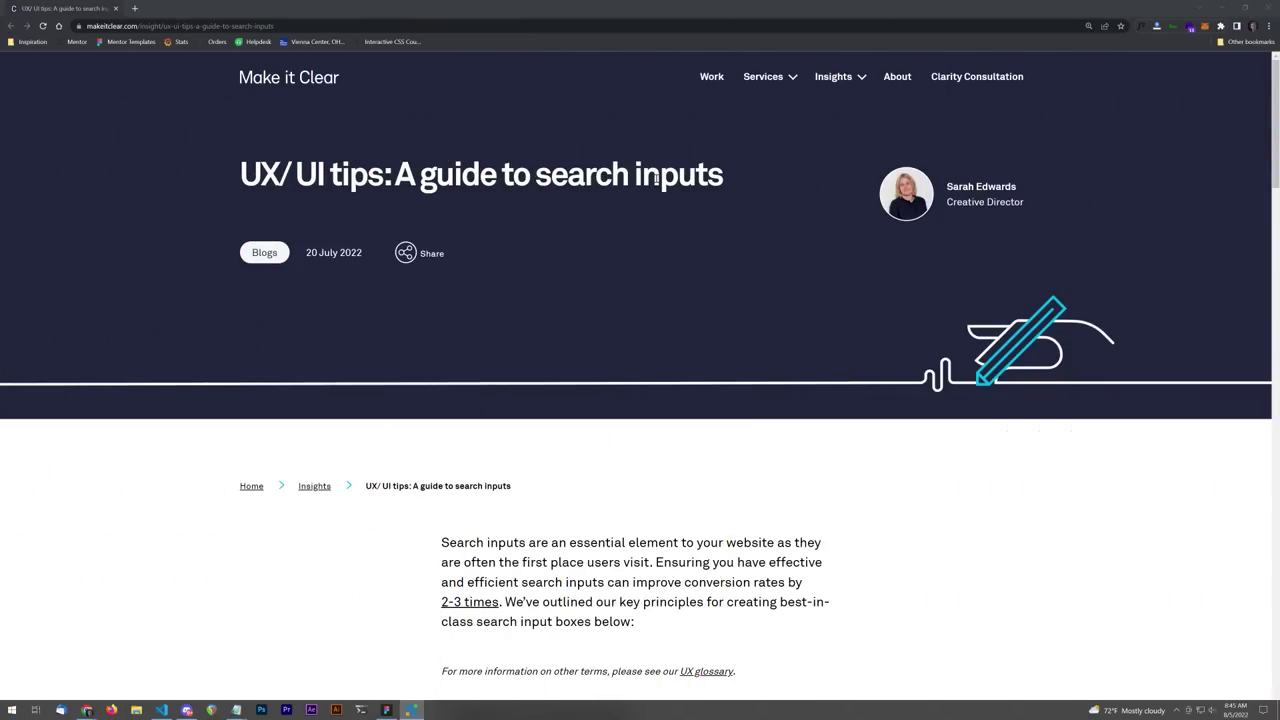
Step: Scroll the search-input guide past Anatomy, Magnifying glass and Auto-complete to the Autocorrect section
scroll(764, 329, down, 5)
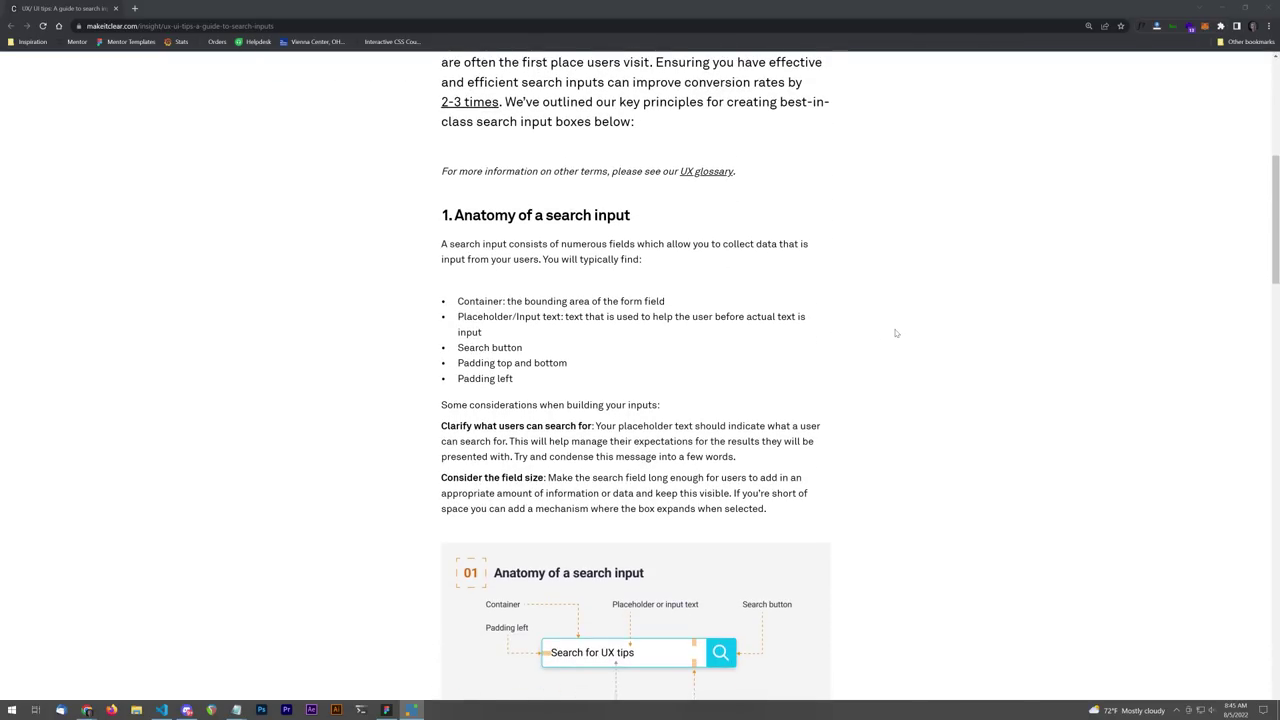
scroll(896, 333, down, 8)
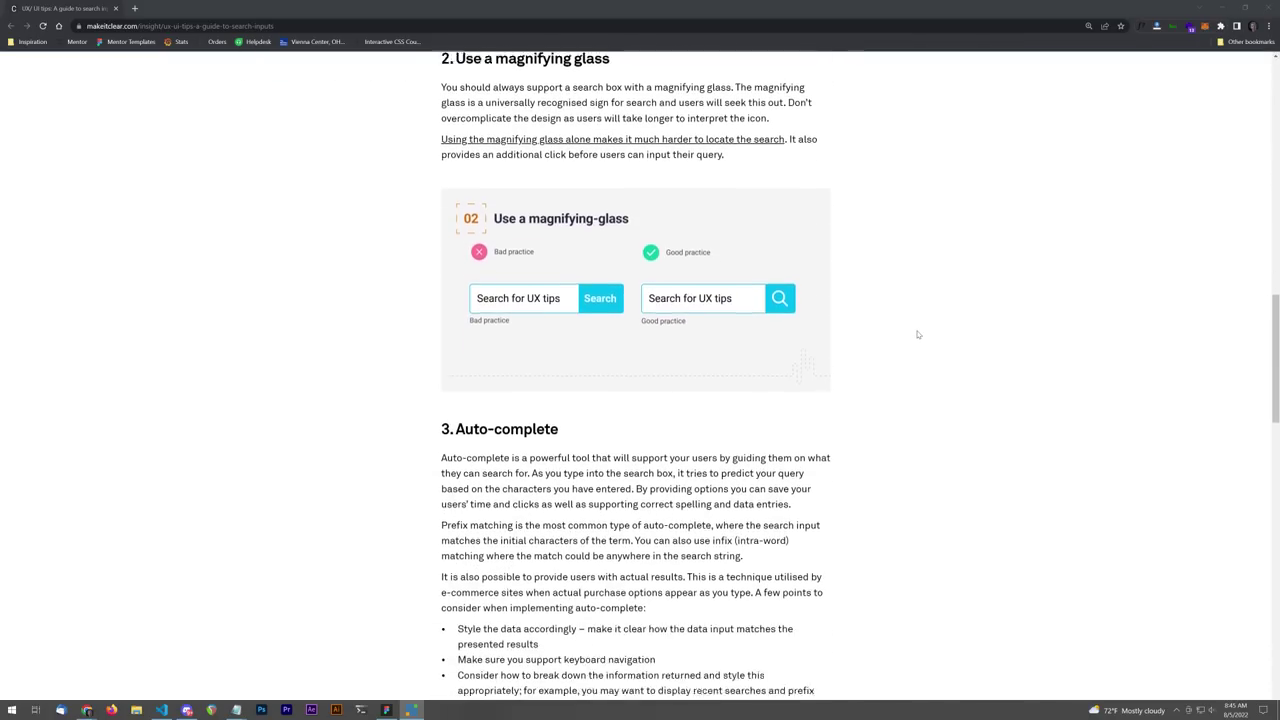
scroll(917, 334, down, 8)
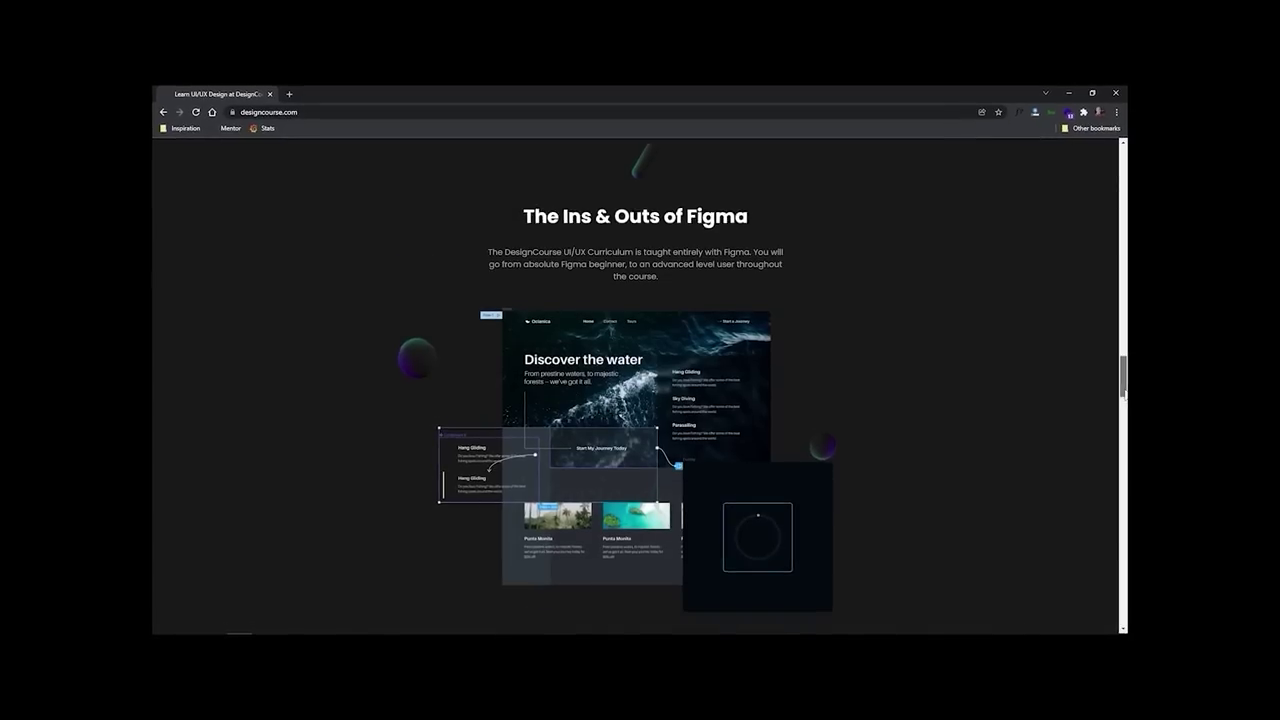
Step: Scroll down the DesignCourse page while the promo plays
scroll(640, 400, down, 5)
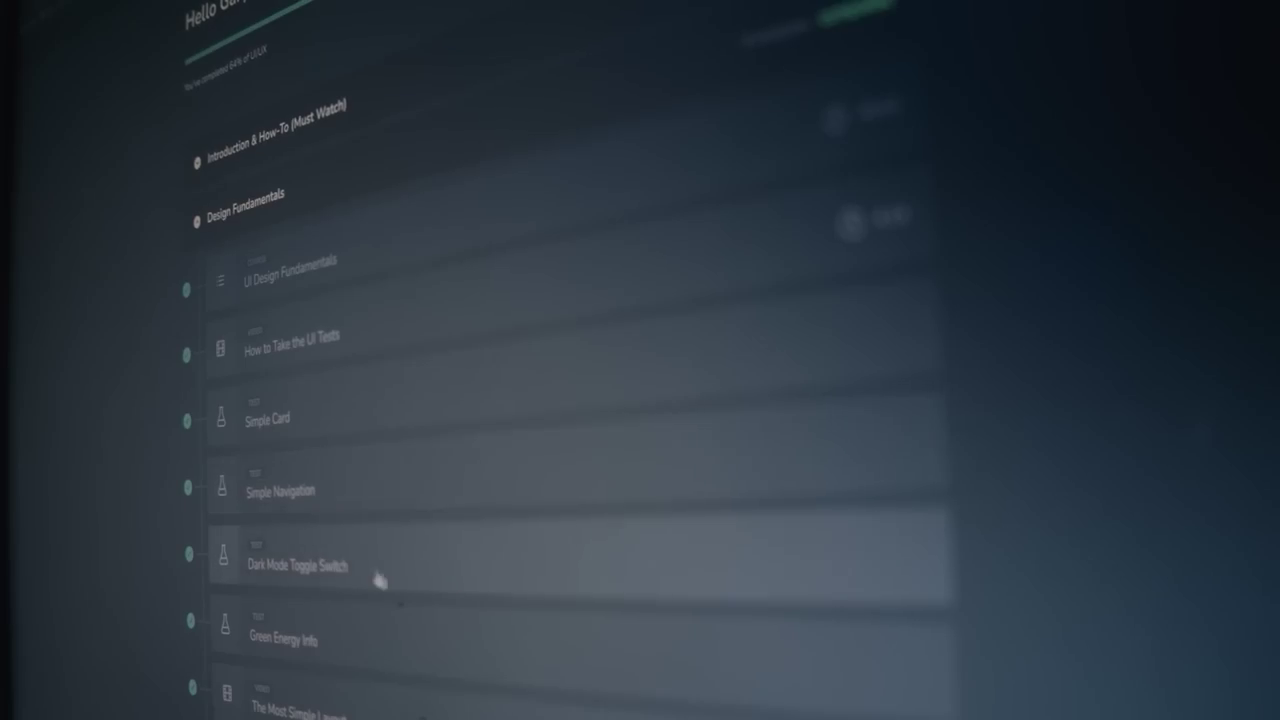
scroll(383, 582, down, 5)
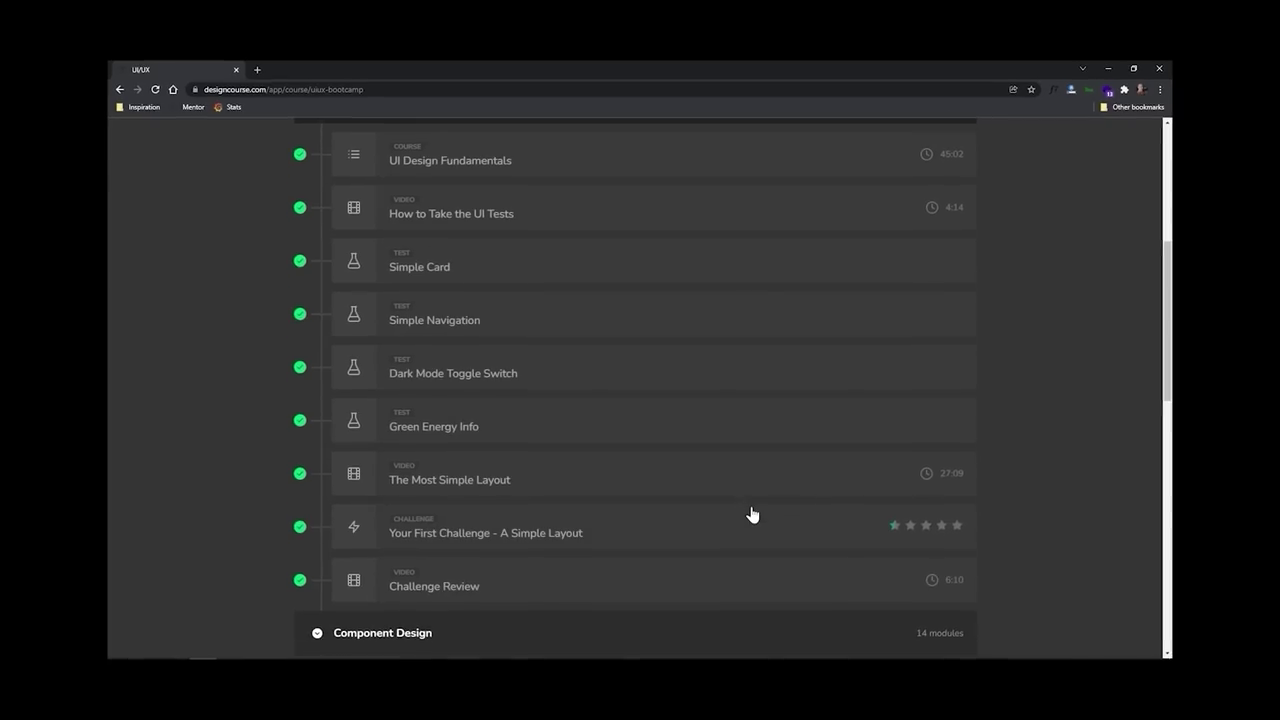
scroll(756, 510, down, 5)
click(626, 360)
scroll(668, 400, down, 5)
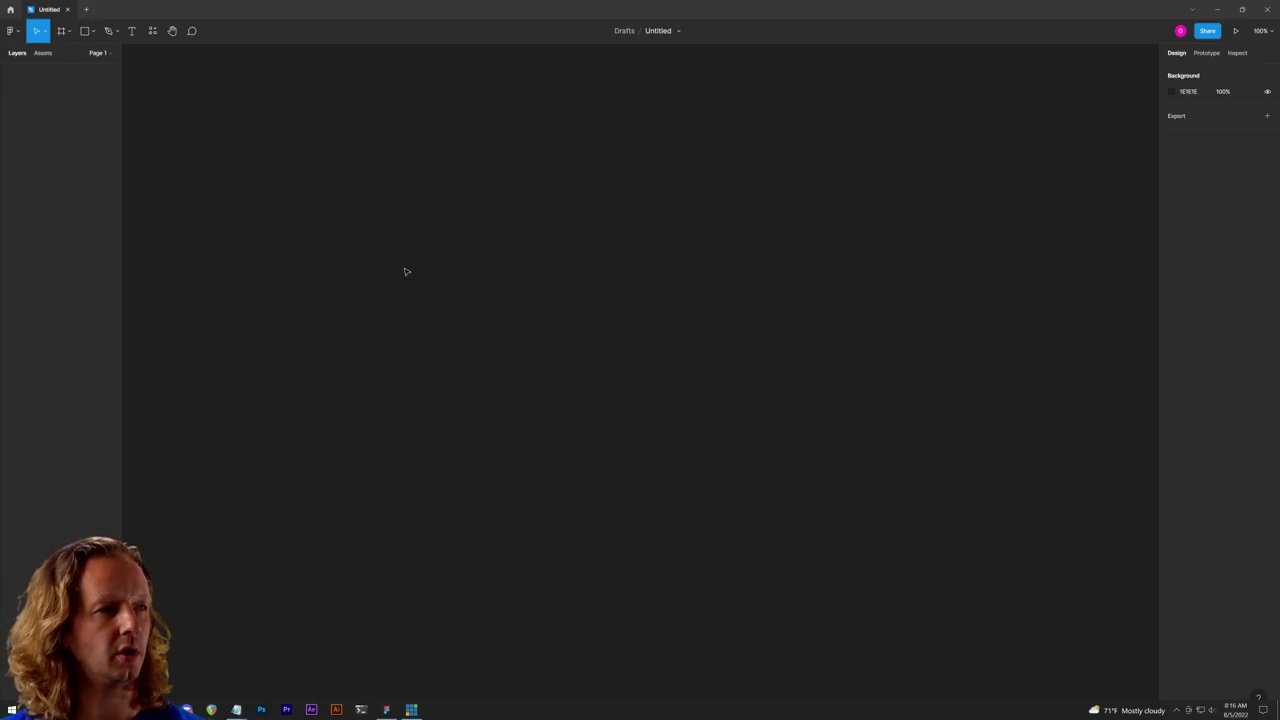
Step: Add a 1440×1024 Desktop frame from the frame size presets
click(60, 31)
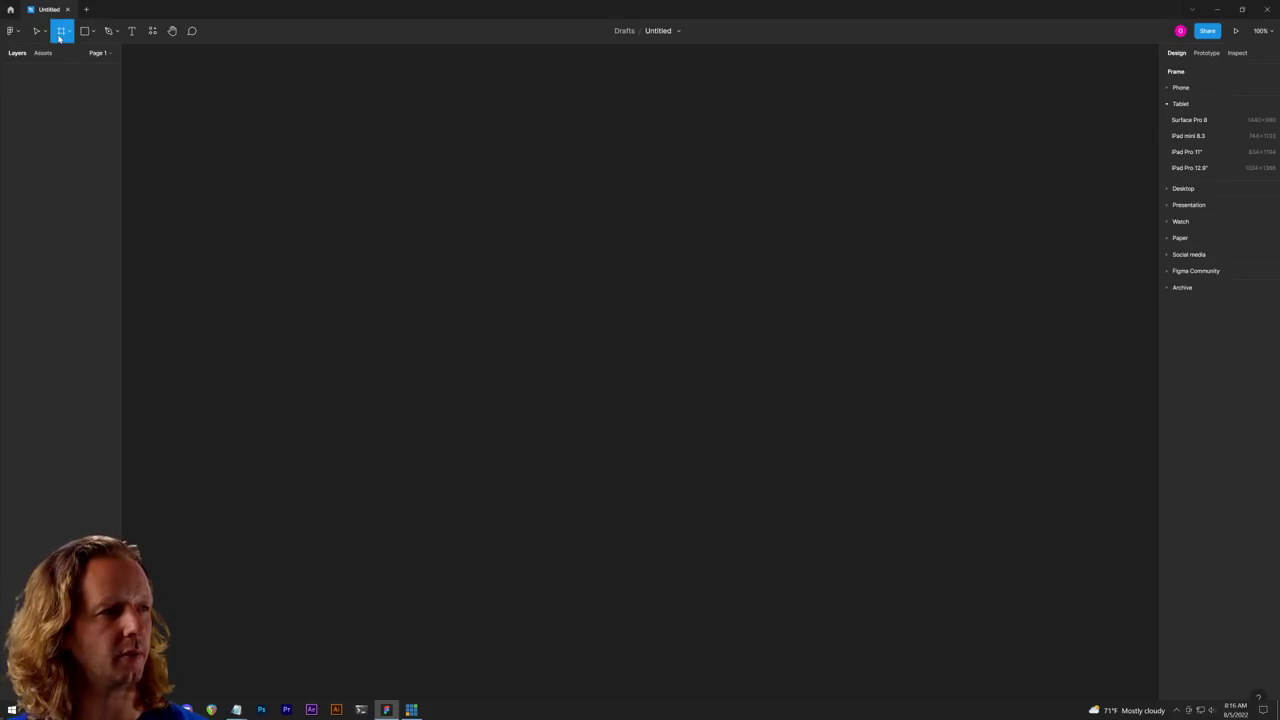
click(1187, 196)
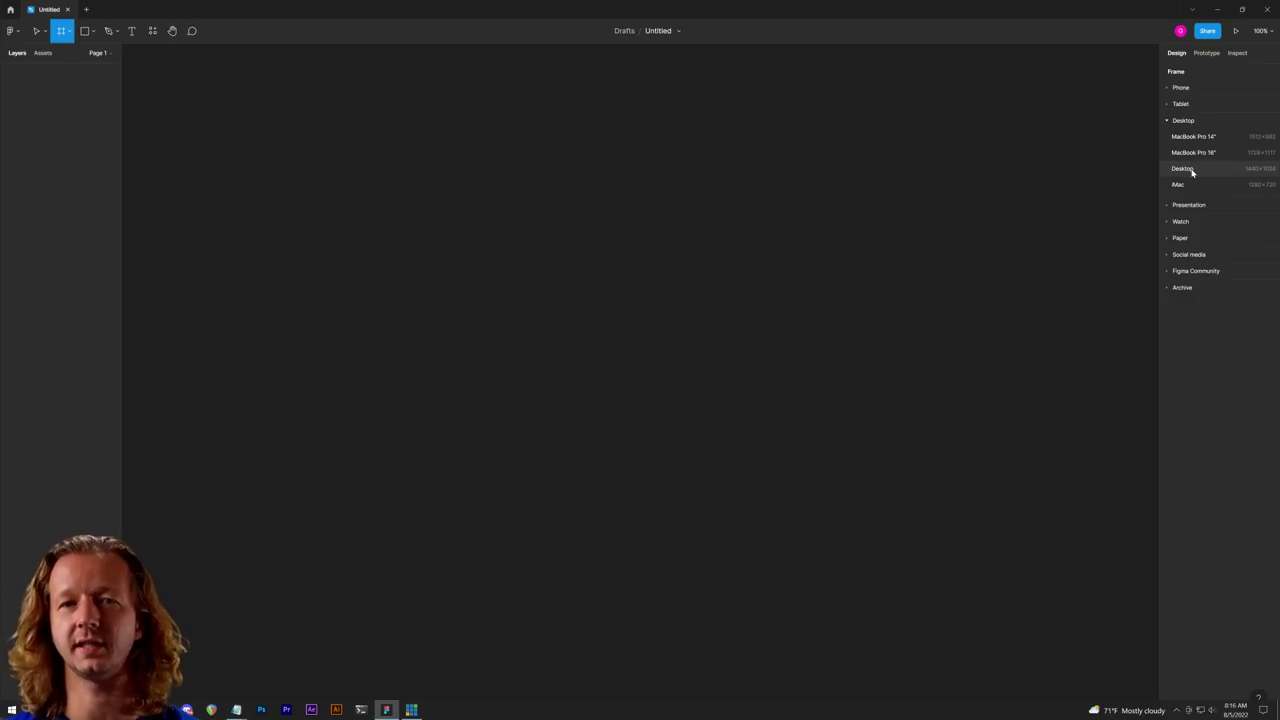
click(1192, 170)
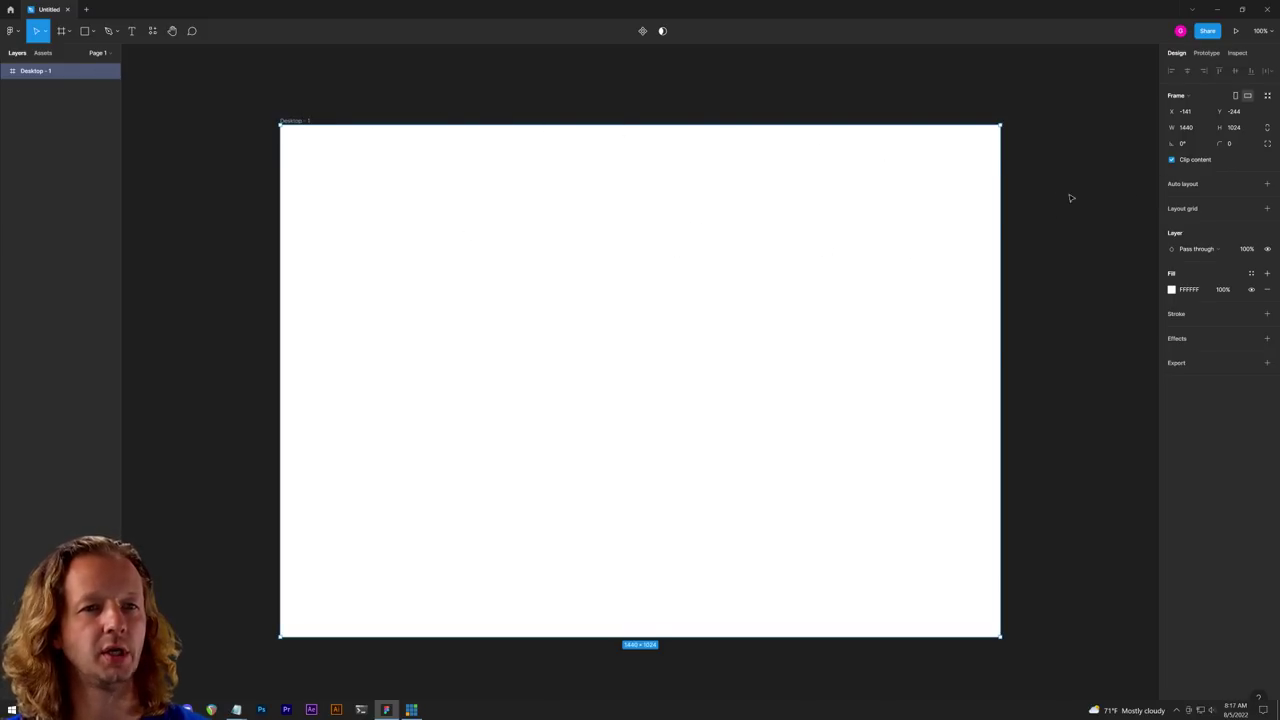
Step: Fill the Desktop frame with pale blue hex E0E9F5
click(1172, 289)
click(1119, 434)
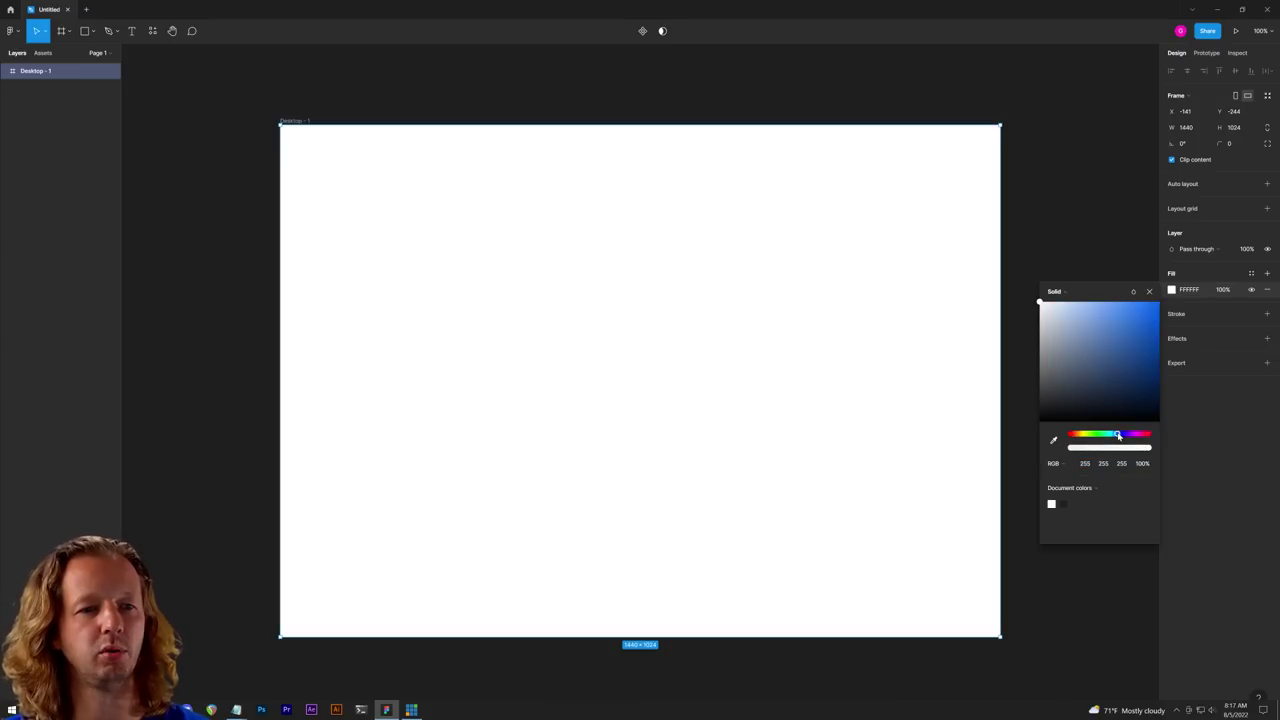
drag(1055, 313, 1051, 313)
click(1058, 464)
click(1064, 461)
click(1112, 470)
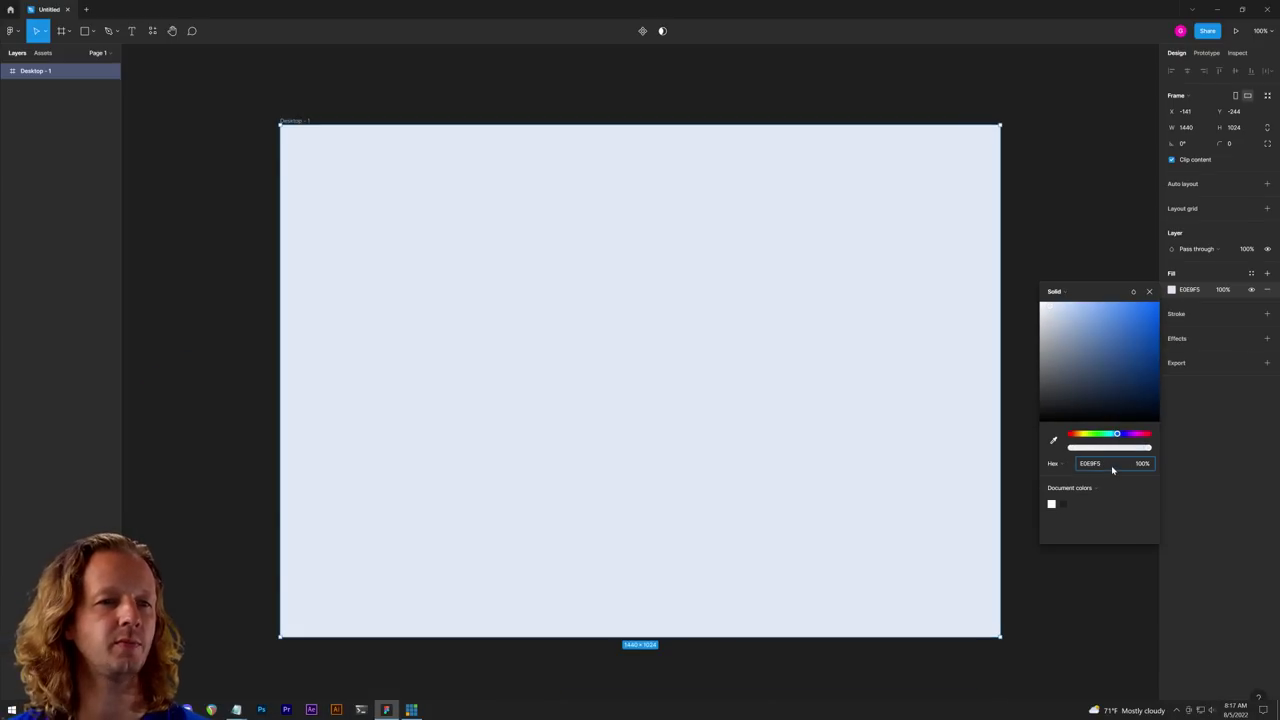
Step: Add a text layer reading 'Search Drum Kits' inside the frame
click(290, 85)
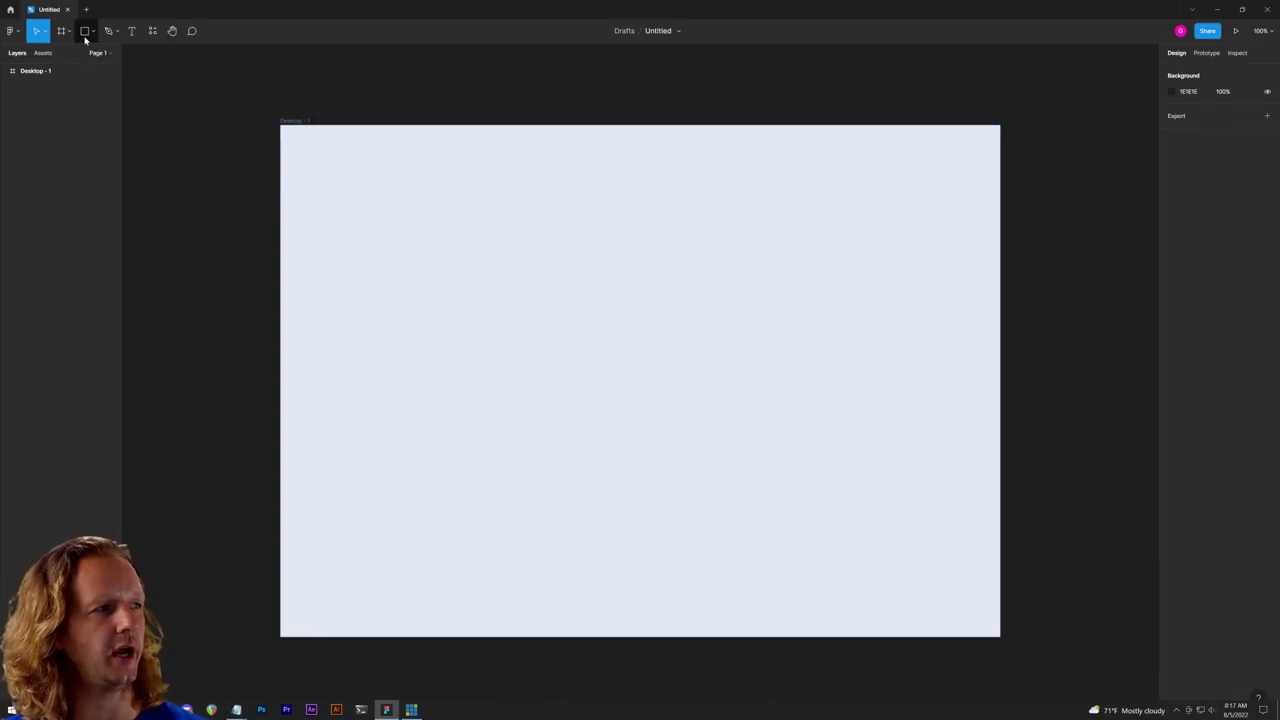
click(131, 30)
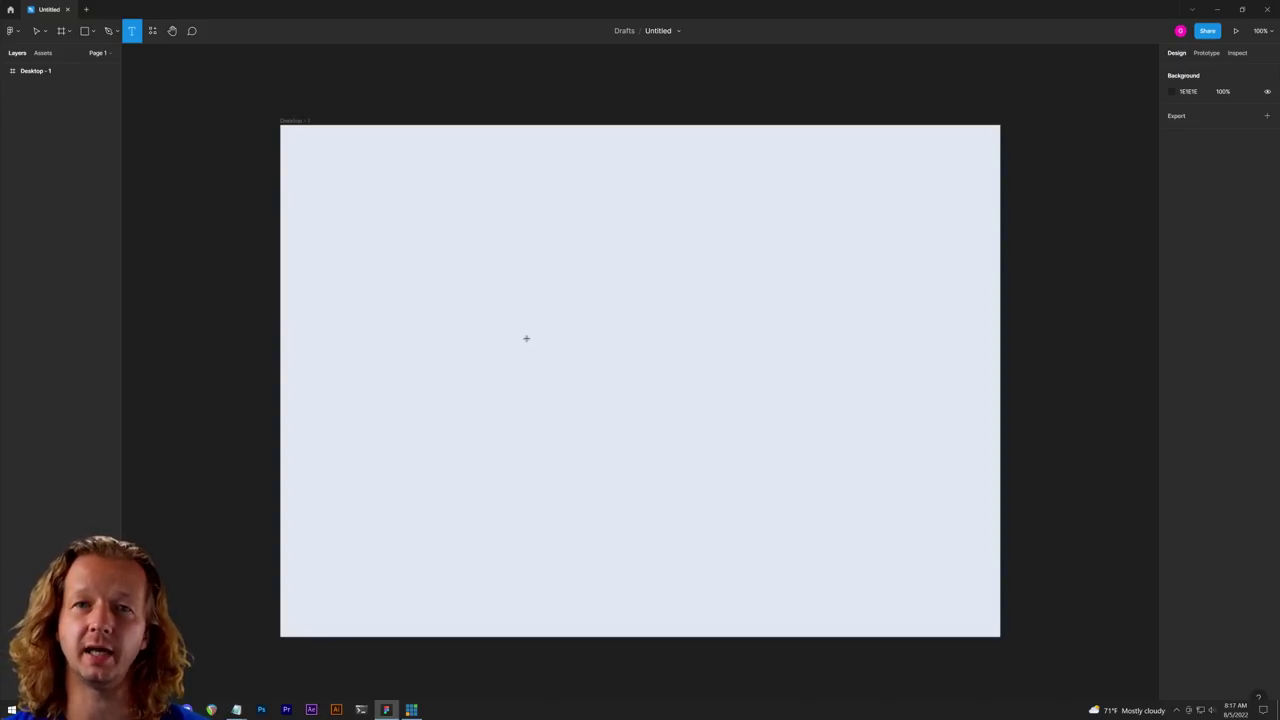
click(526, 338)
text(Search Drum Kits)
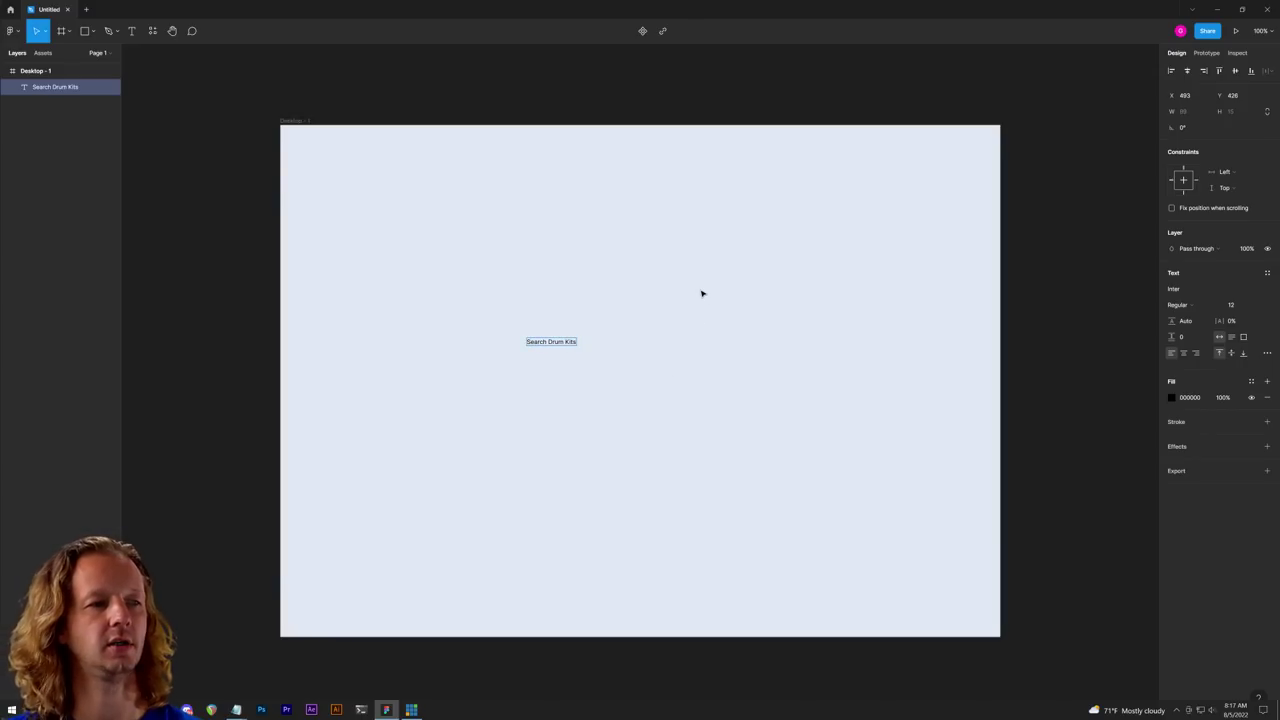
key(Escape)
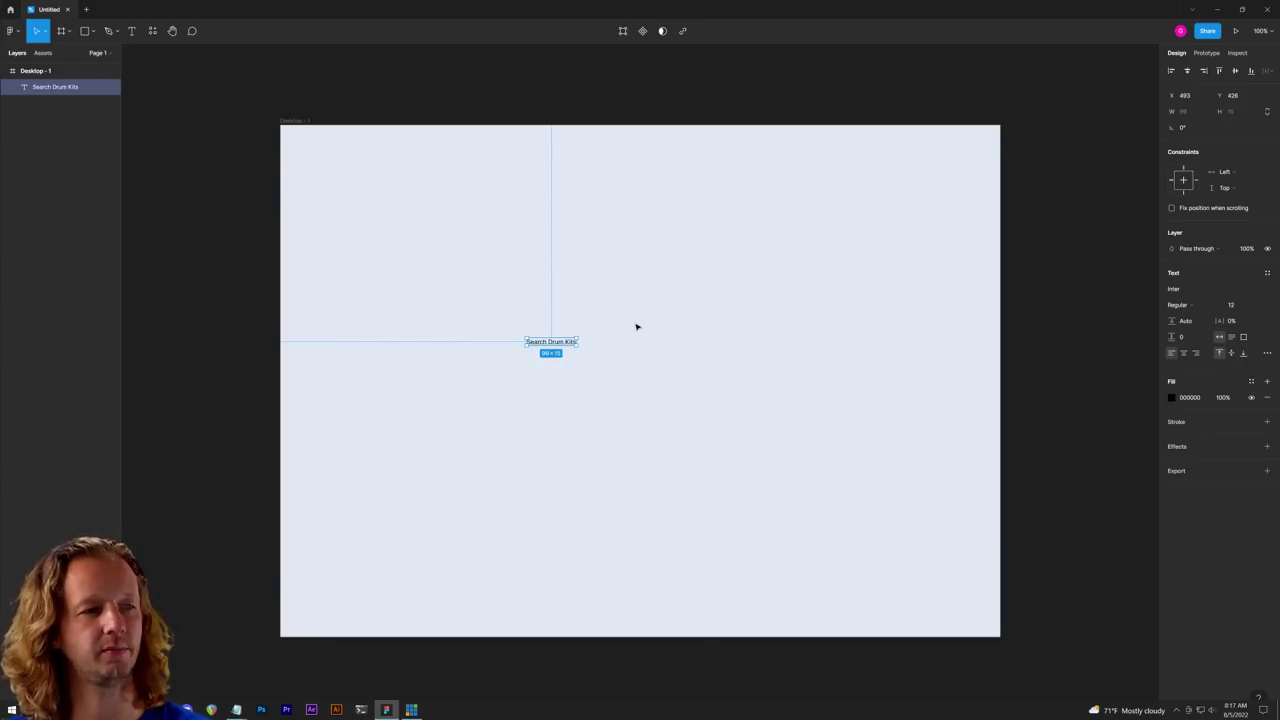
Step: Set the Search Drum Kits text to size 18 and drag it toward the frame's centre
click(636, 327)
click(554, 343)
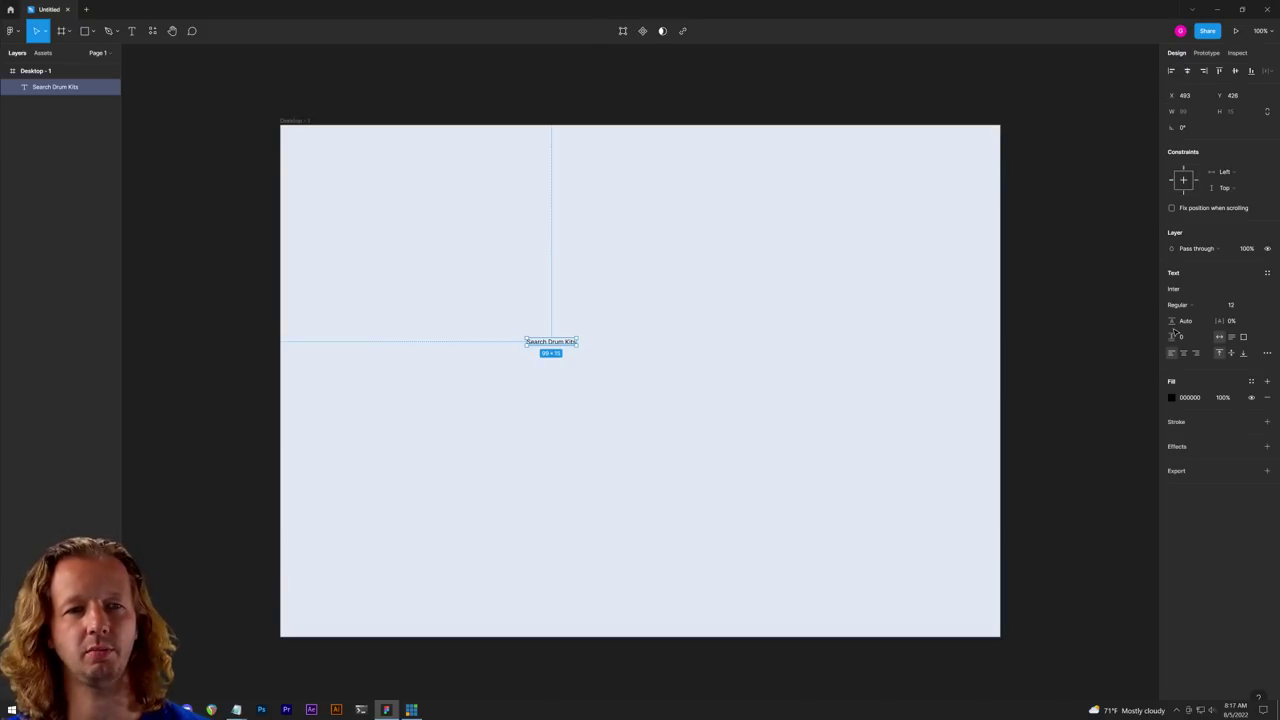
click(1241, 309)
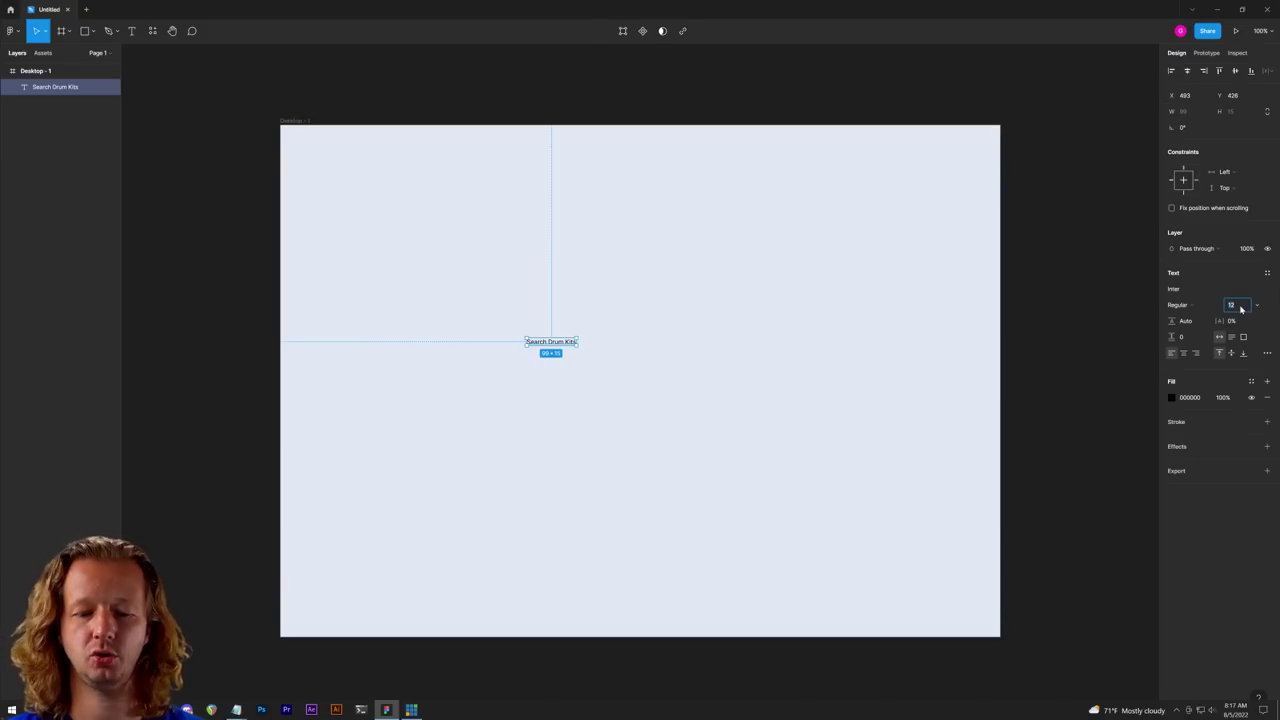
text(18)
key(Return)
click(761, 260)
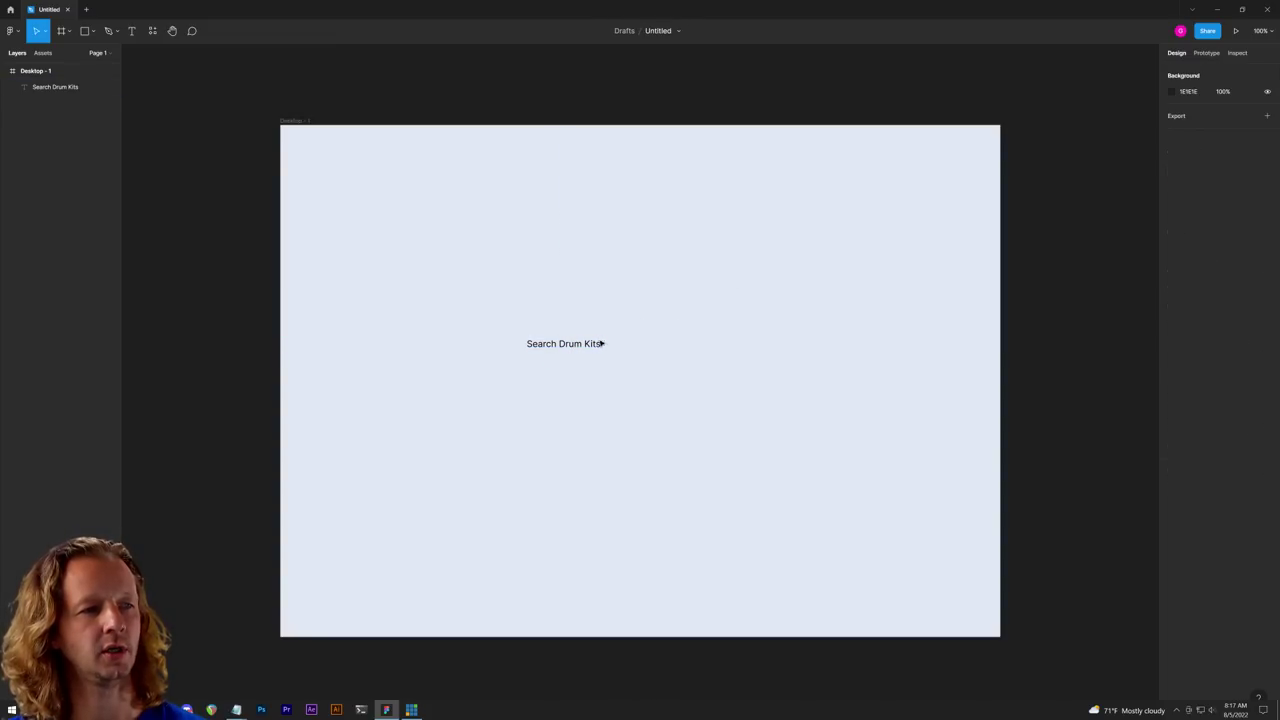
drag(597, 343, 652, 330)
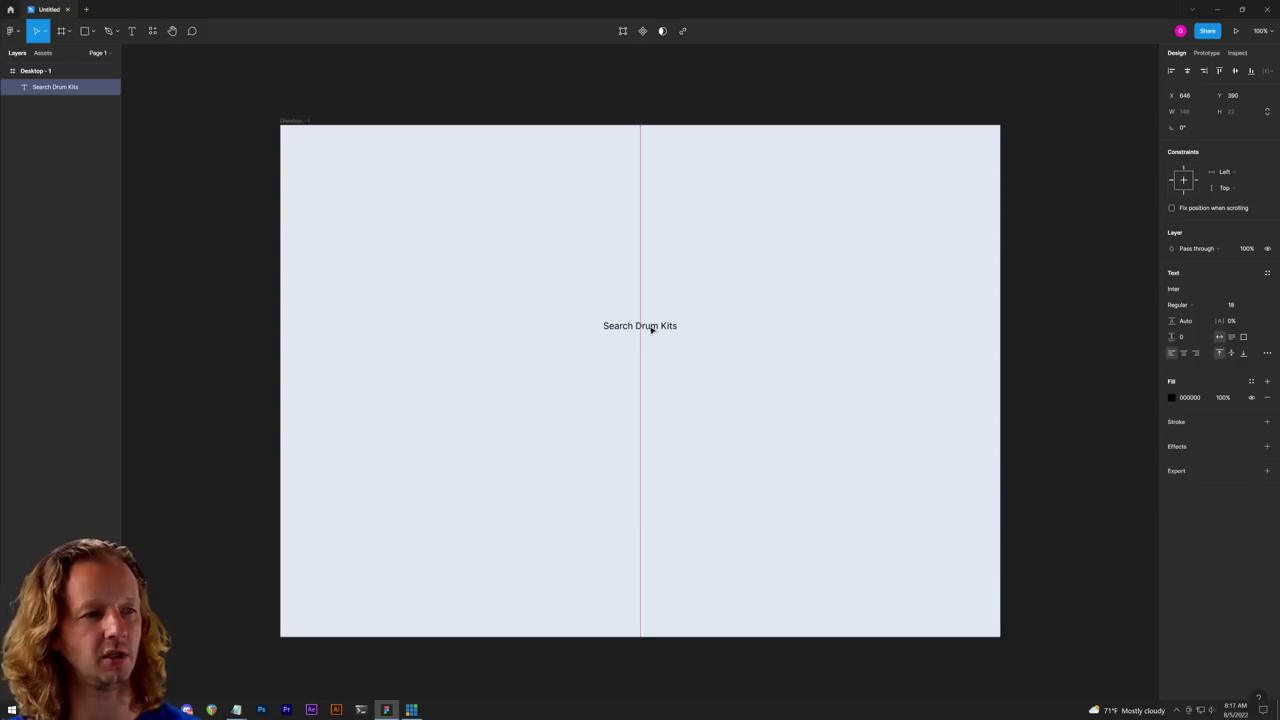
click(753, 341)
Step: Draw a rectangle over the Search Drum Kits text and send it behind the text
drag(654, 326, 583, 335)
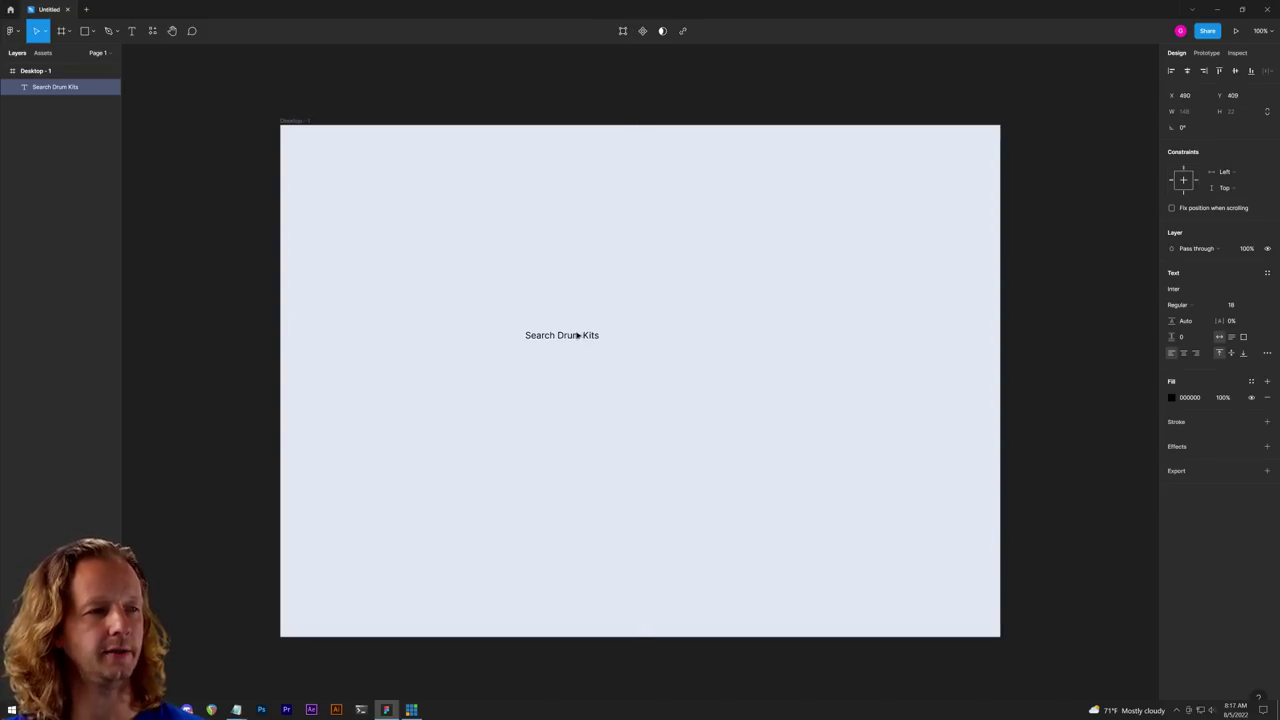
click(557, 295)
click(86, 30)
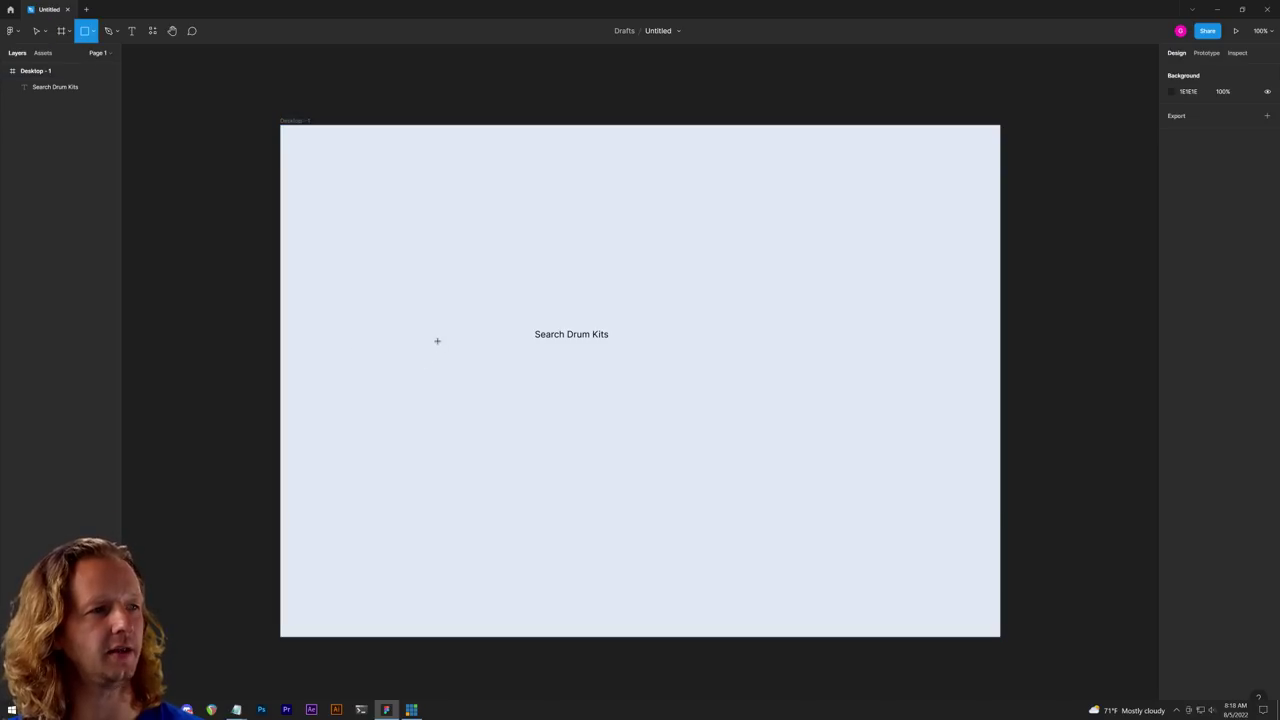
mouse_move(523, 321)
mouse_down()
mouse_move(669, 352)
mouse_move(643, 331)
mouse_up()
key(ctrl+bracketleft)
Step: Give the 287×57 search box rectangle a white FFF fill
click(1172, 288)
text(fff)
key(Return)
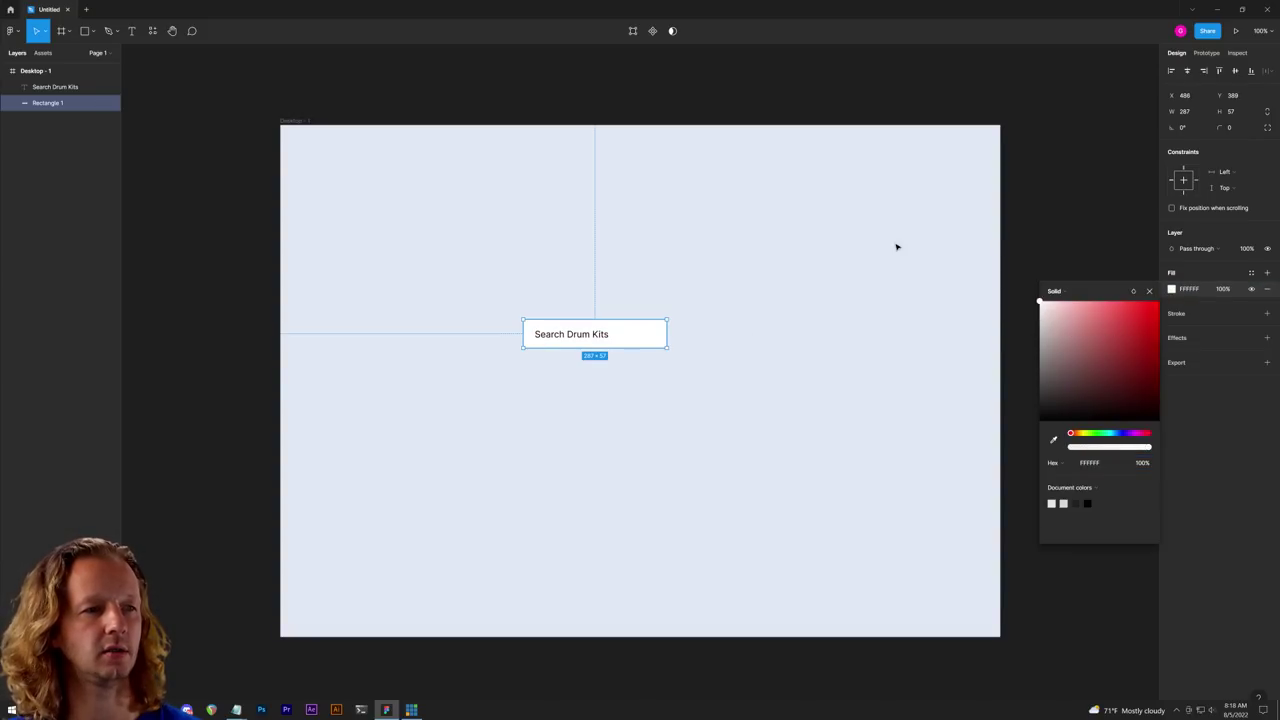
click(810, 287)
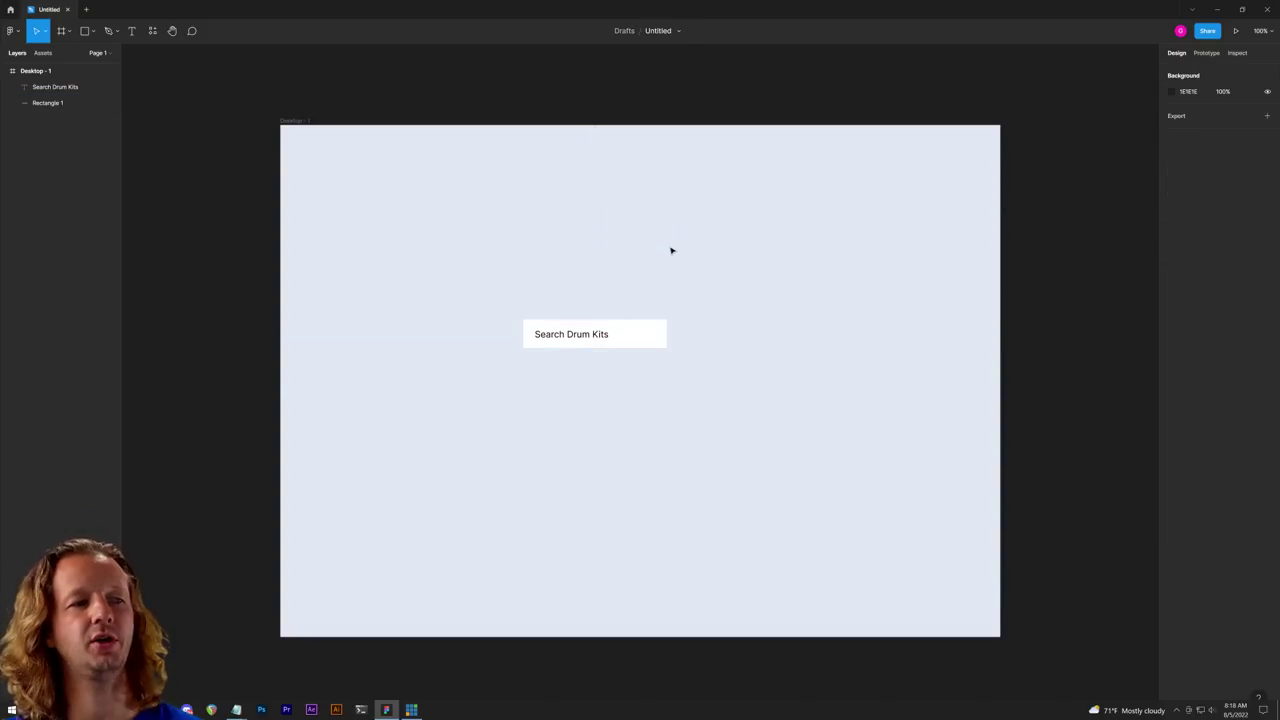
click(571, 332)
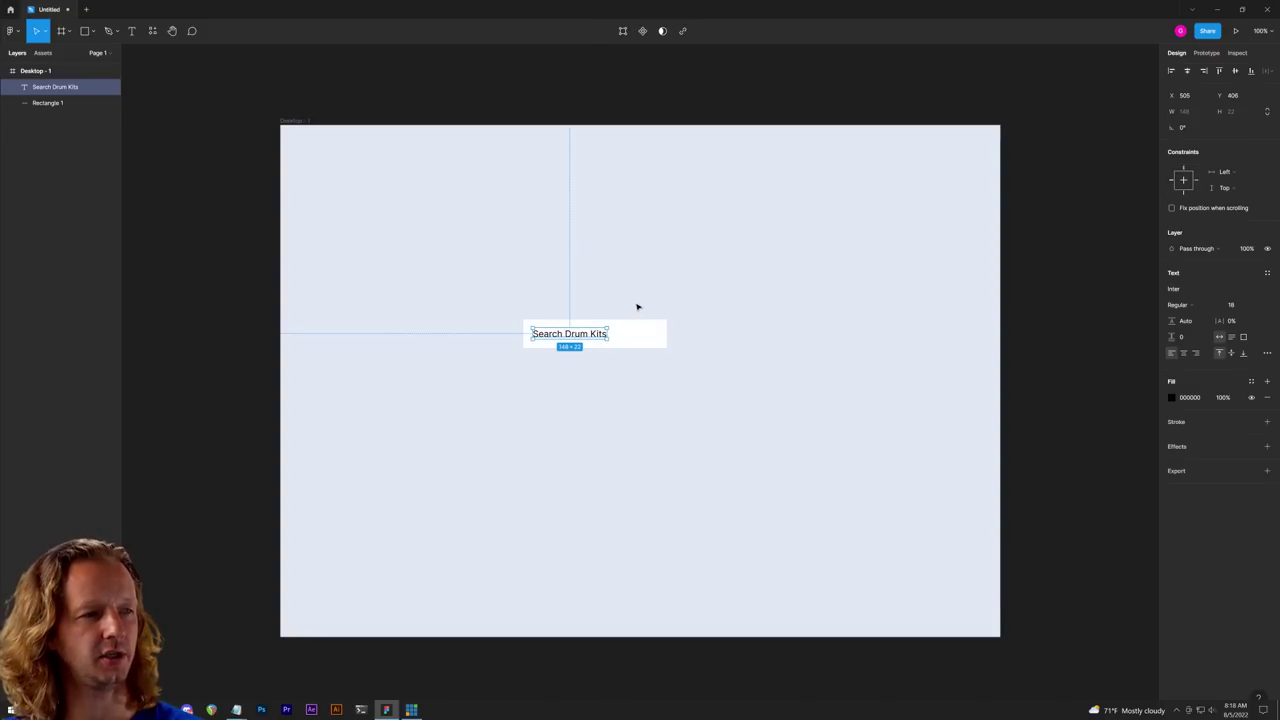
click(705, 290)
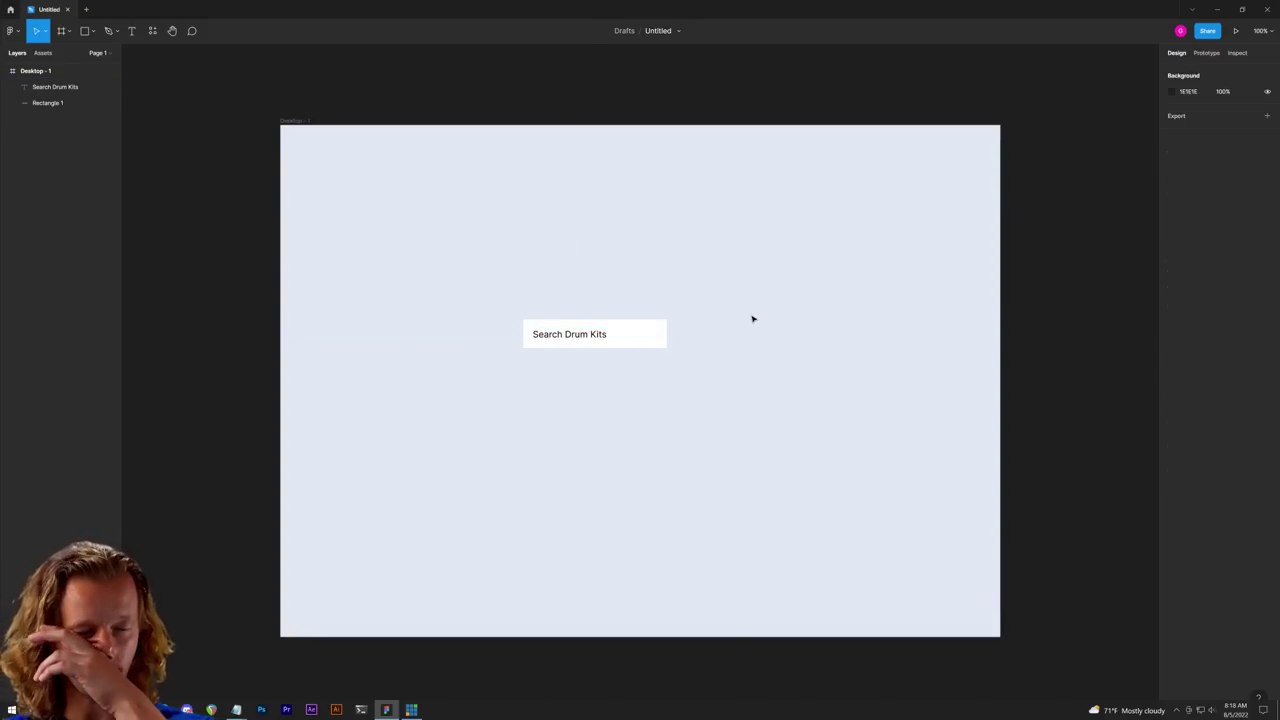
click(630, 342)
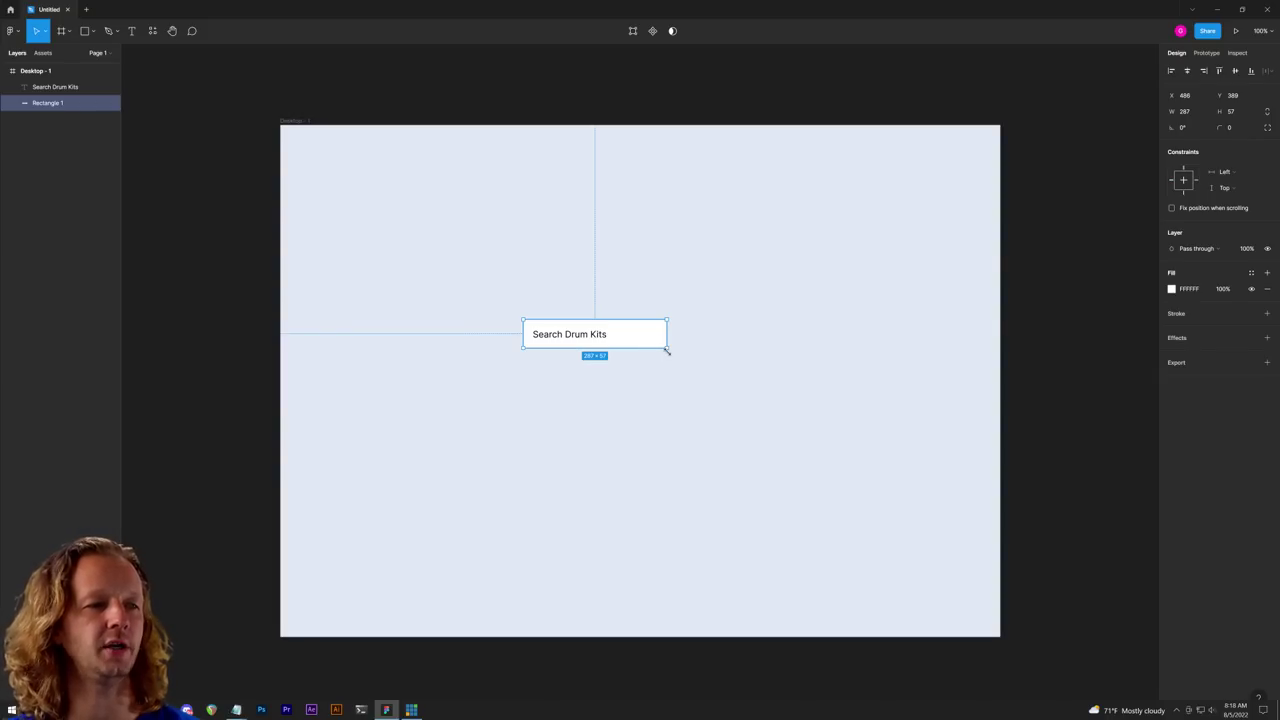
click(714, 328)
click(650, 333)
click(797, 337)
drag(789, 268, 768, 398)
Step: Add an outline to the search box rectangle and tune its colour to a pale grey-blue
scroll(614, 335, up, 4)
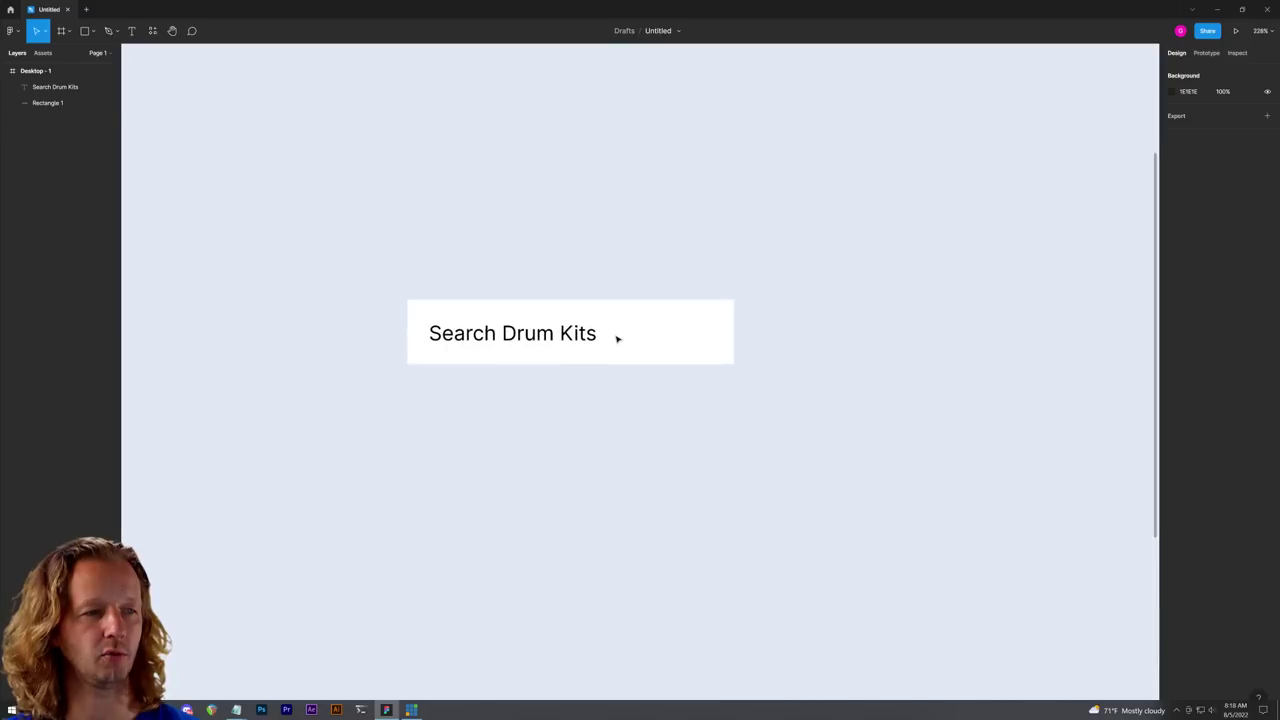
click(675, 326)
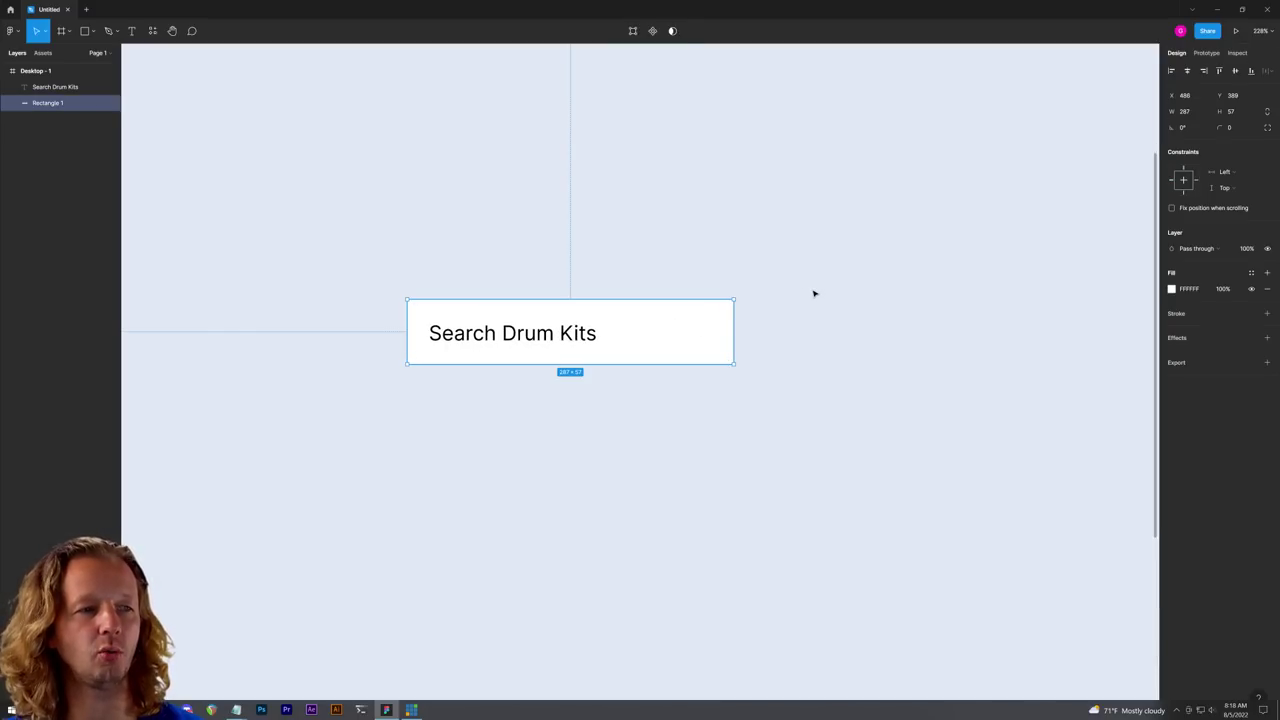
click(814, 295)
click(681, 339)
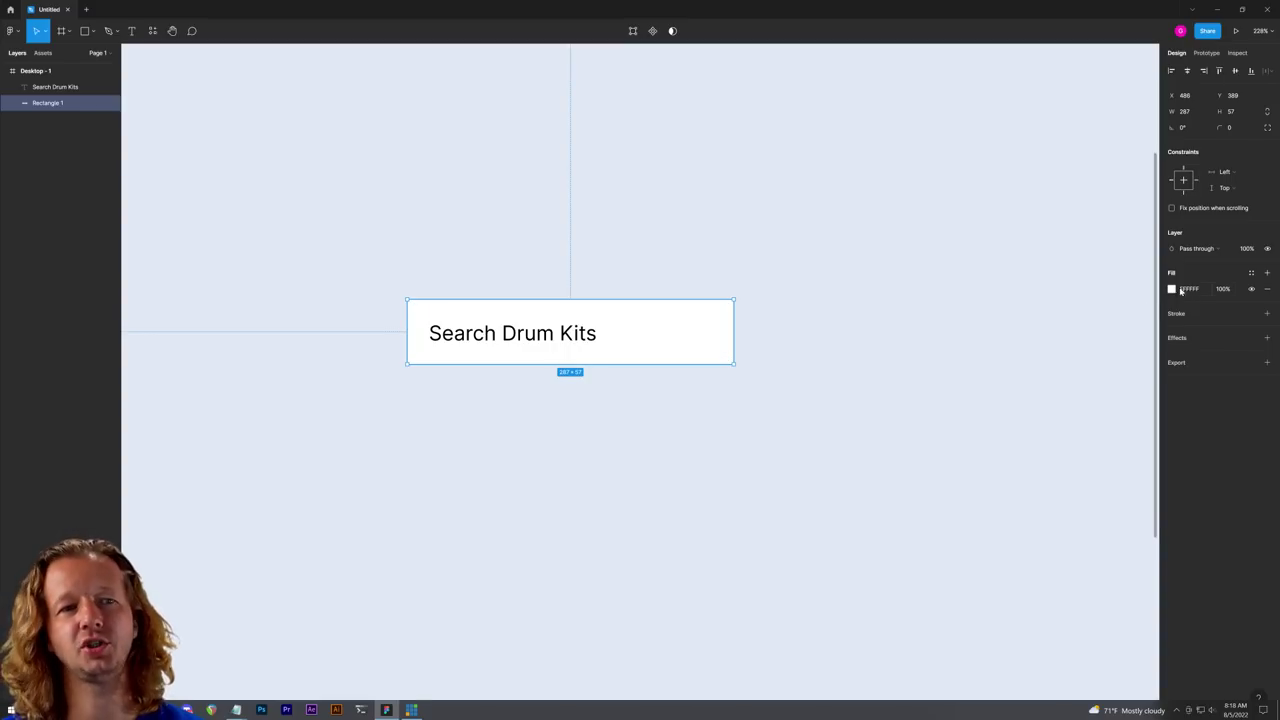
click(1267, 313)
click(1172, 330)
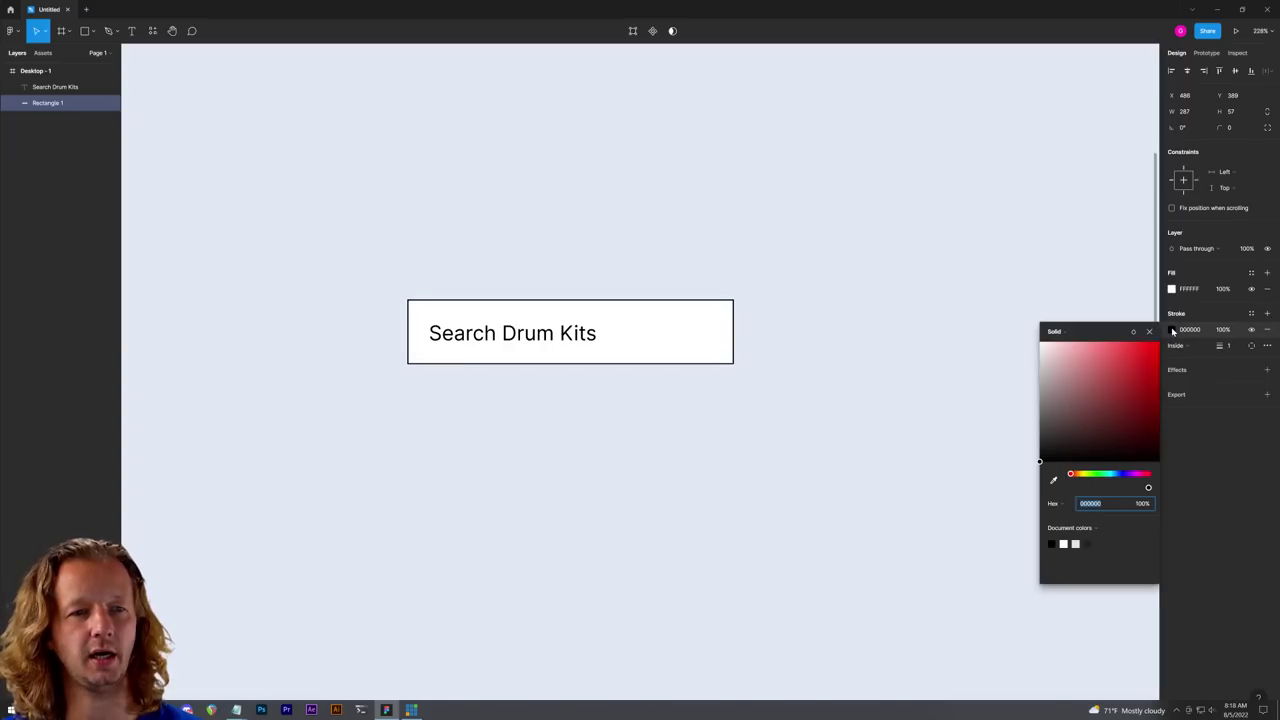
click(1053, 480)
click(815, 278)
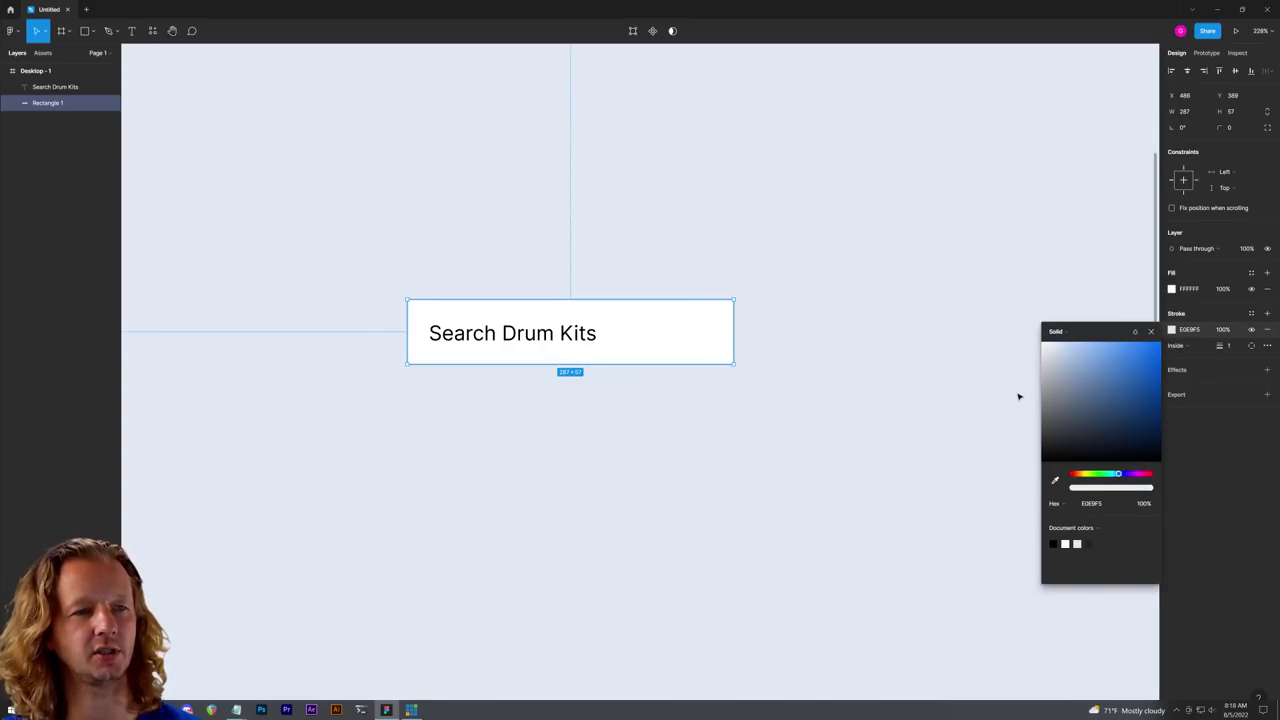
drag(1058, 360, 1064, 371)
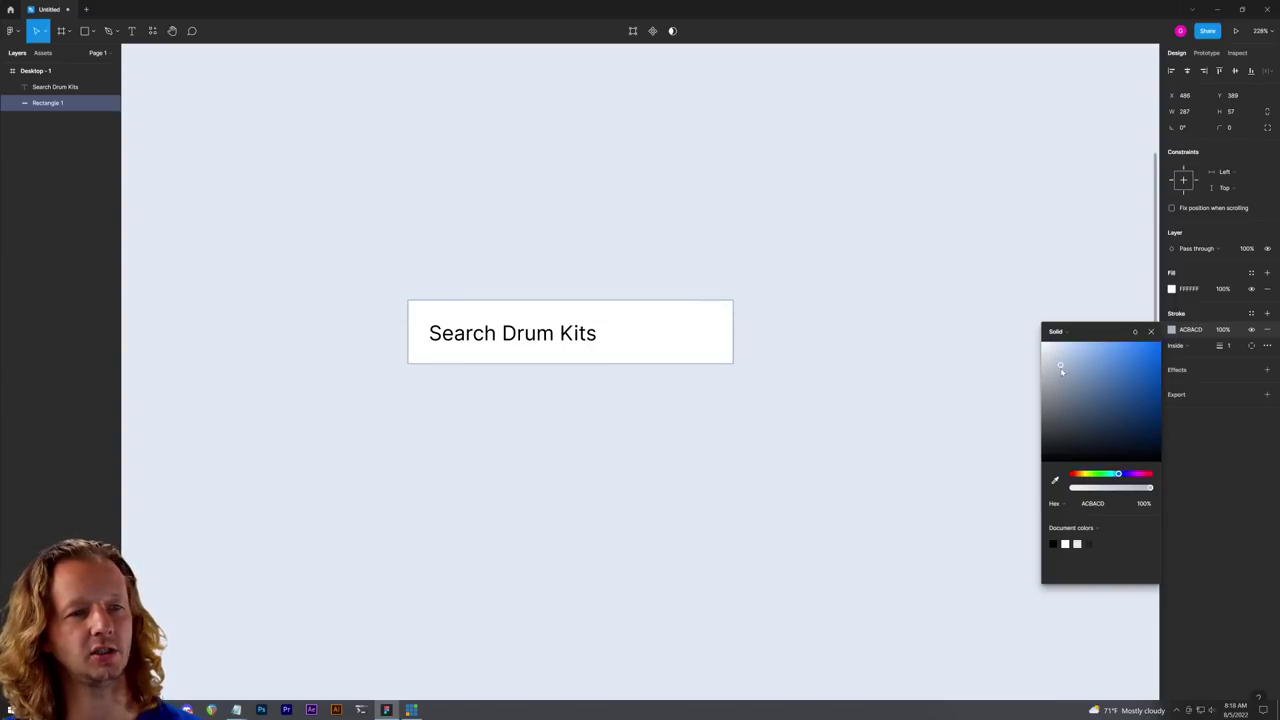
drag(1061, 371, 1060, 367)
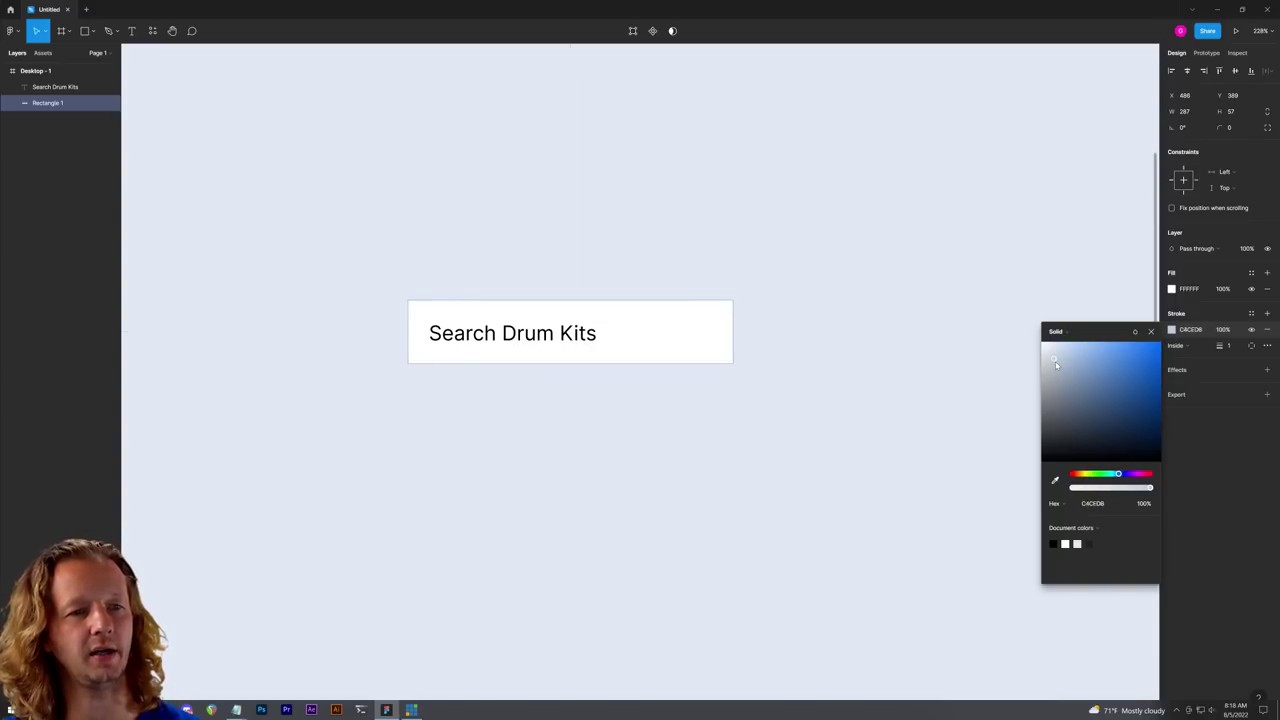
drag(1059, 365, 1189, 359)
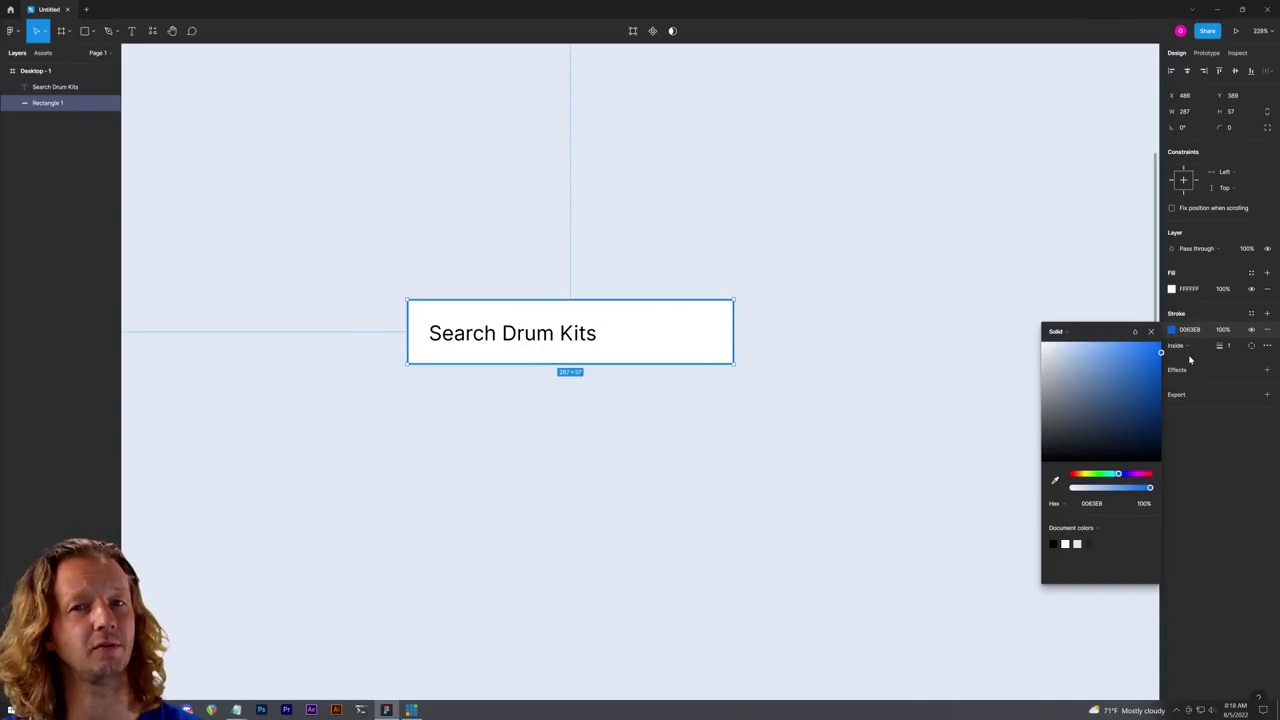
mouse_move(1090, 360)
mouse_down()
mouse_move(1053, 360)
mouse_move(1059, 369)
mouse_up()
Step: Remove the rectangle's border and widen it to the right of the text
click(1267, 329)
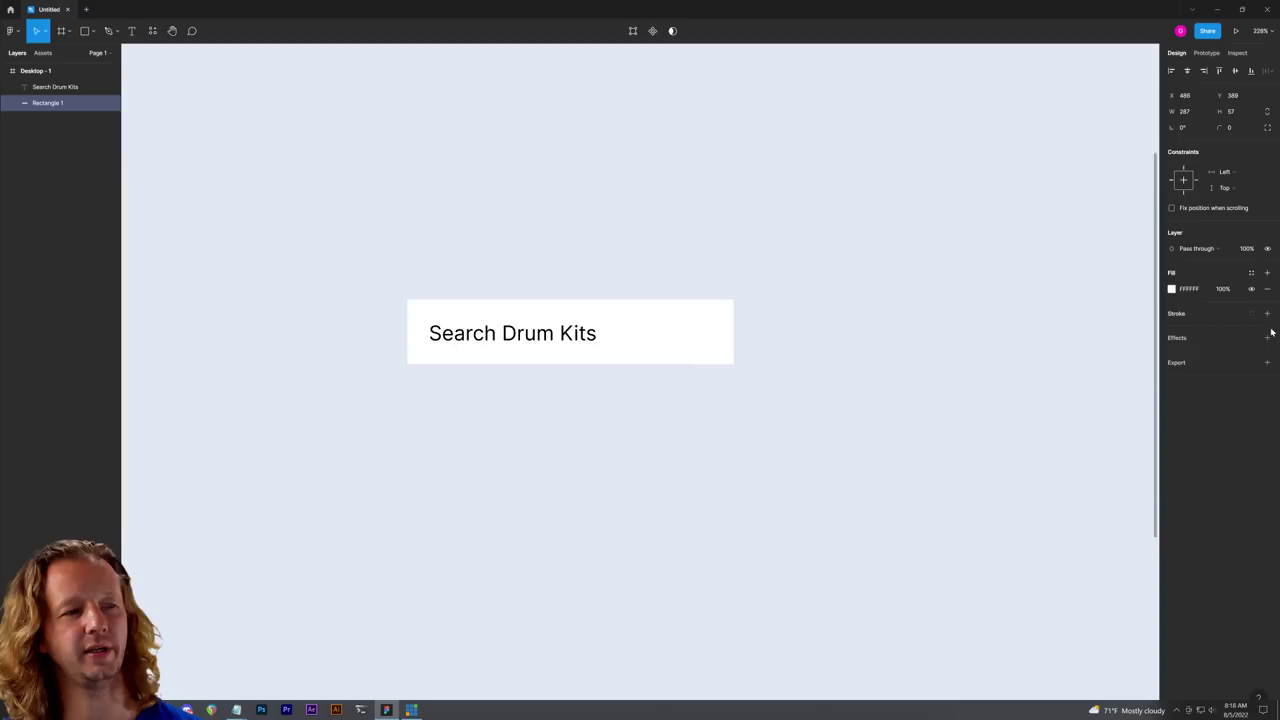
click(877, 289)
click(581, 342)
click(681, 336)
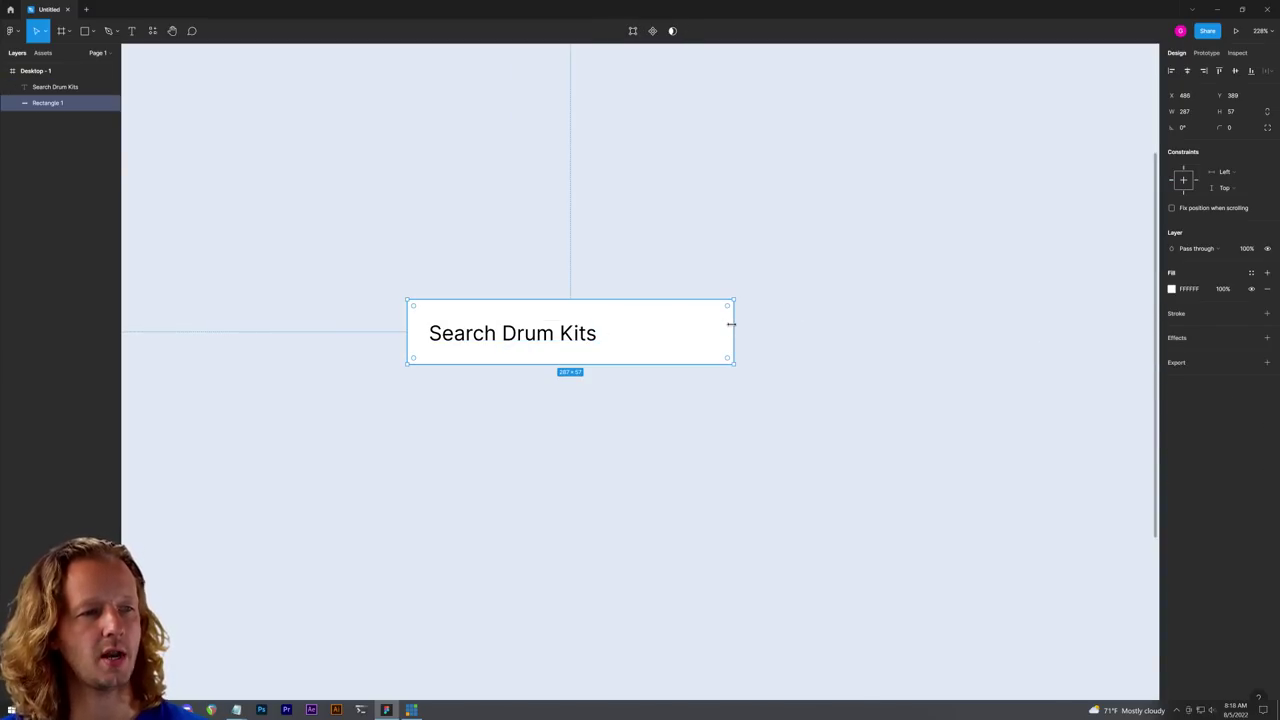
drag(731, 324, 794, 323)
click(876, 336)
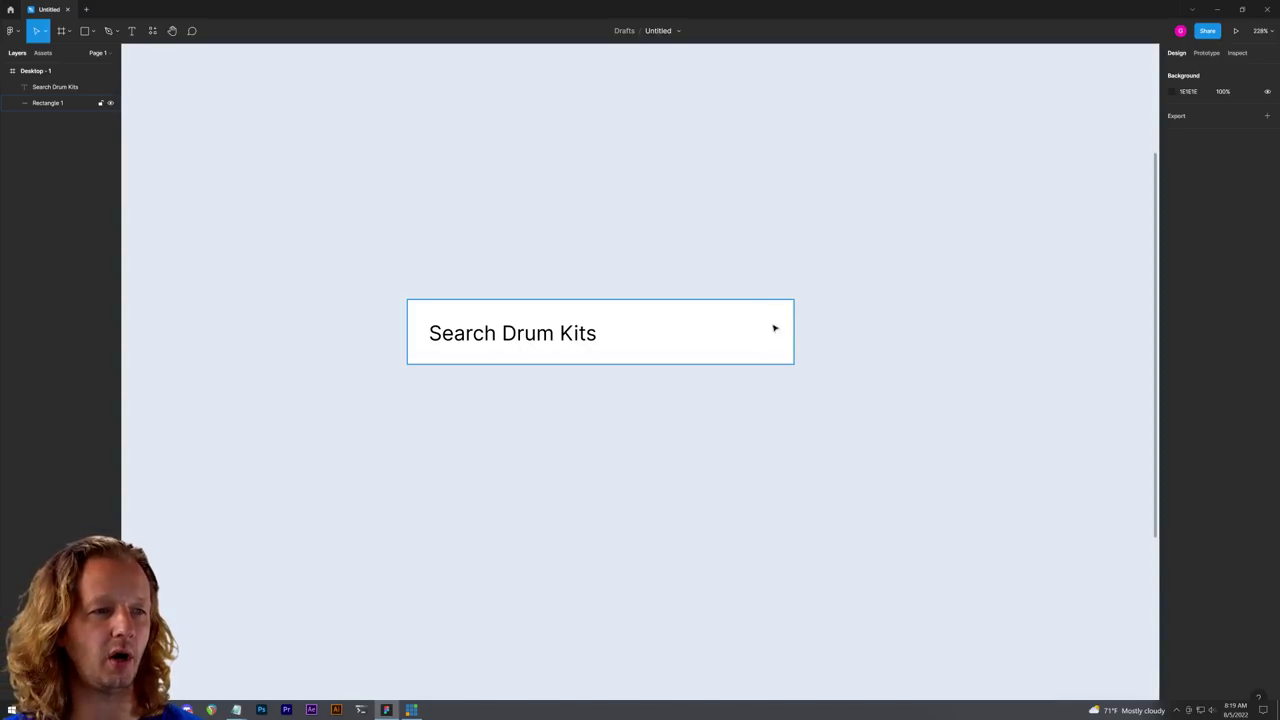
Step: Import a bold magnifying-glass icon onto the canvas with the Iconify plugin
right_click(877, 302)
key(Escape)
key(shift+2)
click(1037, 231)
right_click(1037, 231)
mouse_move(1066, 318)
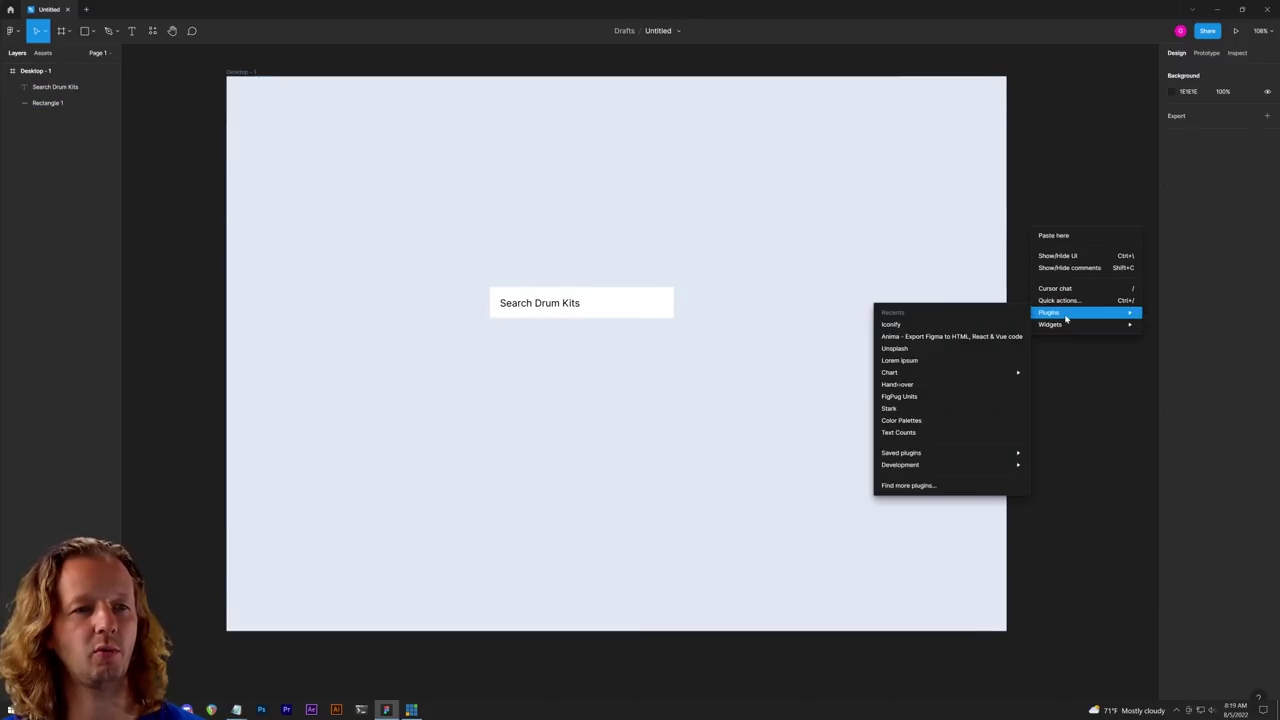
click(910, 326)
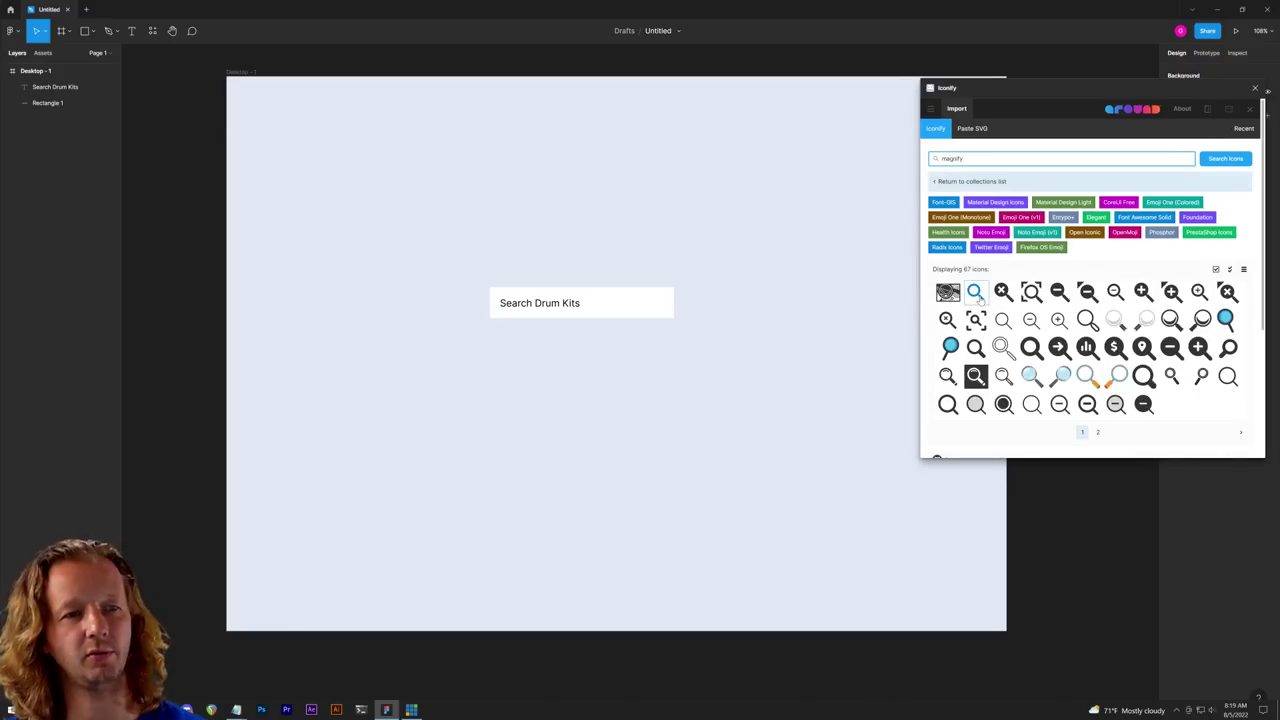
drag(947, 403, 863, 429)
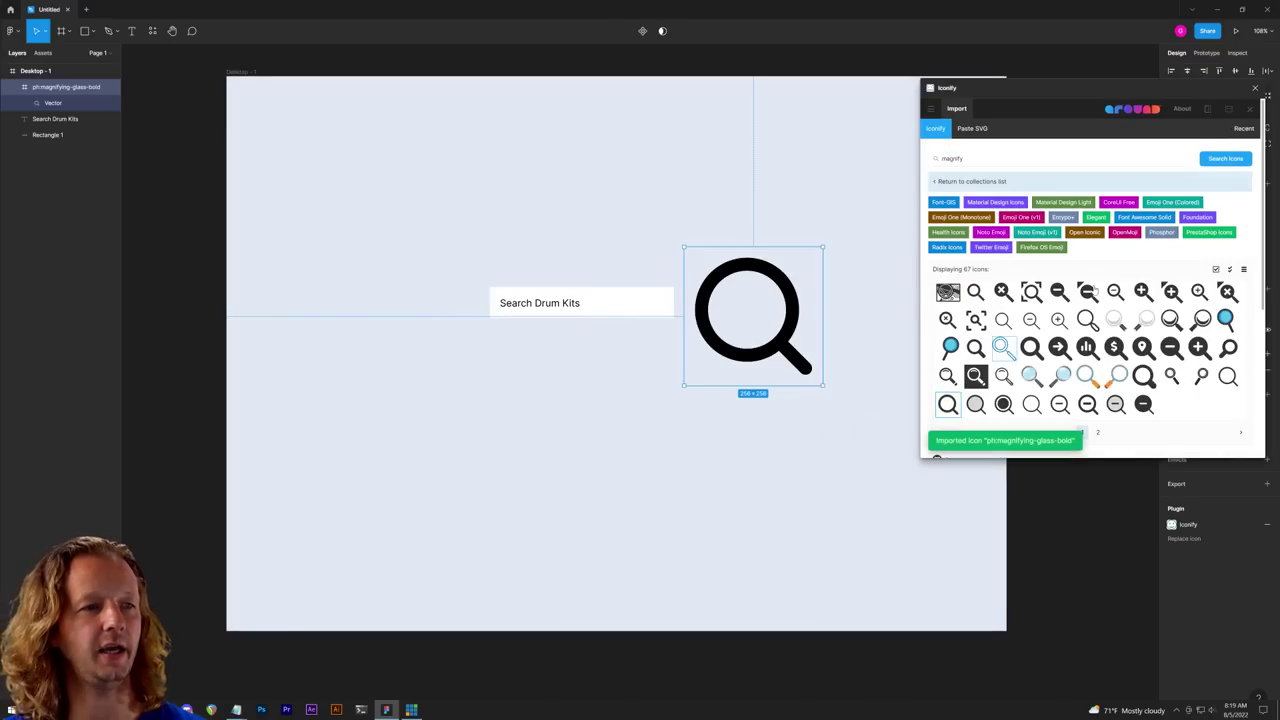
click(1256, 105)
Step: Shrink the magnifier icon and place it at the search box's right end
scroll(689, 297, up, 5)
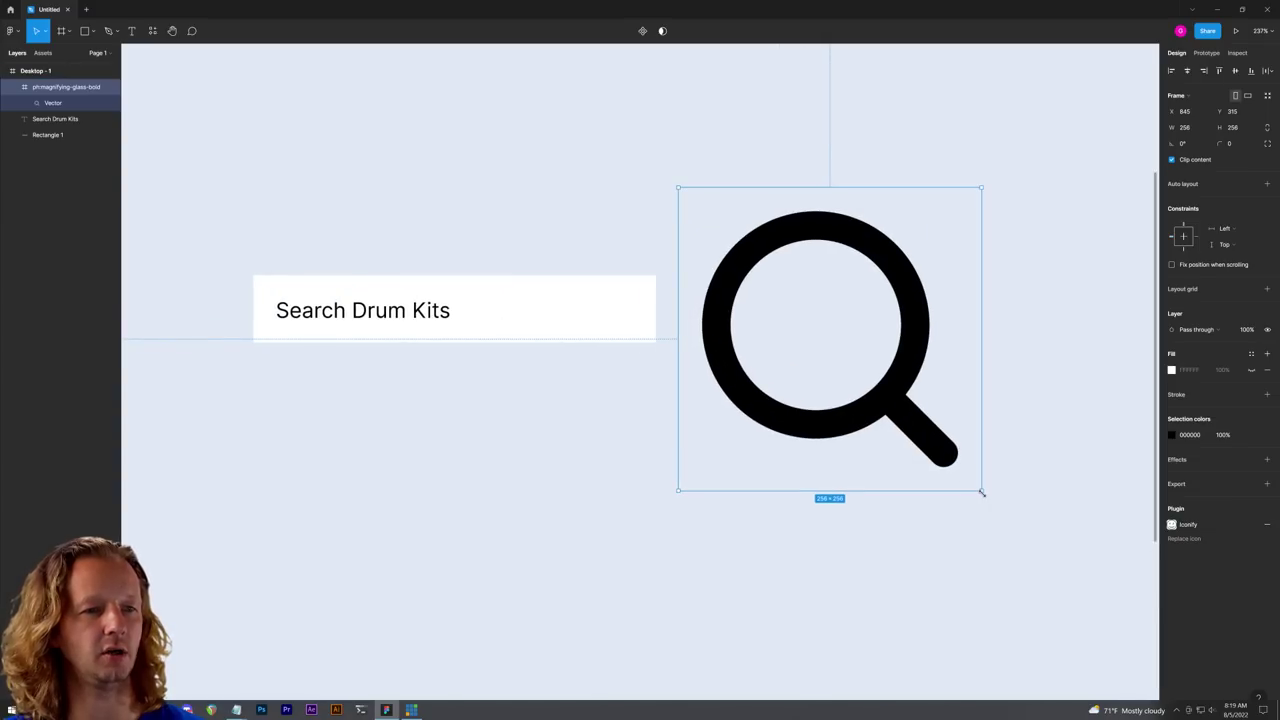
drag(982, 493, 621, 314)
scroll(575, 289, up, 5)
click(811, 394)
scroll(812, 393, down, 5)
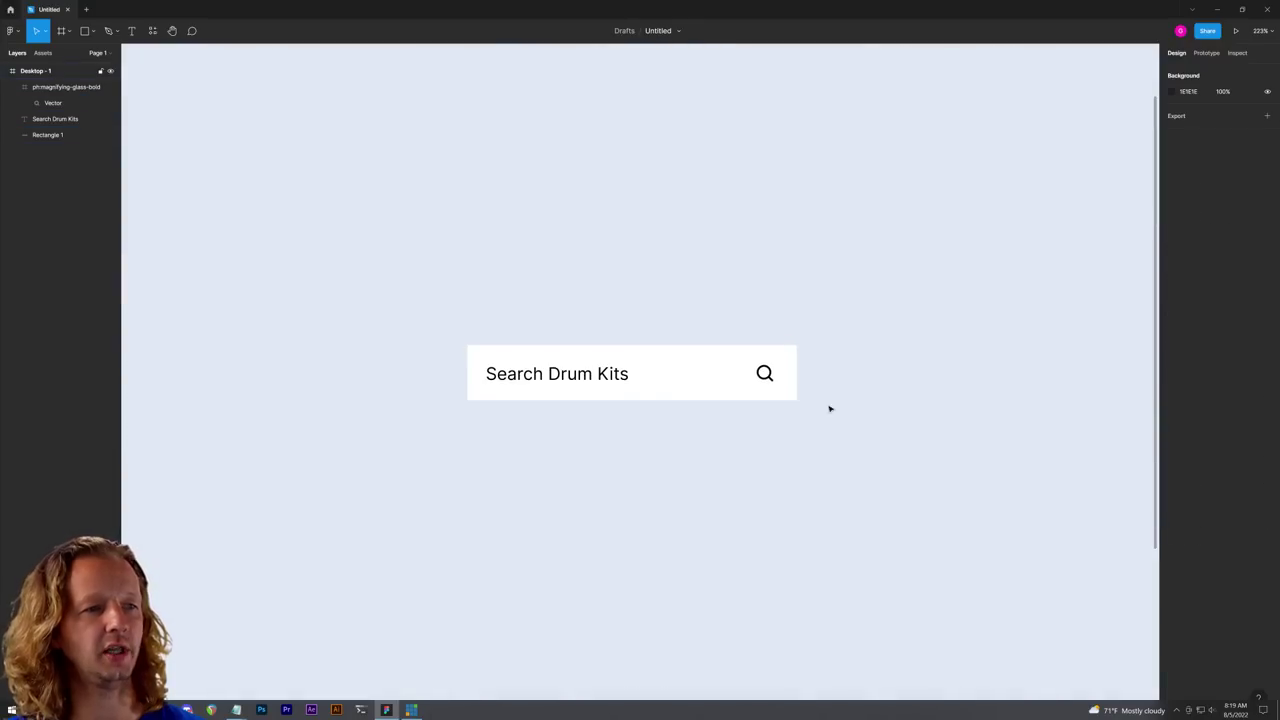
scroll(822, 385, down, 5)
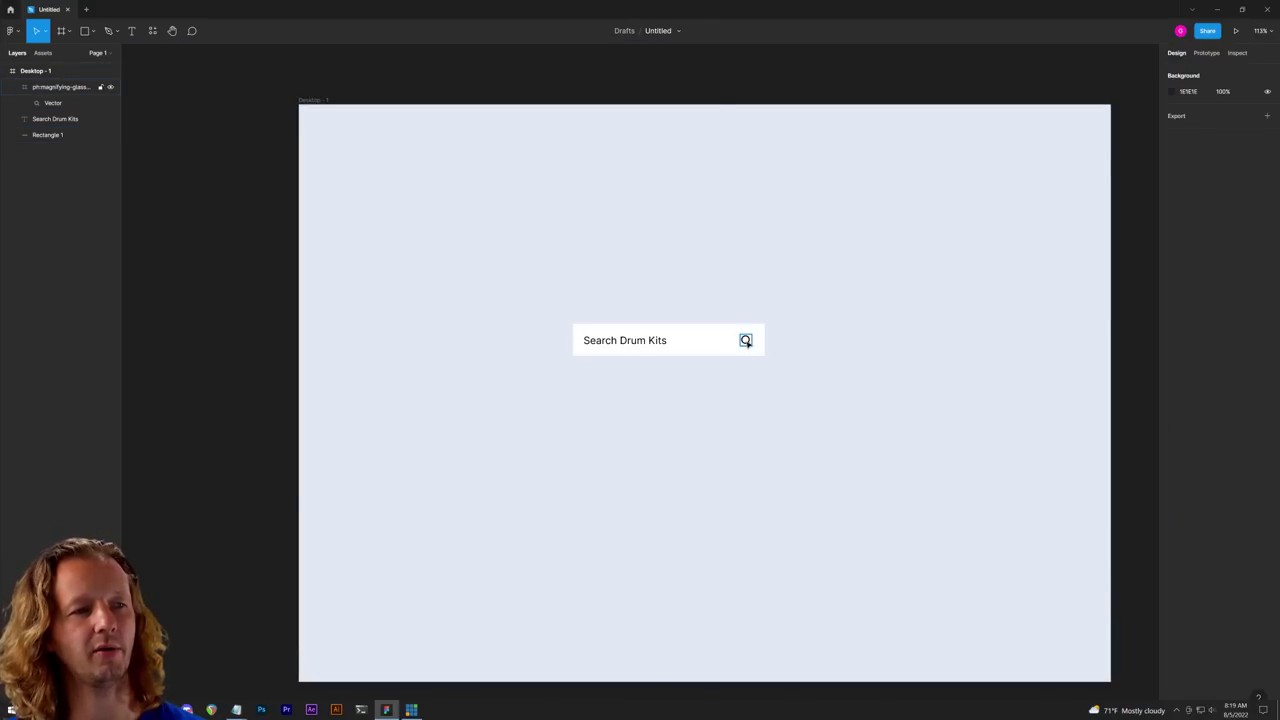
Step: Draw a grey rectangle over the magnifier and move it below the icon in Layers
scroll(746, 341, up, 6)
key(r)
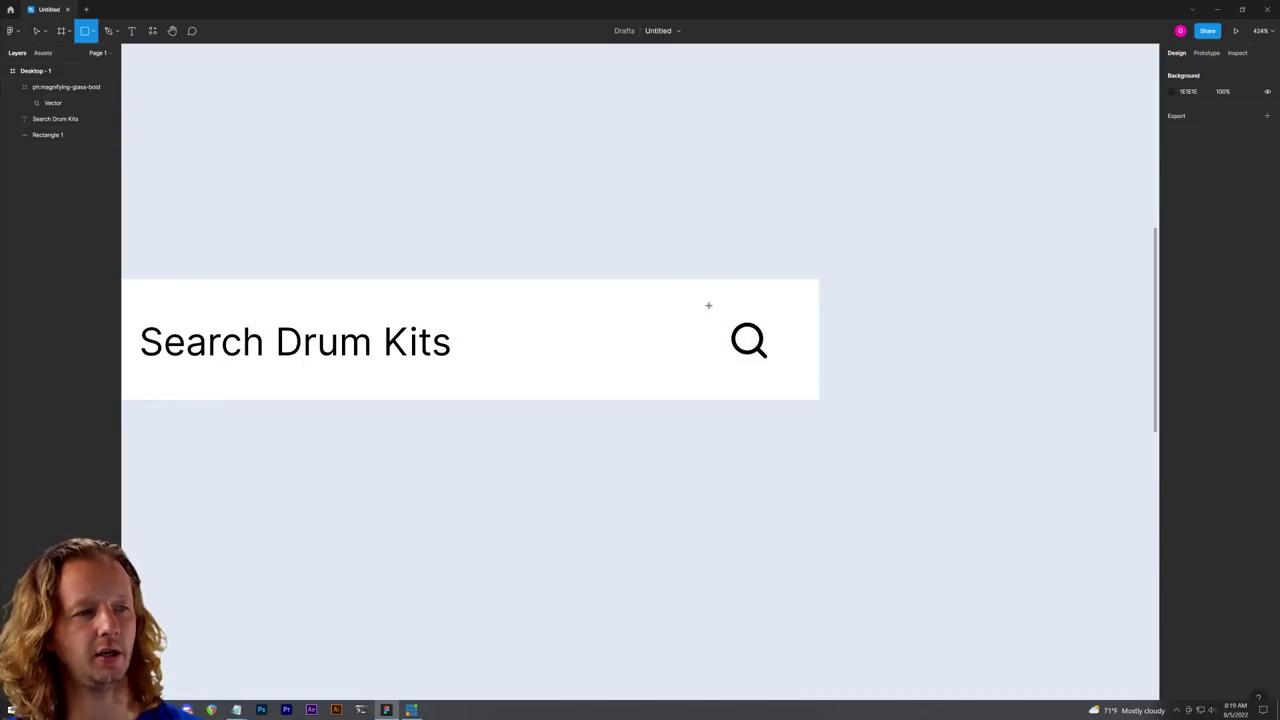
drag(700, 298, 802, 382)
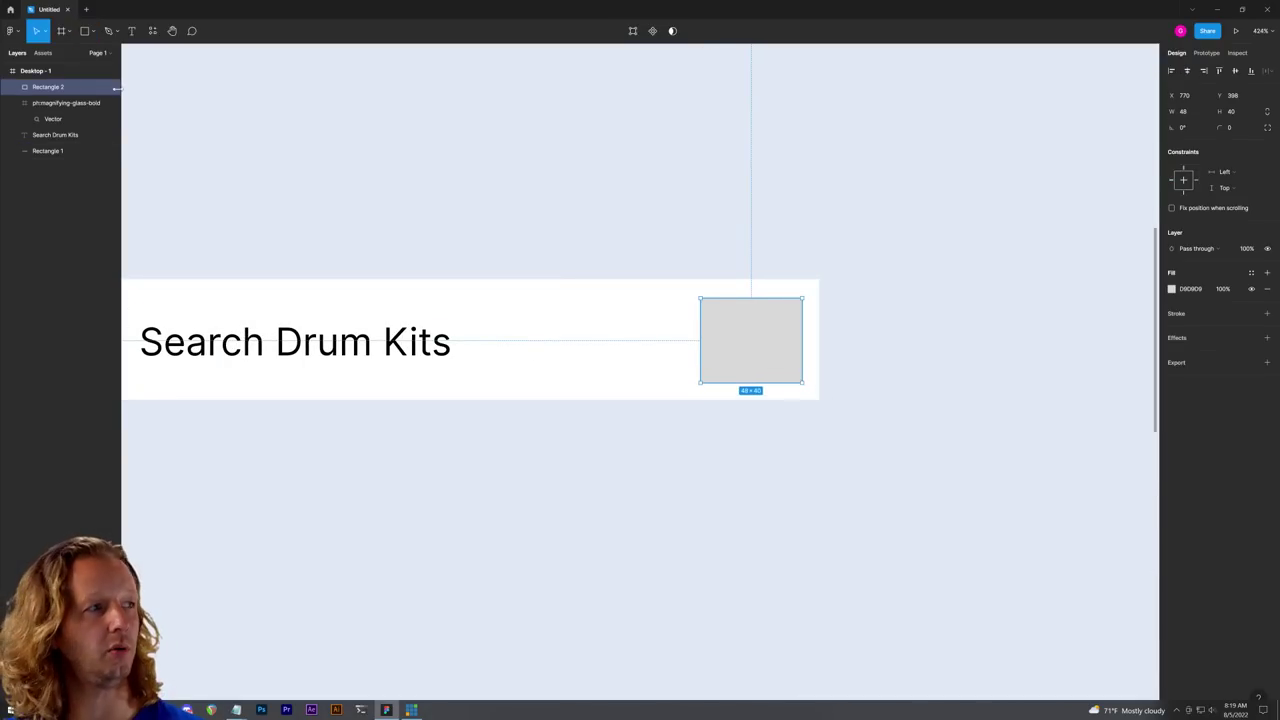
drag(48, 88, 50, 127)
click(843, 363)
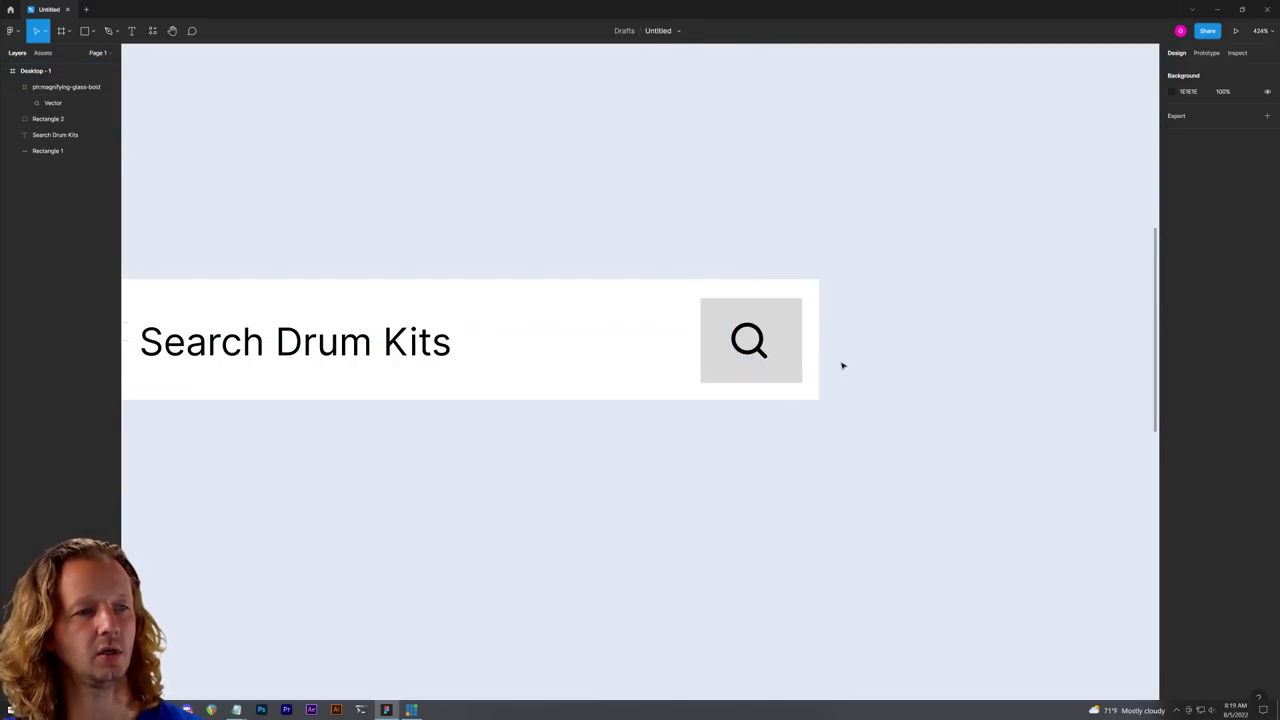
Step: Wrap the icon and grey square in a centre-aligned auto-layout frame
click(752, 342)
shift+click(792, 350)
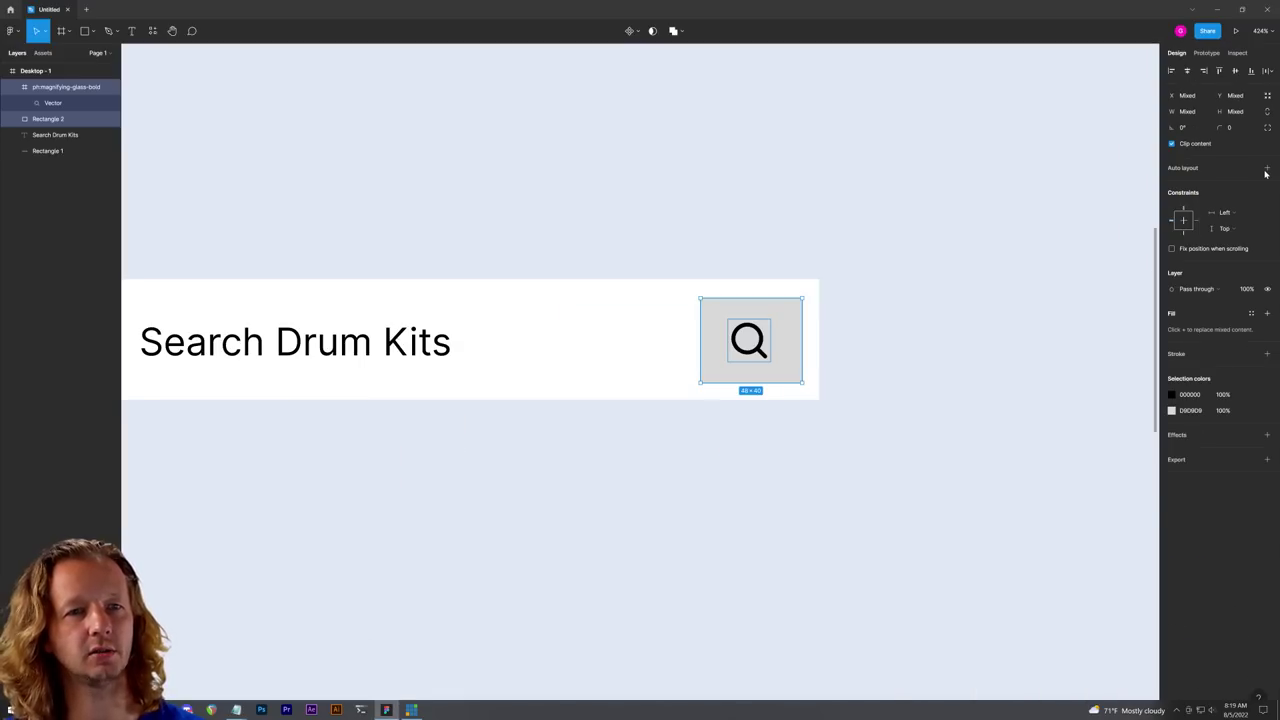
click(1266, 170)
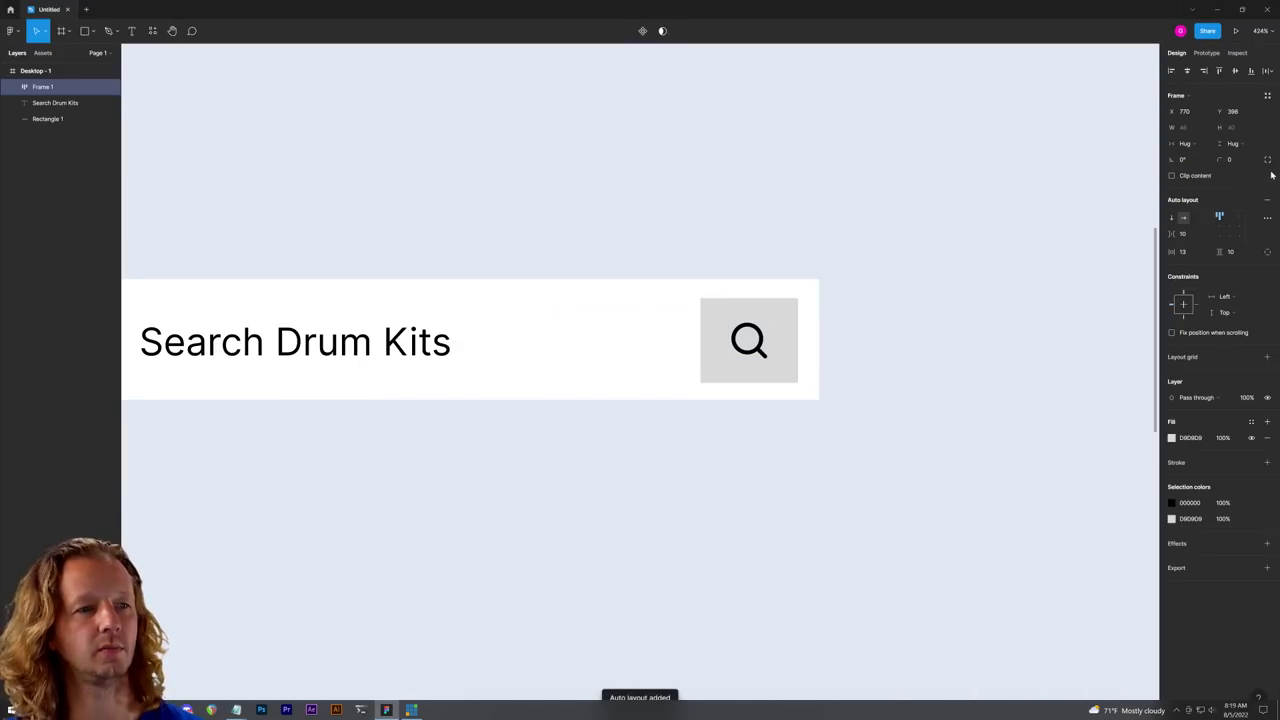
click(1230, 227)
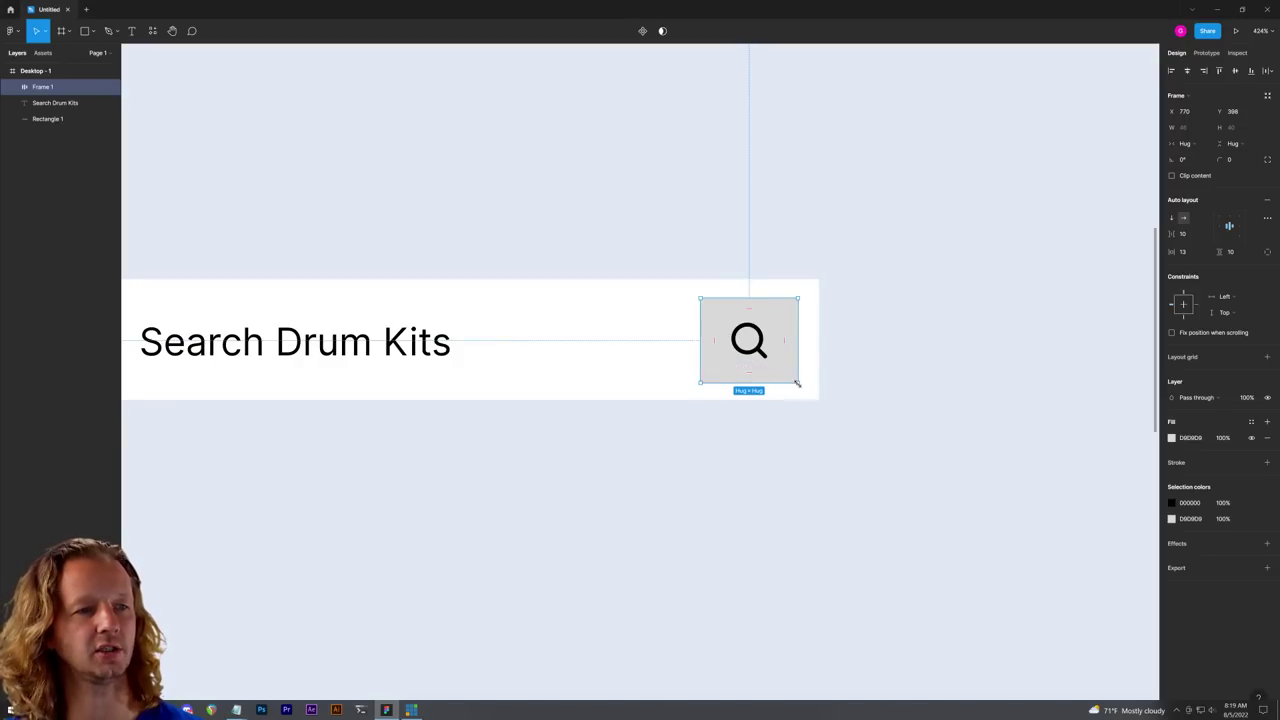
drag(800, 386, 985, 545)
key(ctrl+z)
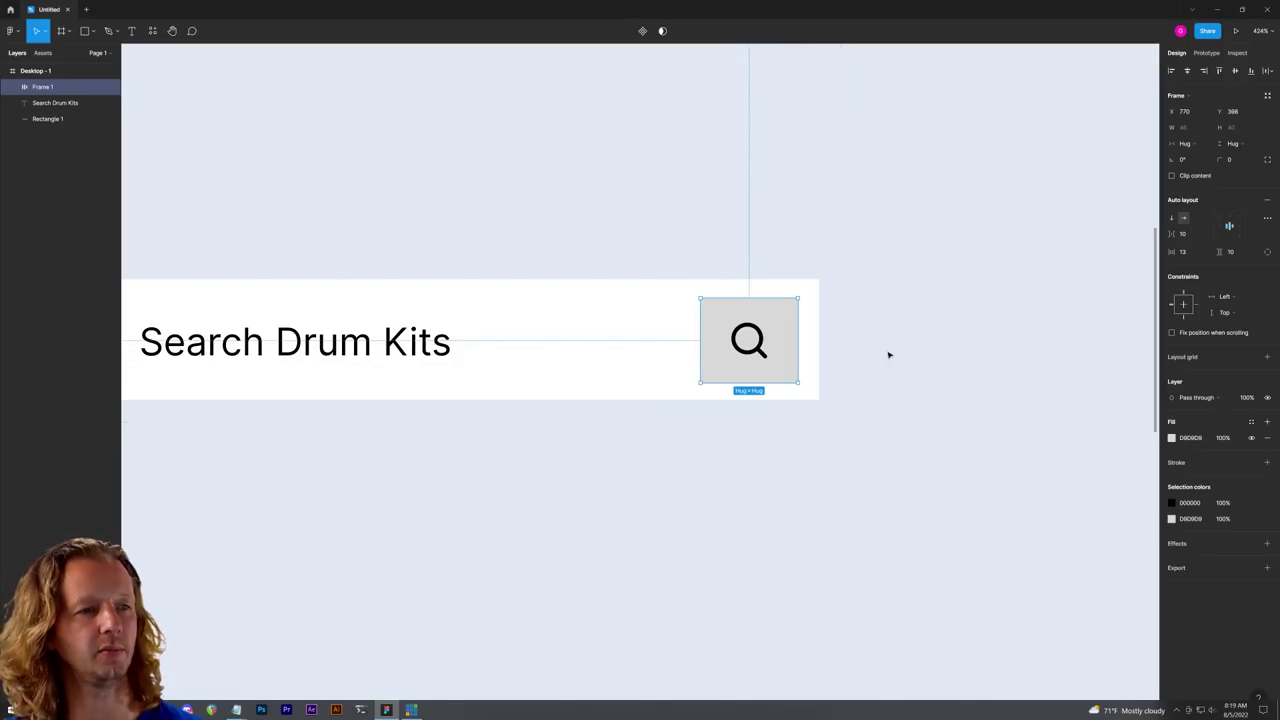
click(830, 338)
Step: Try moving the search button out of the bar, then undo the move
scroll(951, 397, down, 3)
scroll(894, 377, up, 2)
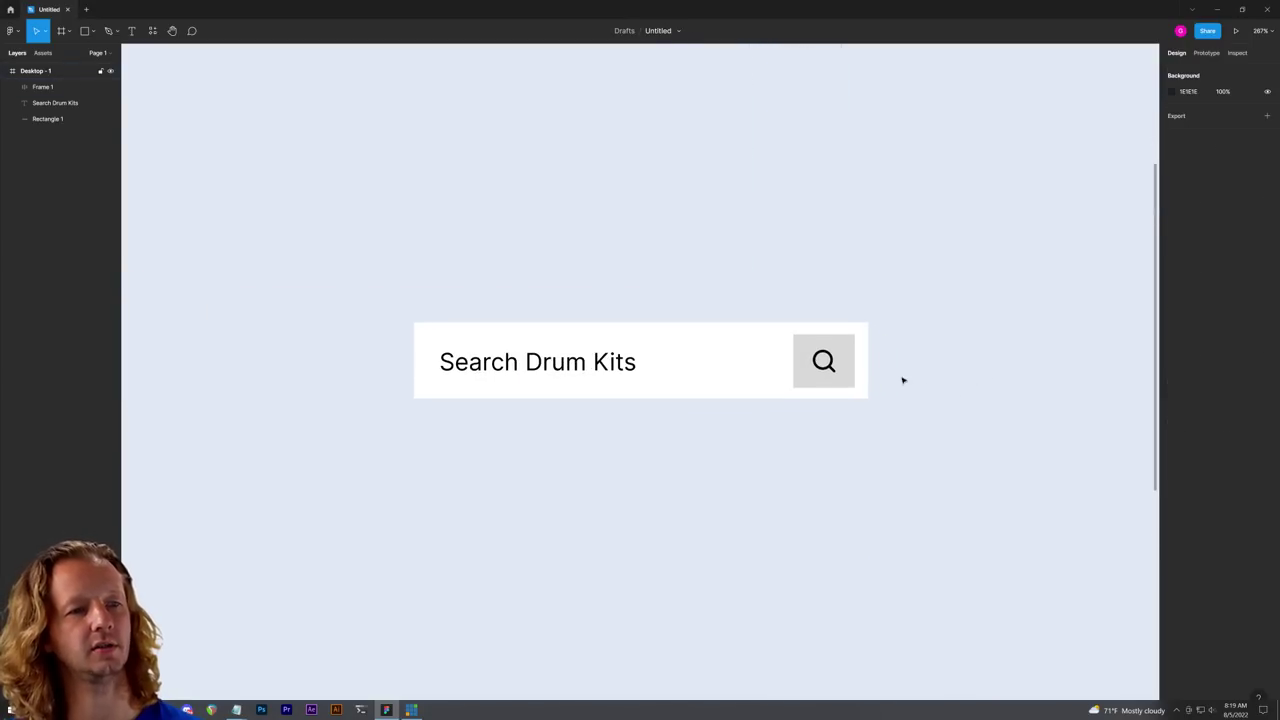
scroll(933, 363, down, 2)
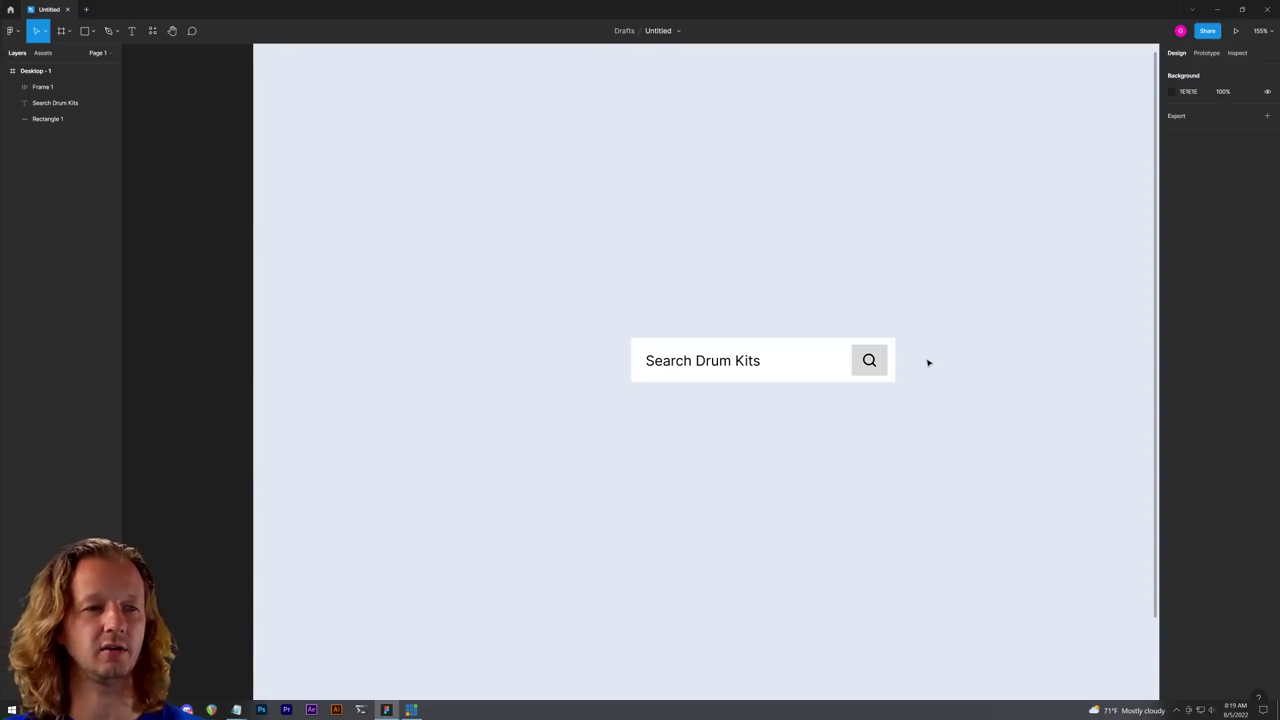
drag(870, 358, 940, 297)
click(986, 331)
key(ctrl+z)
key(ctrl+z)
scroll(983, 330, up, 3)
Step: Give the search button a pale blue-grey C9D6E8 fill and 3-pixel rounded corners
click(855, 323)
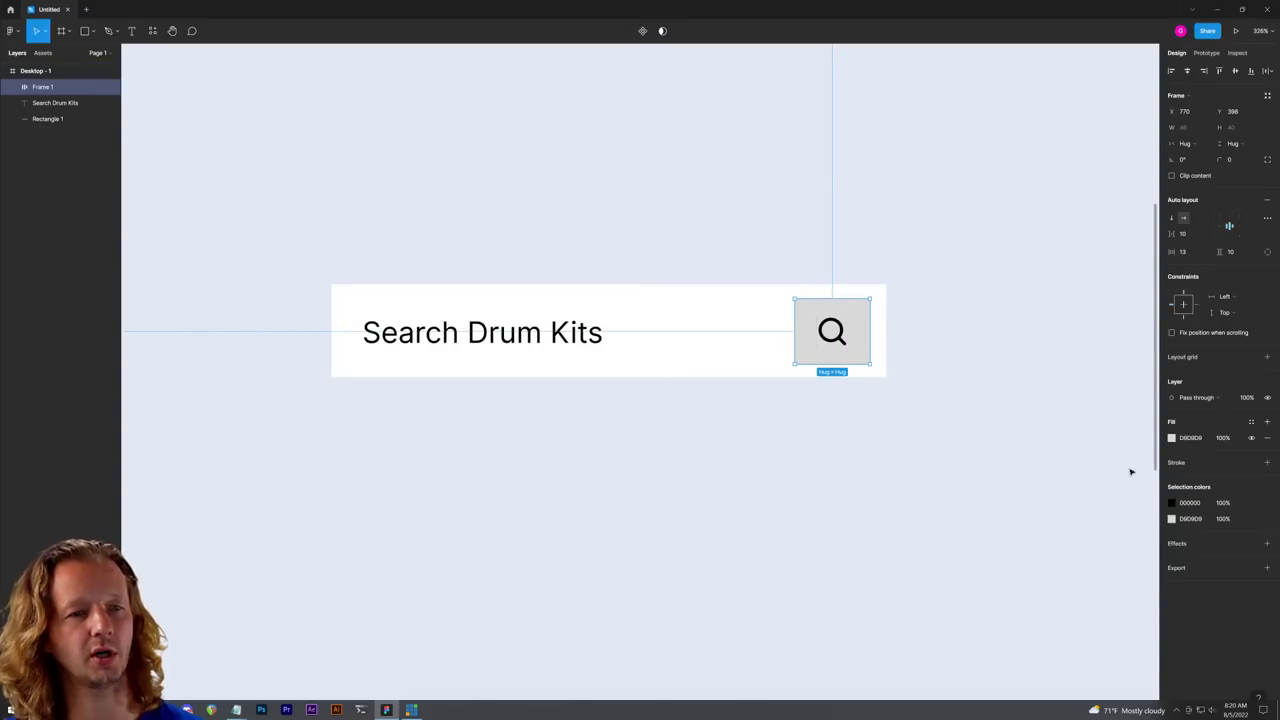
click(1172, 518)
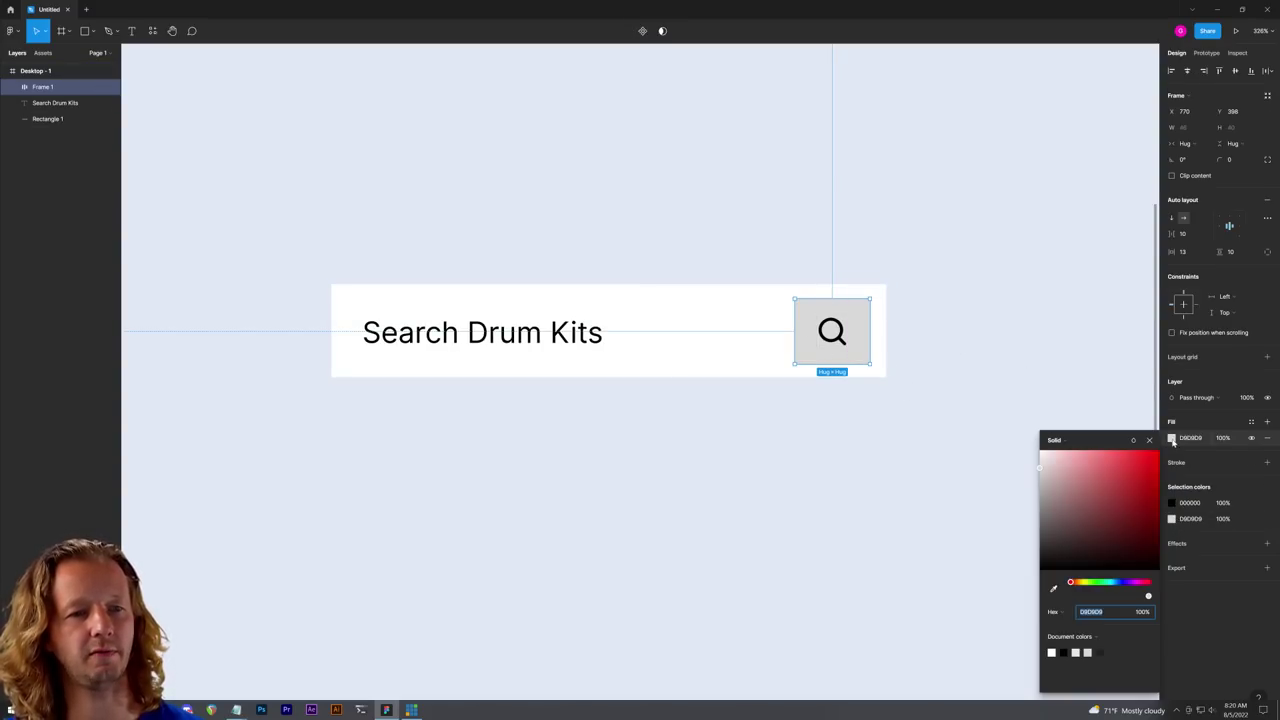
click(1053, 589)
click(979, 275)
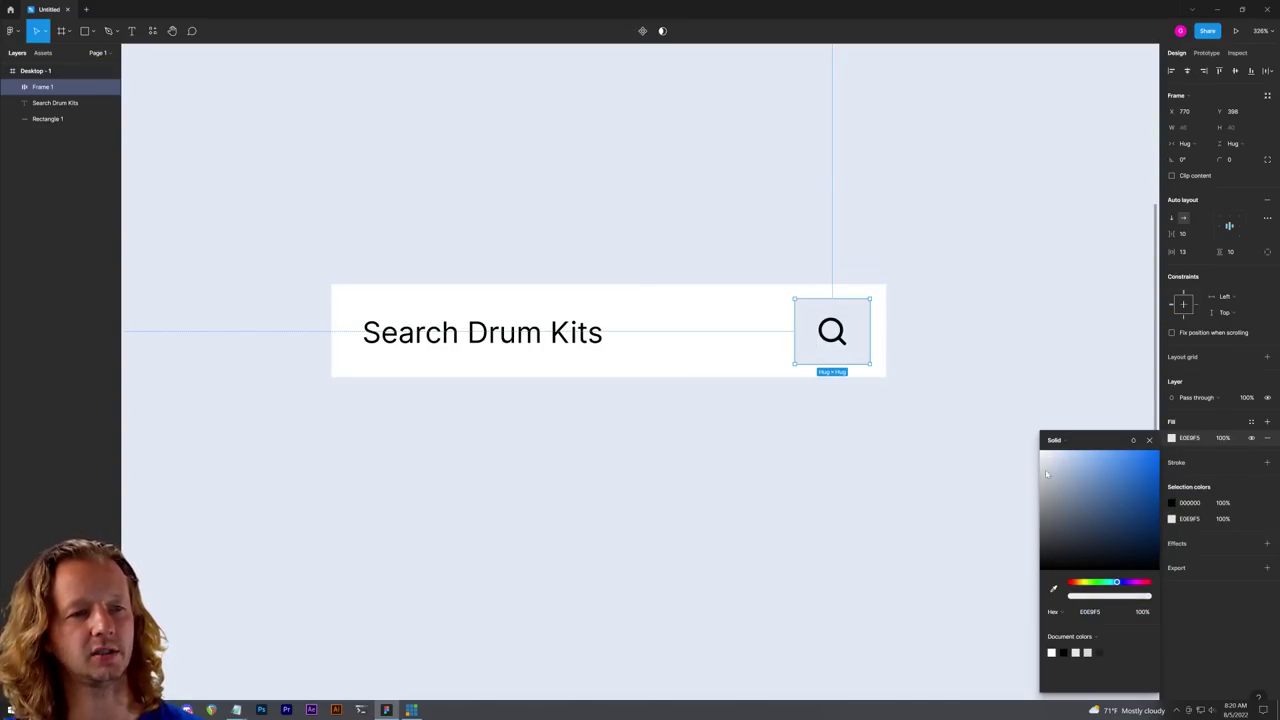
drag(1058, 471, 1055, 462)
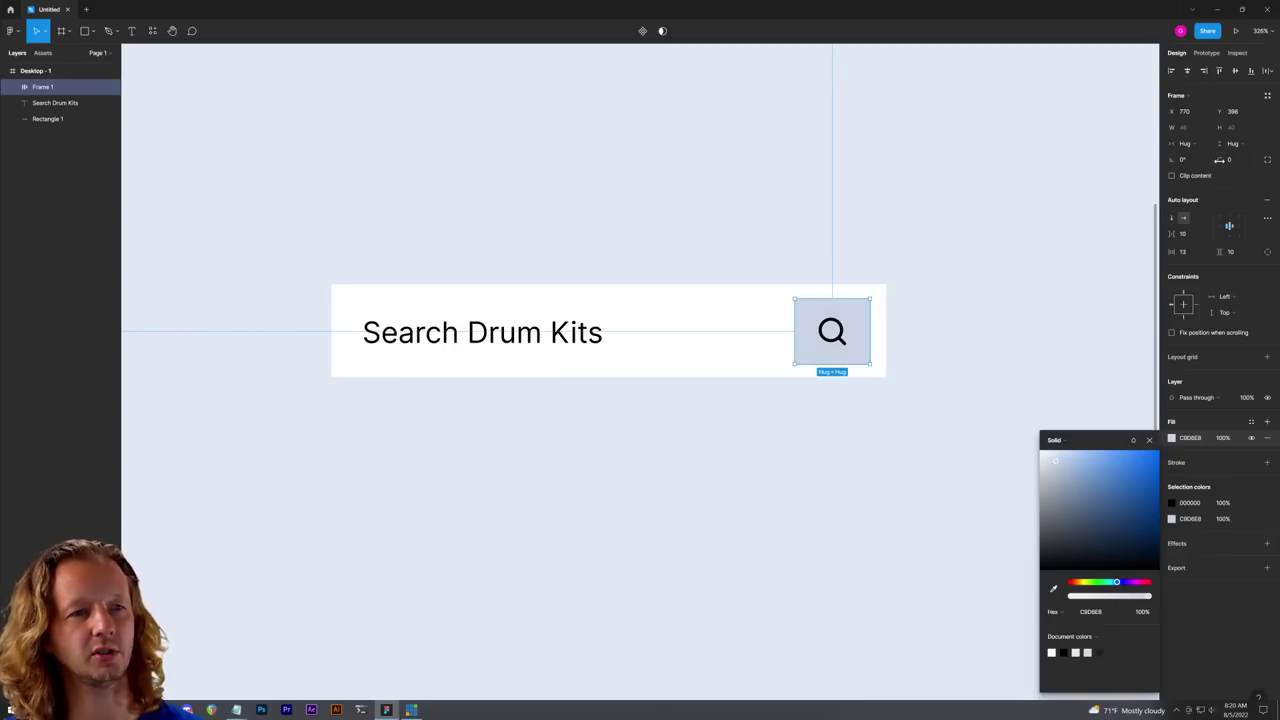
click(1010, 264)
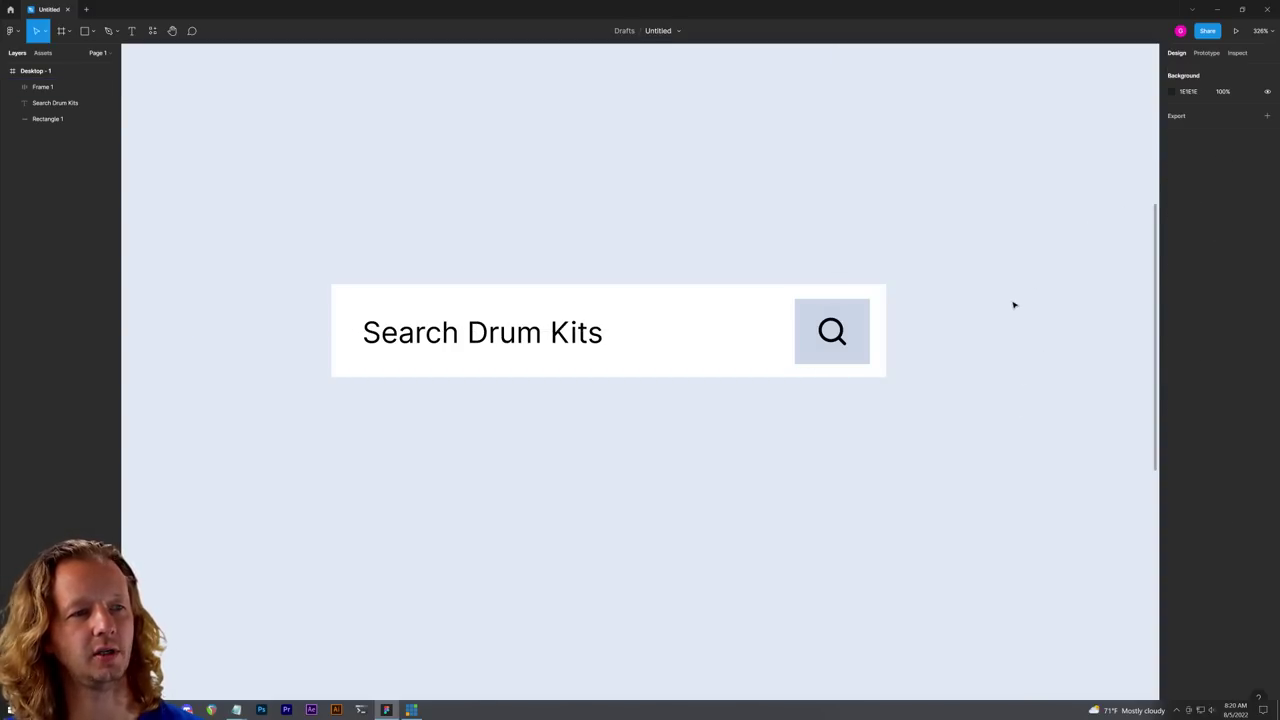
click(865, 326)
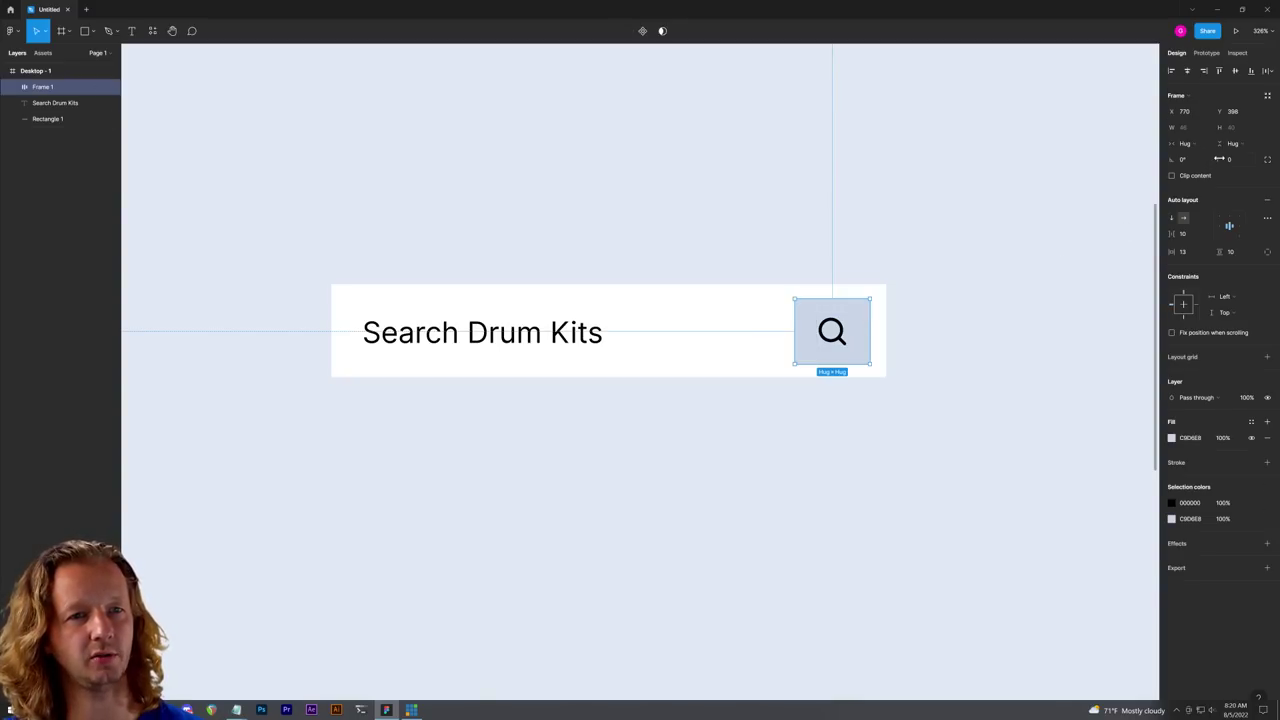
drag(1219, 159, 1239, 168)
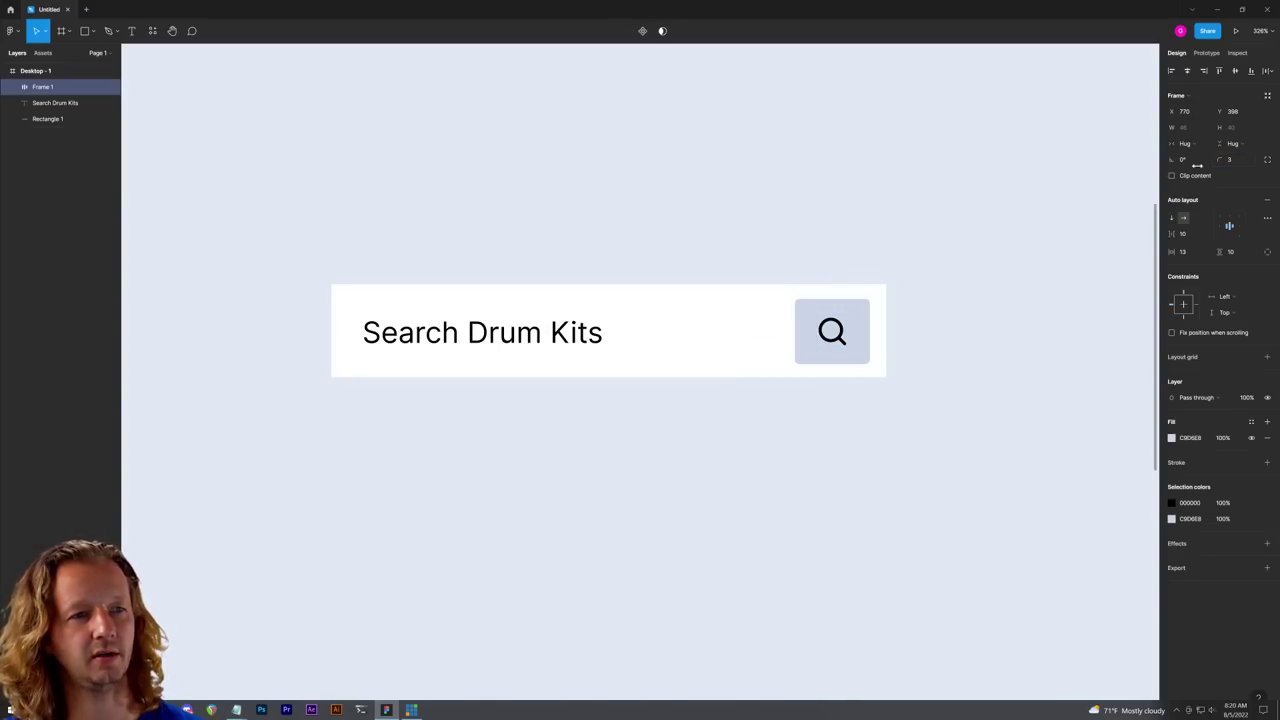
click(1000, 250)
Step: Set the white search-bar rectangle's corner radius to 8
scroll(865, 318, up, 5)
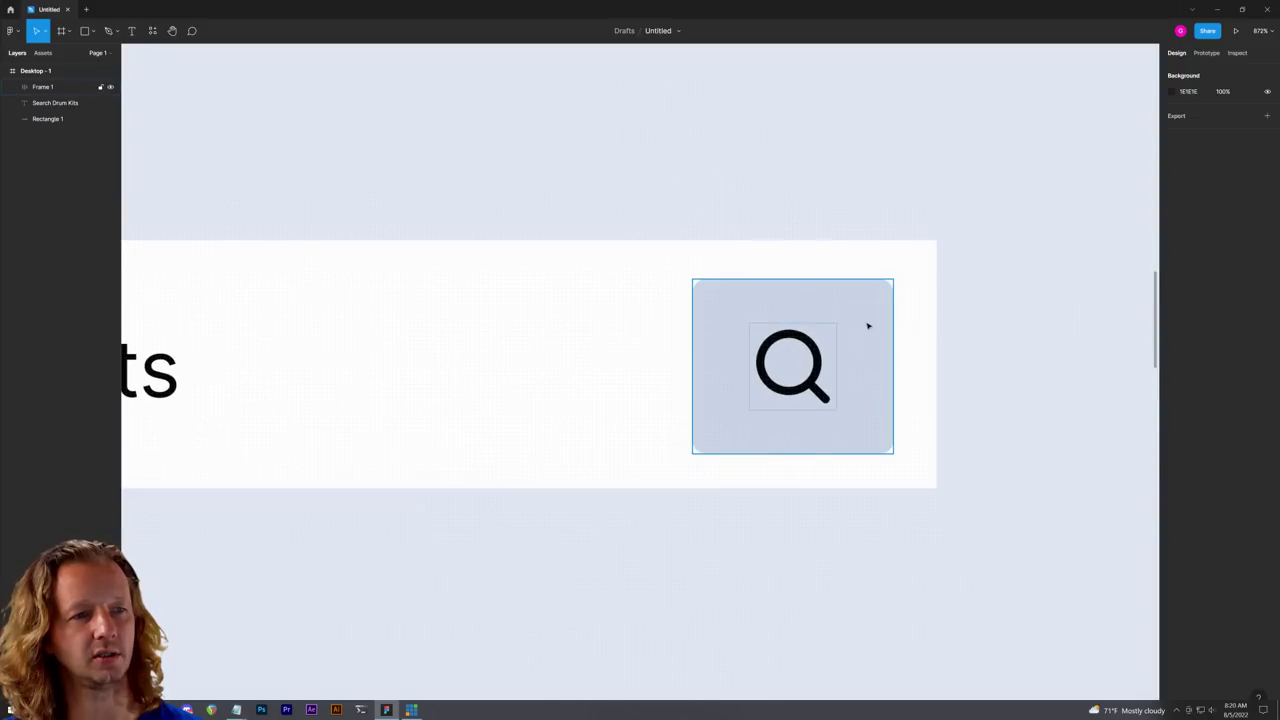
click(927, 261)
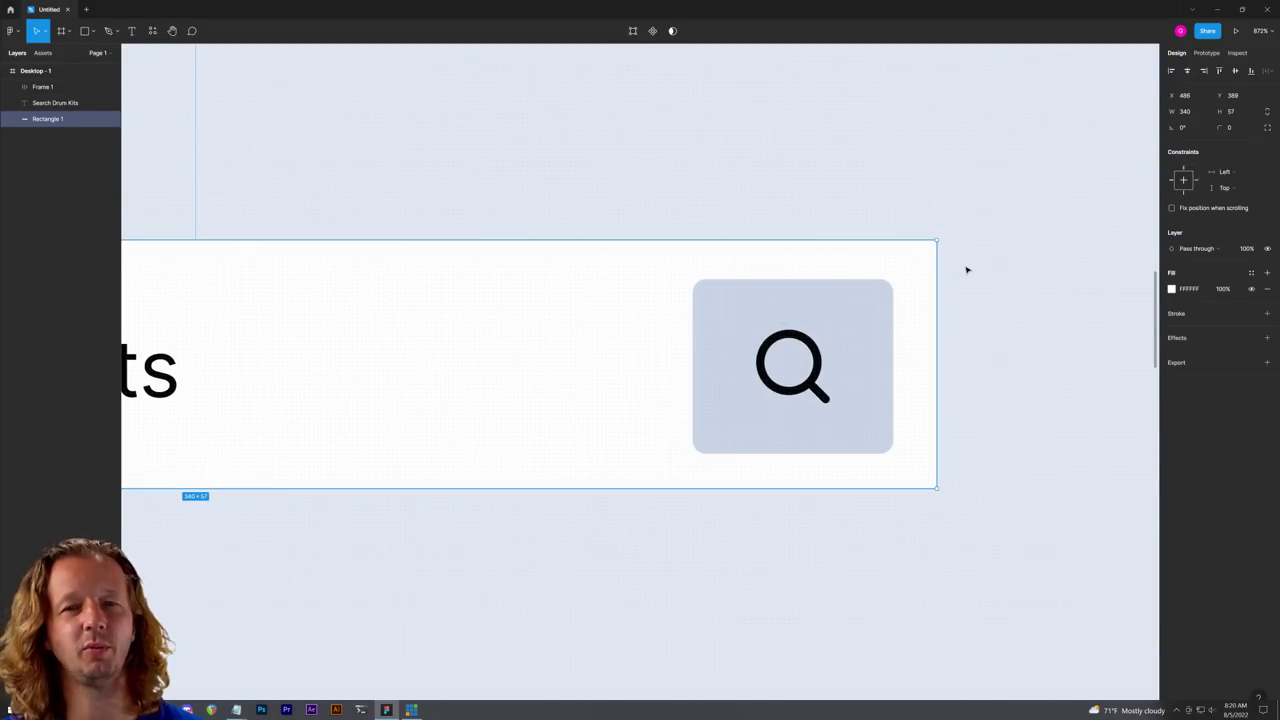
click(972, 269)
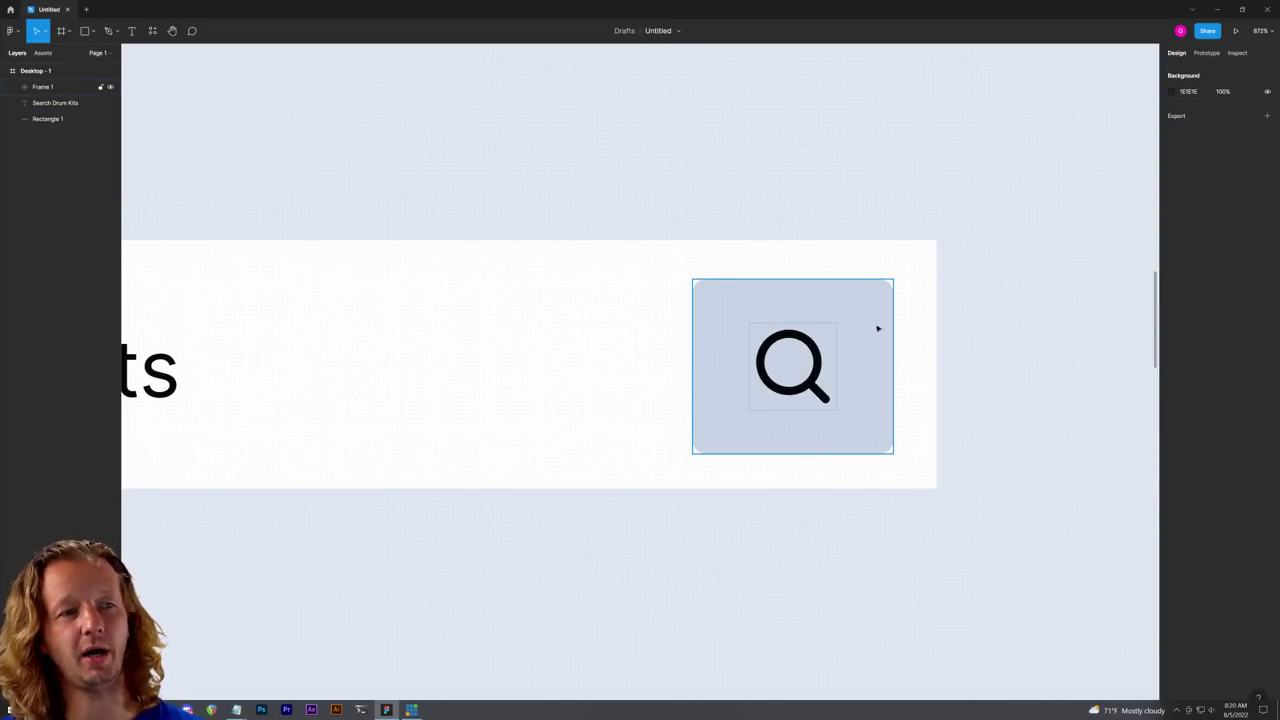
click(926, 260)
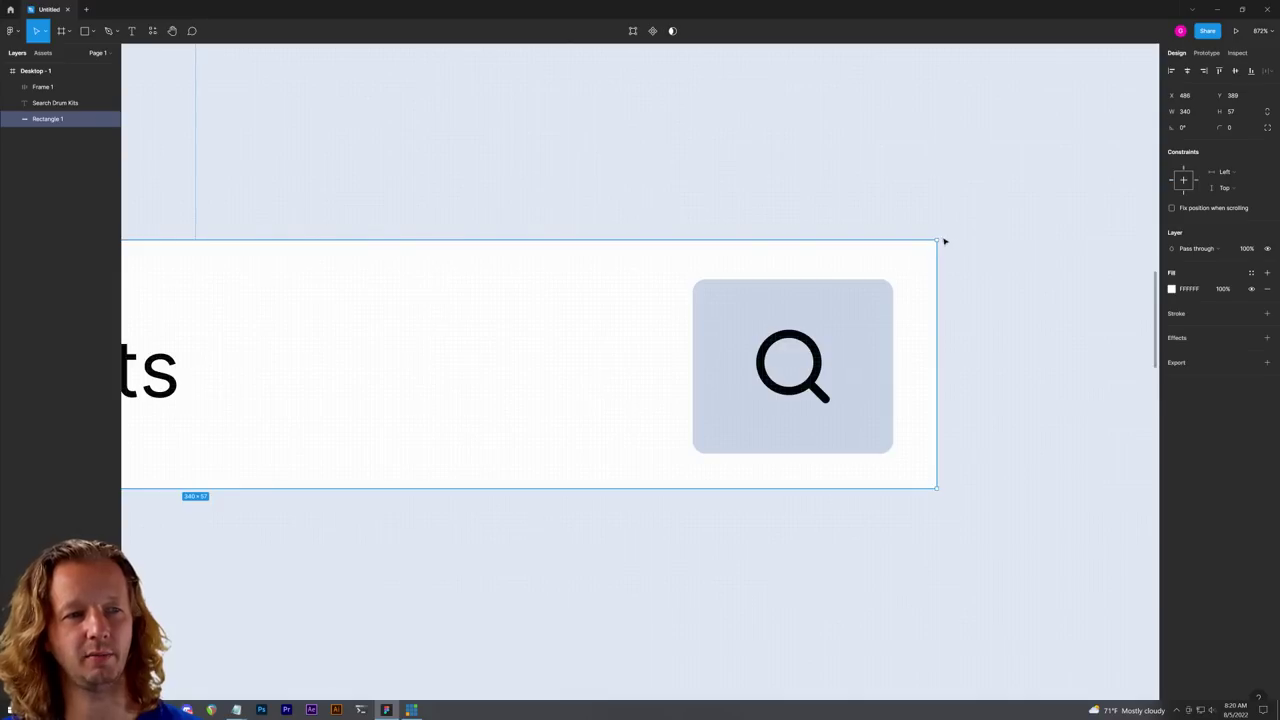
click(1004, 253)
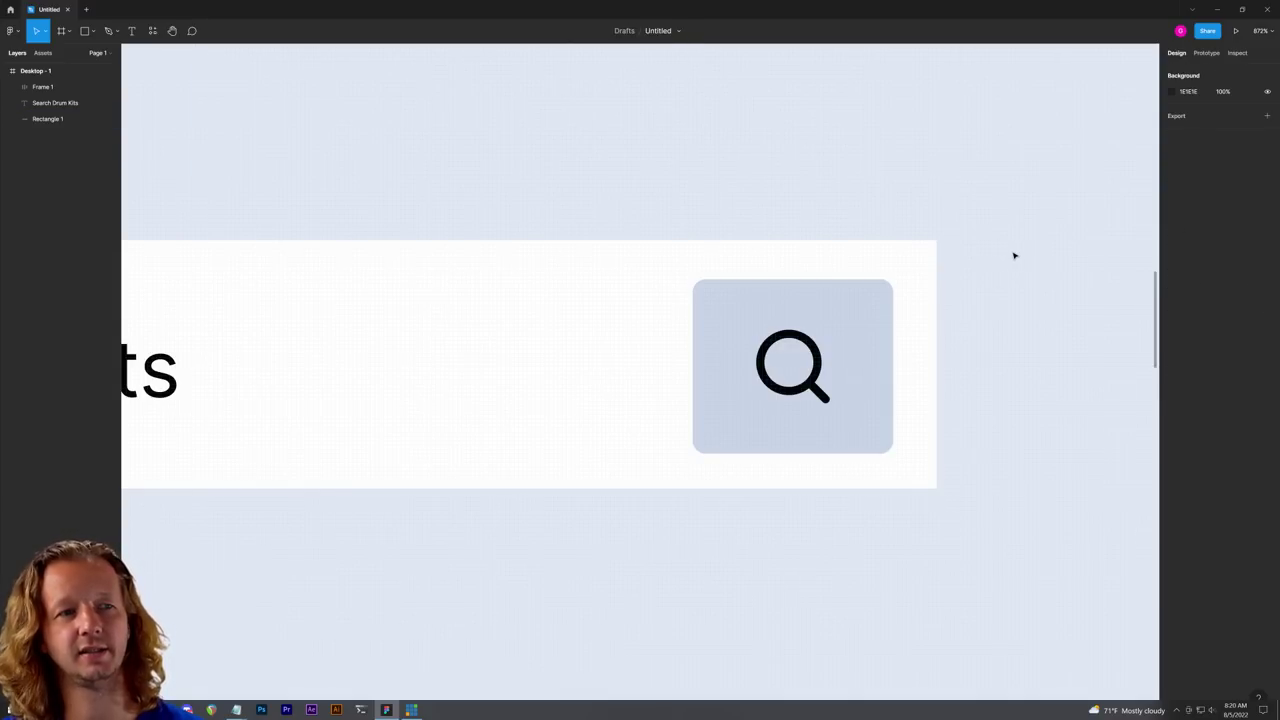
click(873, 257)
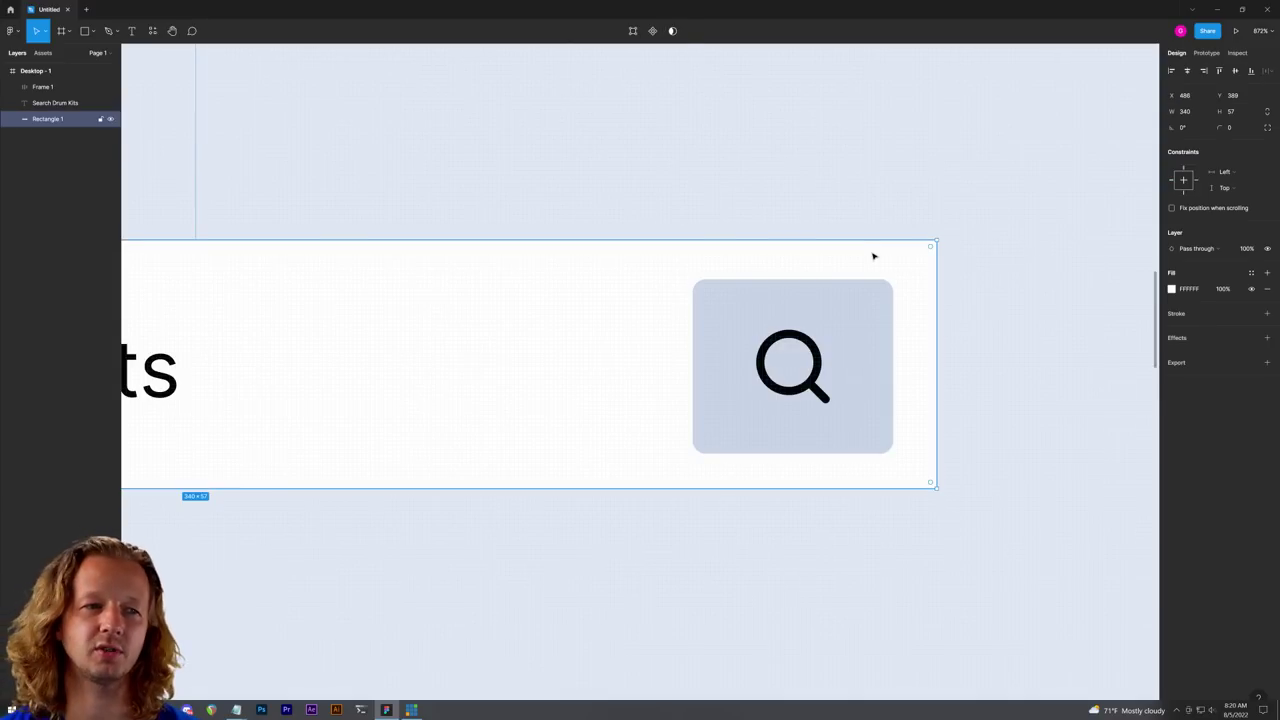
click(1236, 128)
text(8)
key(Return)
click(993, 304)
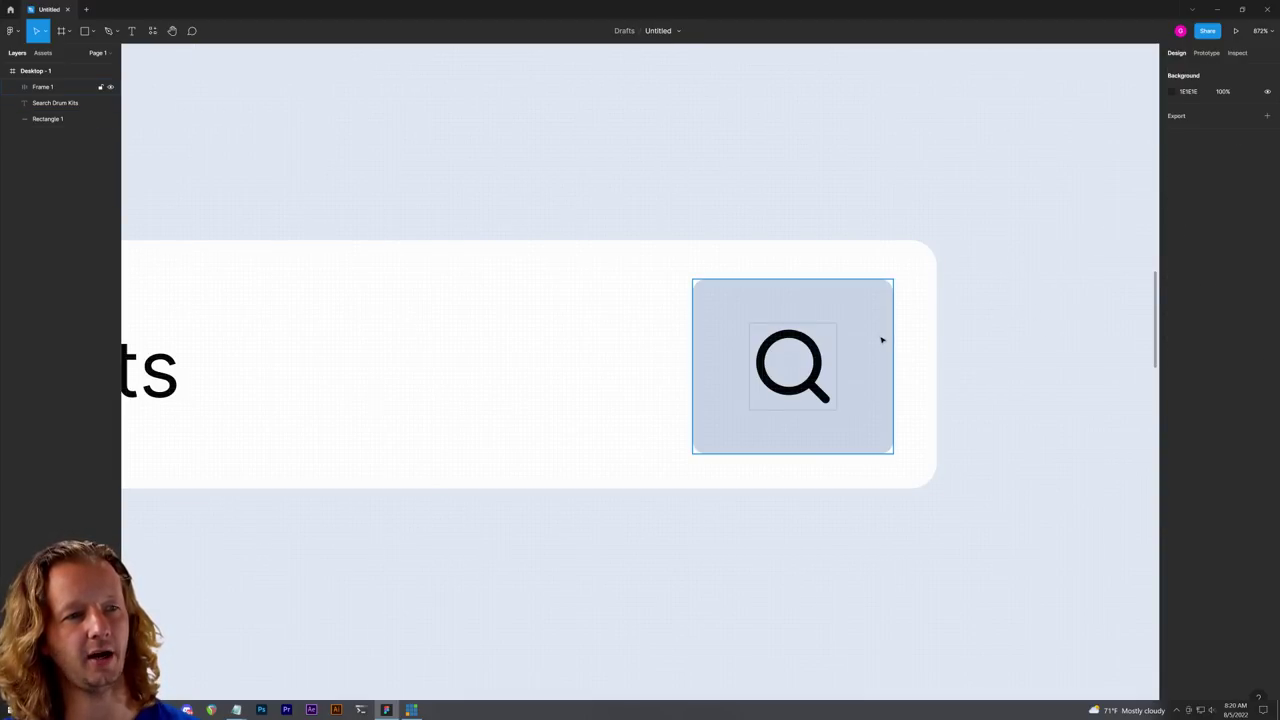
Step: Zoom out to check the rounded search bar
scroll(1005, 322, down, 5)
scroll(1014, 330, down, 5)
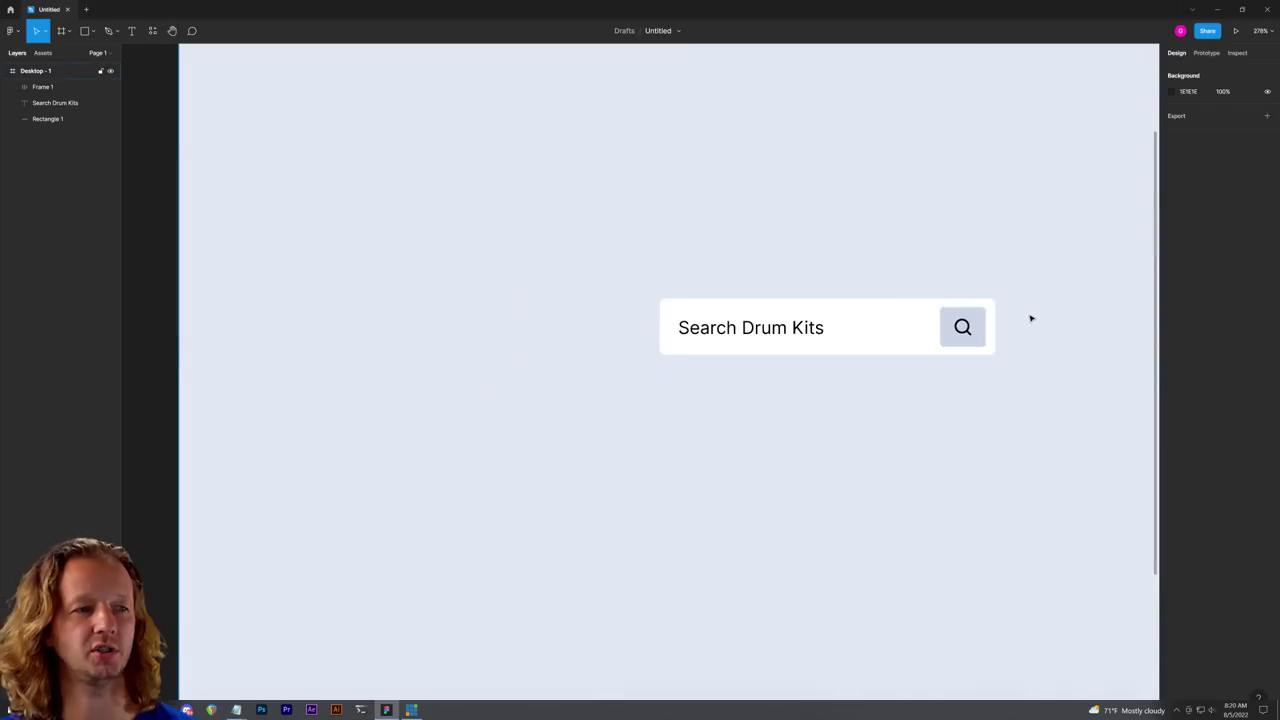
scroll(895, 336, up, 3)
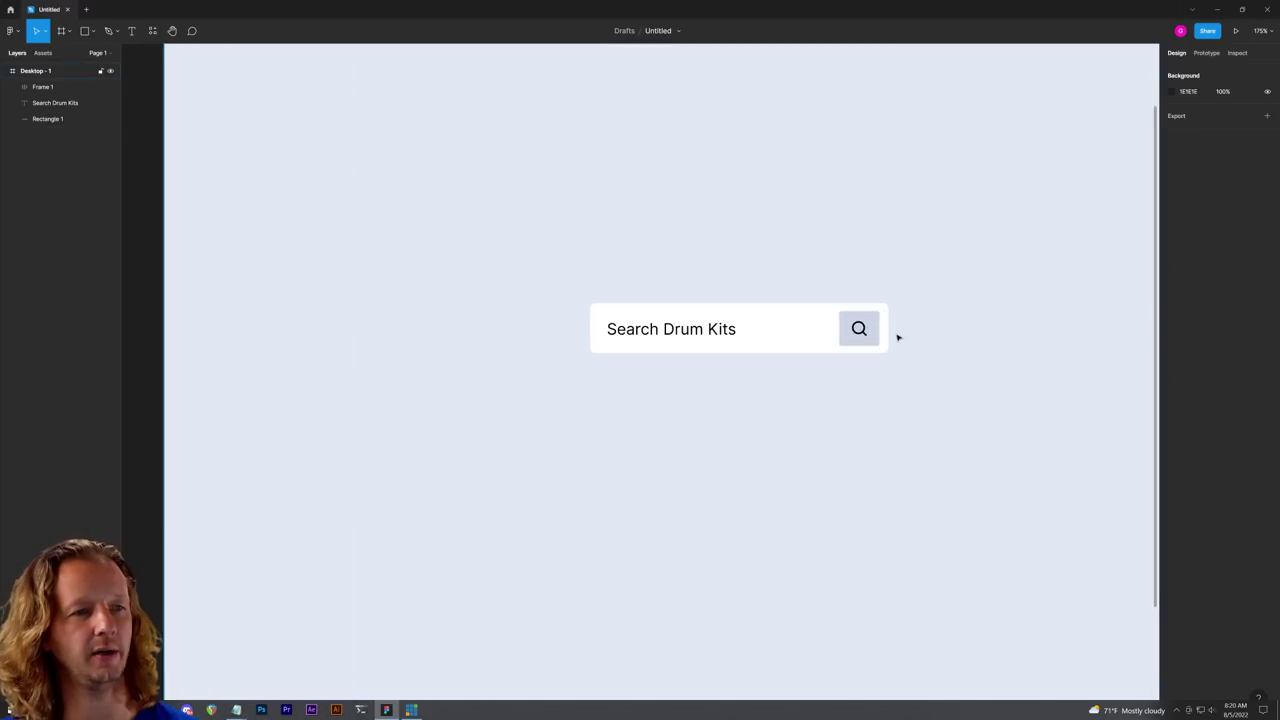
scroll(925, 334, down, 3)
click(829, 337)
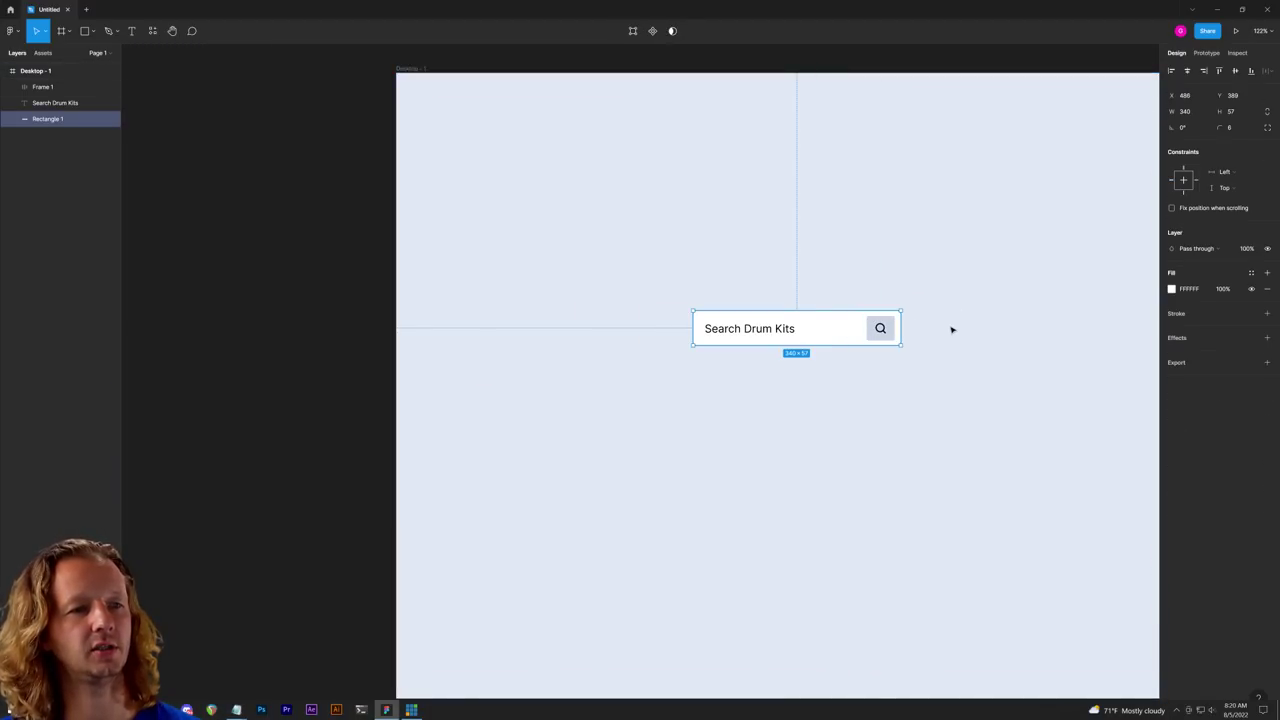
click(951, 329)
scroll(930, 338, up, 4)
Step: Make the search-icon button a component with Default and Variant2 variants
click(828, 308)
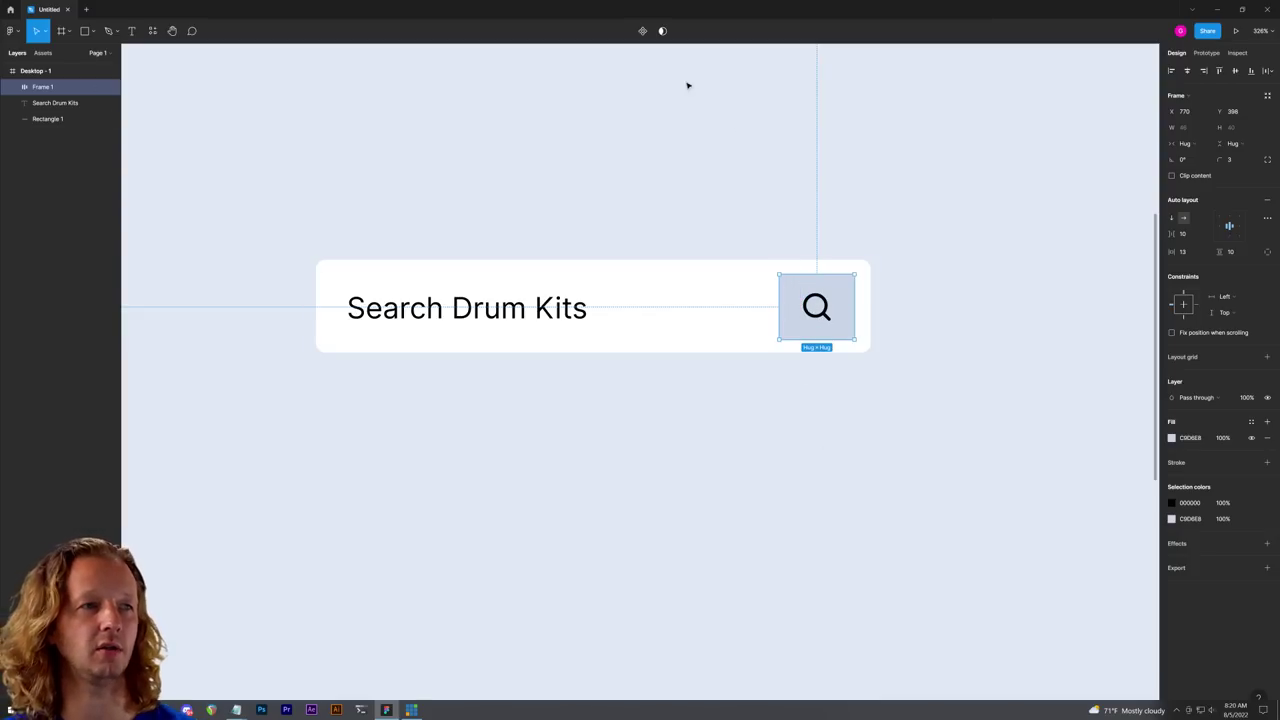
click(641, 31)
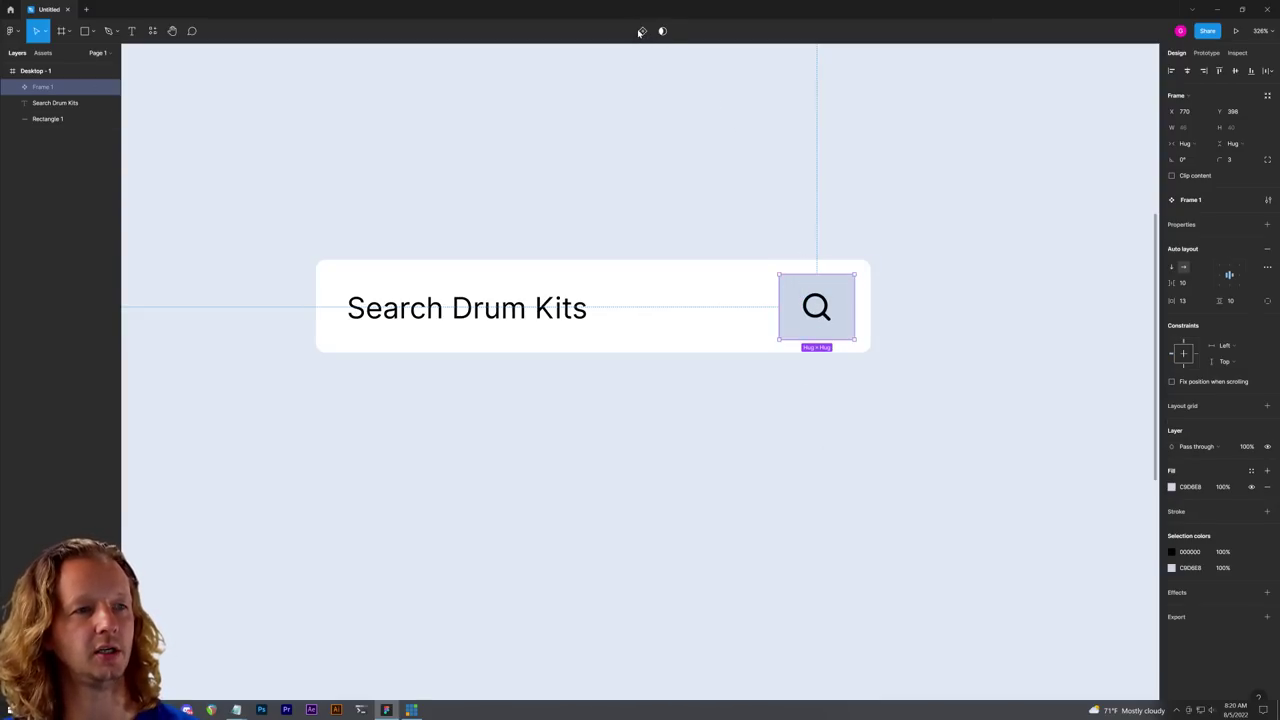
scroll(940, 231, down, 5)
drag(940, 231, 749, 280)
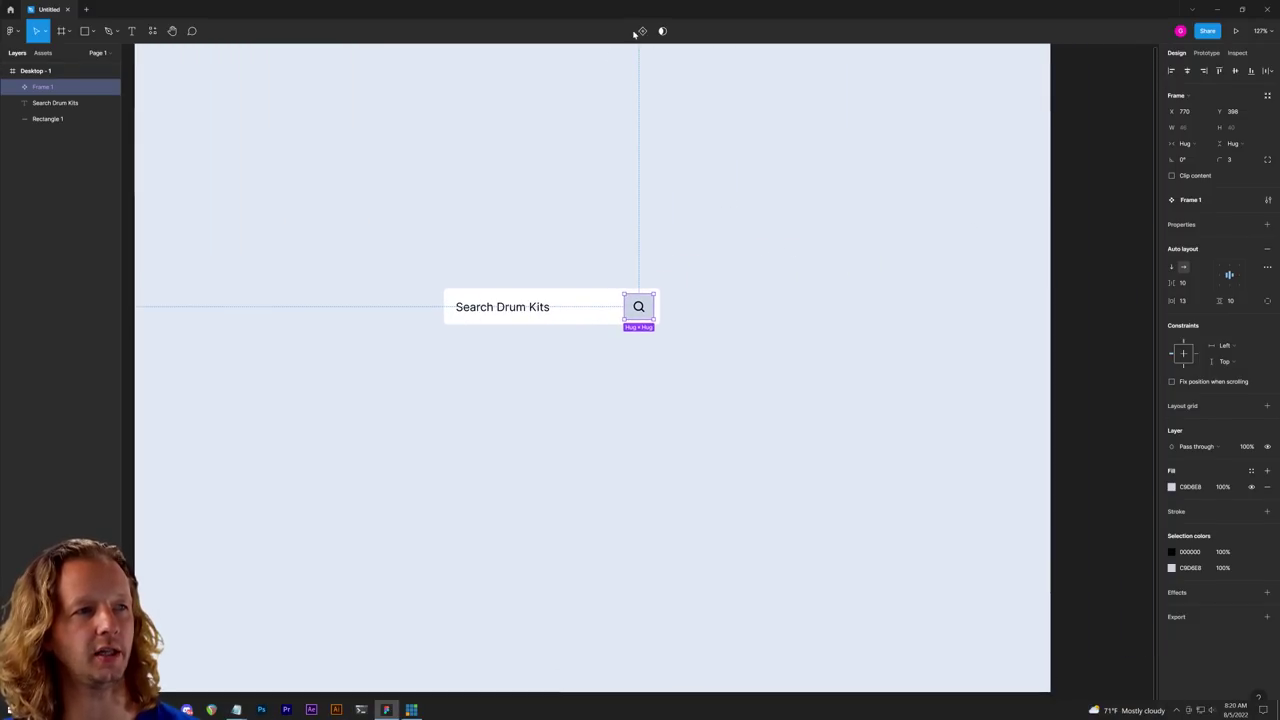
click(641, 31)
click(647, 256)
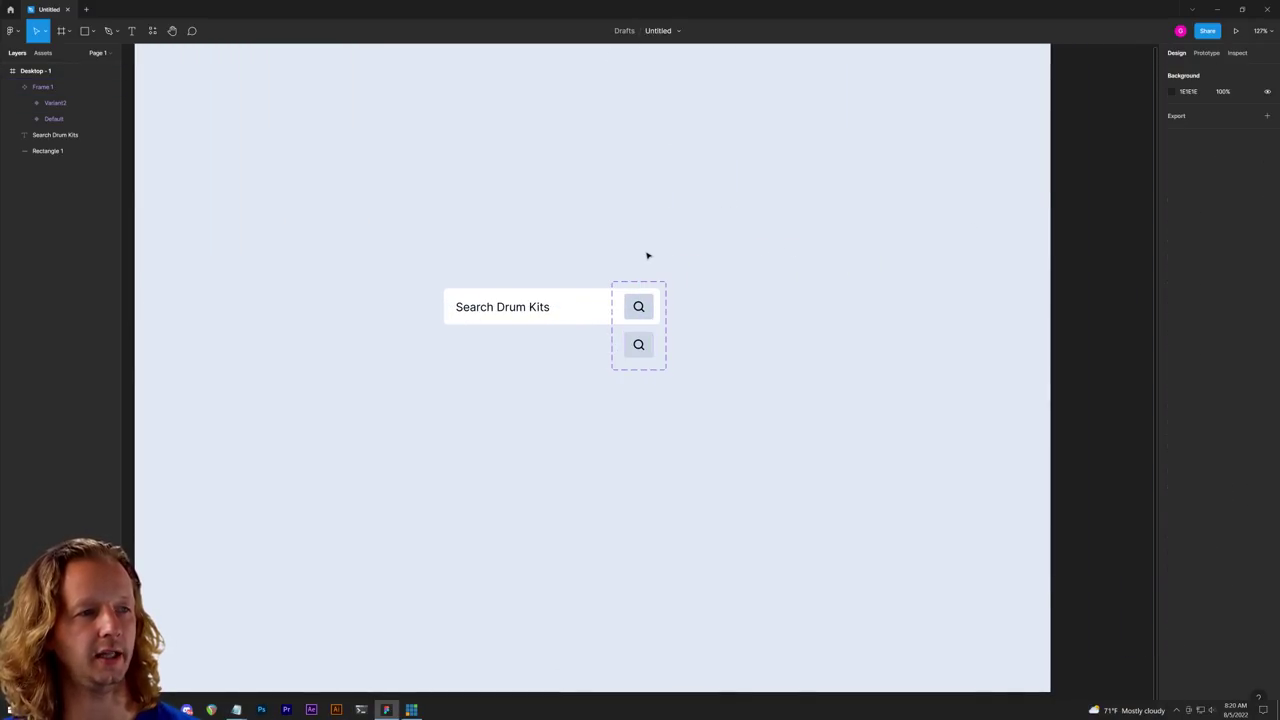
Step: Draw a white Frame 2 beside the desktop and move the variant set into it
drag(635, 282, 814, 277)
scroll(900, 215, down, 4)
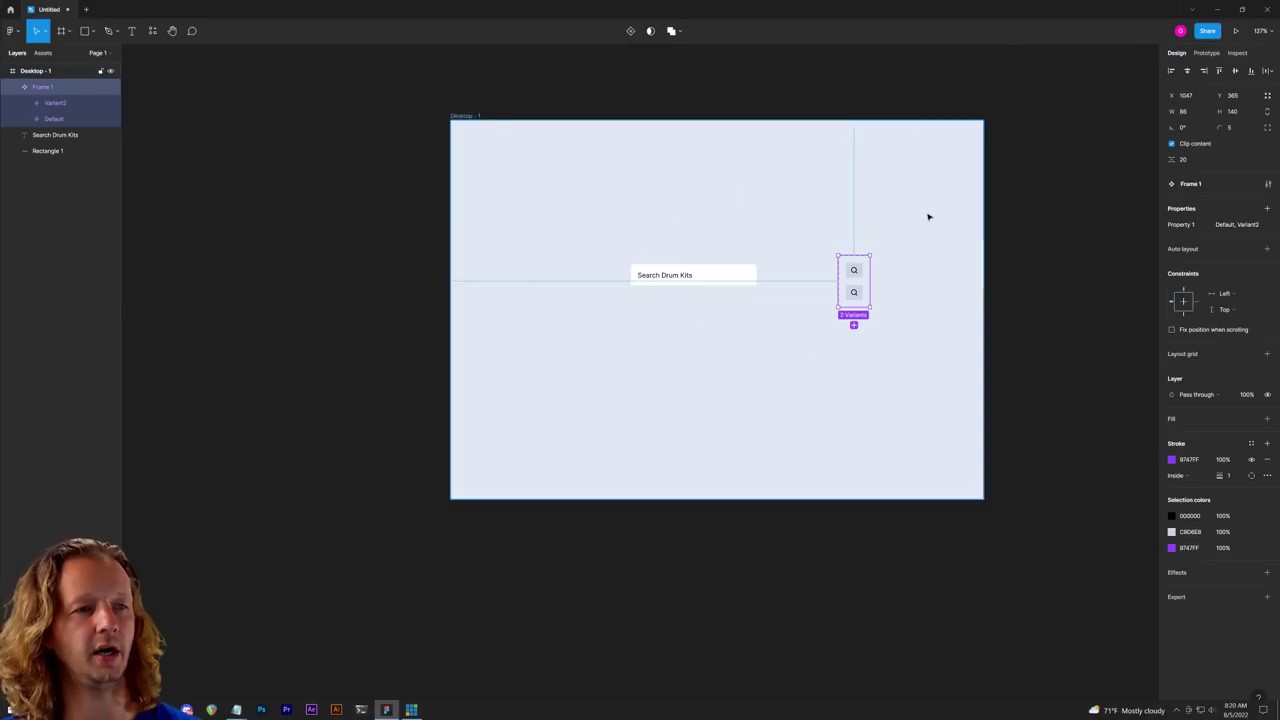
drag(922, 208, 763, 254)
click(886, 243)
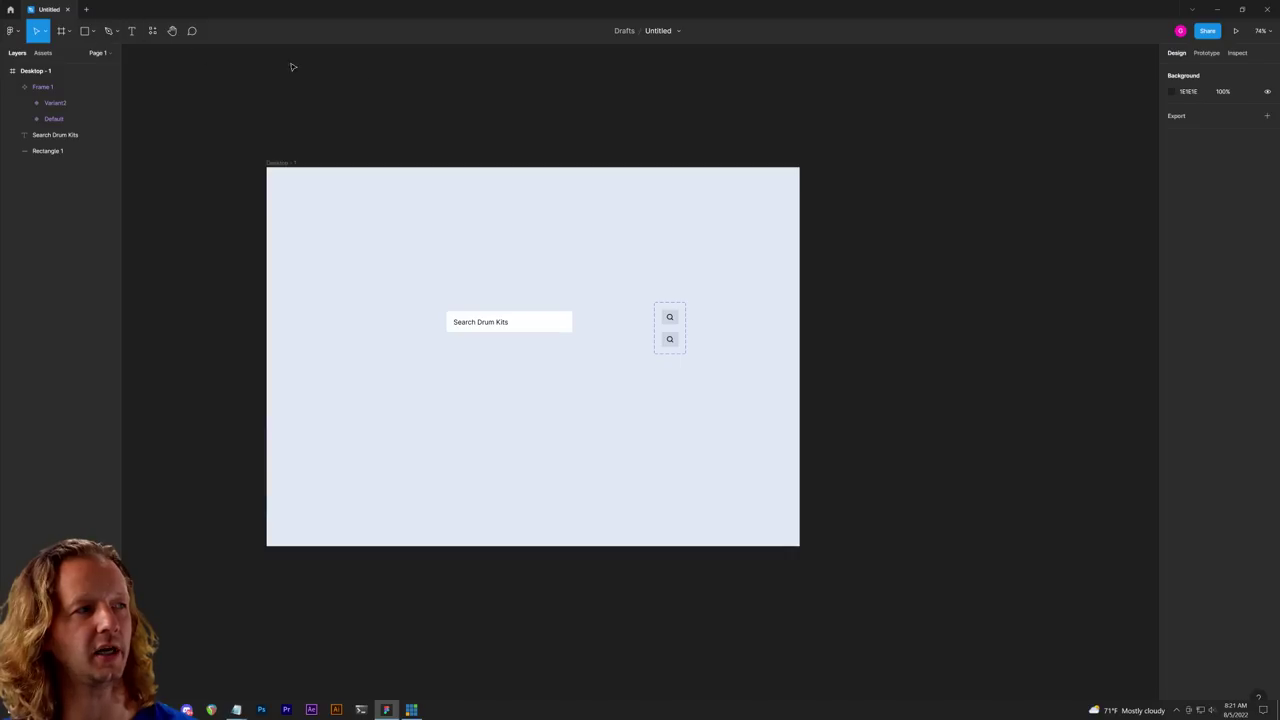
key(f)
drag(824, 167, 1124, 366)
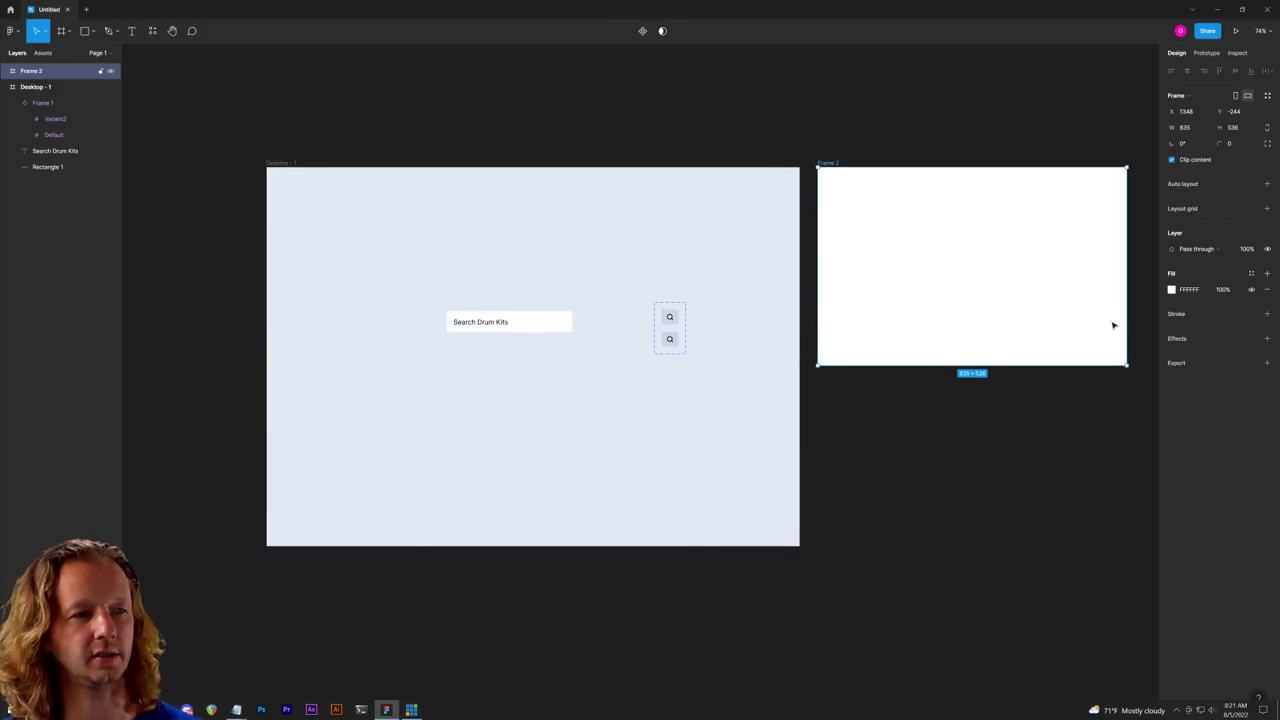
click(943, 431)
drag(666, 304, 853, 208)
scroll(926, 200, up, 10)
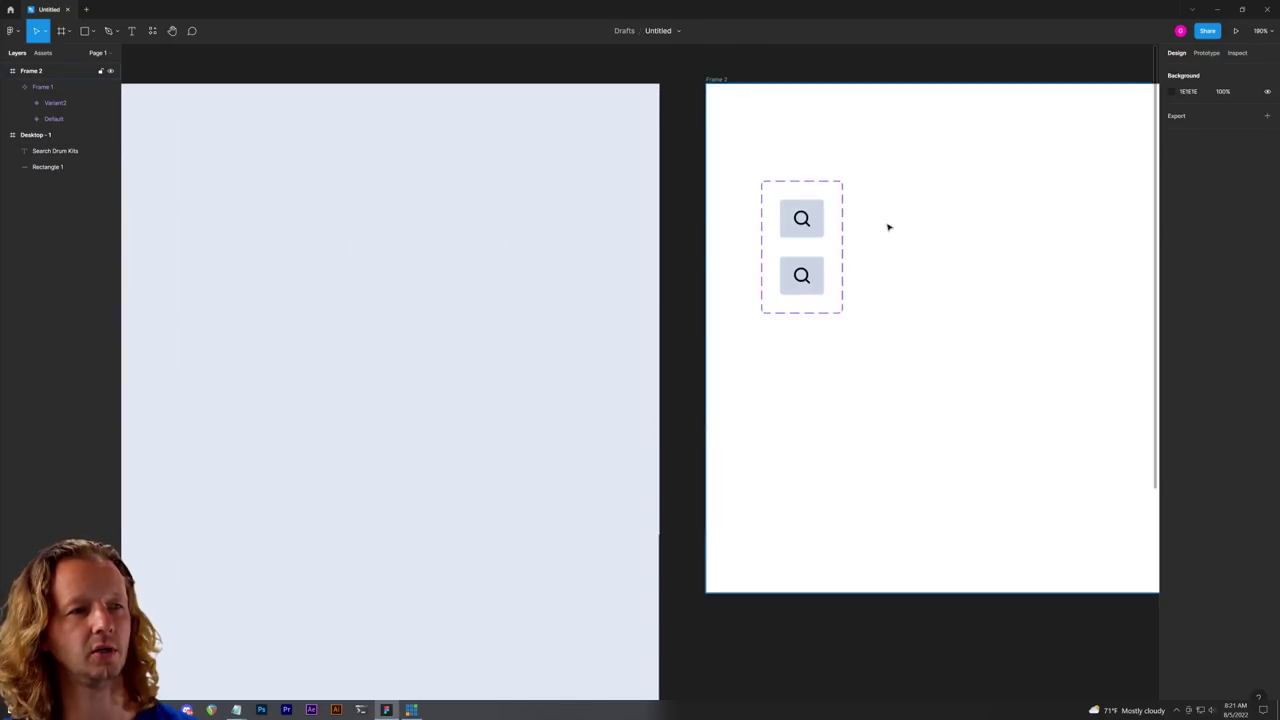
Step: Change the lower icon variant's fill to a brighter blue
click(794, 284)
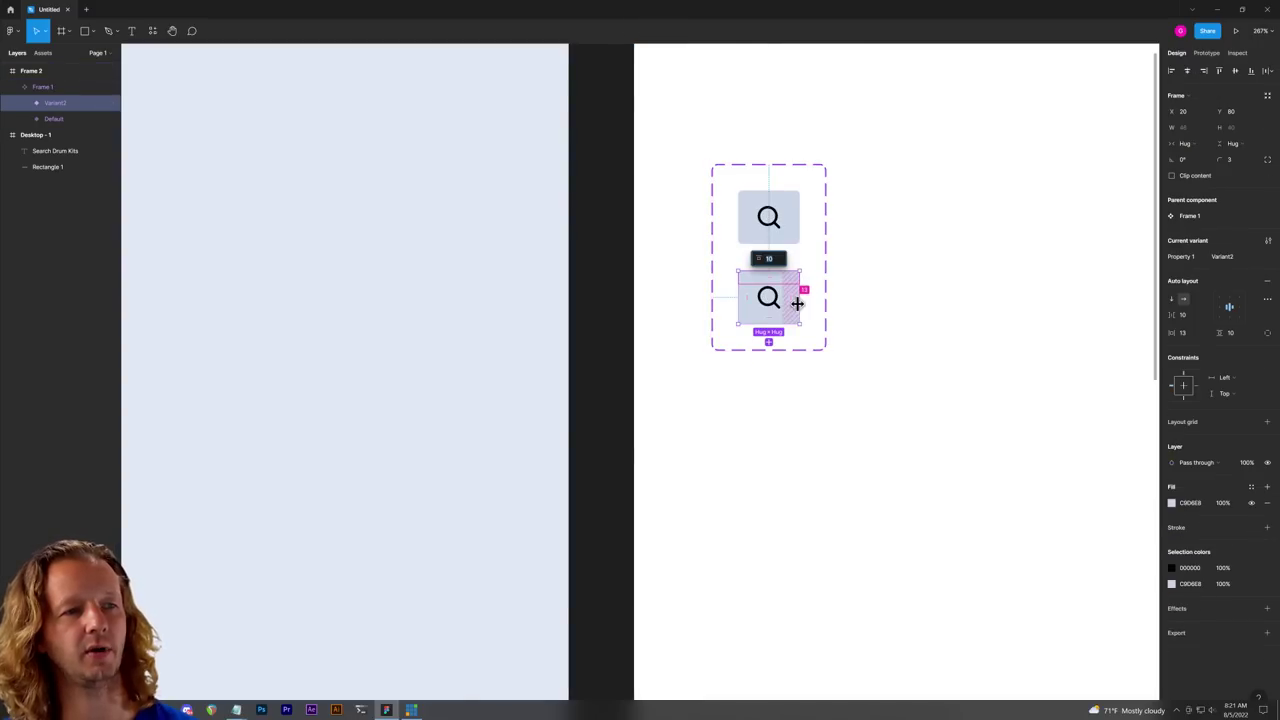
click(791, 297)
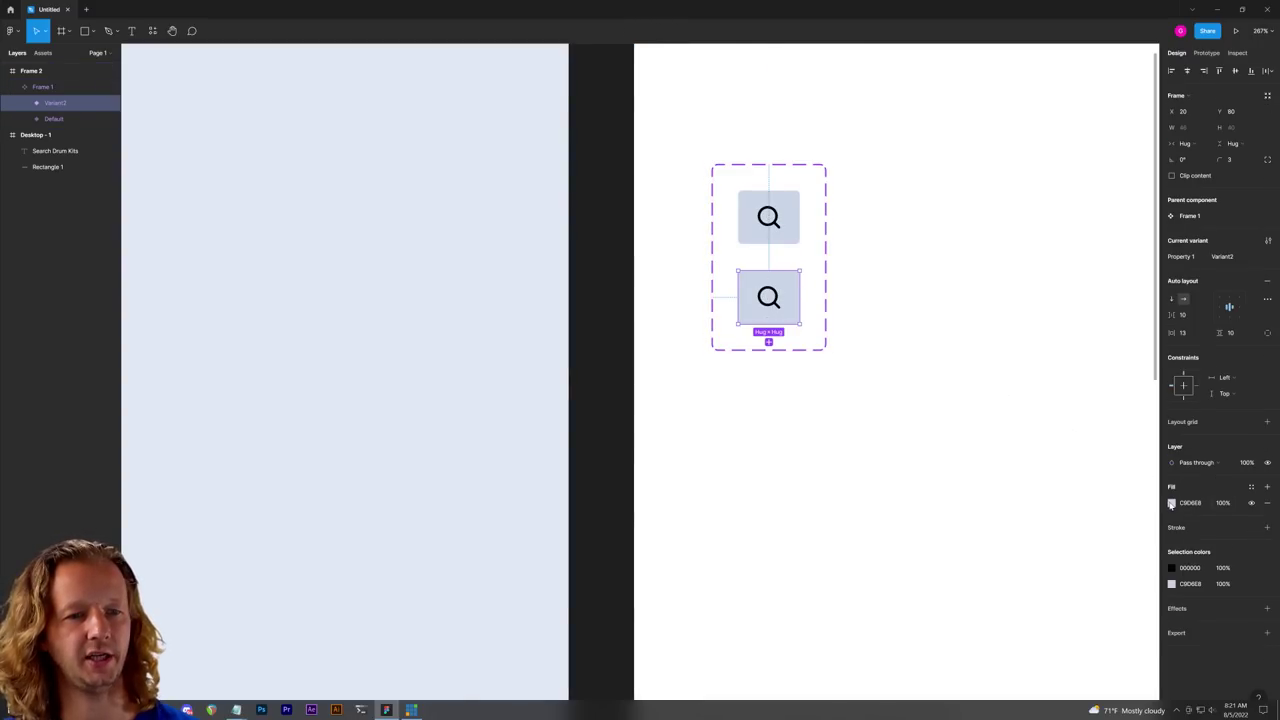
click(1172, 502)
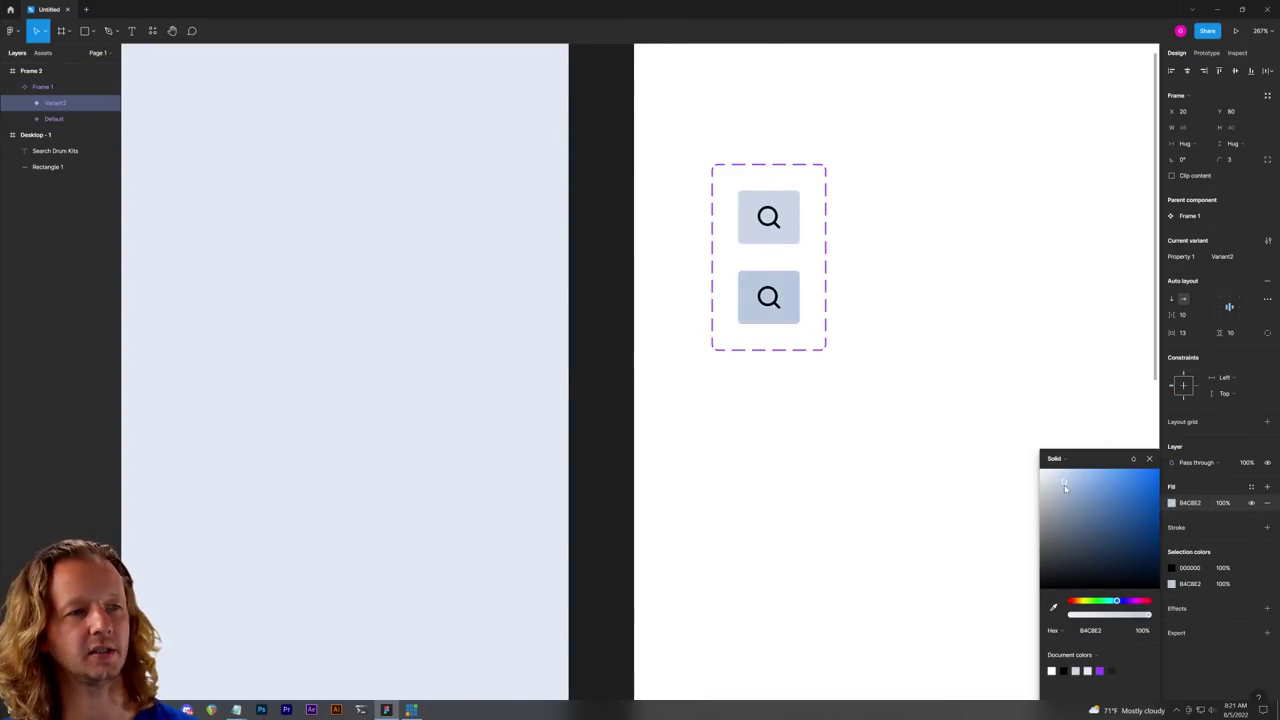
drag(1069, 484, 1091, 483)
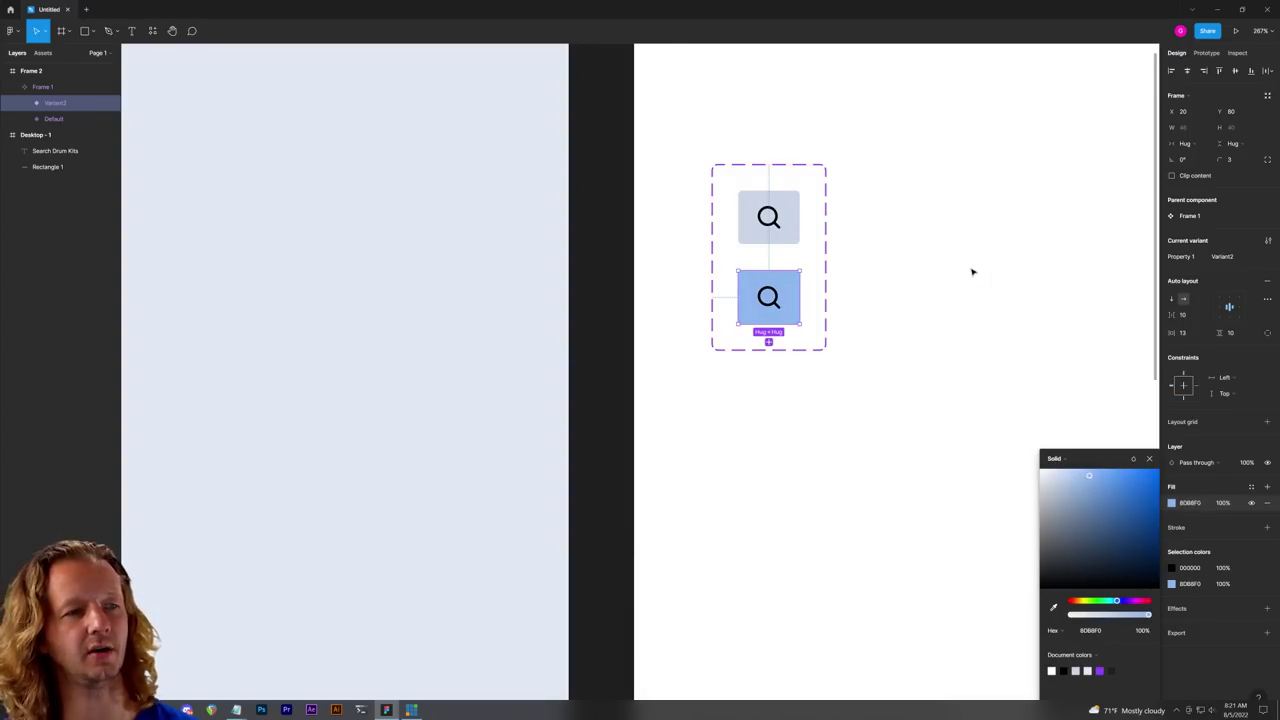
click(971, 271)
Step: Connect the Default variant to Variant2 with a While hovering interaction
click(787, 216)
click(1197, 52)
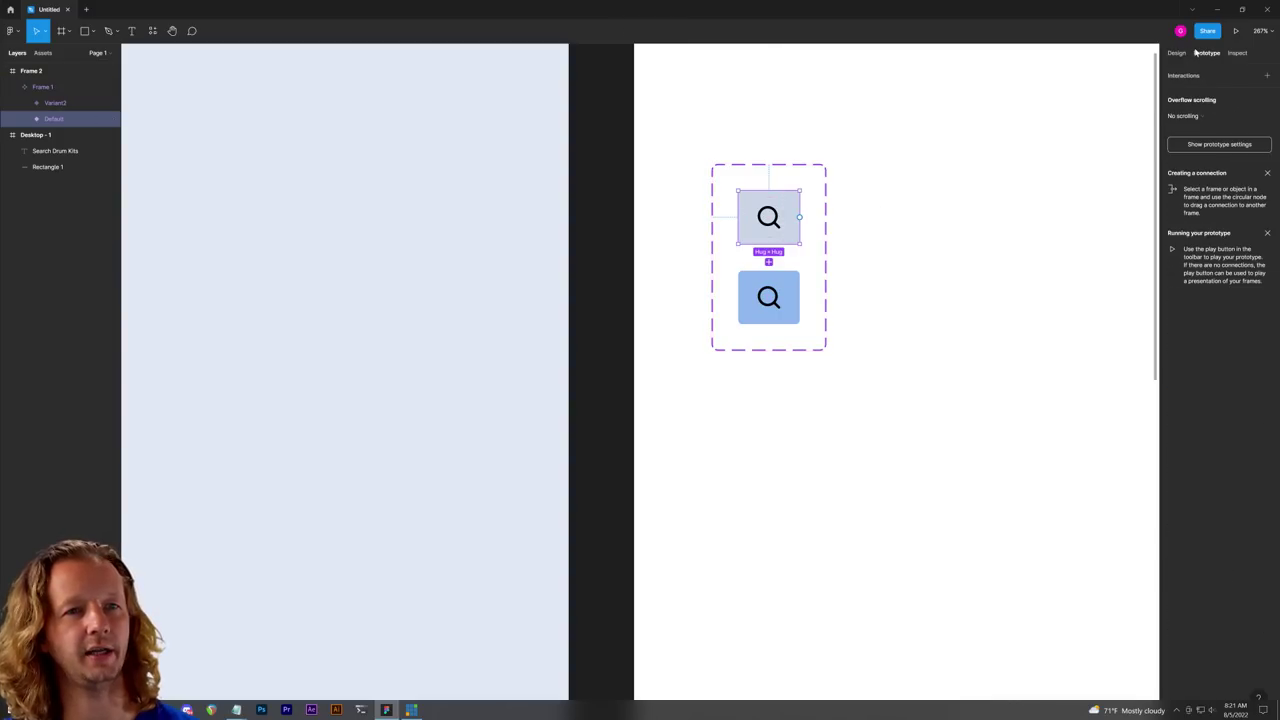
drag(799, 216, 768, 292)
click(1070, 116)
click(1072, 148)
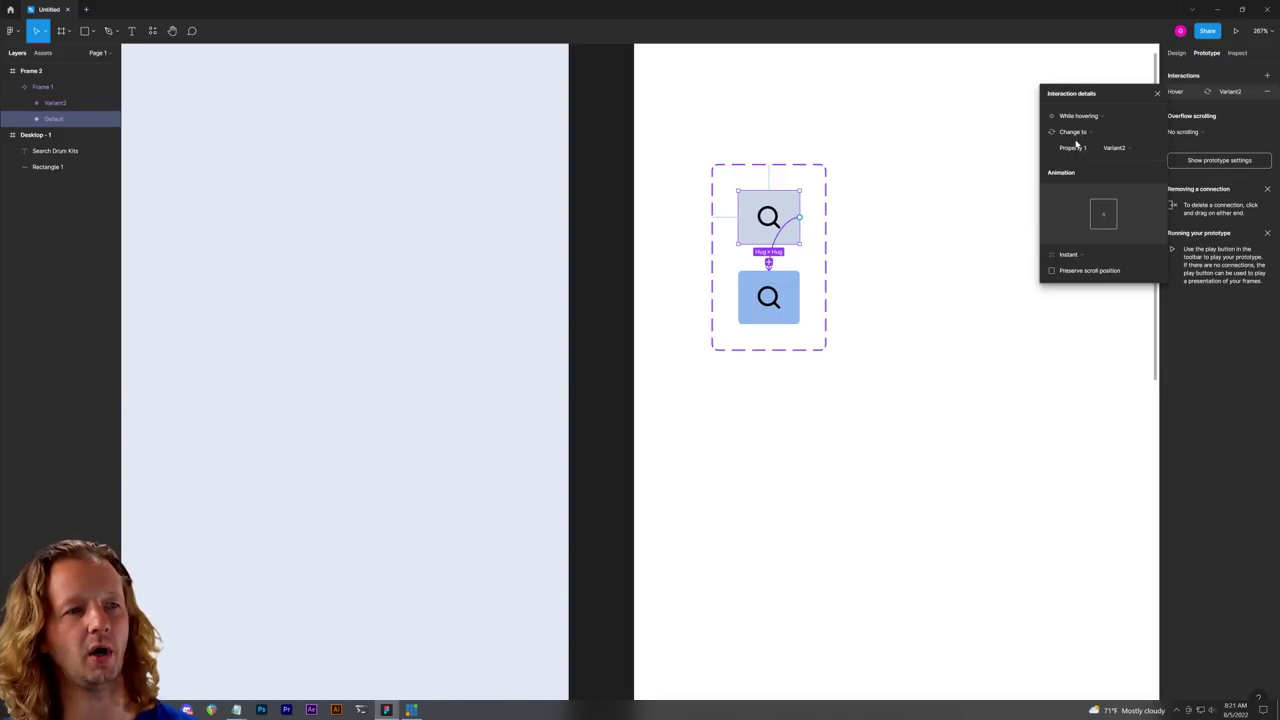
click(886, 275)
Step: Place an instance of the icon component onto the search bar
scroll(935, 260, down, 5)
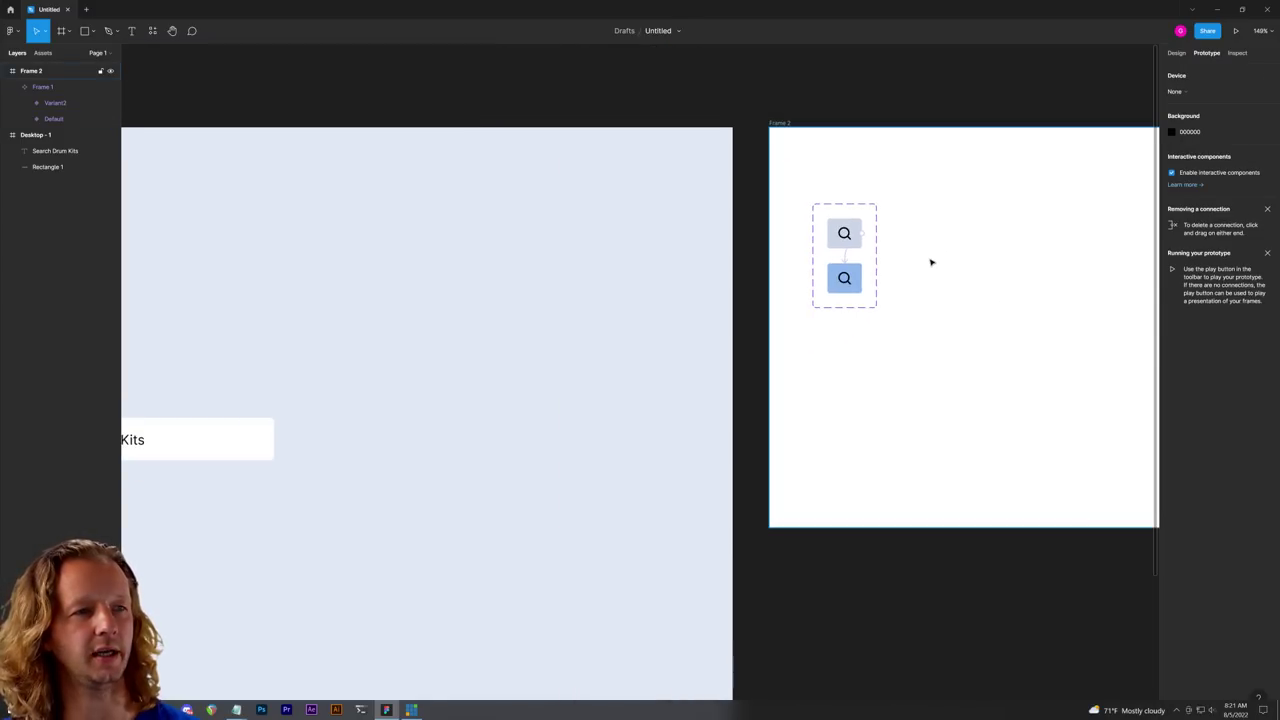
drag(580, 291, 866, 254)
scroll(743, 309, up, 1)
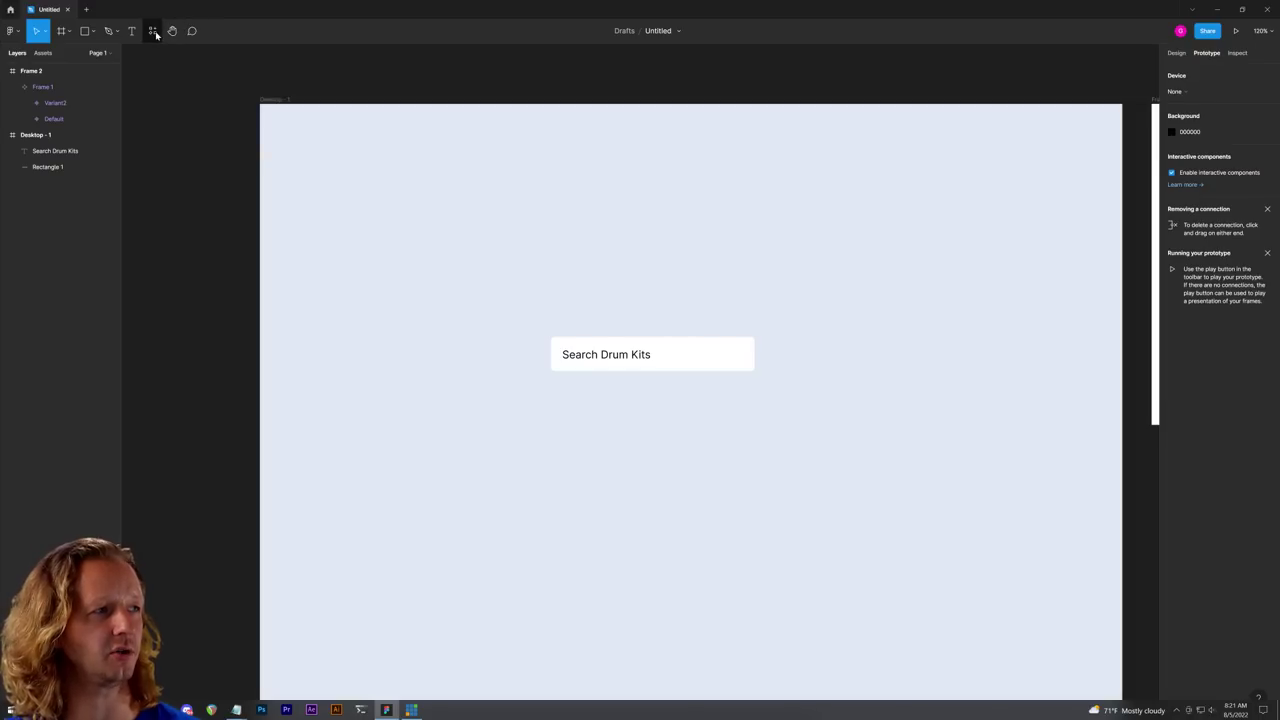
click(155, 80)
drag(172, 120, 704, 362)
click(829, 334)
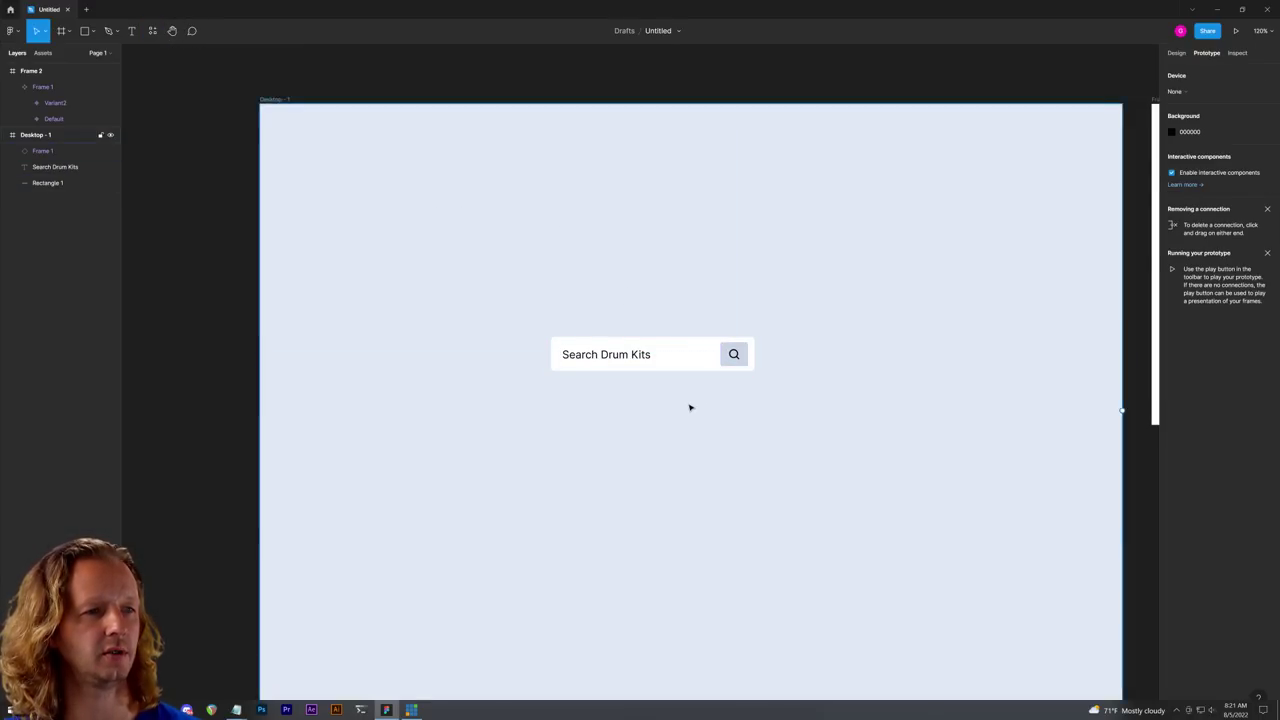
Step: Nudge the icon button slightly right and show its design properties with the white bar
scroll(689, 406, up, 5)
drag(796, 296, 799, 296)
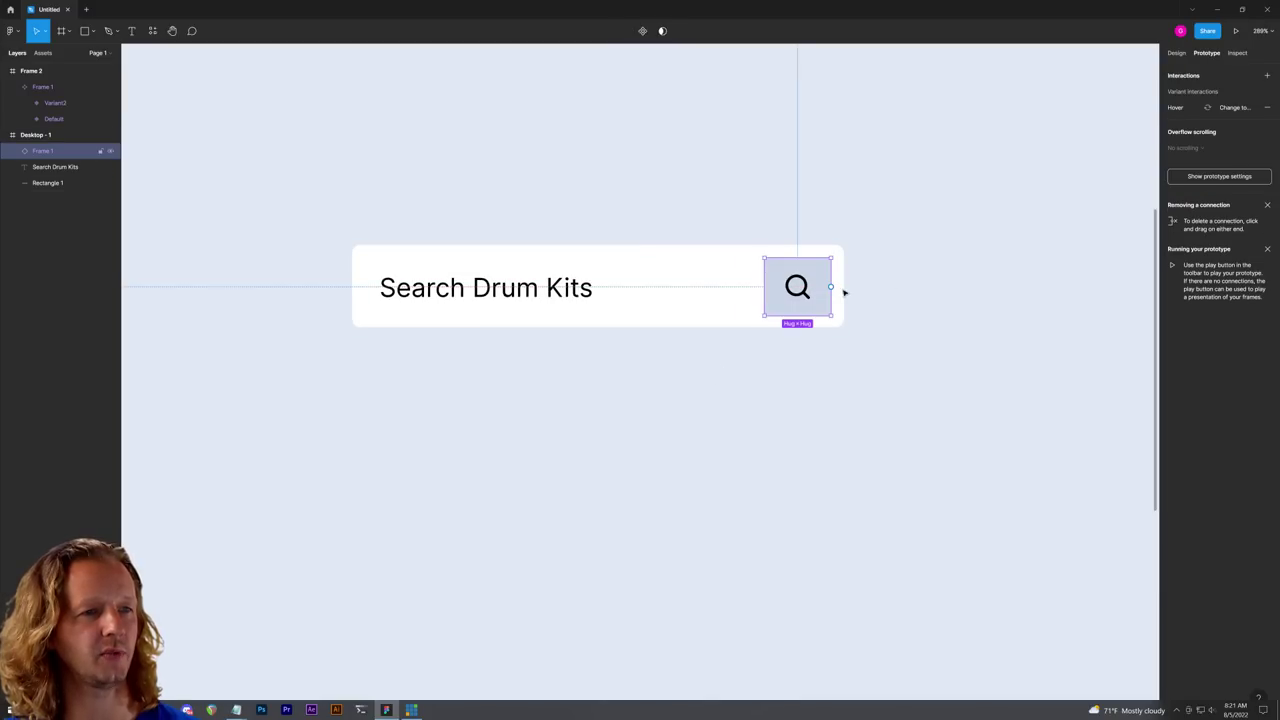
click(891, 283)
click(797, 287)
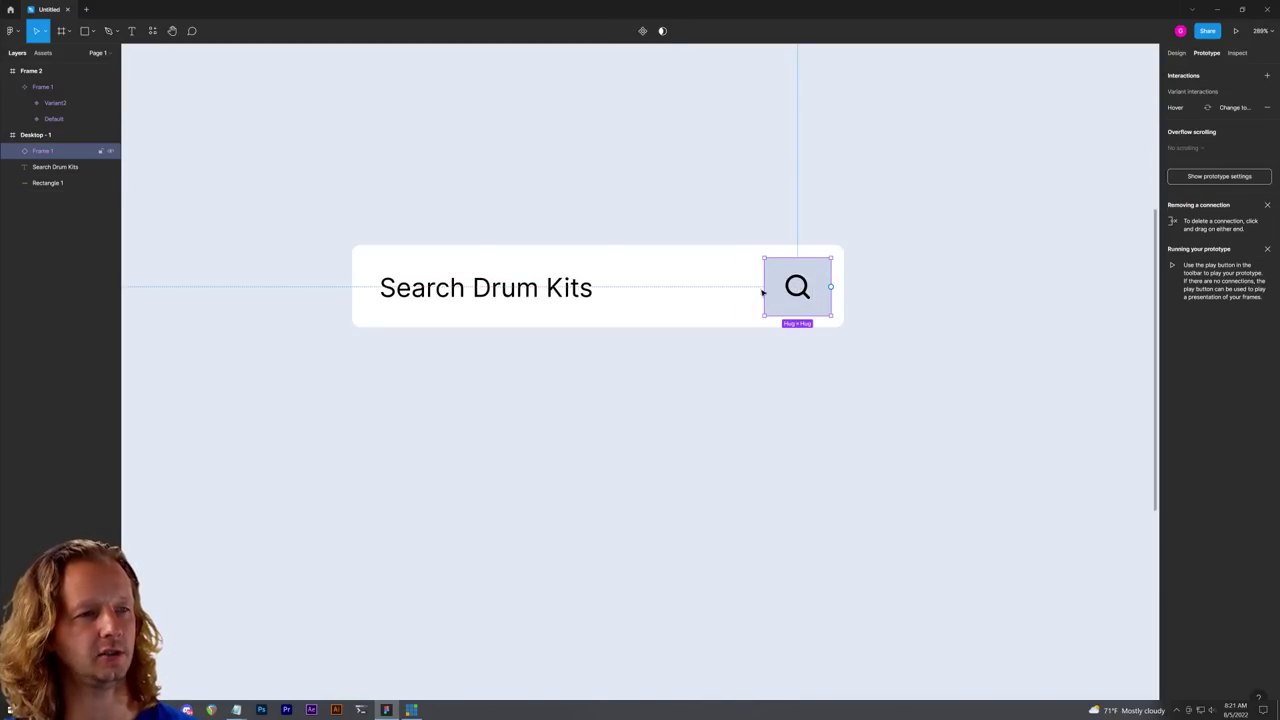
shift+click(718, 284)
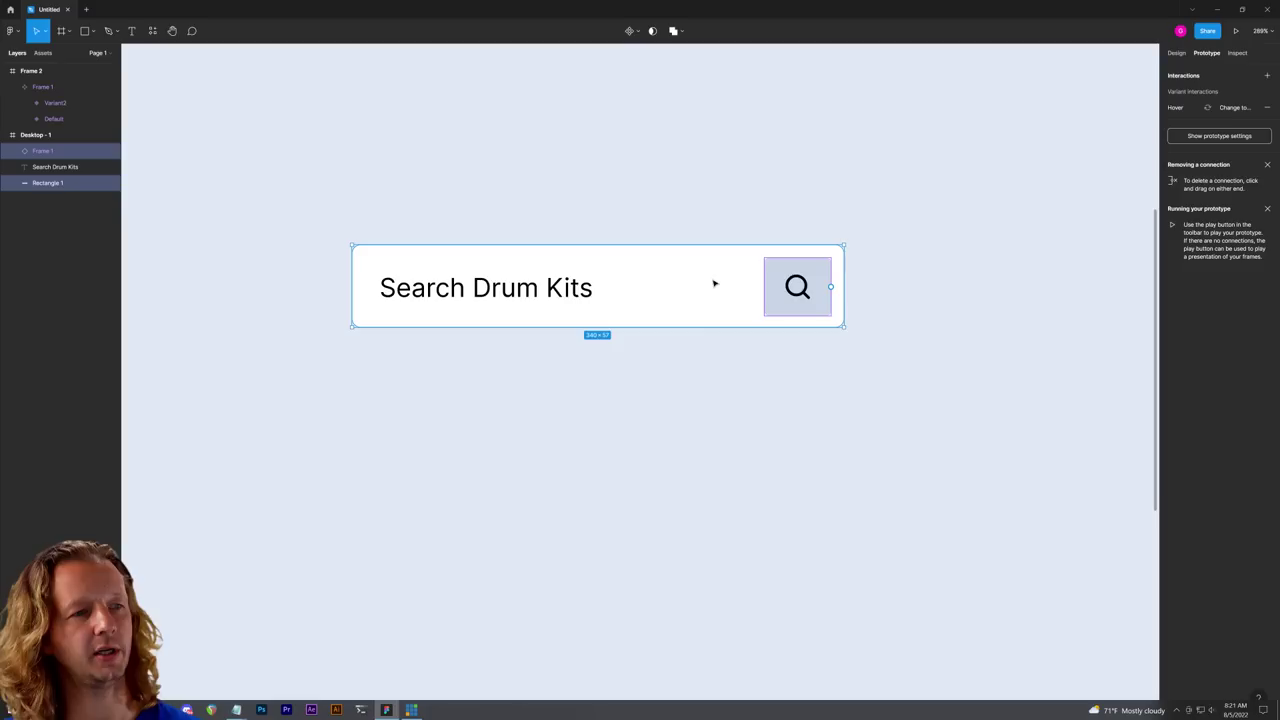
click(1180, 54)
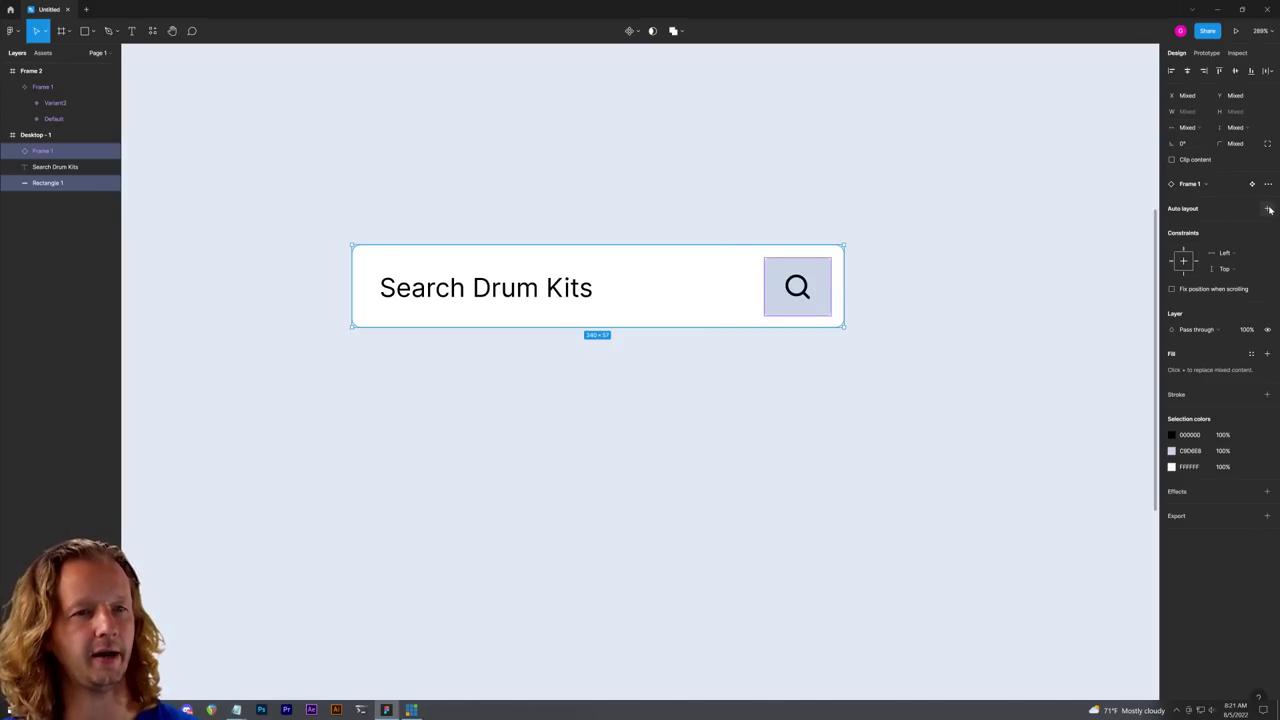
Step: Select the Search Drum Kits text, the white bar and the icon button together
click(566, 291)
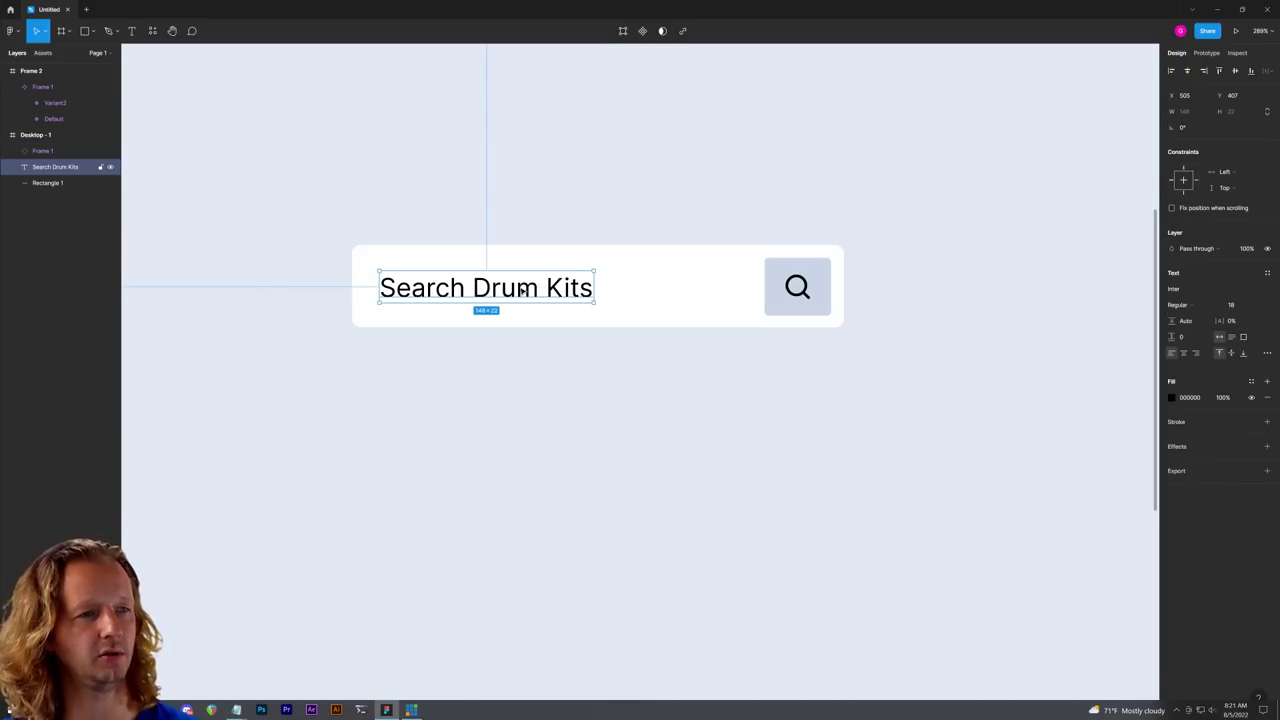
shift+click(520, 290)
shift+click(520, 290)
shift+click(694, 291)
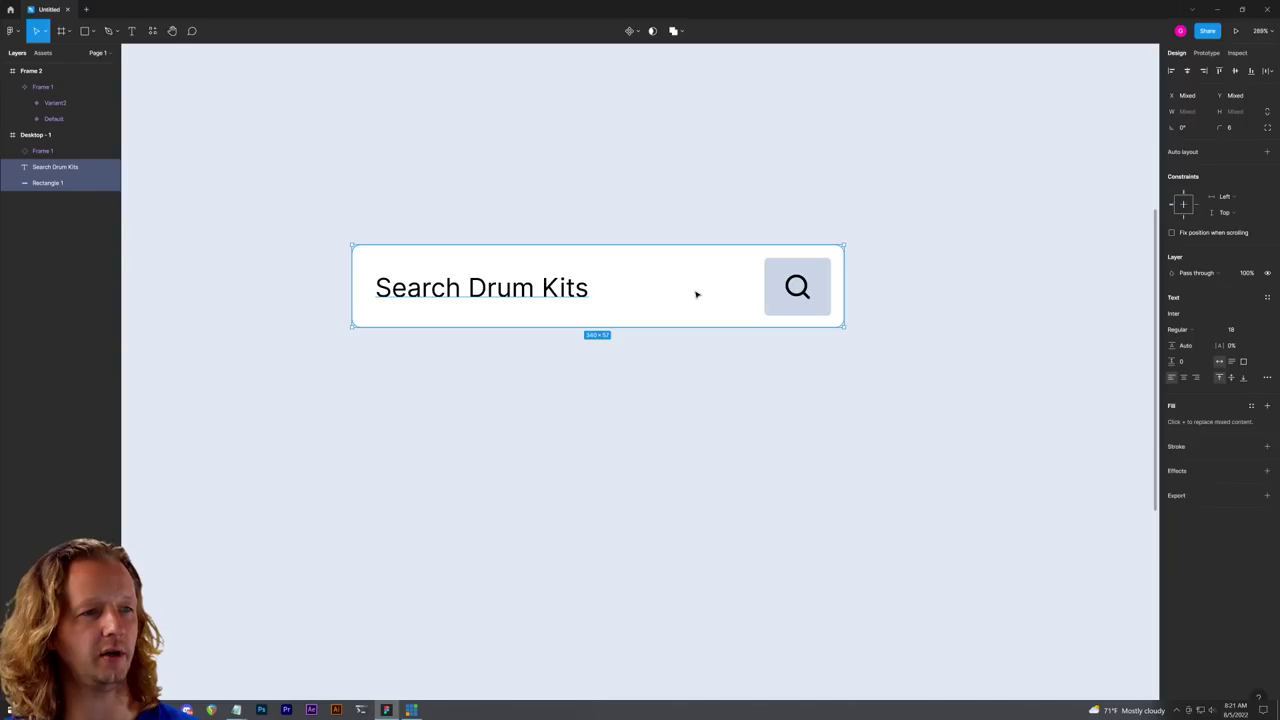
shift+click(793, 287)
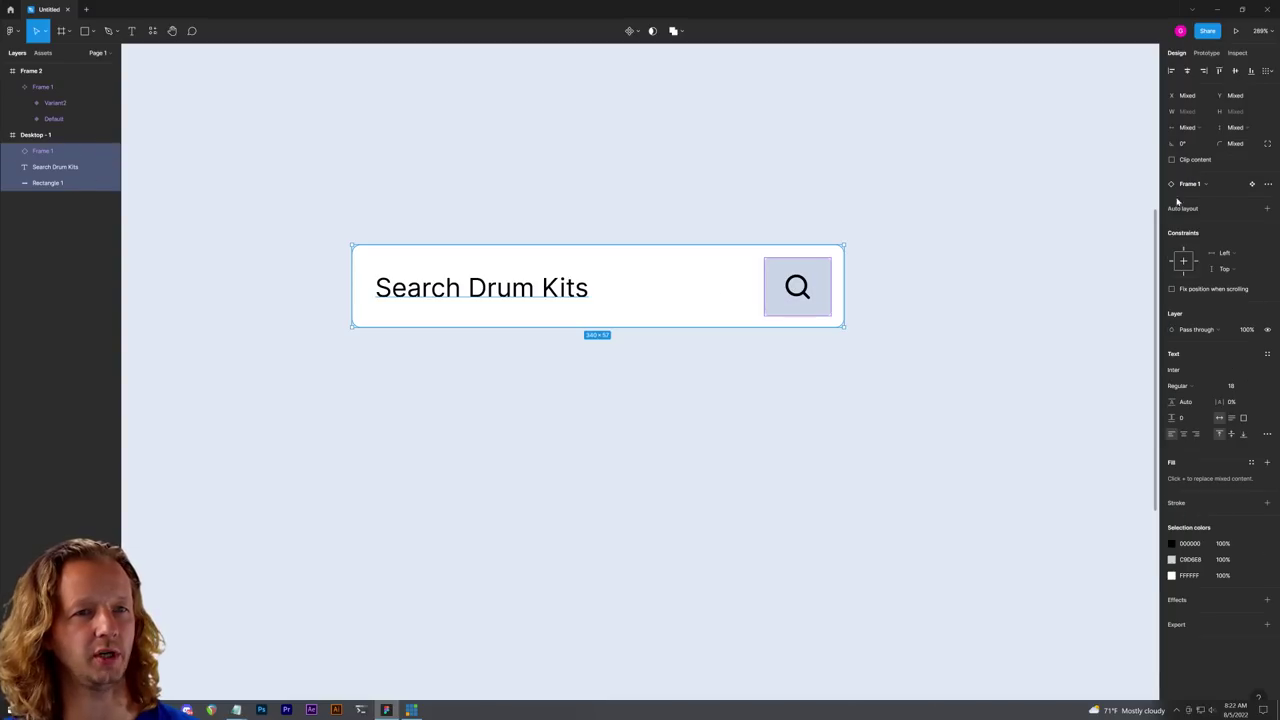
Step: Wrap the search bar parts in an auto-layout frame with contents aligned right
click(1267, 208)
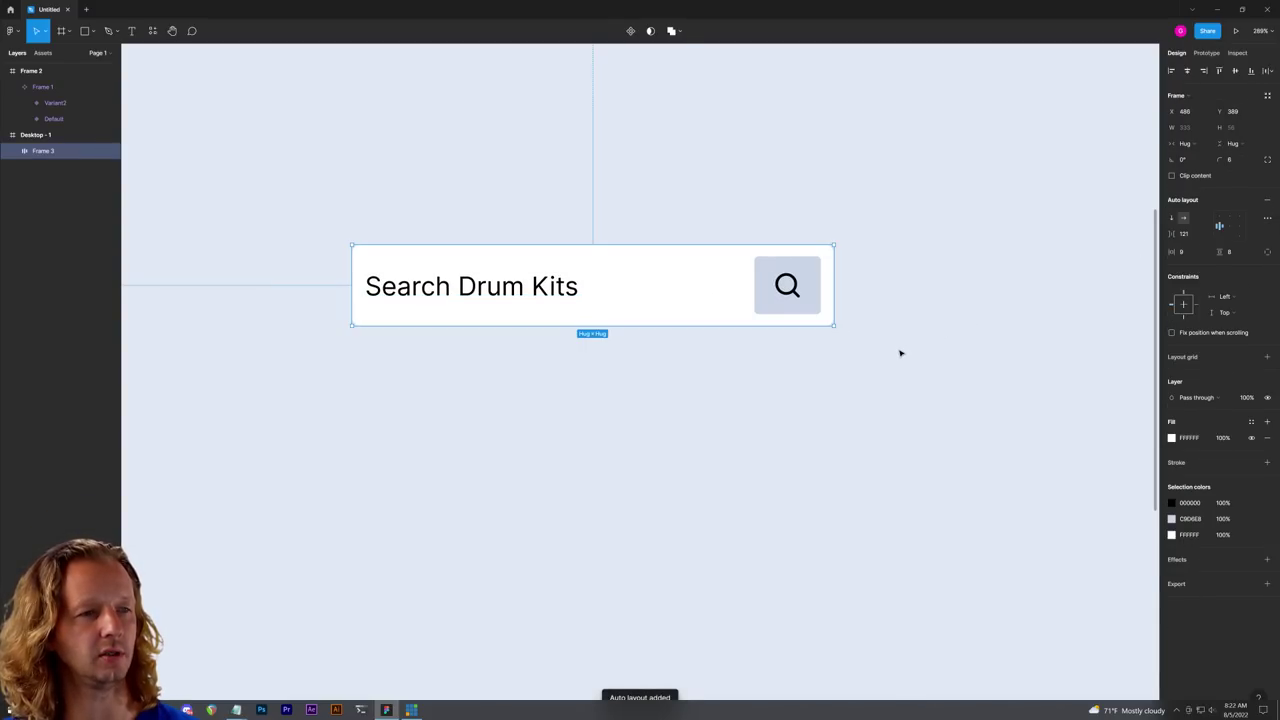
click(865, 373)
click(832, 286)
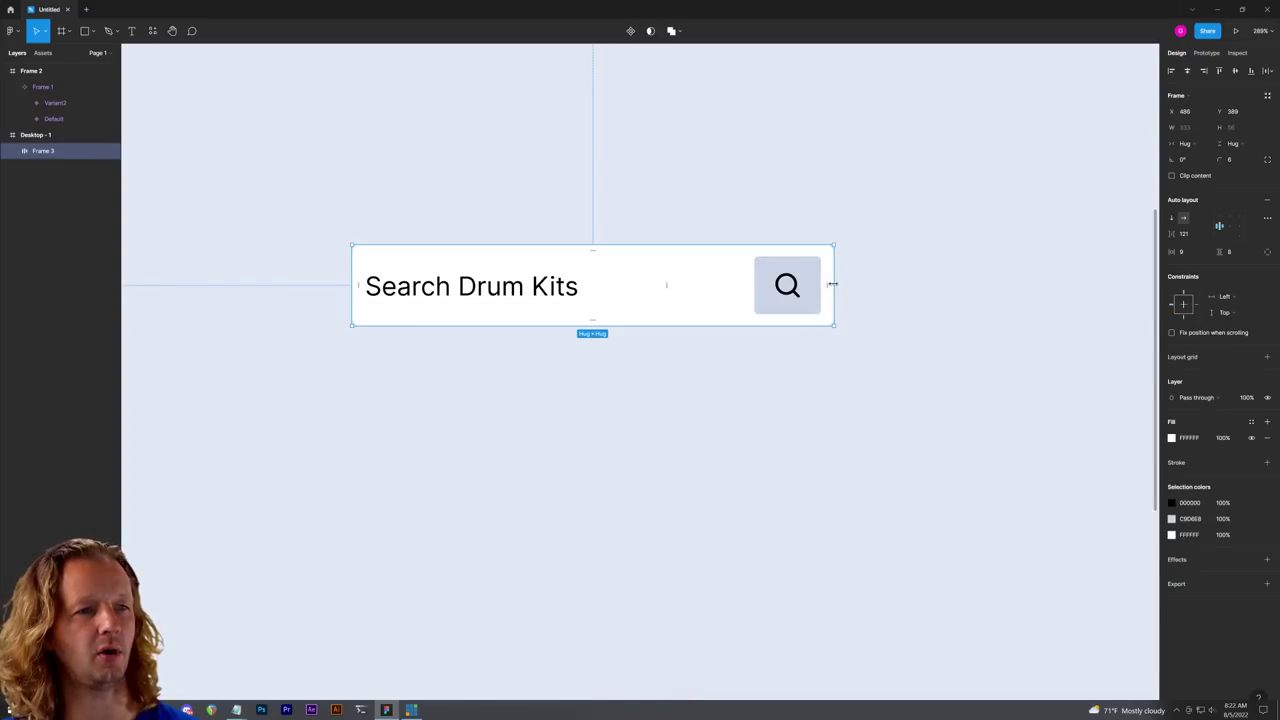
drag(834, 285, 790, 290)
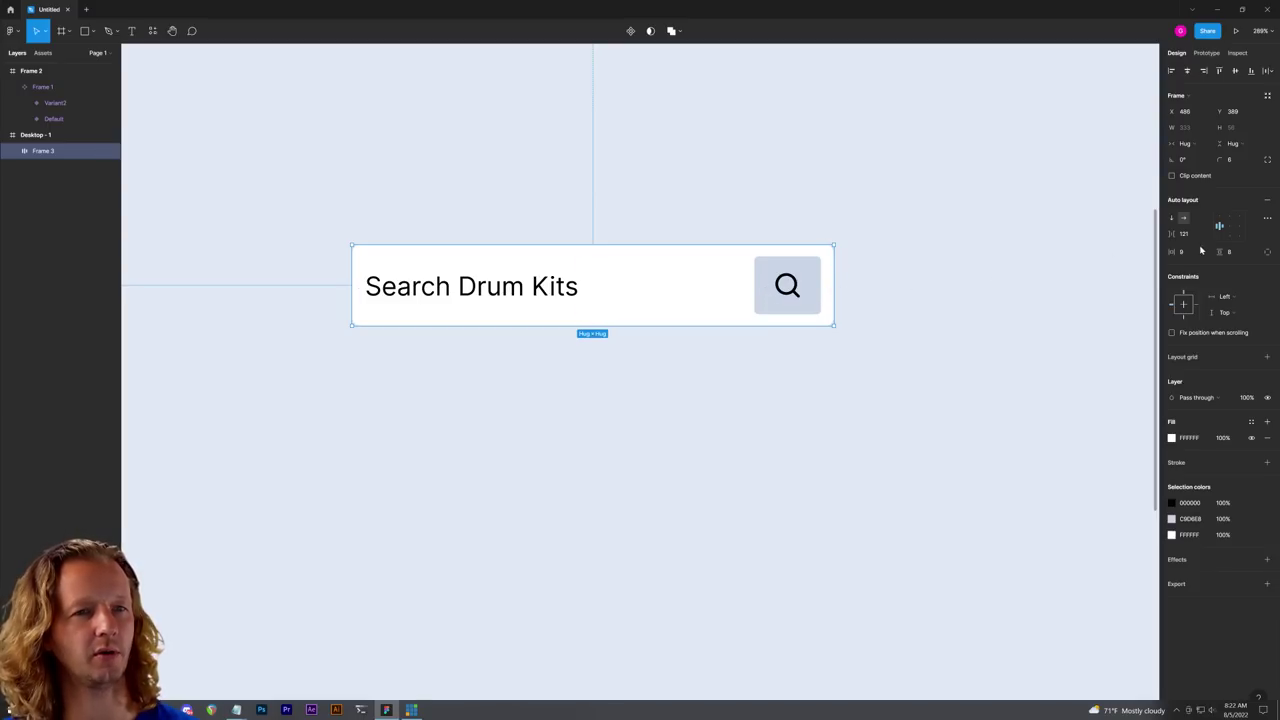
click(1239, 228)
click(860, 286)
click(829, 291)
drag(841, 283, 964, 283)
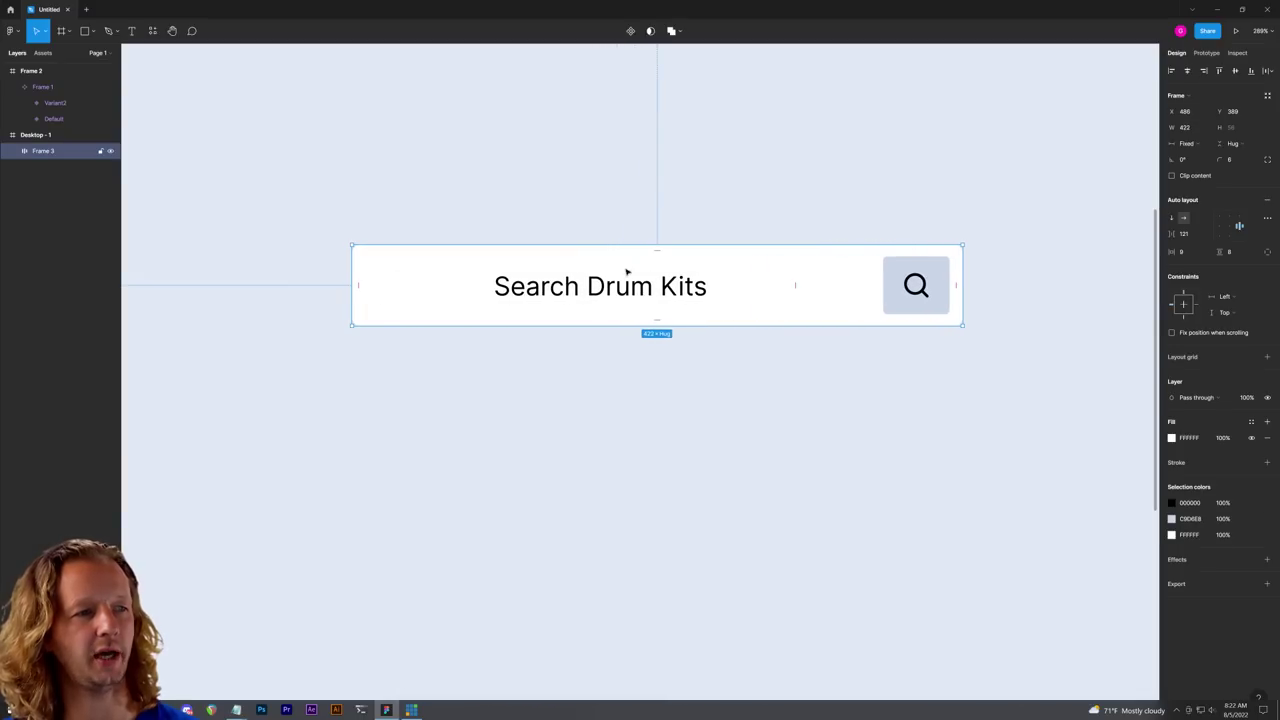
key(ctrl+z)
Step: Set the Search Drum Kits text's width to Fill container
click(460, 298)
click(472, 300)
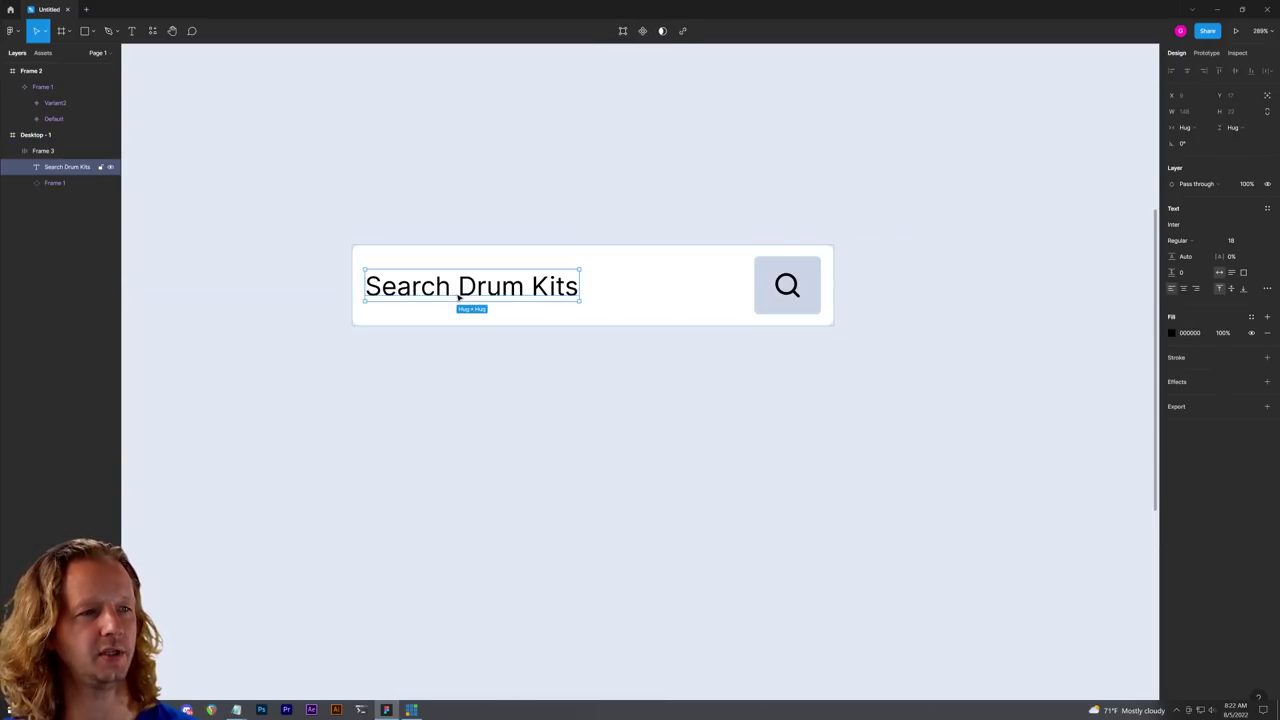
click(1188, 128)
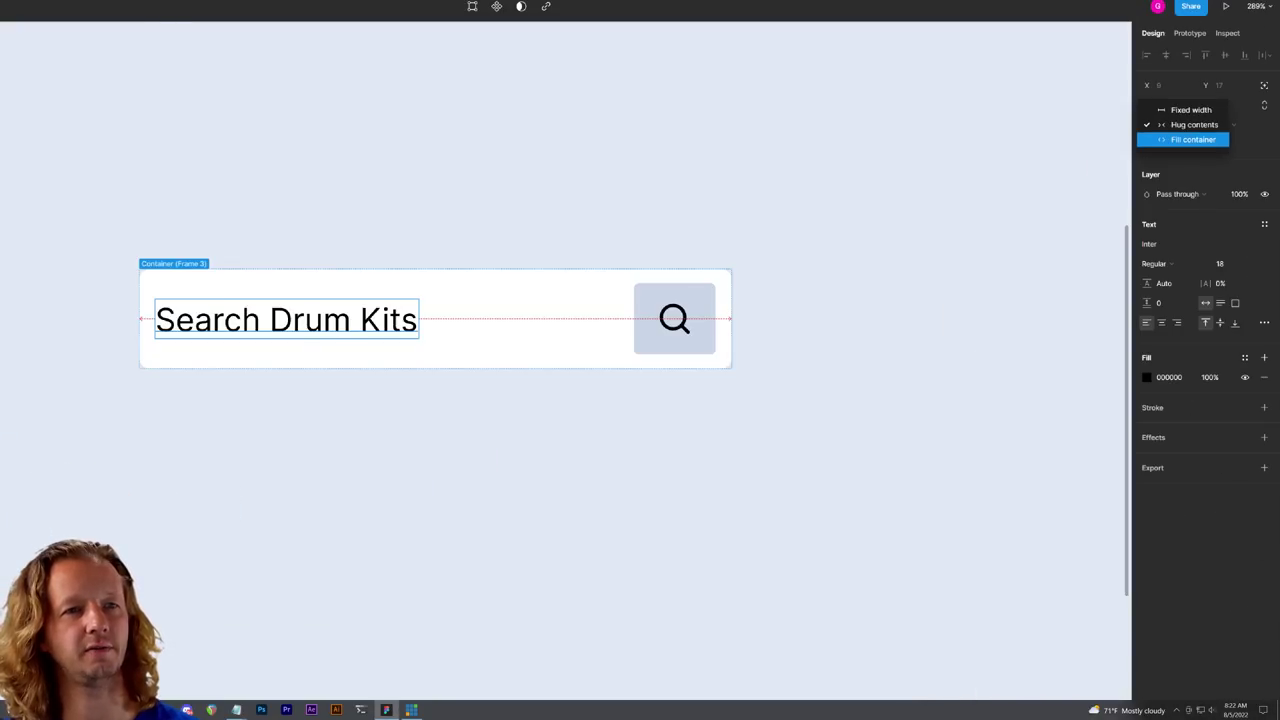
click(1193, 139)
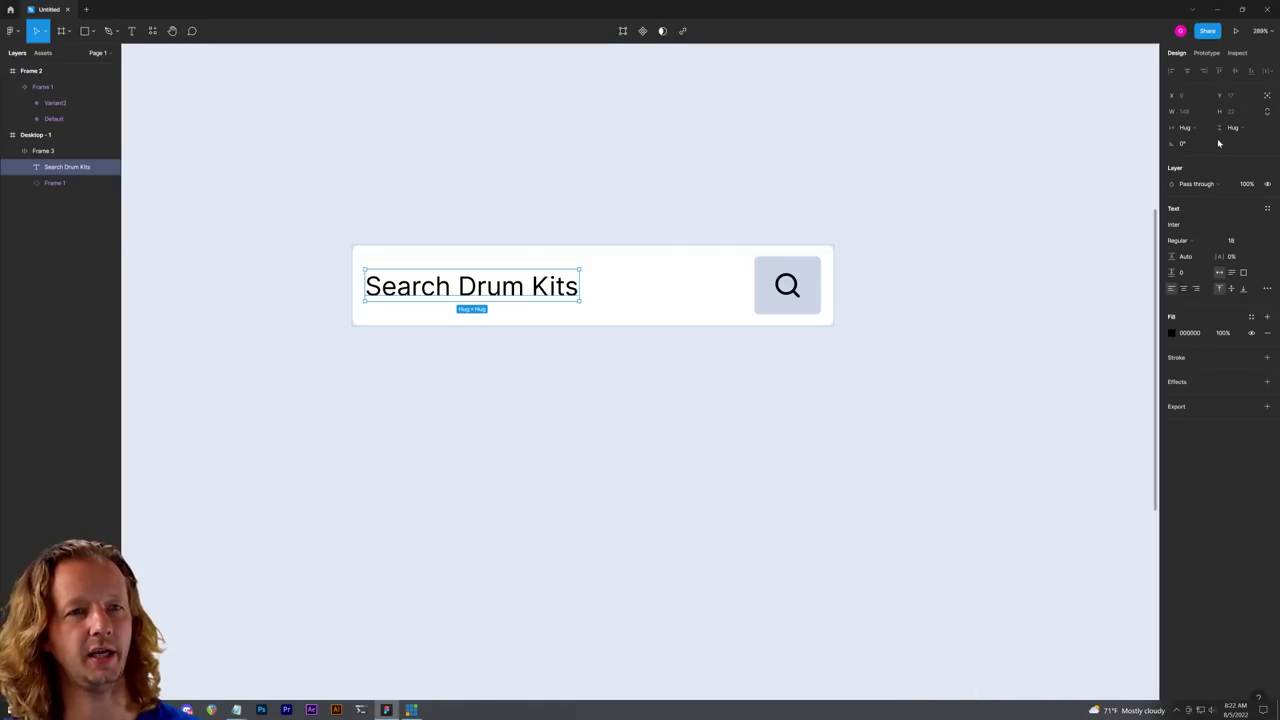
click(1167, 124)
click(1190, 136)
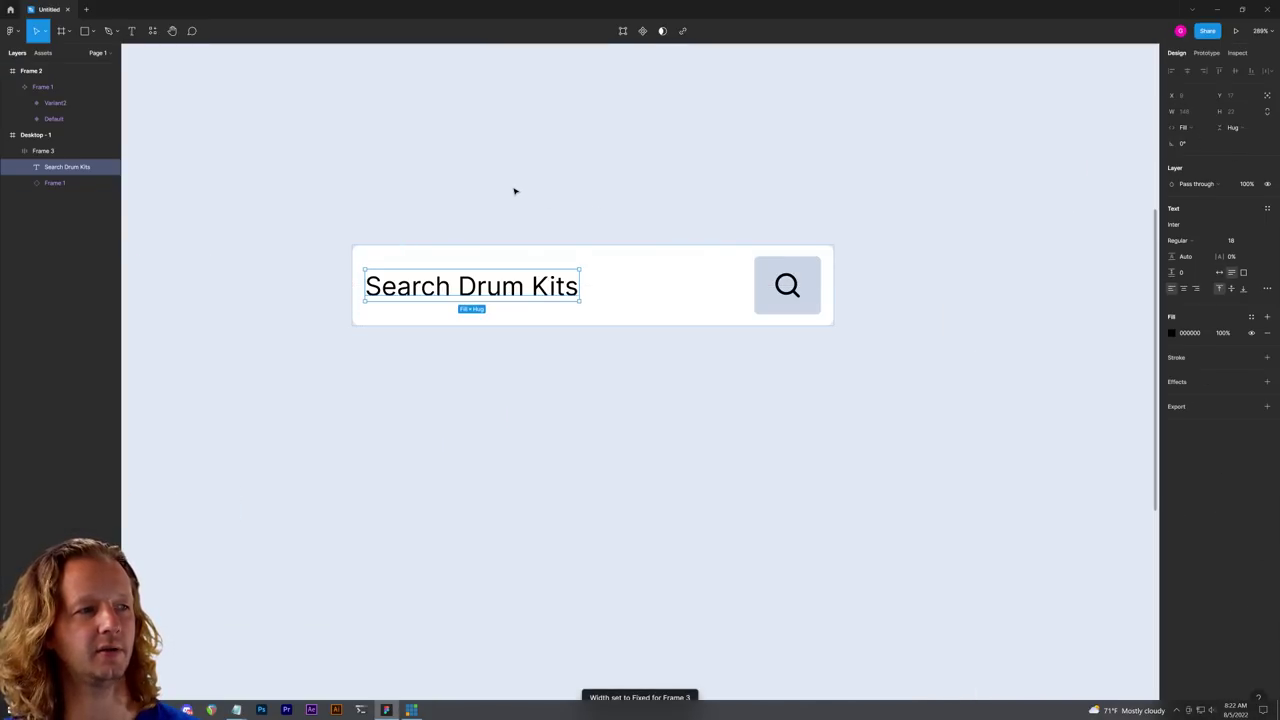
Step: Narrow the search bar slightly and widen its left padding
click(654, 274)
mouse_move(835, 290)
mouse_down()
mouse_move(1044, 287)
mouse_move(736, 290)
mouse_move(828, 288)
mouse_up()
click(885, 284)
click(414, 286)
click(414, 286)
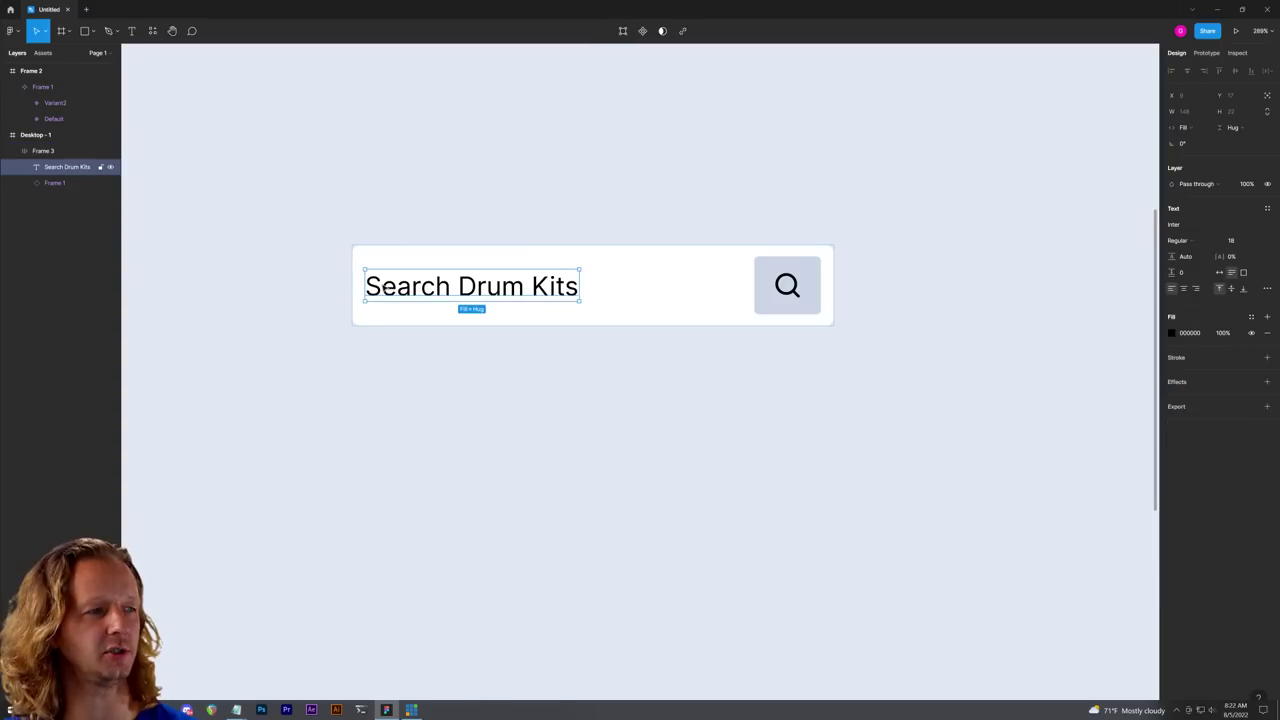
click(357, 284)
key(Escape)
click(357, 286)
mouse_move(358, 286)
drag(359, 287, 368, 287)
Step: Stretch the text onto one line and reduce the text-to-icon gap to 55
click(470, 290)
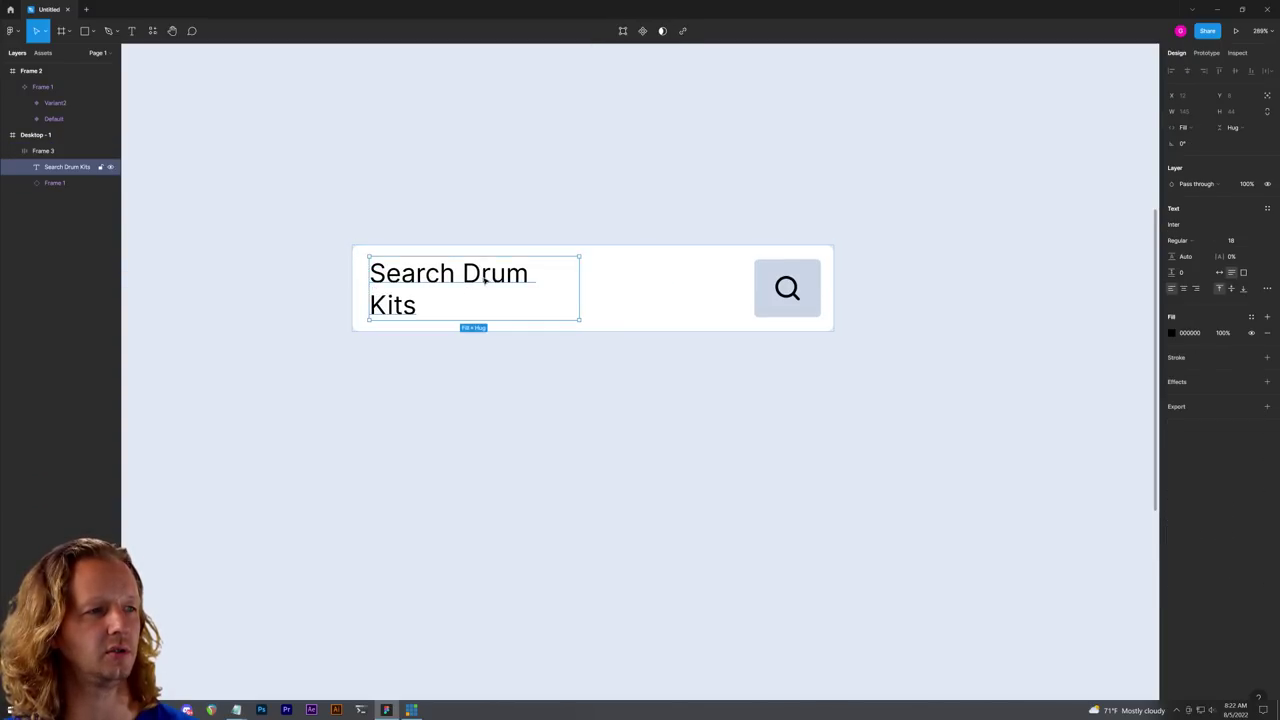
drag(574, 287, 589, 286)
click(694, 291)
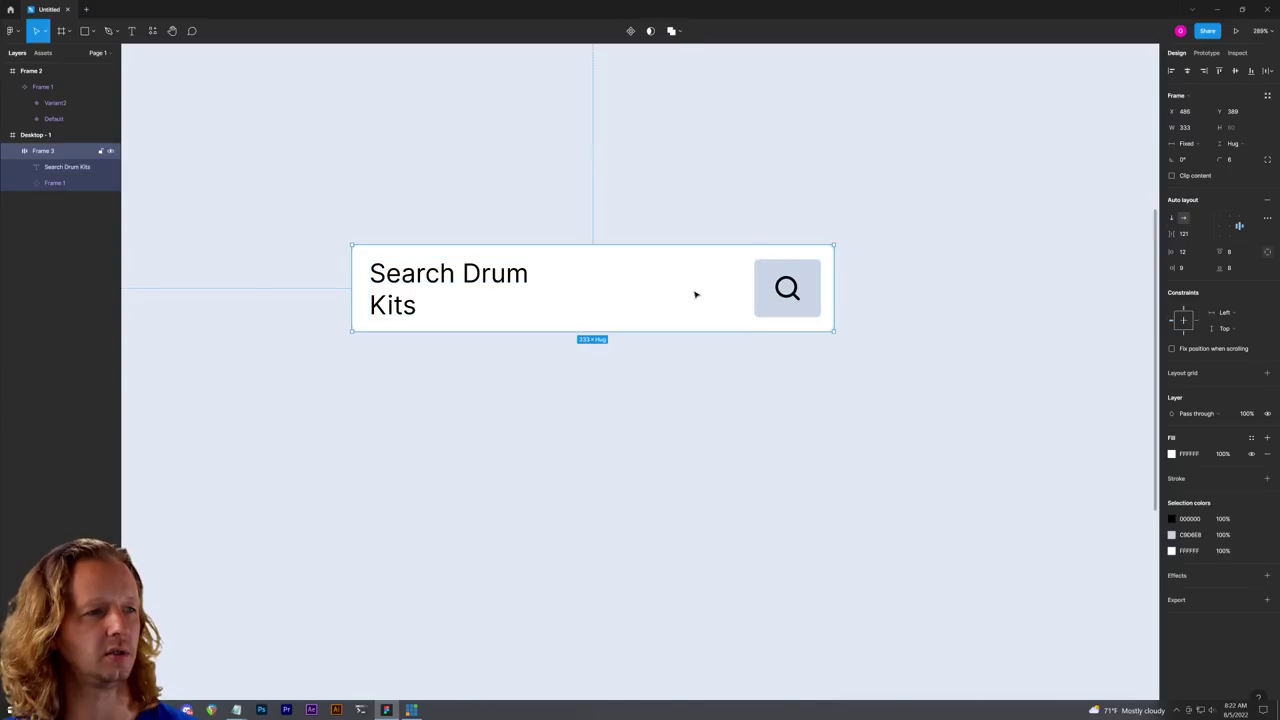
drag(673, 288, 625, 298)
click(606, 408)
click(355, 282)
Step: Change the Search Drum Kits text's font family from Inter to Poppins
click(494, 400)
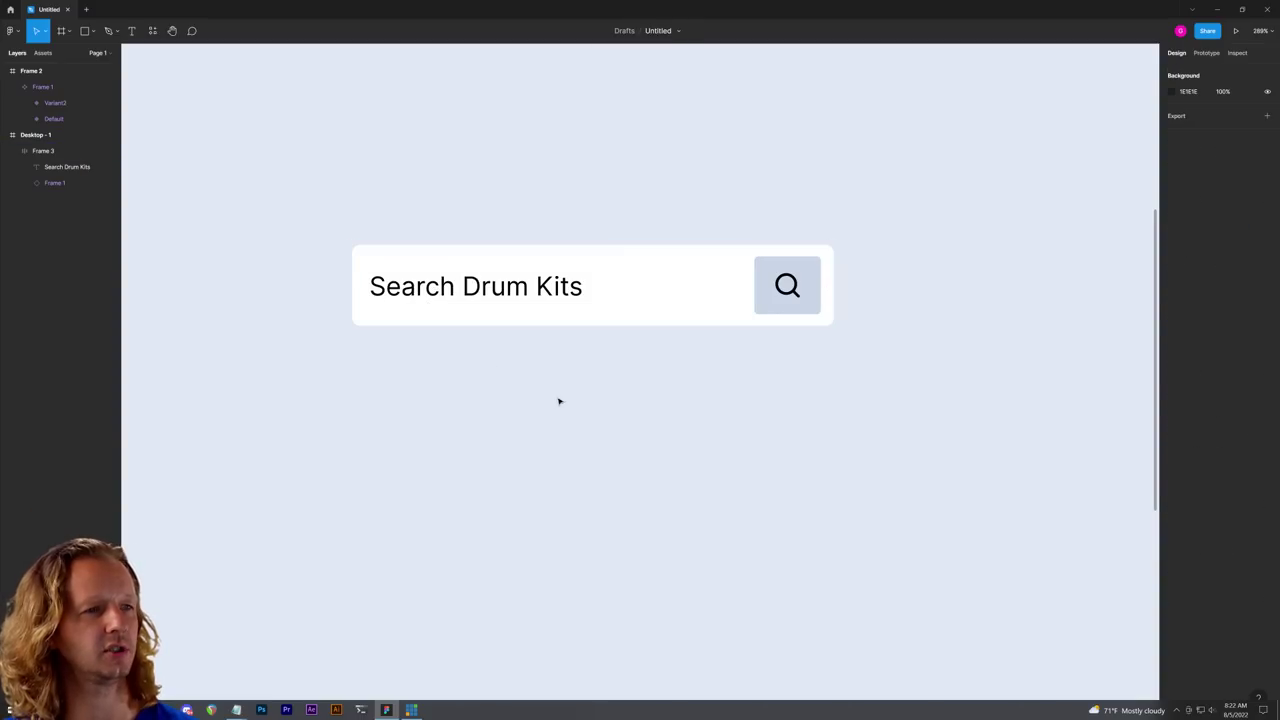
scroll(681, 369, down, 5)
scroll(662, 392, down, 1)
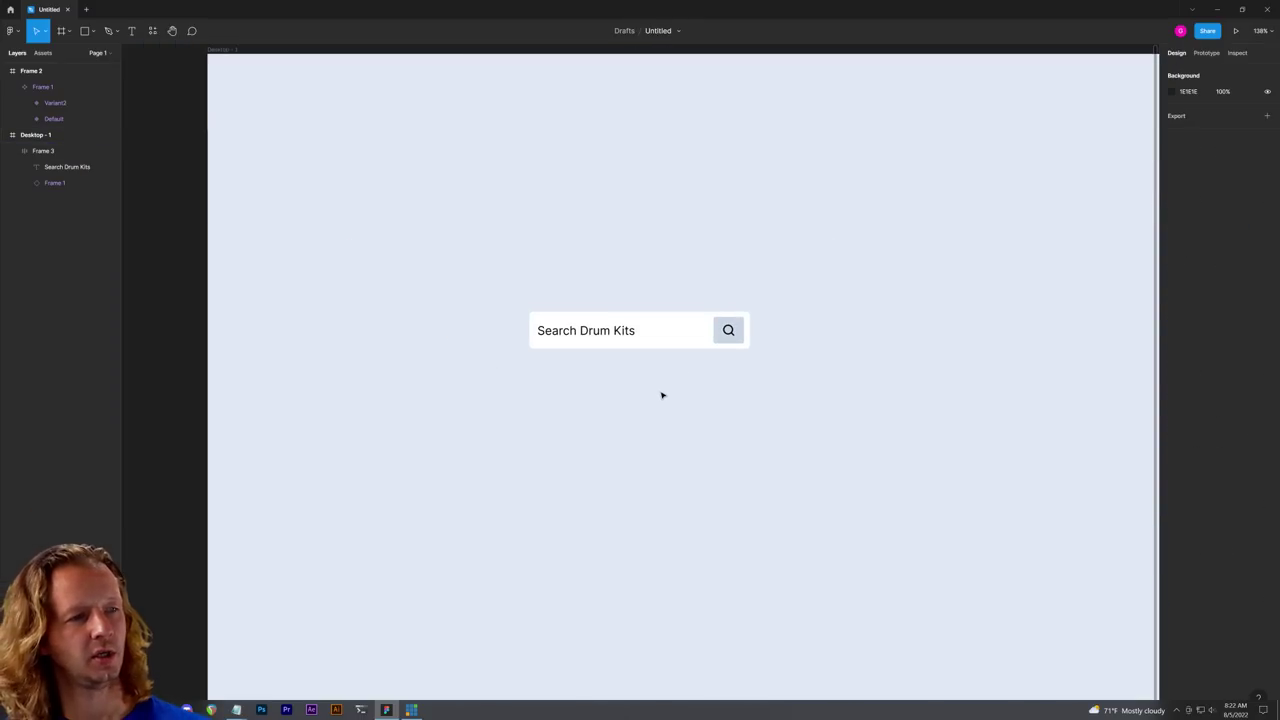
double_click(599, 334)
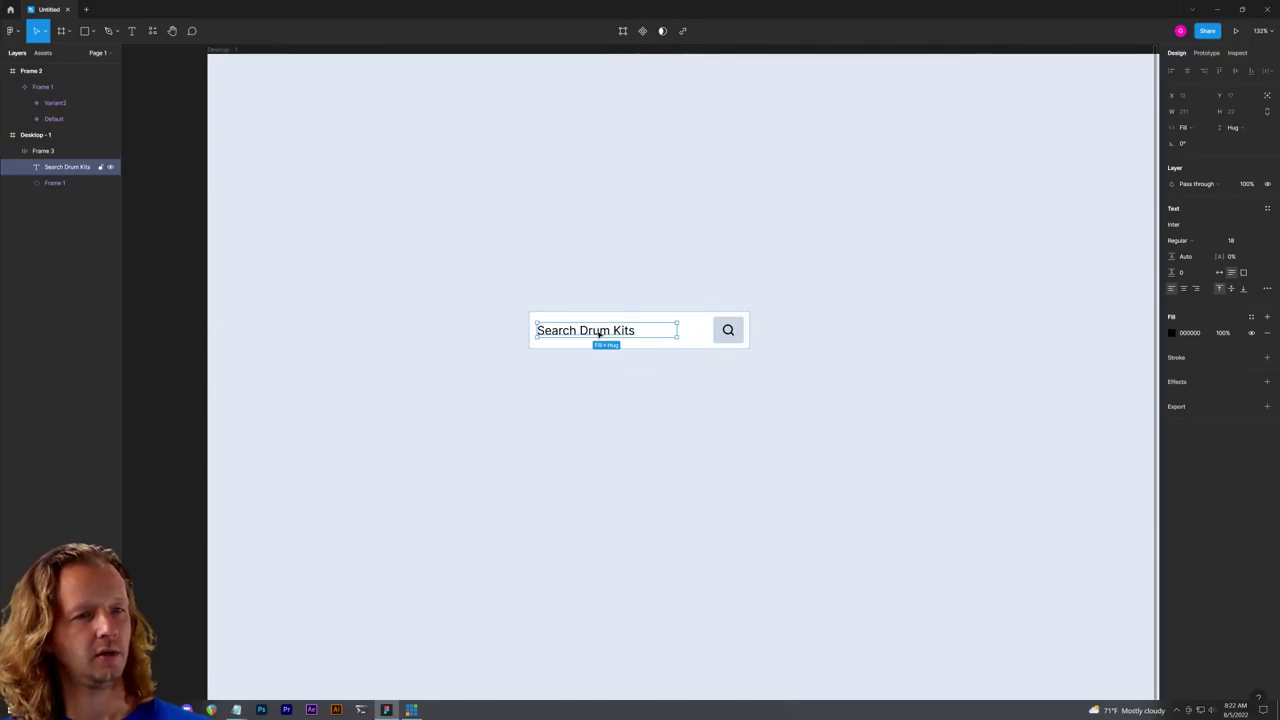
click(1182, 226)
text(Poppins)
key(Return)
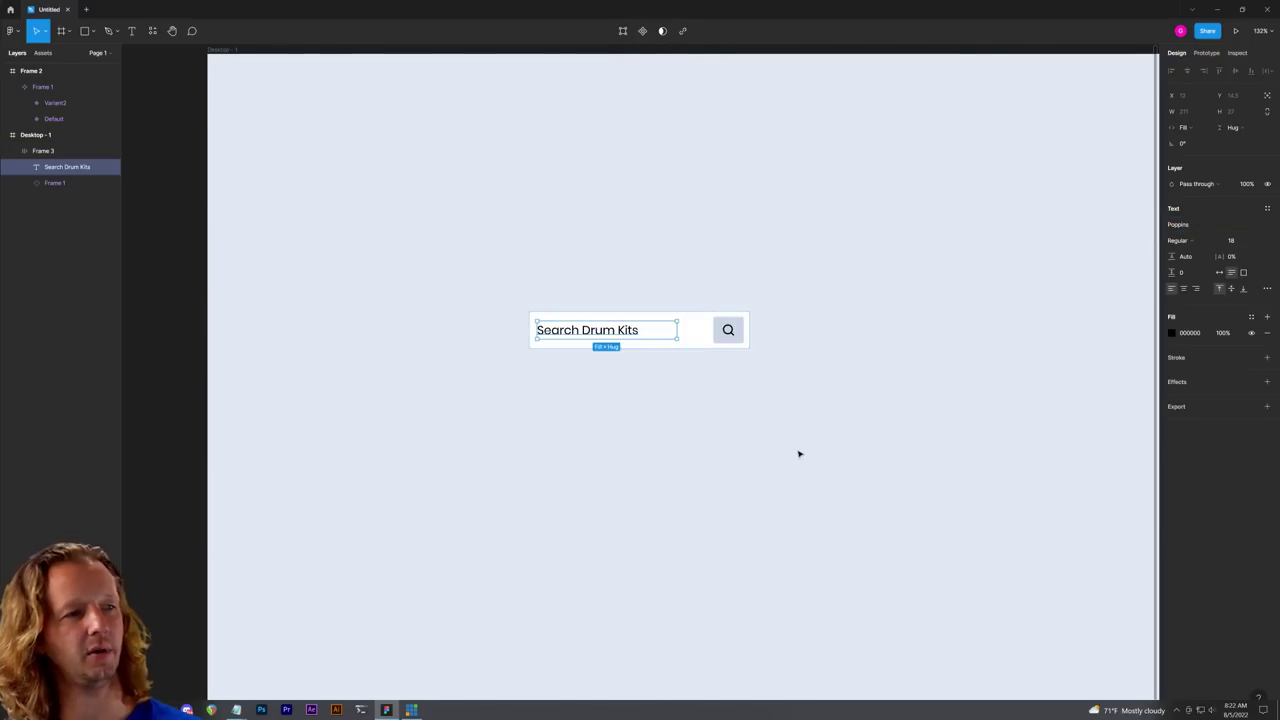
click(629, 397)
Step: Inspect the Poppins text and the search bar frame
scroll(629, 397, up, 5)
double_click(518, 273)
click(580, 380)
click(634, 291)
click(688, 391)
scroll(588, 383, down, 4)
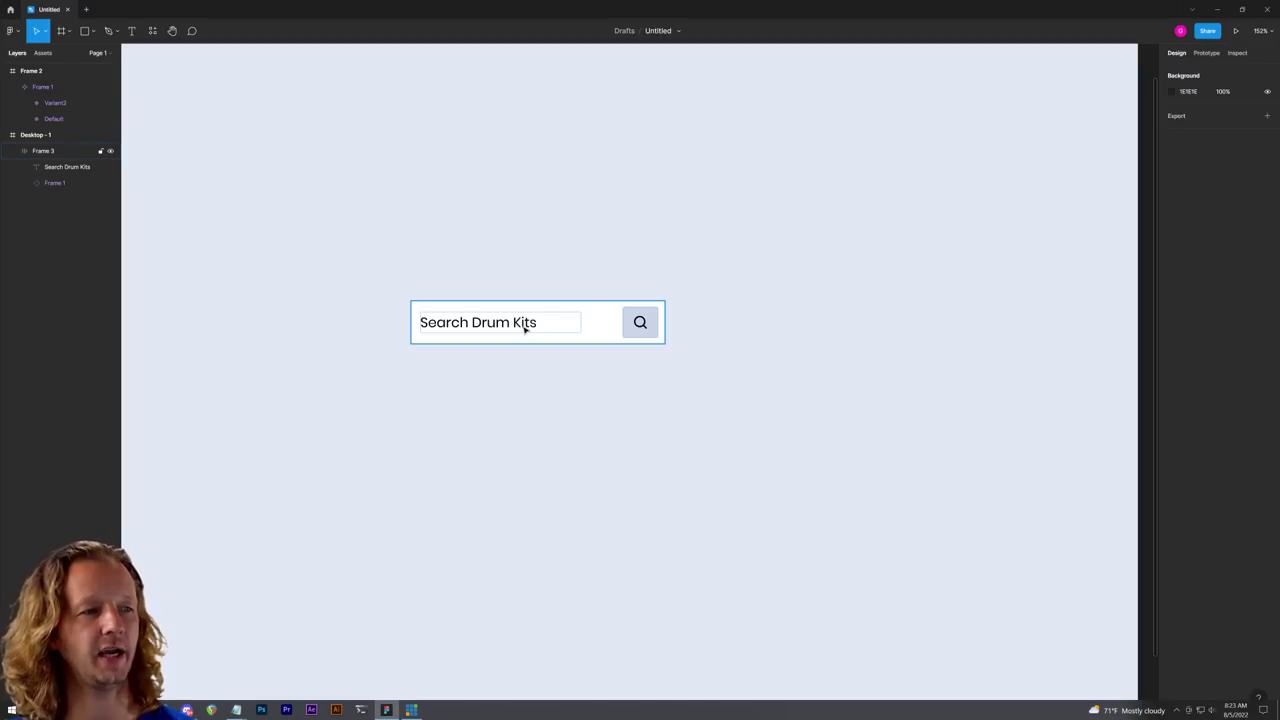
click(524, 328)
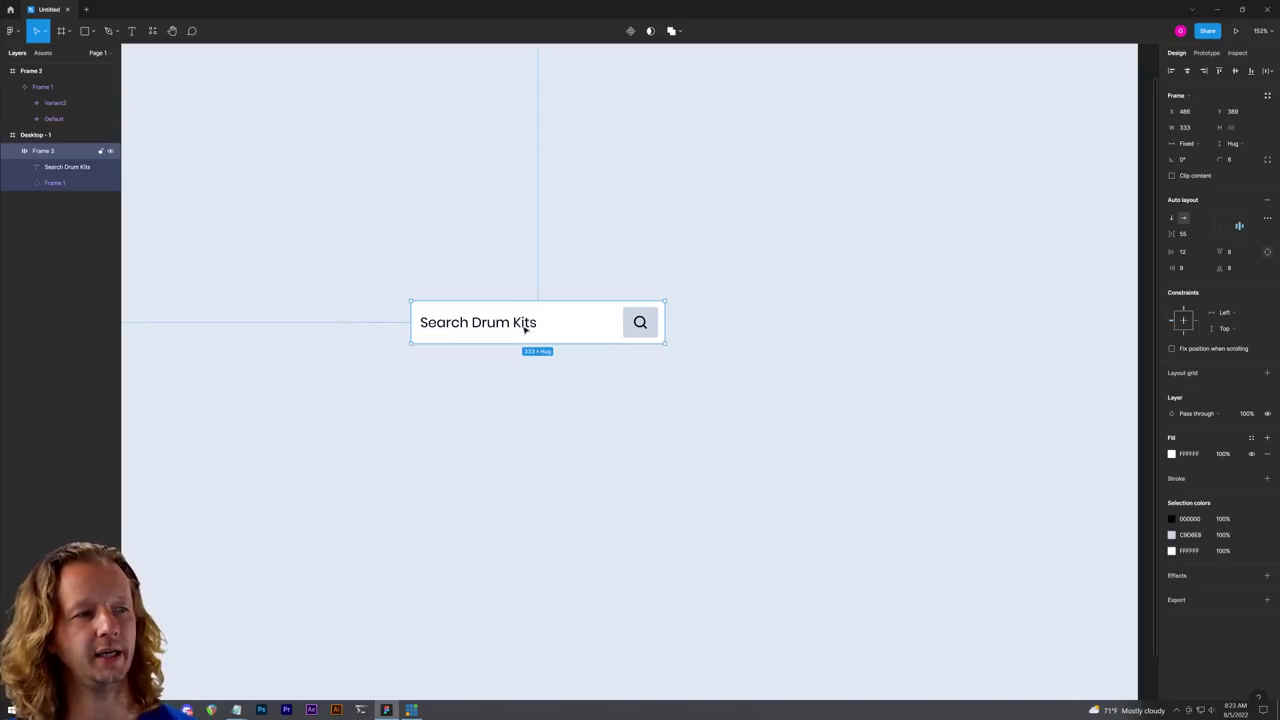
click(563, 394)
click(540, 330)
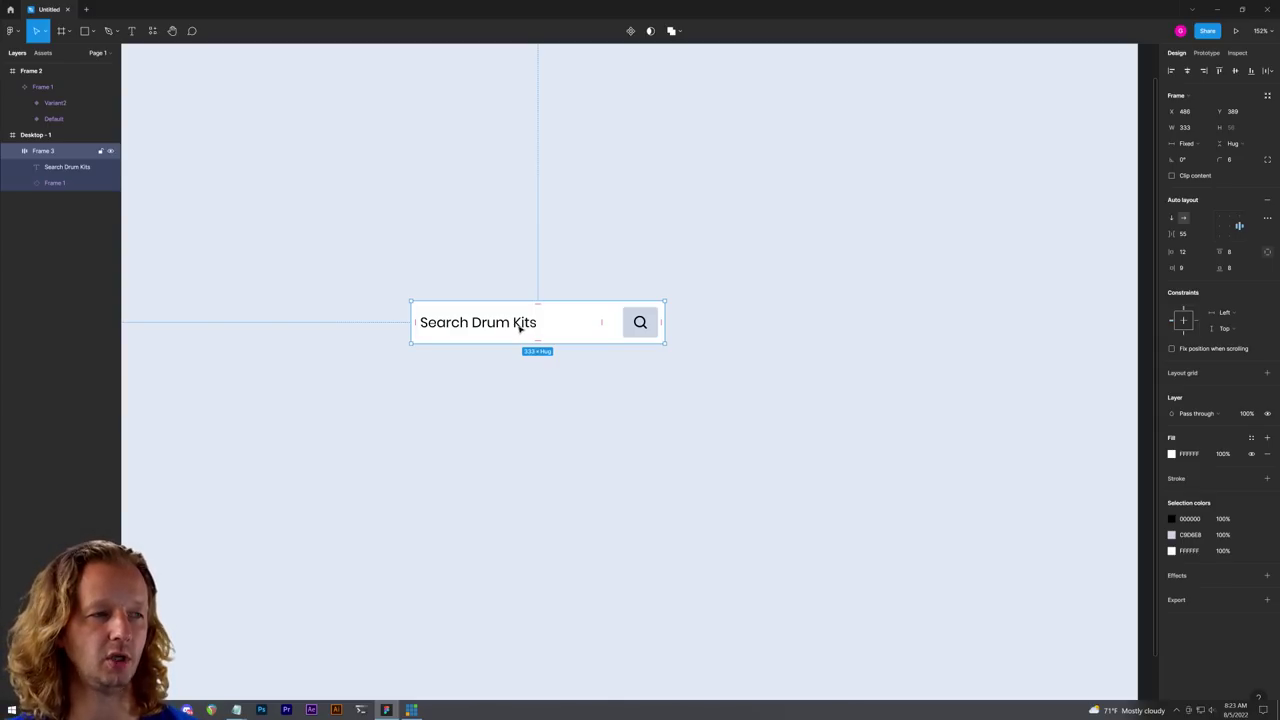
click(541, 412)
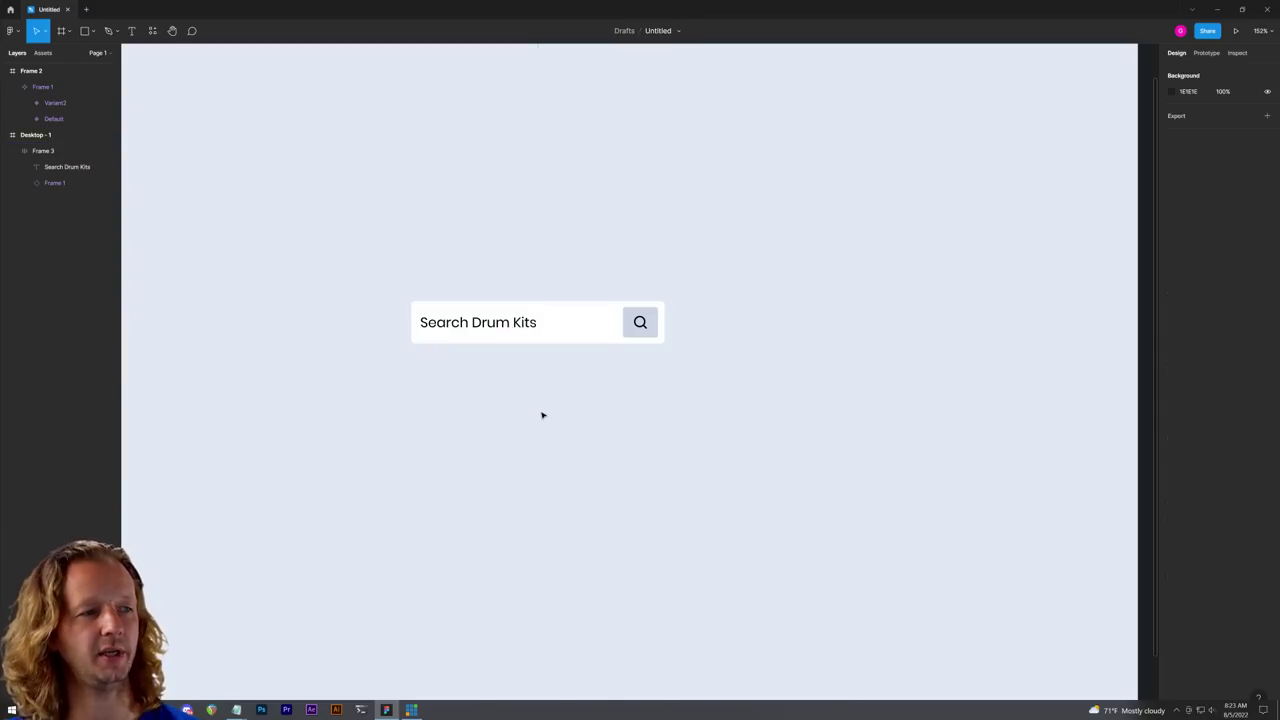
click(528, 327)
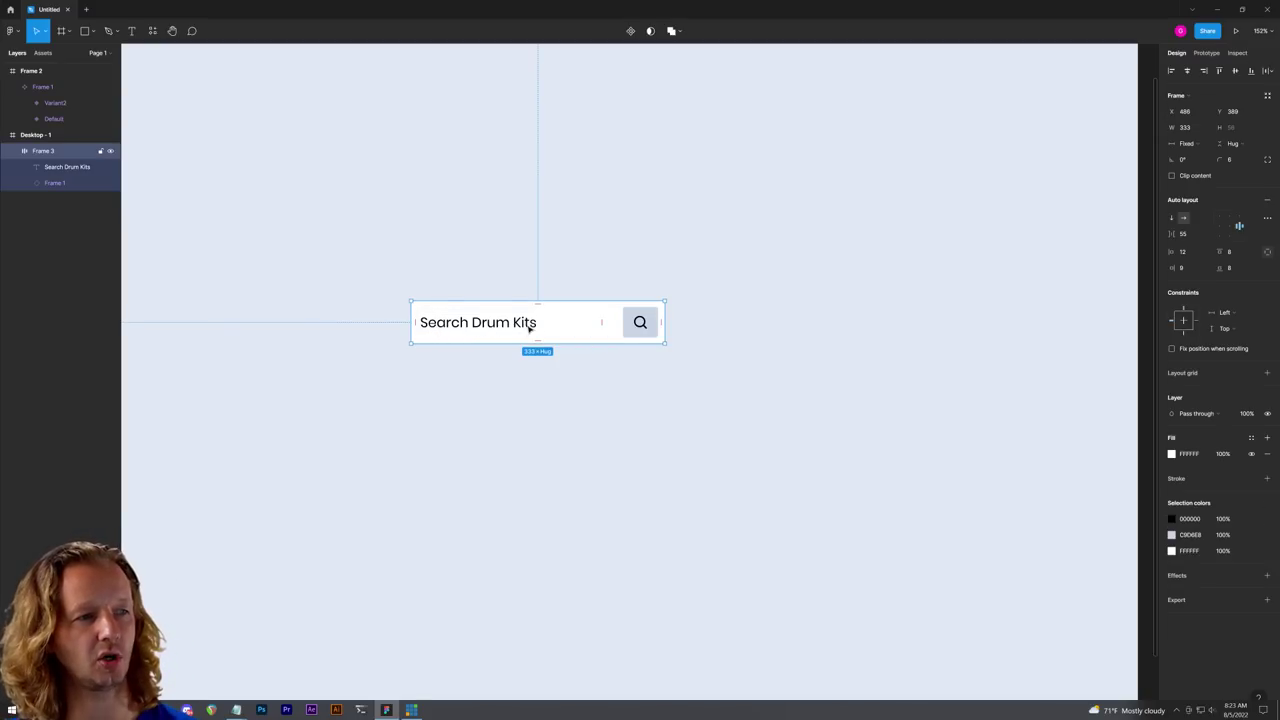
click(428, 295)
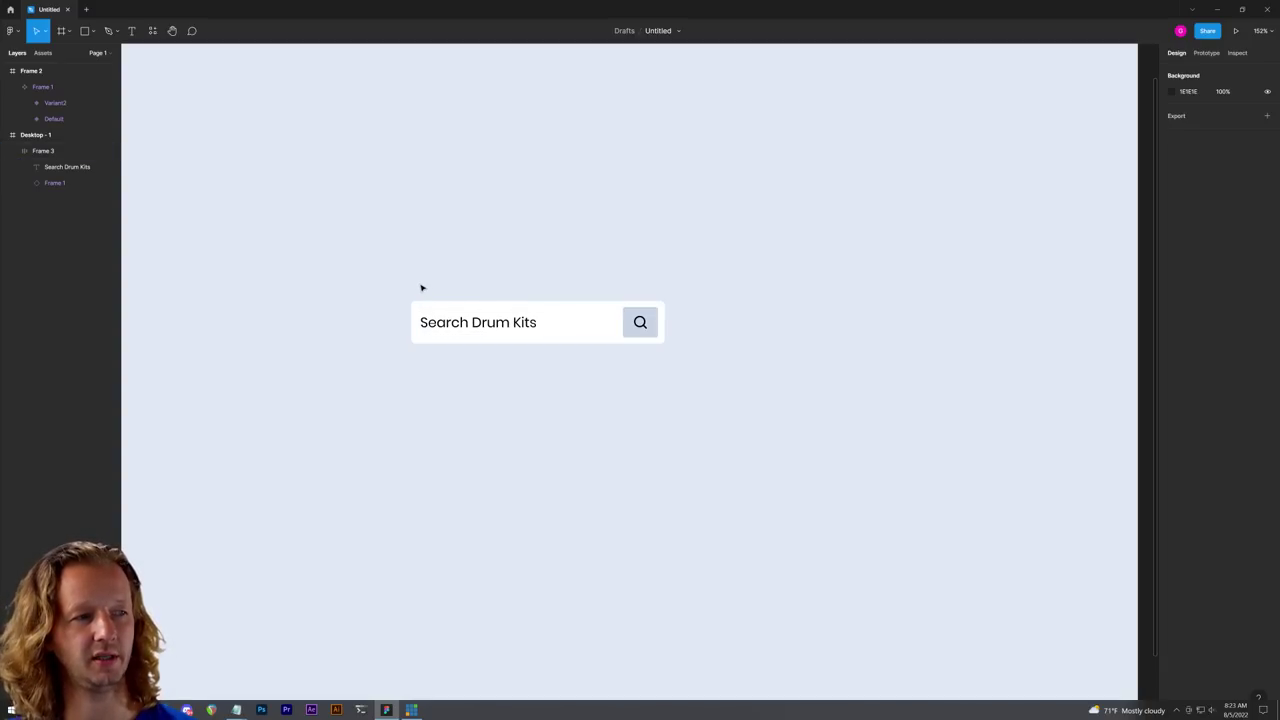
drag(419, 283, 568, 306)
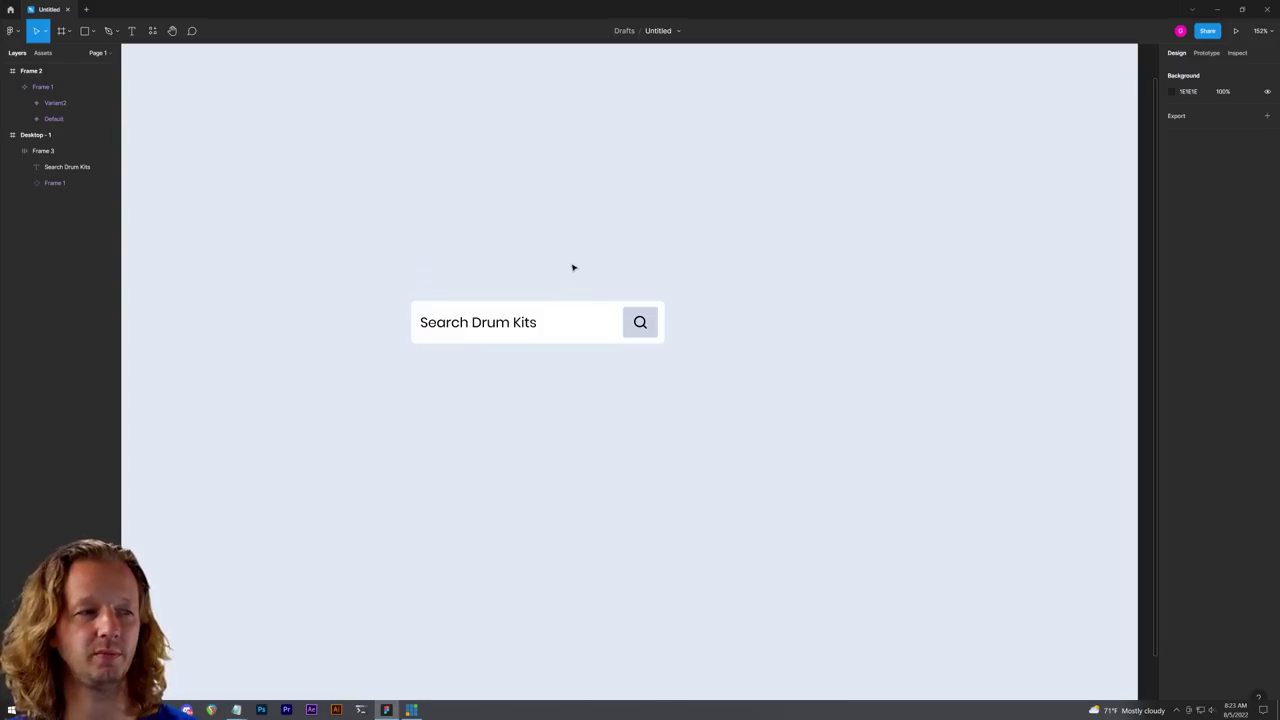
Step: Alt-drag a copy of the Search Drum Kits text above the search bar
click(513, 327)
click(433, 275)
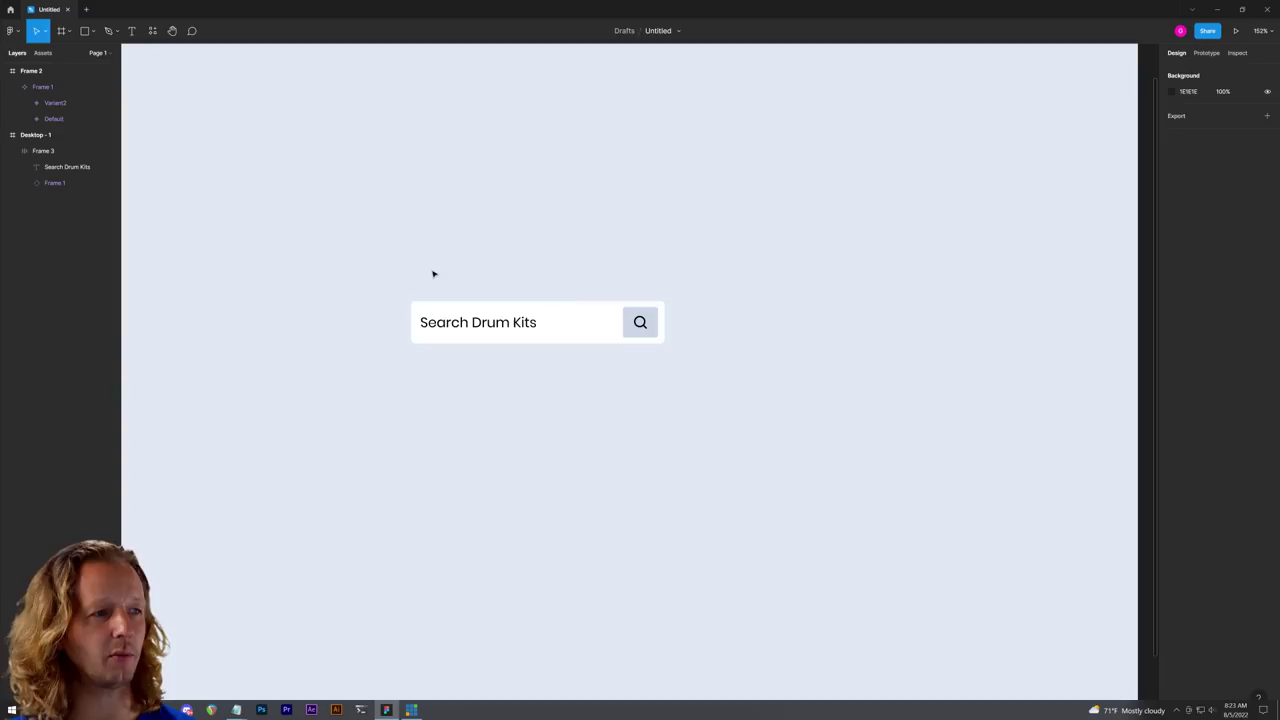
double_click(468, 324)
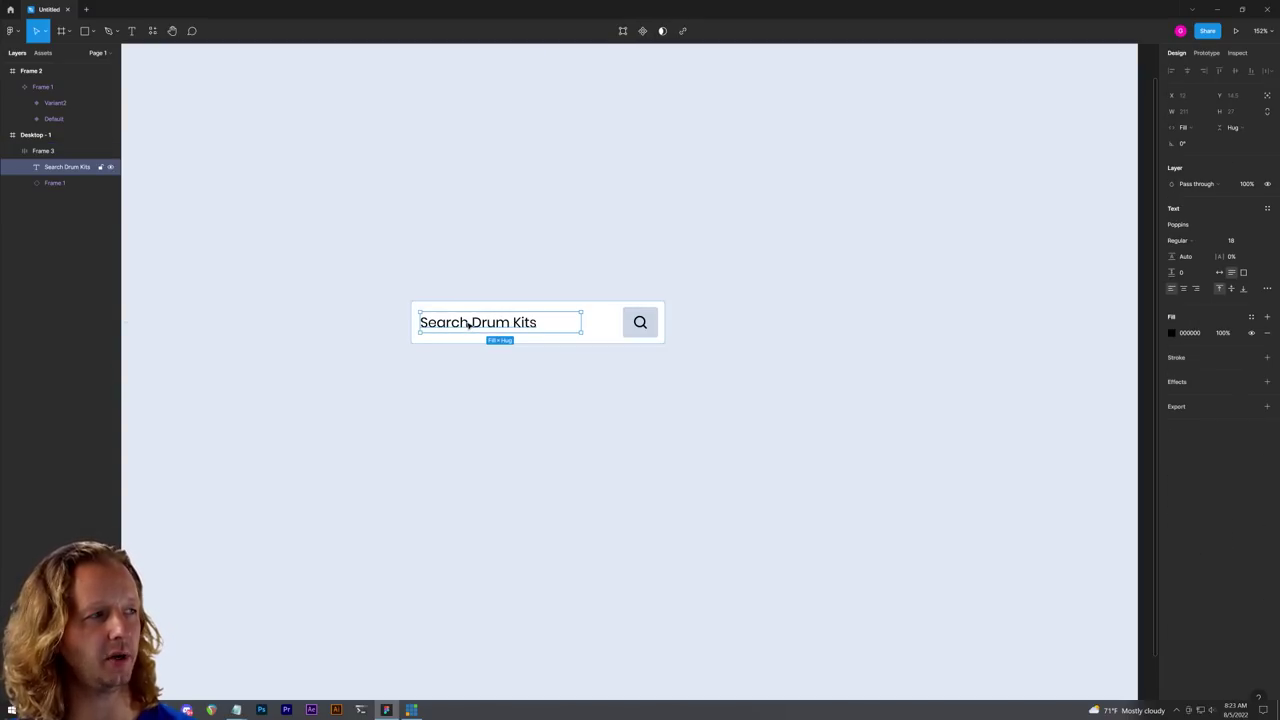
drag(477, 330, 480, 270)
Step: Make the copy auto width at font size 14, aligned to the bar's left edge
click(1238, 305)
text(14)
key(Return)
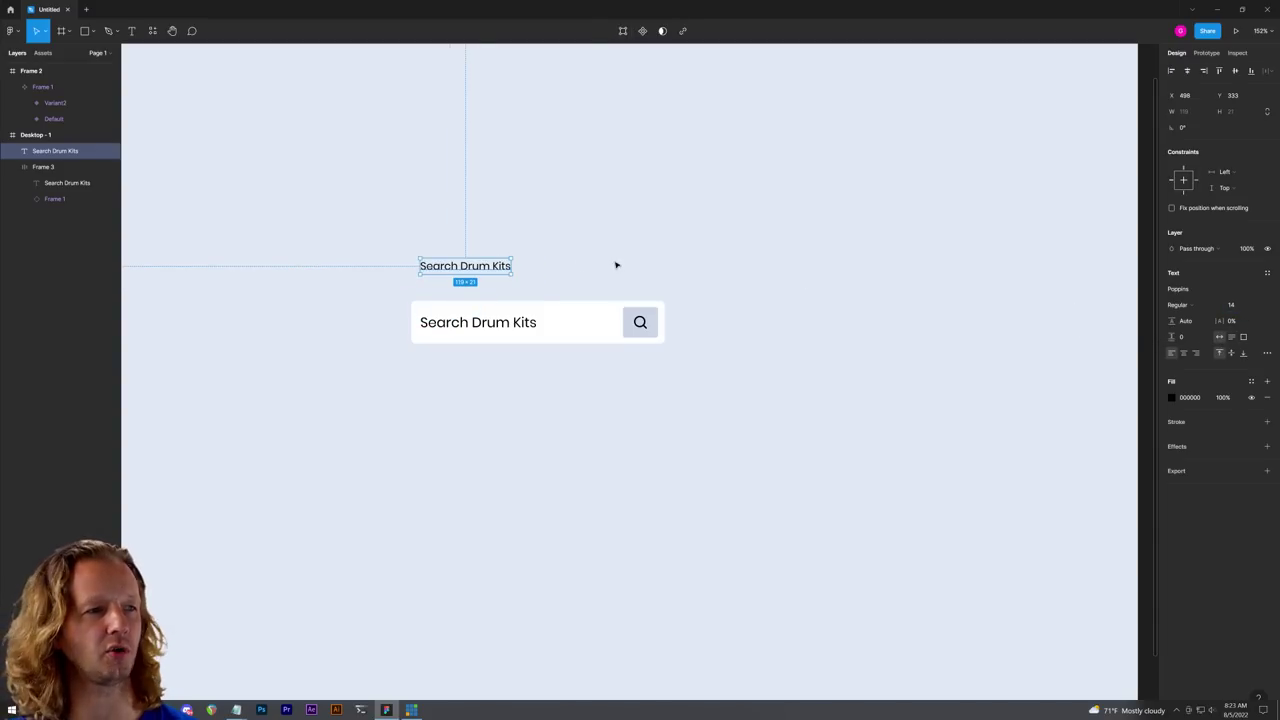
drag(470, 267, 462, 290)
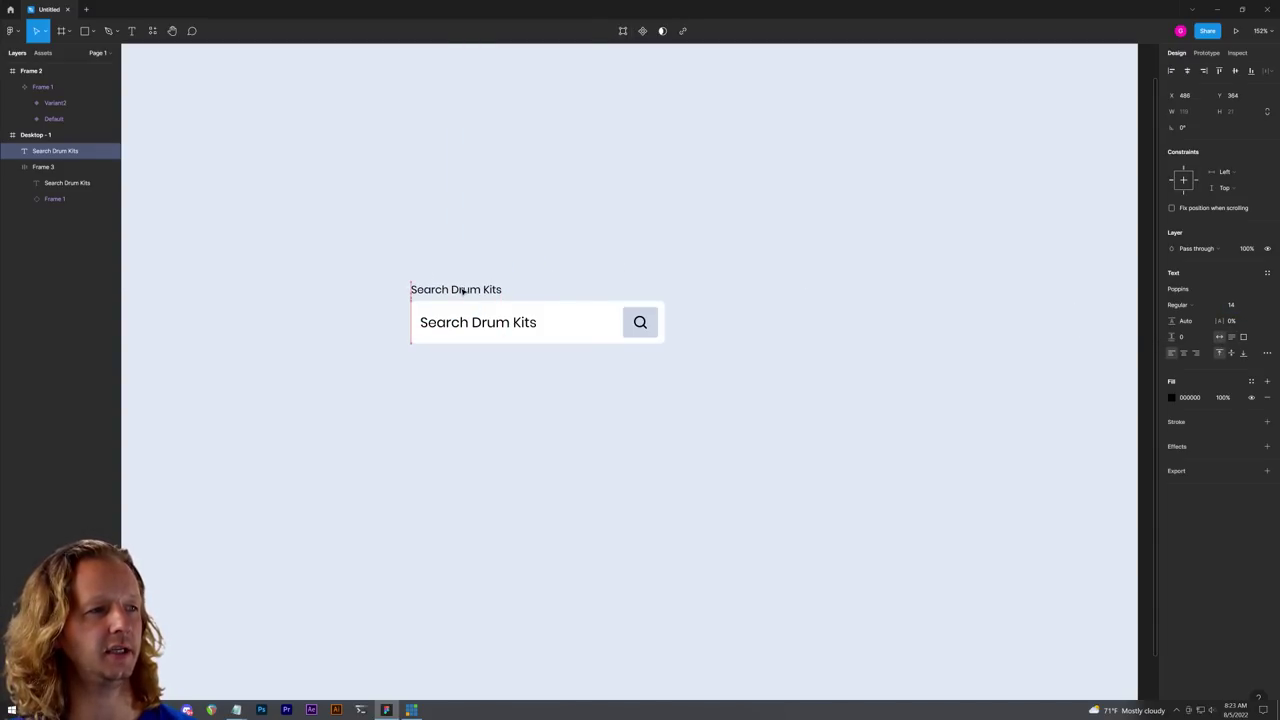
click(763, 253)
double_click(480, 327)
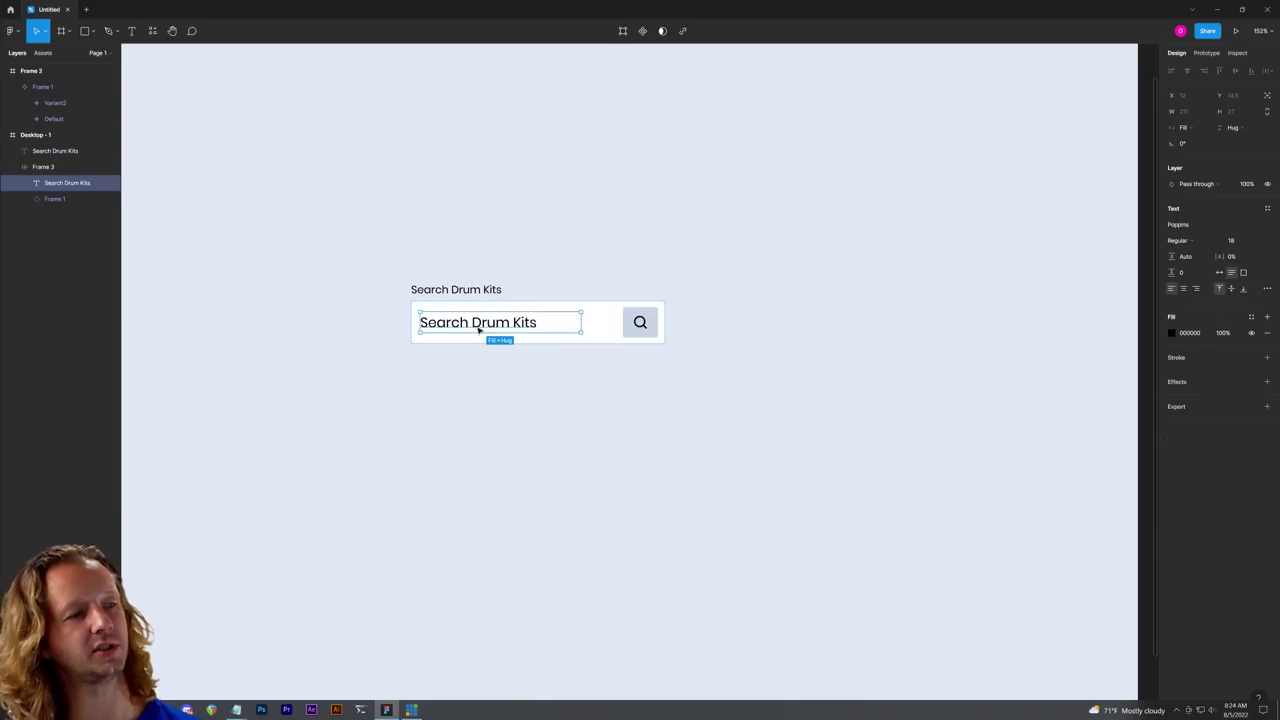
click(528, 398)
click(465, 327)
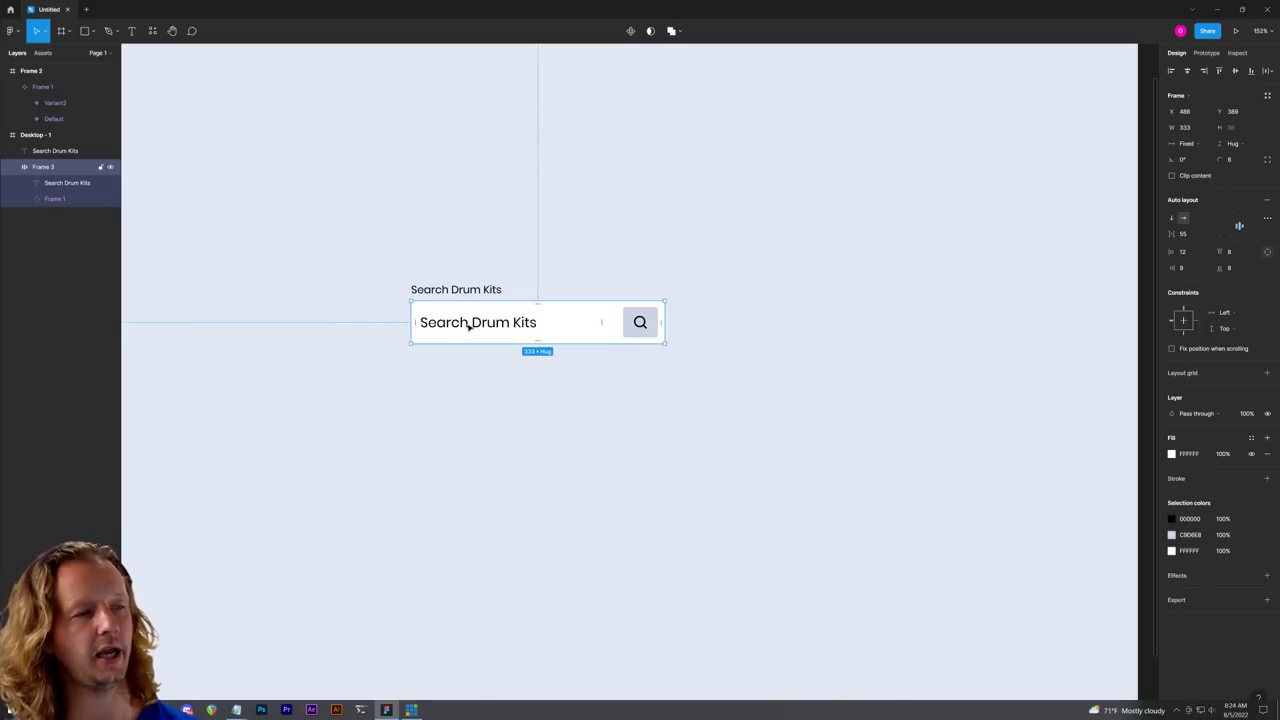
Step: Duplicate the search bar text and set the copy to auto width below the bar
double_click(468, 326)
click(497, 386)
click(495, 325)
double_click(501, 323)
key(ctrl+d)
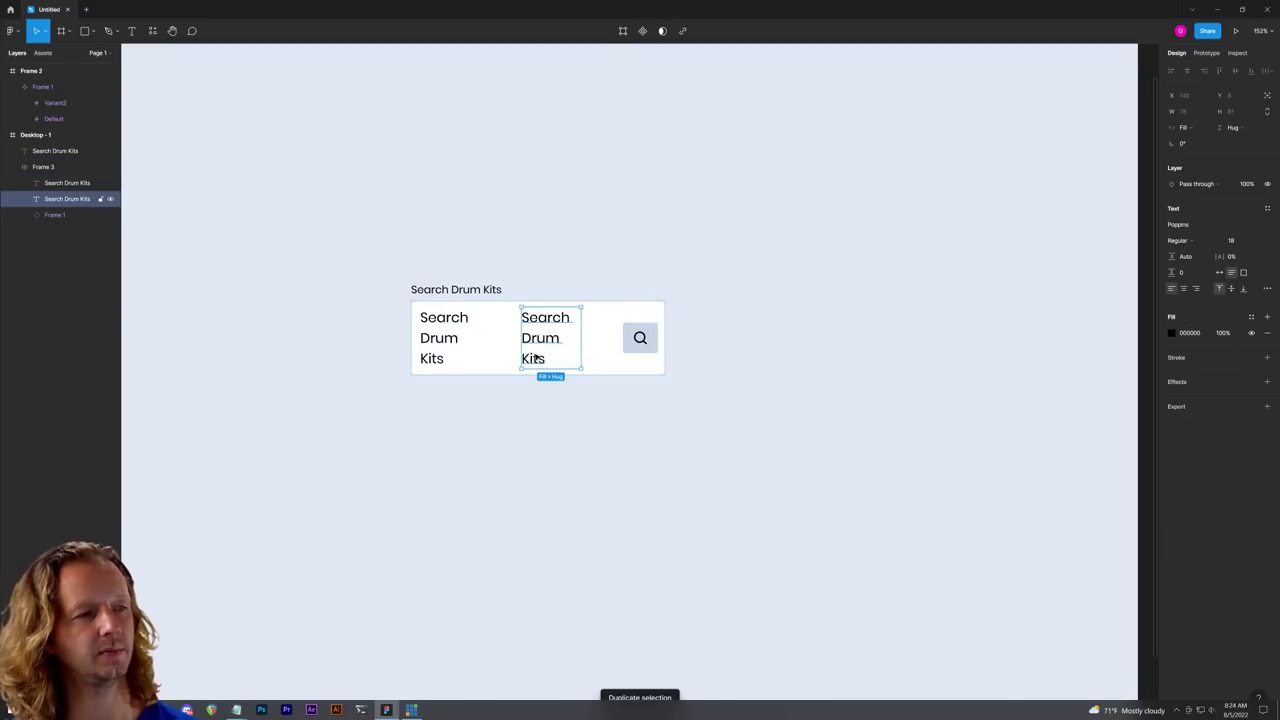
click(711, 354)
click(508, 332)
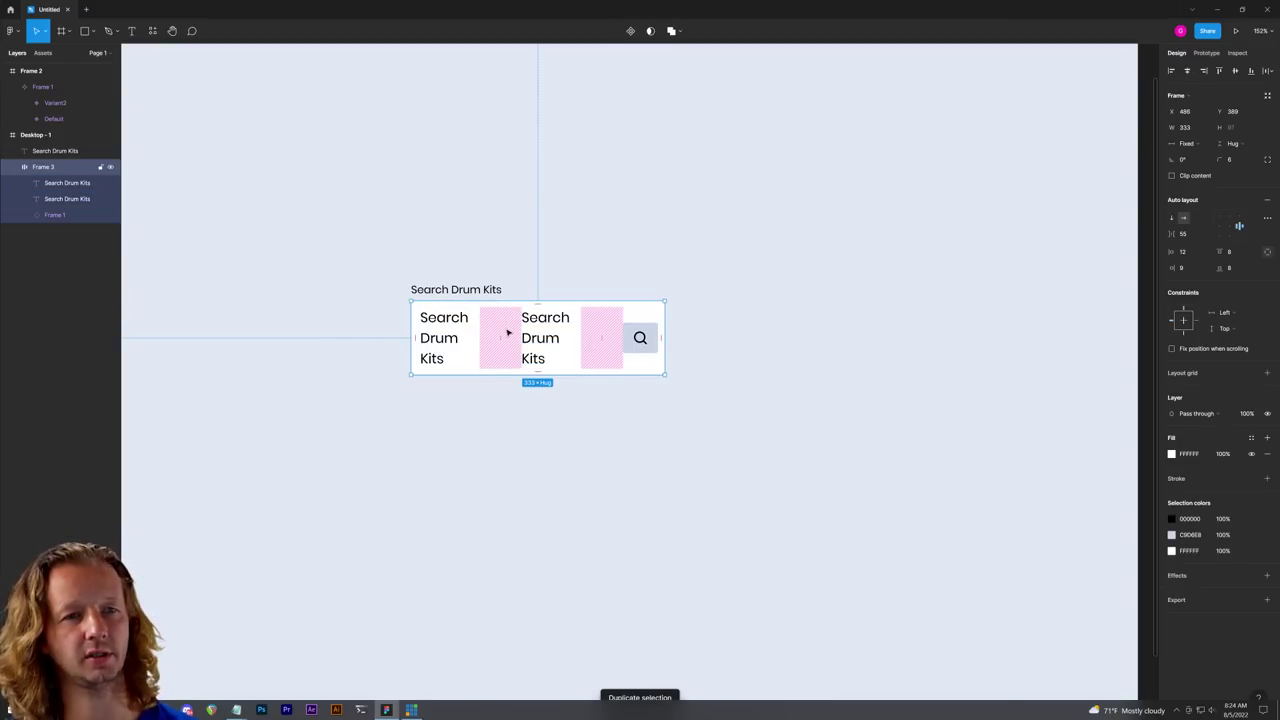
click(541, 339)
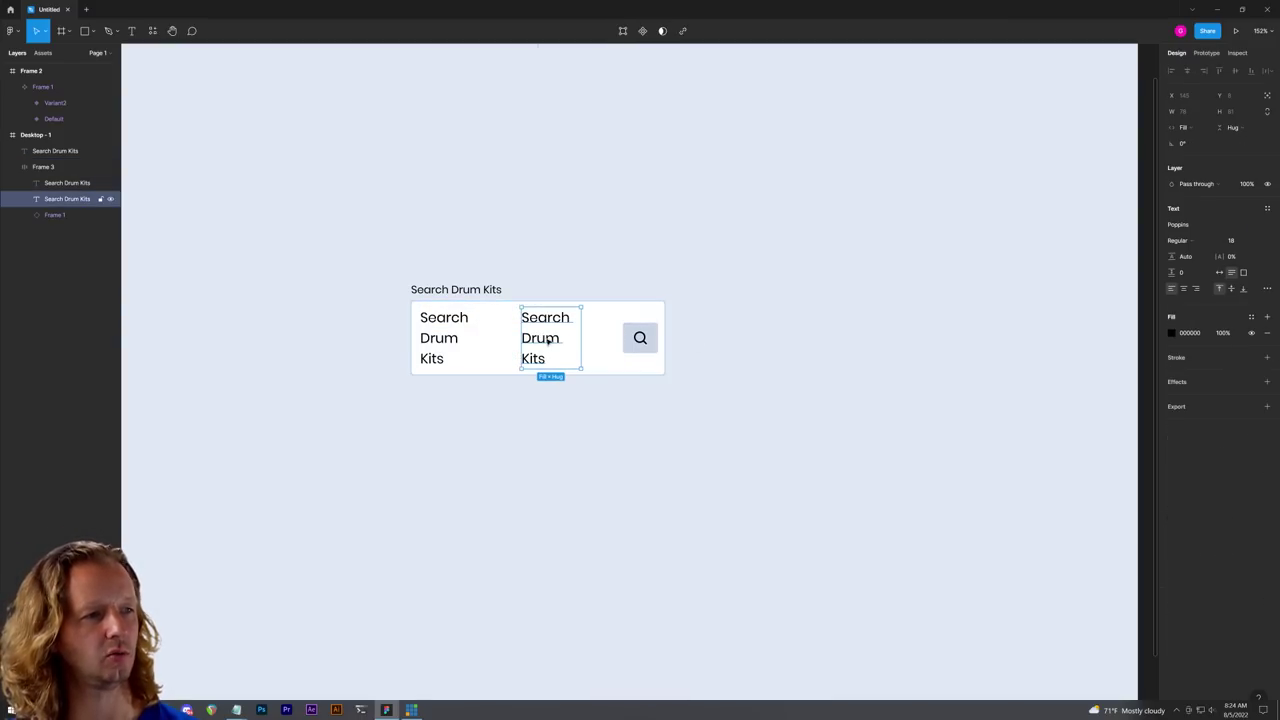
drag(546, 344, 471, 383)
click(1220, 337)
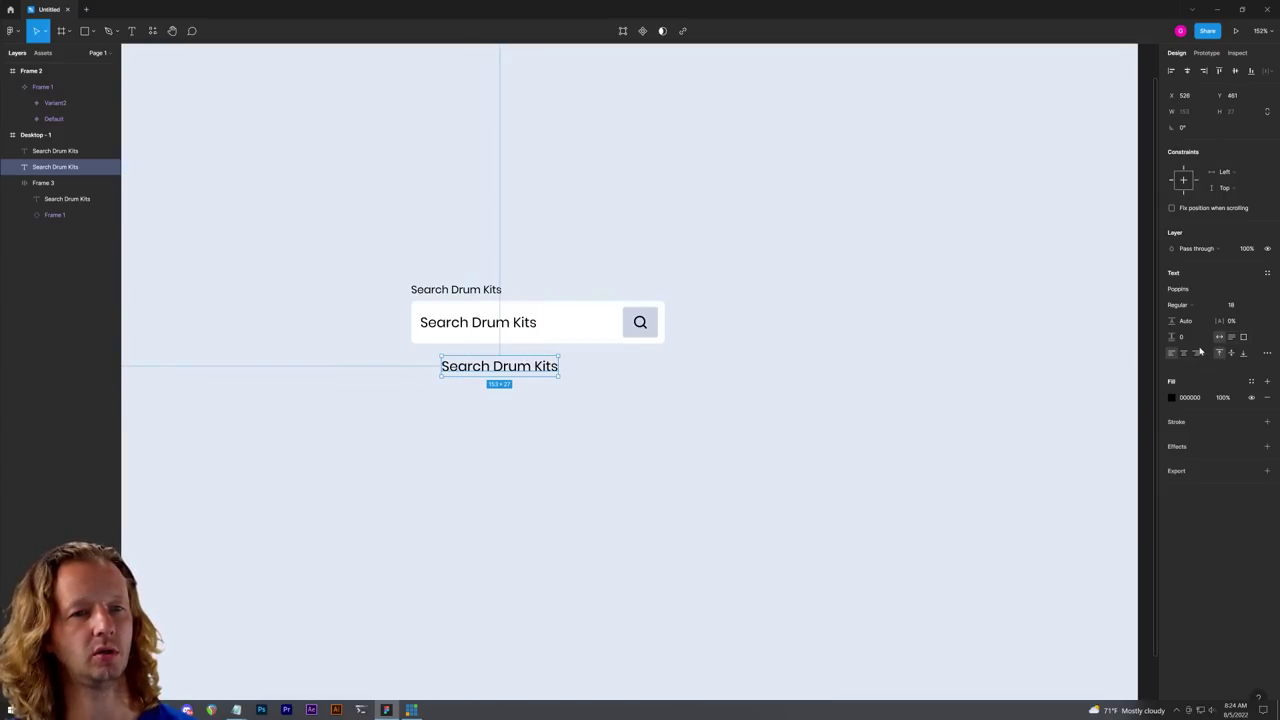
drag(508, 375, 545, 393)
Step: Move the copy up over the placeholder and change its text to 'Roland T'
scroll(397, 346, up, 5)
key(Up)
key(Up)
key(Up)
key(Up)
key(Up)
key(Up)
key(Up)
key(Up)
key(Up)
key(Up)
key(Up)
key(Up)
key(Up)
key(Up)
key(Up)
key(Up)
key(Up)
key(Up)
key(Up)
key(Up)
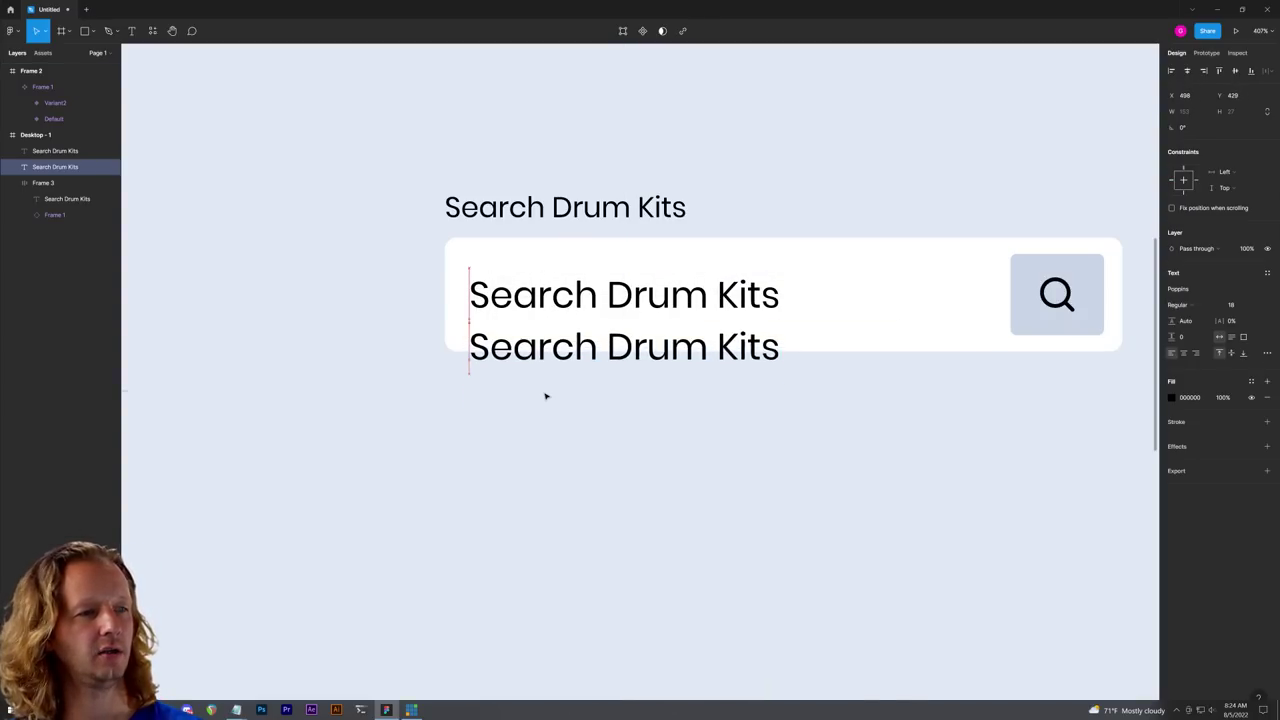
key(Up)
key(Up)
key(Up)
key(Up)
key(Up)
key(Up)
key(Up)
key(Up)
key(Up)
key(Up)
key(Up)
key(Up)
key(Up)
key(Up)
key(Up)
key(Up)
key(Up)
key(Up)
key(Up)
key(Up)
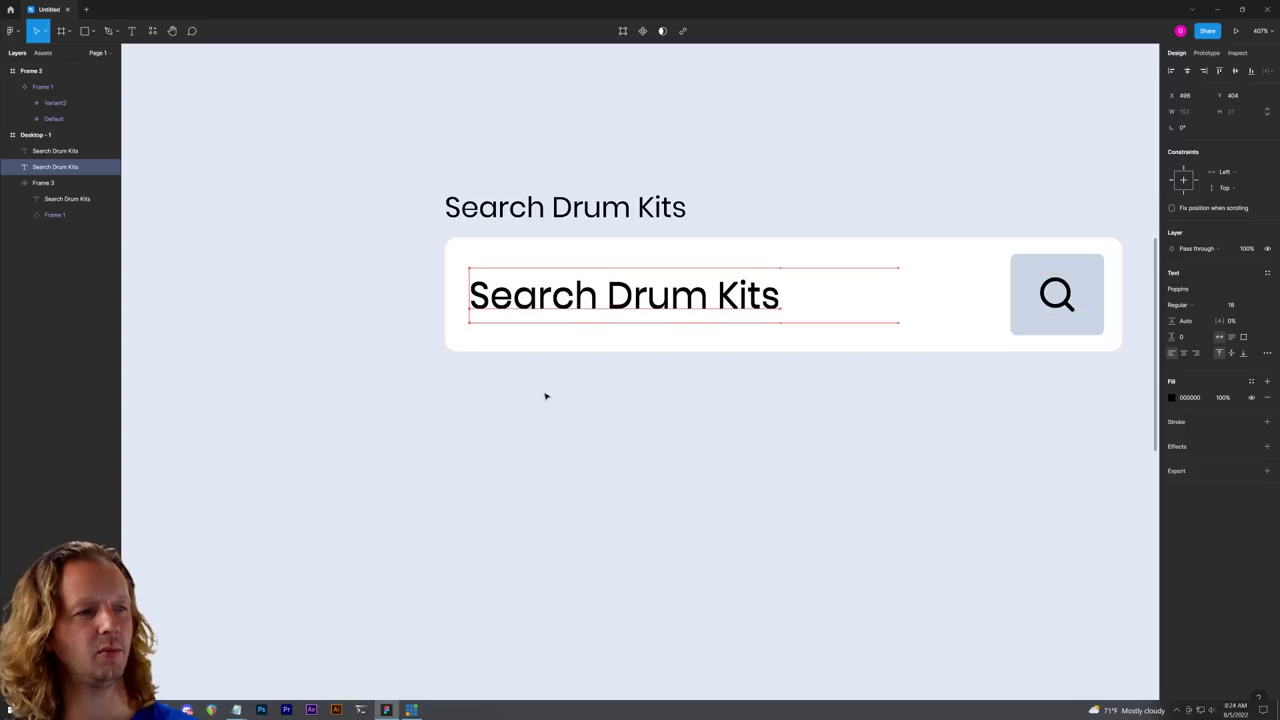
double_click(556, 302)
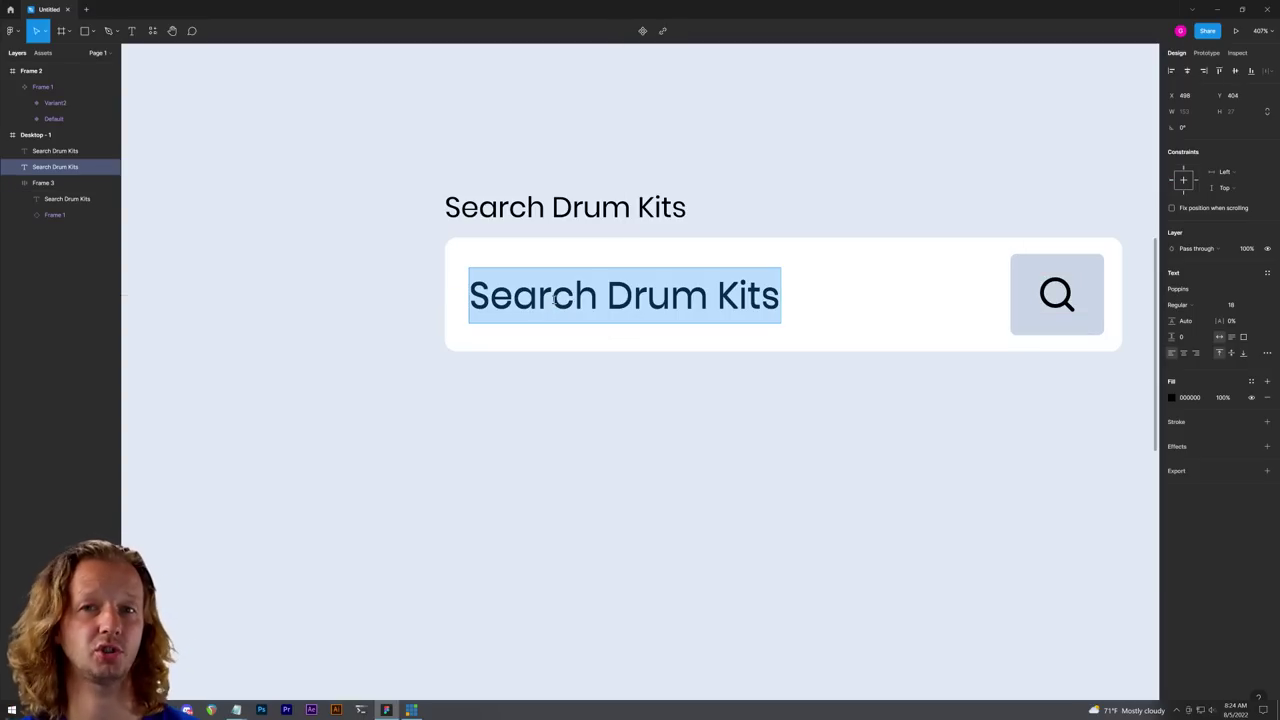
text(Roland T)
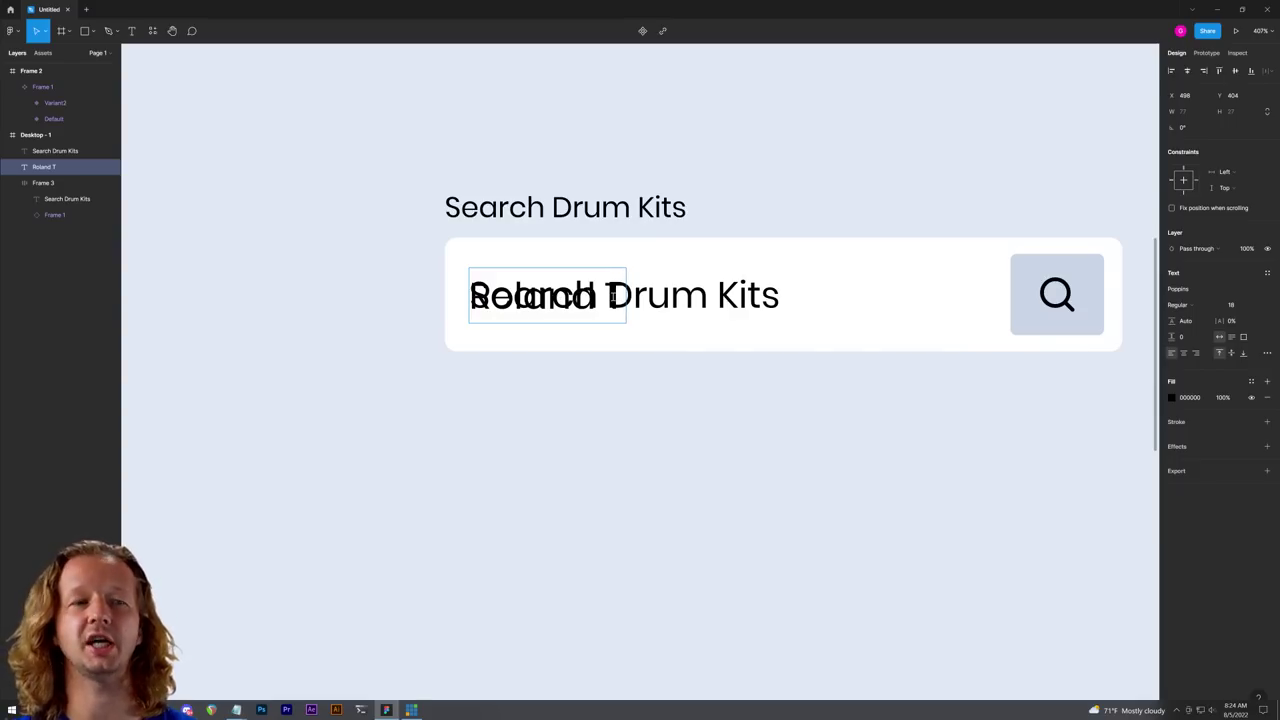
Step: Set the Search Drum Kits placeholder's fill opacity to 0% to hide it
key(Escape)
click(738, 305)
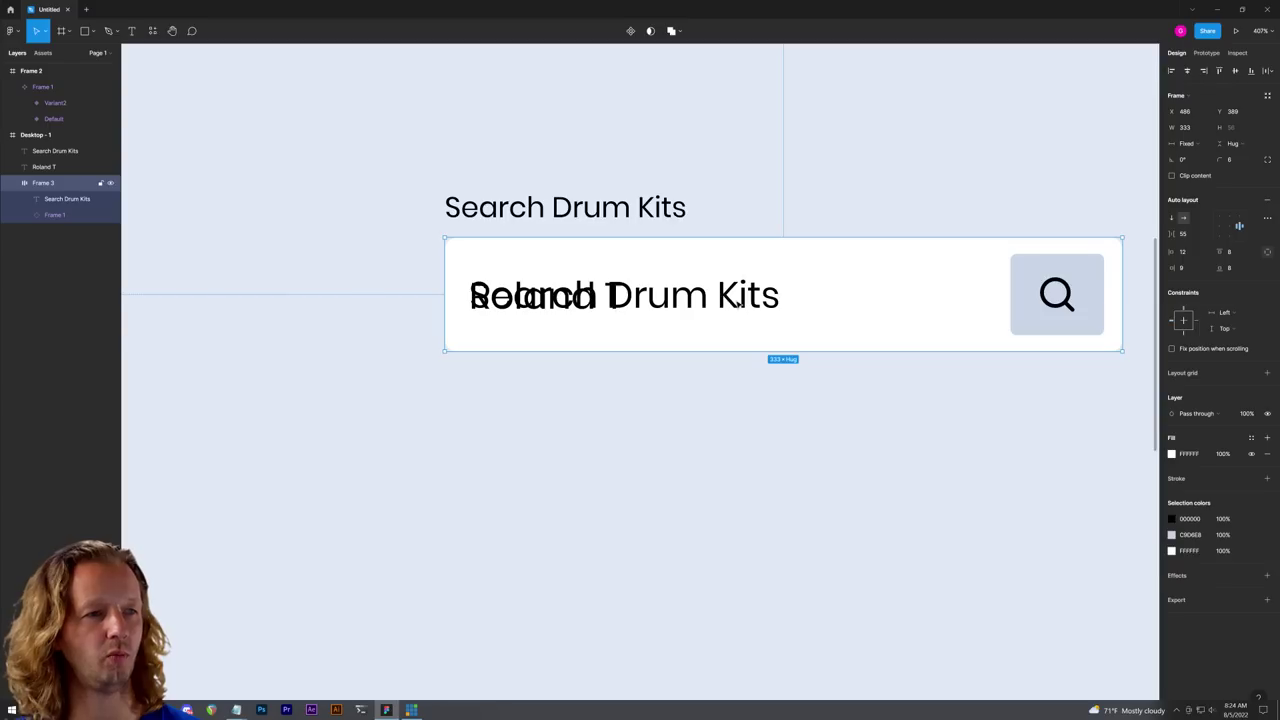
click(738, 304)
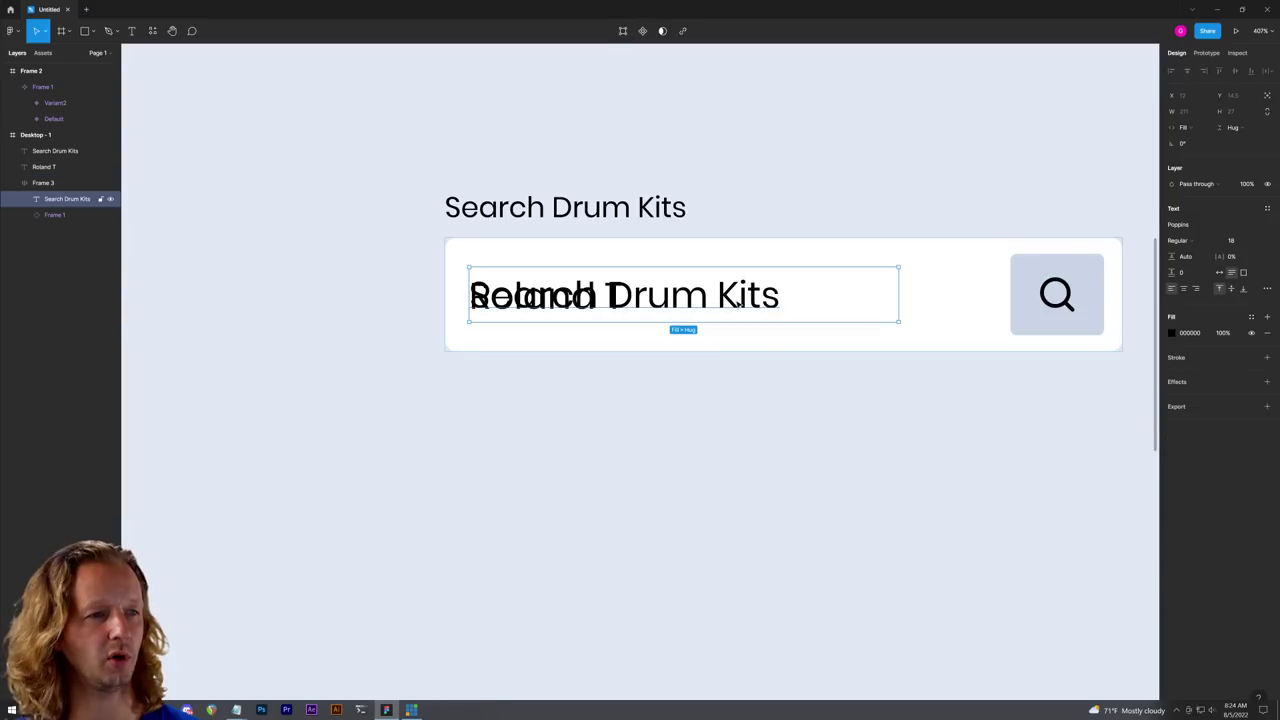
click(1224, 336)
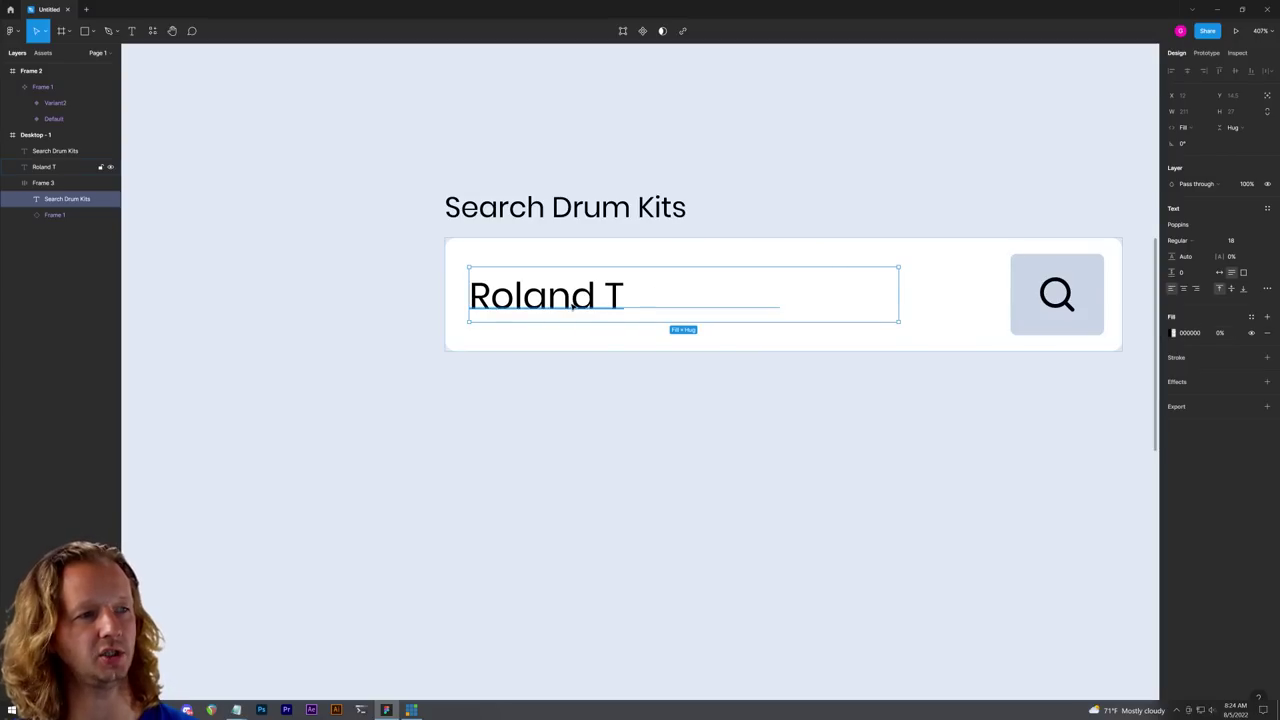
key(Escape)
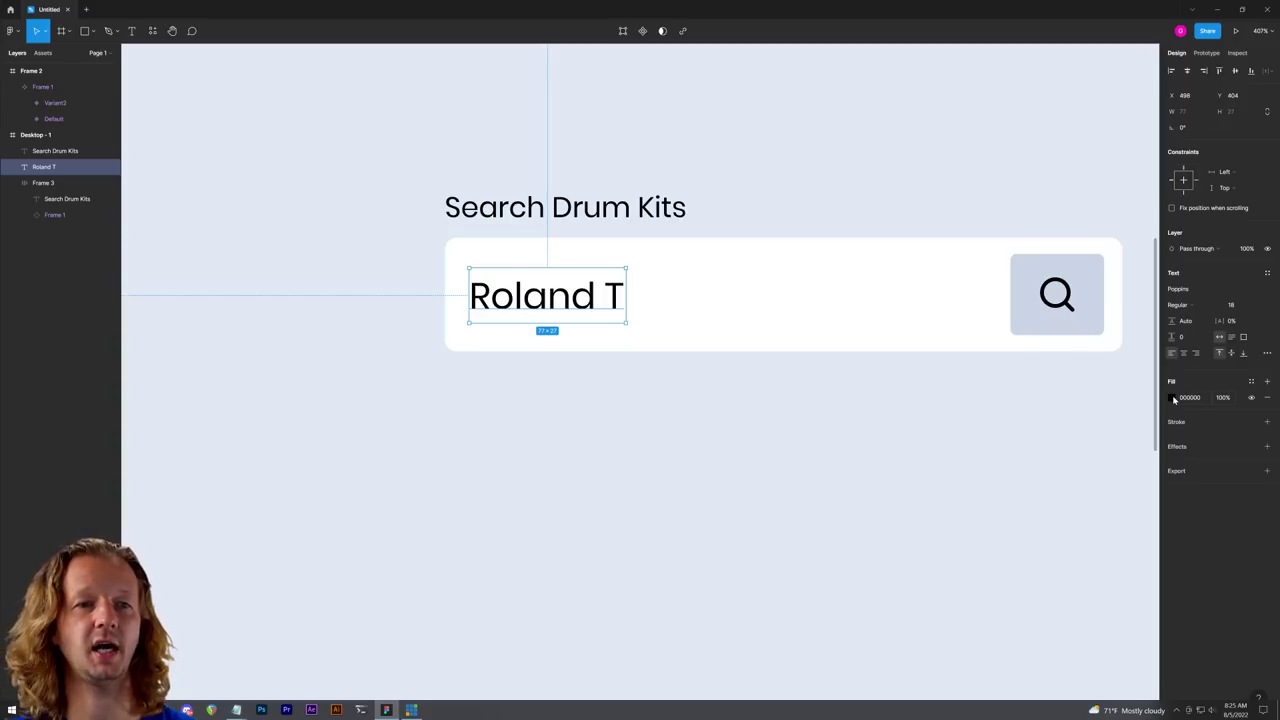
Step: Give the Roland T text a blue 2B65B4 fill
click(1173, 398)
click(1053, 548)
click(826, 505)
mouse_move(1107, 443)
mouse_down()
mouse_move(1134, 434)
mouse_move(1130, 450)
mouse_up()
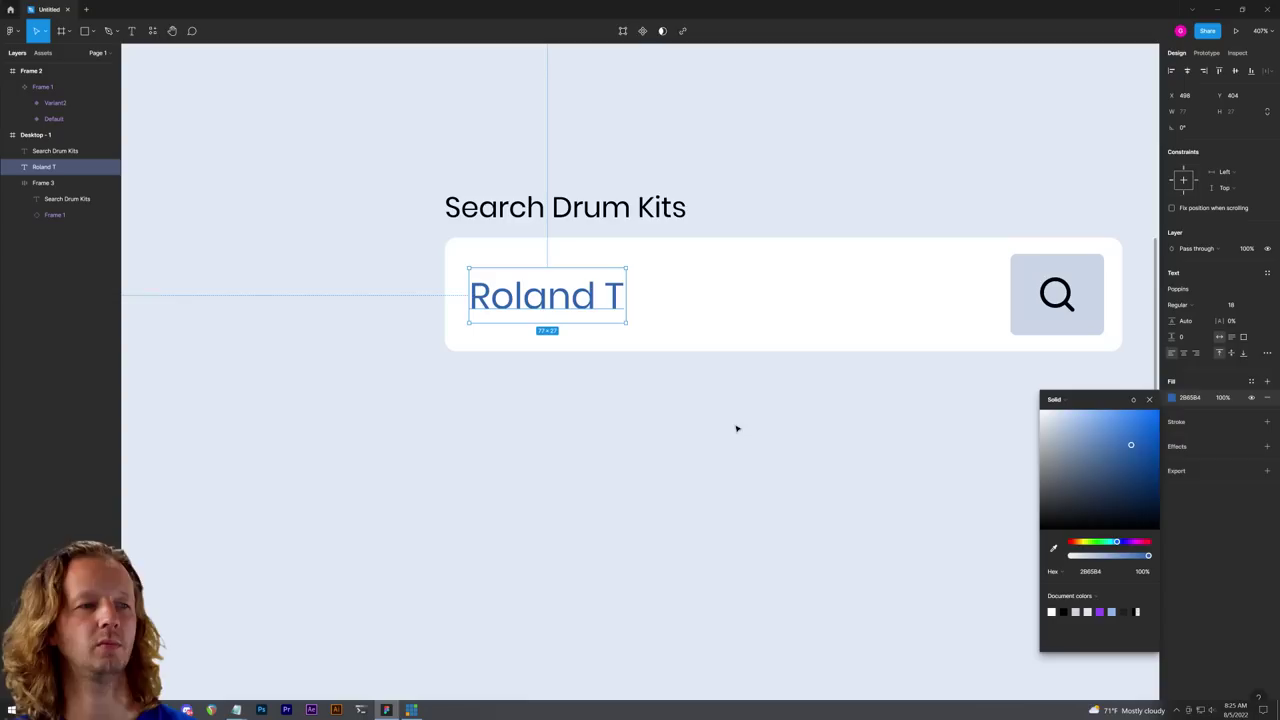
click(657, 386)
scroll(710, 404, down, 5)
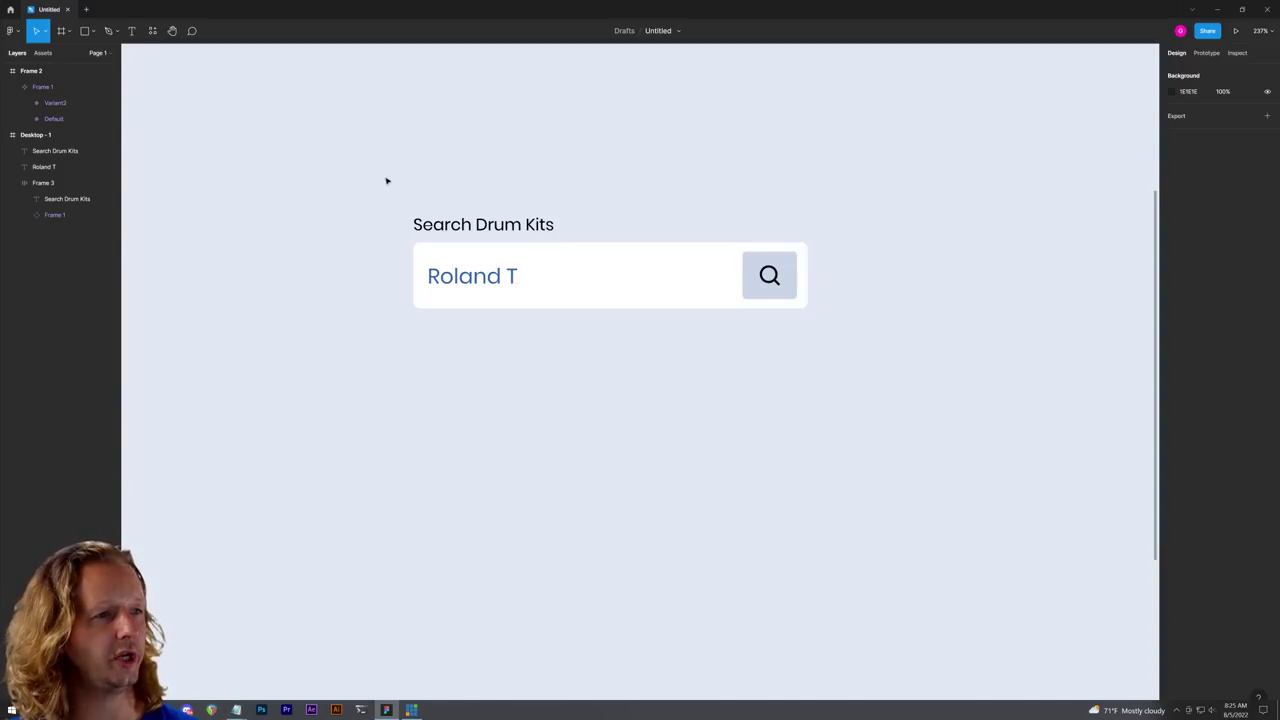
Step: Draw a white results rectangle below the search bar with corner radius 6
click(90, 31)
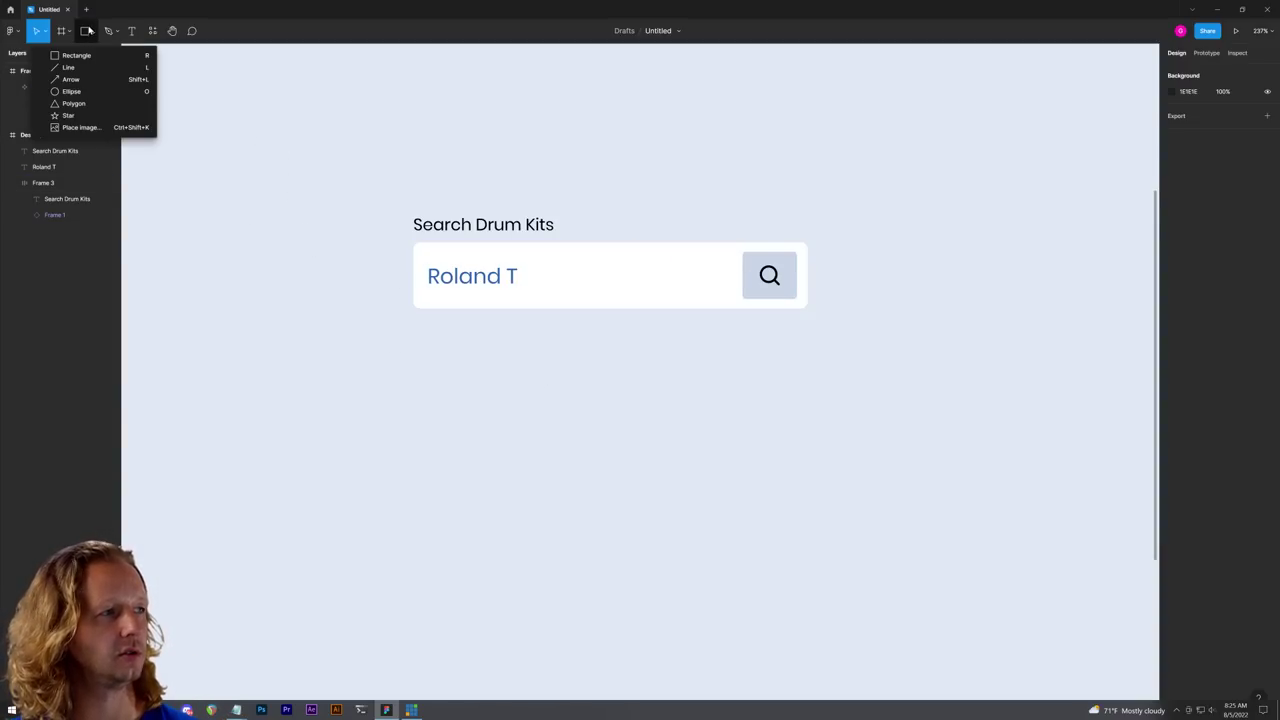
click(72, 55)
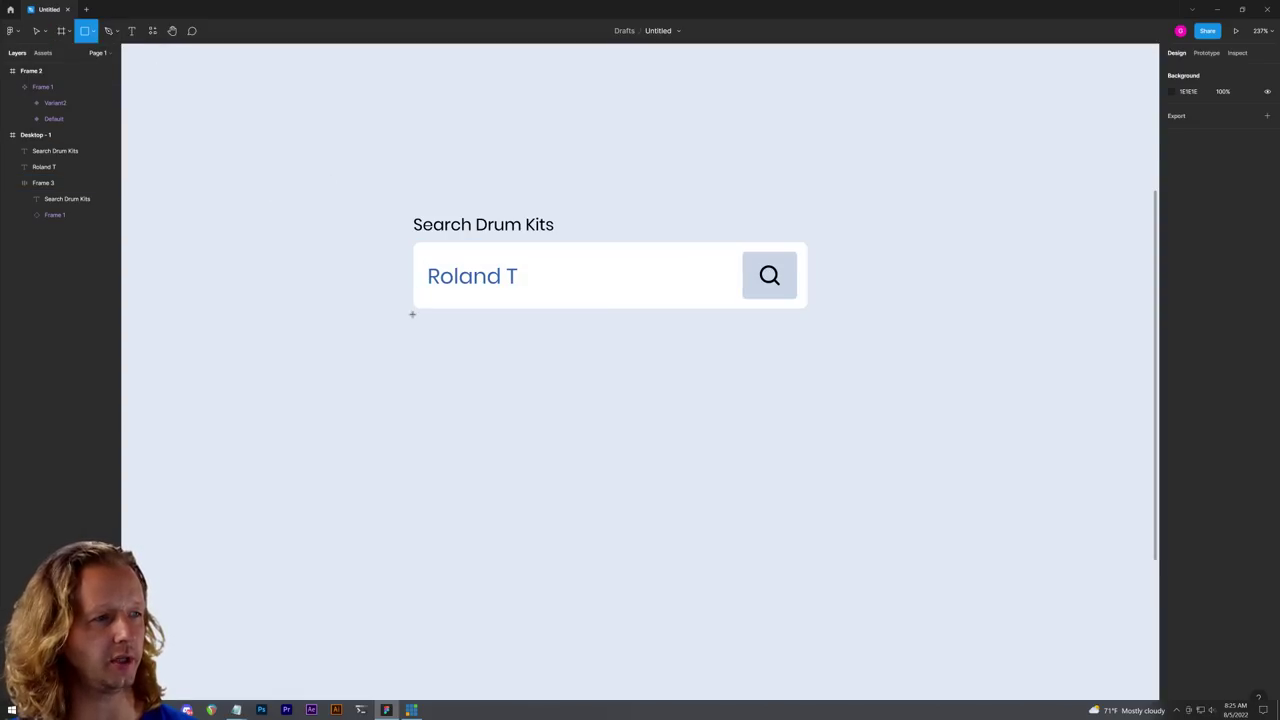
mouse_move(414, 319)
mouse_down()
mouse_move(790, 440)
mouse_move(808, 500)
mouse_up()
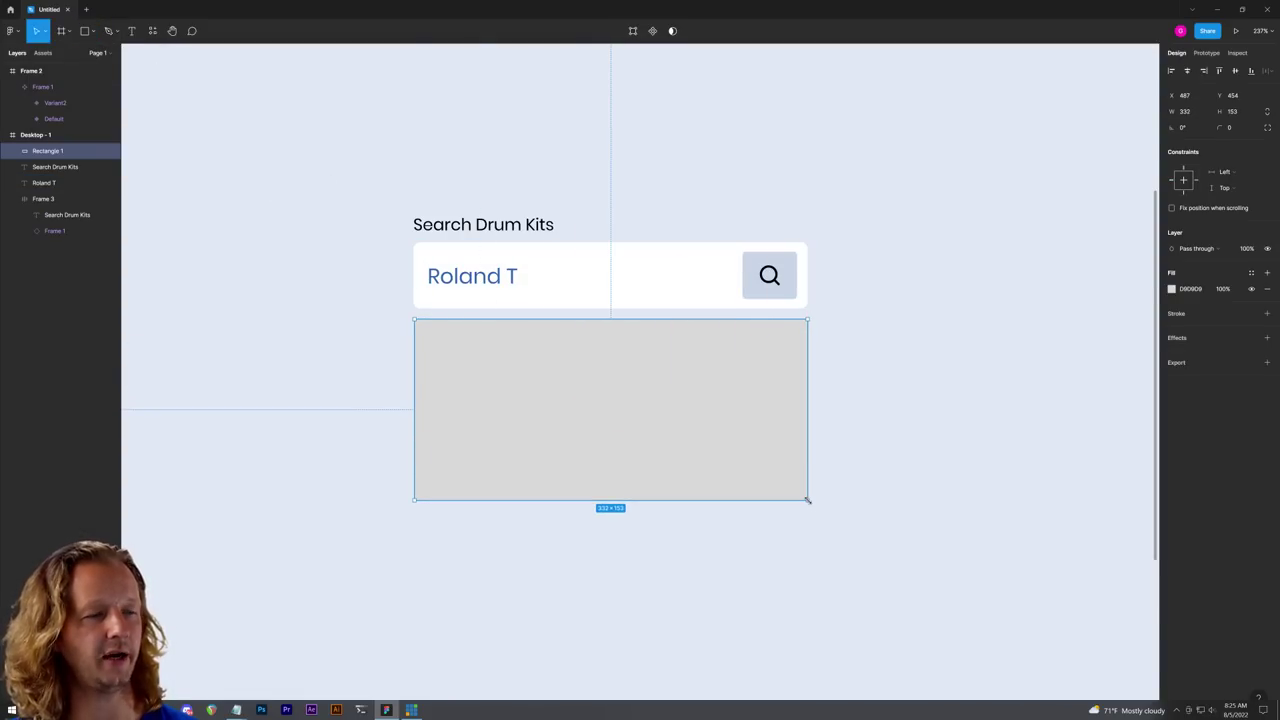
key(i)
click(657, 277)
key(Escape)
click(755, 388)
click(1244, 133)
text(6)
key(Return)
click(1005, 312)
Step: Copy Roland T into the results box, bring it forward and edit it to 'Roland TD-50K'
click(472, 276)
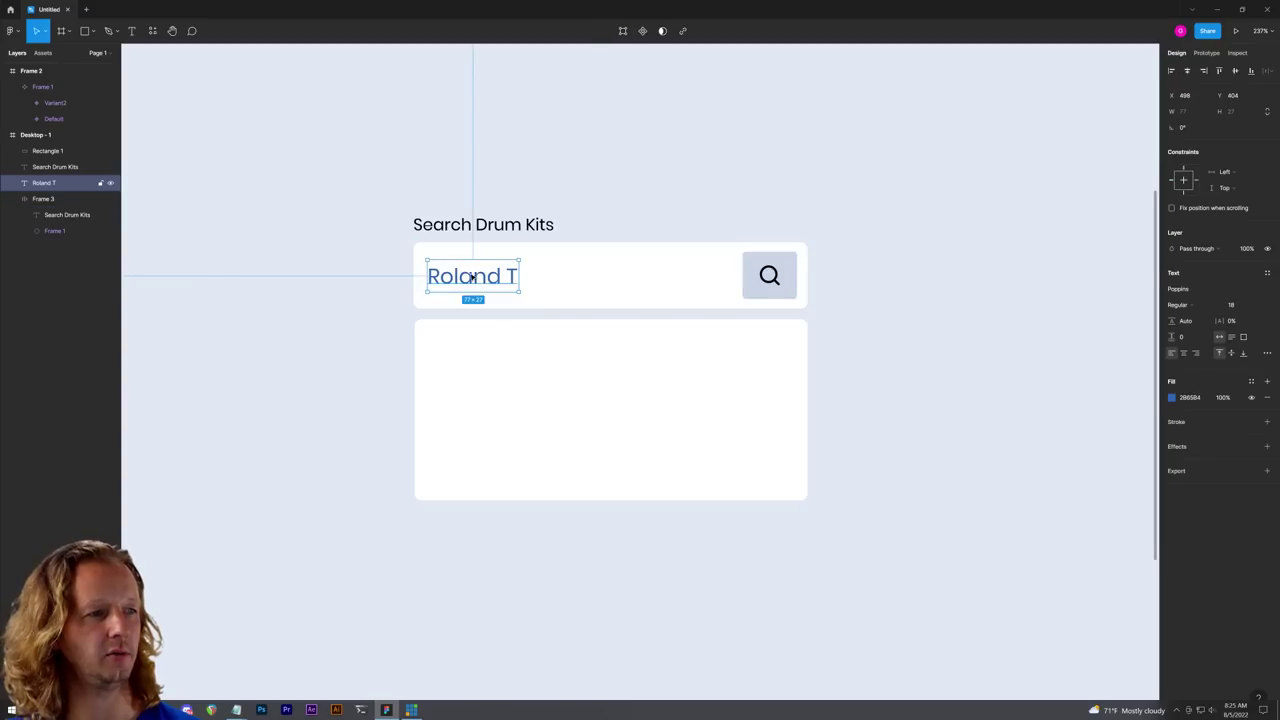
drag(472, 277, 471, 348)
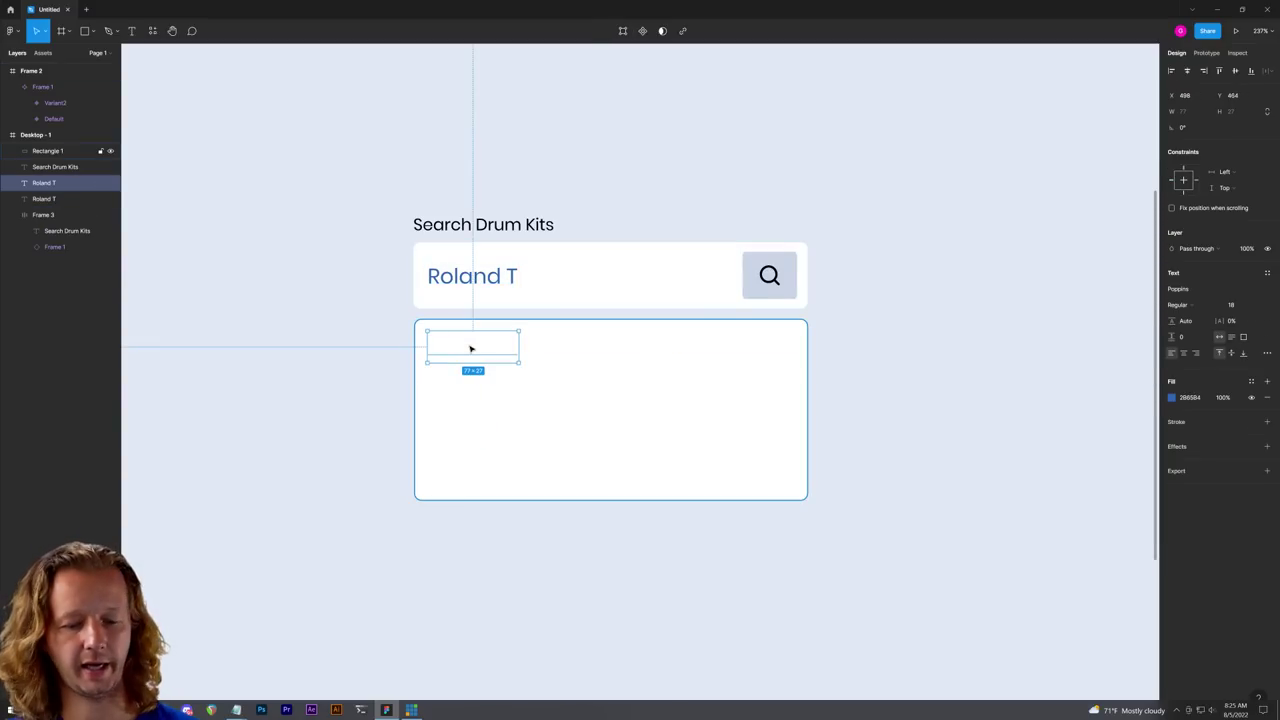
key(ctrl+shift+])
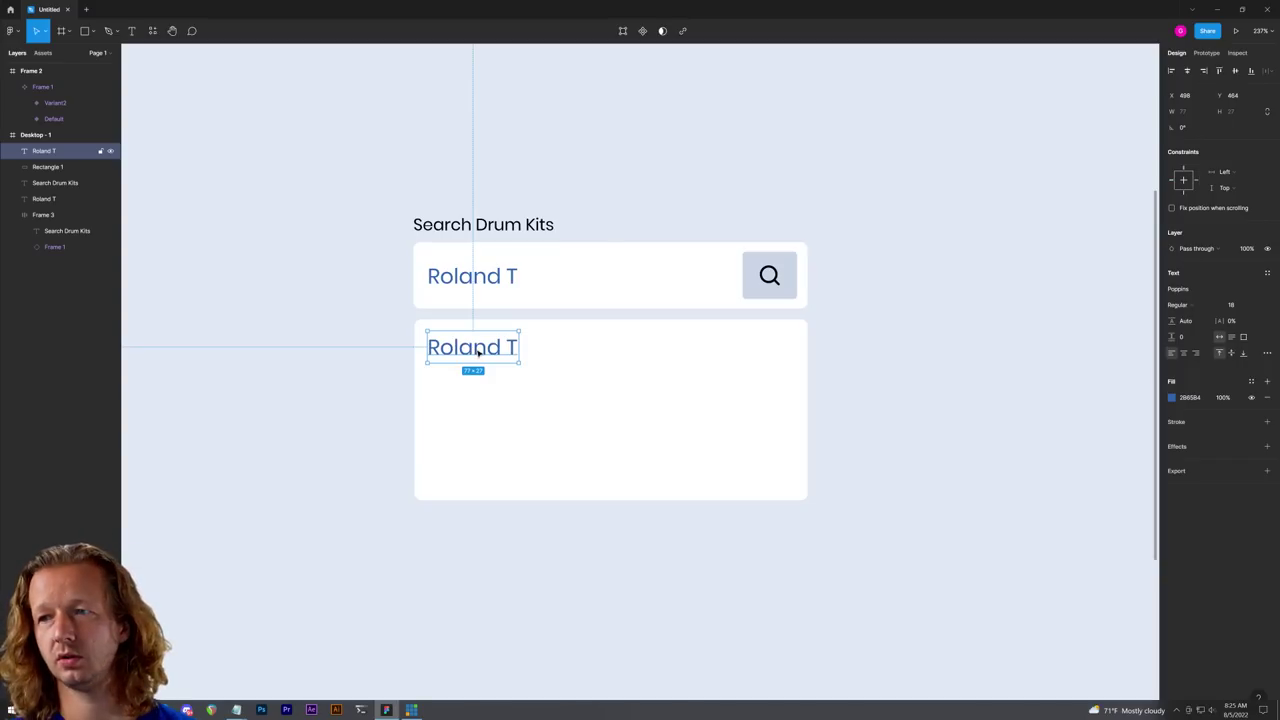
click(350, 355)
click(455, 346)
double_click(487, 349)
key(Right)
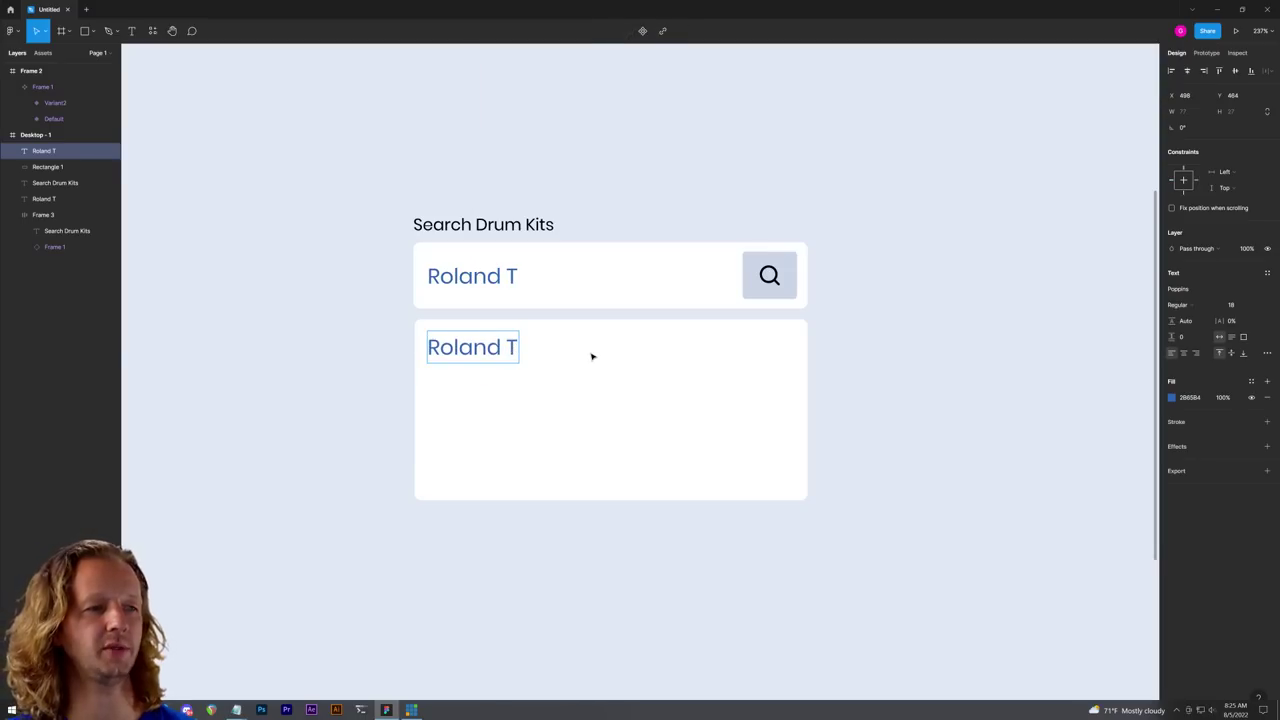
text(D-50K)
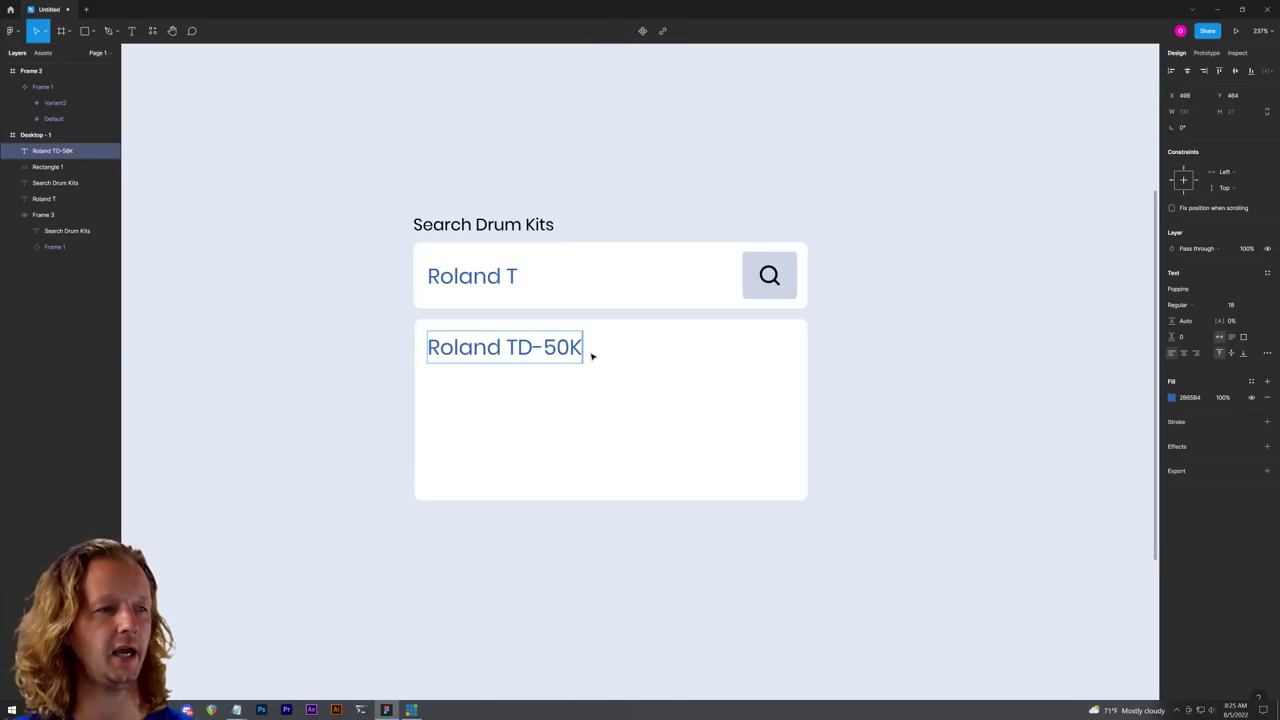
key(Escape)
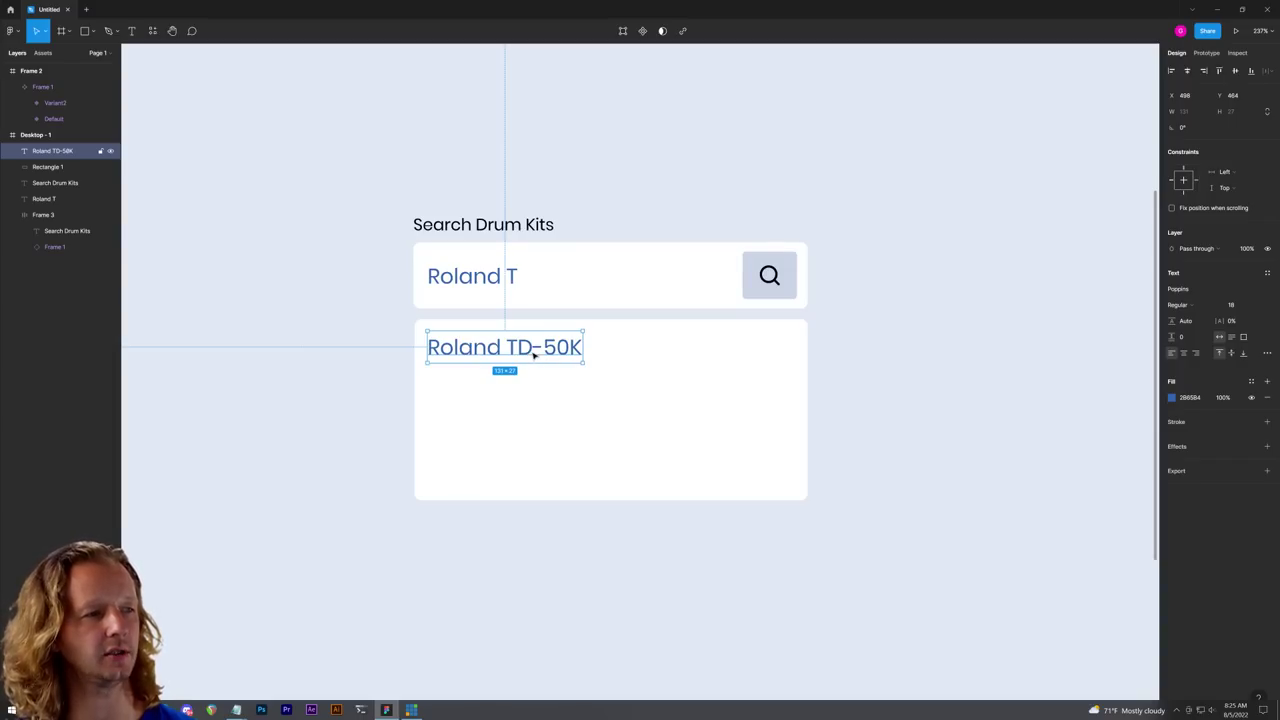
drag(520, 347, 525, 349)
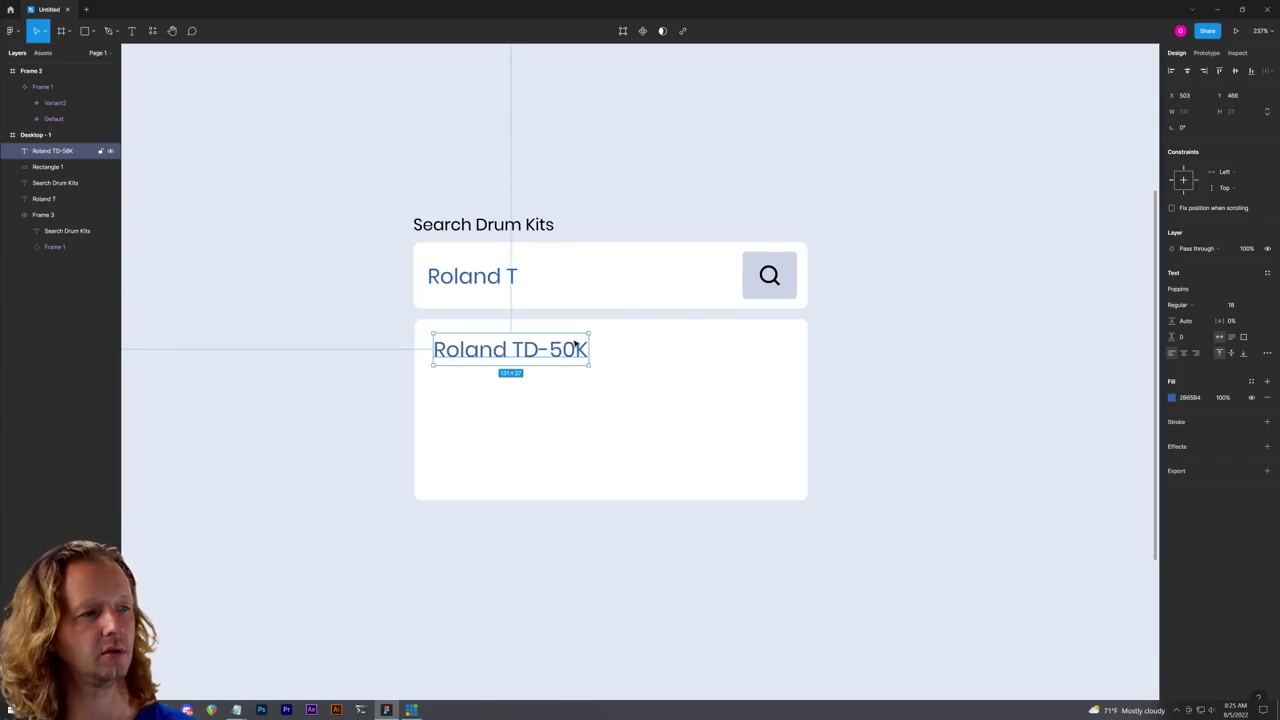
click(343, 350)
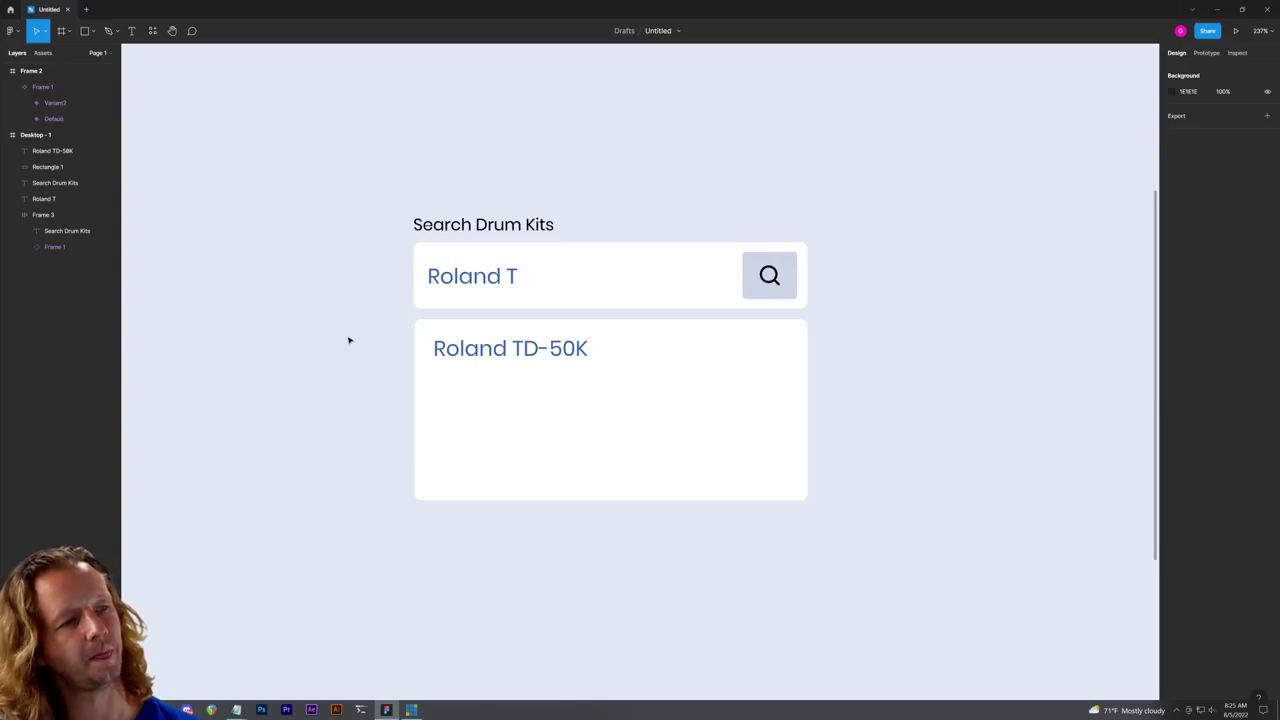
click(488, 350)
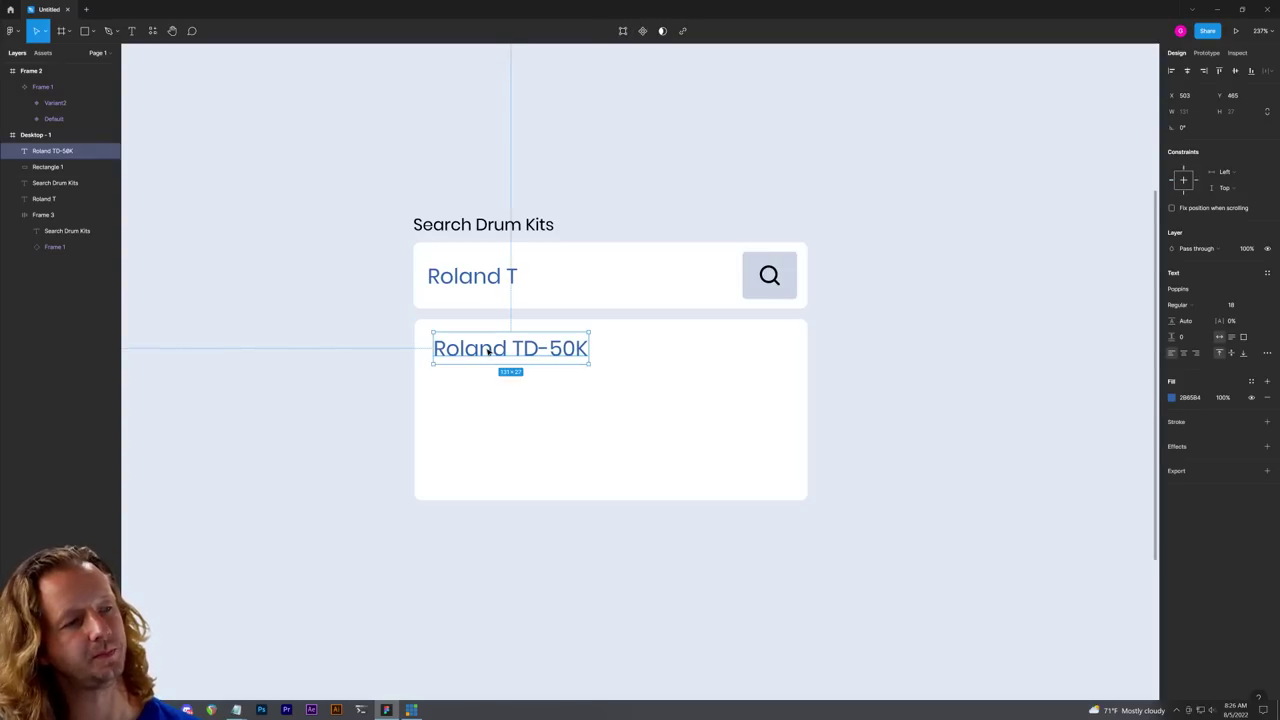
Step: Draw a 320×38 pale highlight bar over the TD-50K row, layered behind the text
click(302, 330)
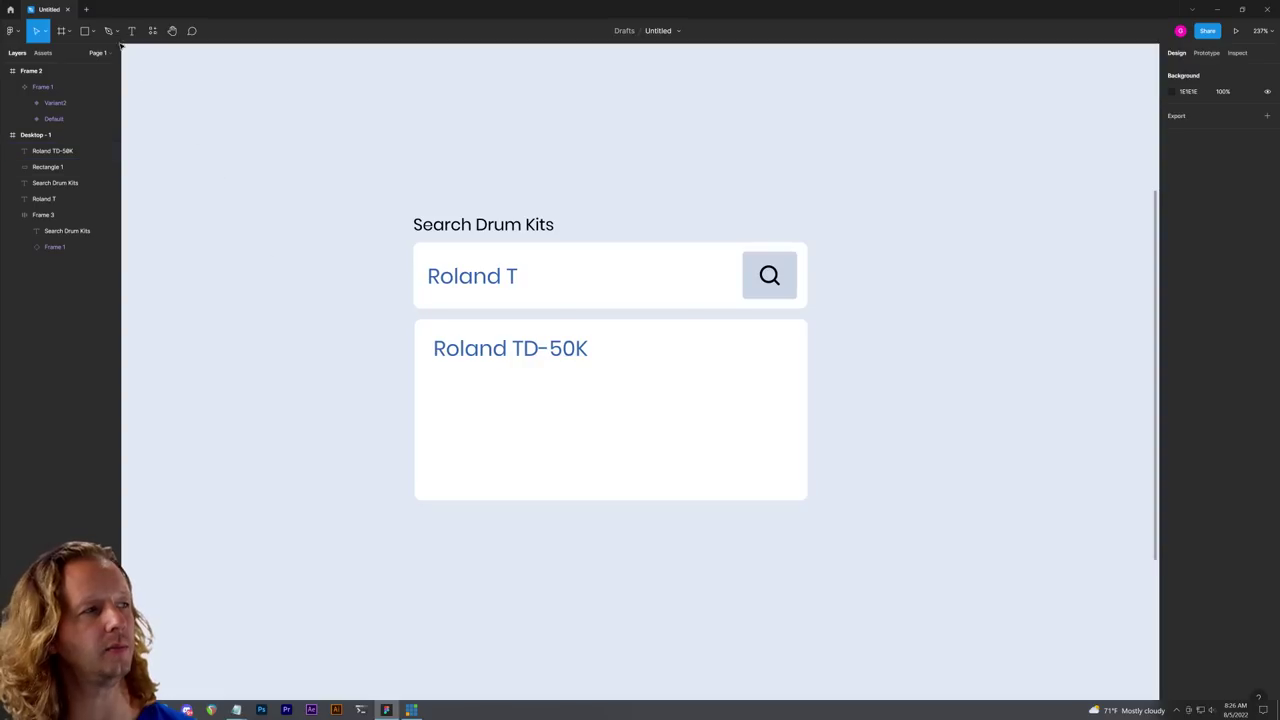
click(88, 33)
drag(418, 326, 802, 374)
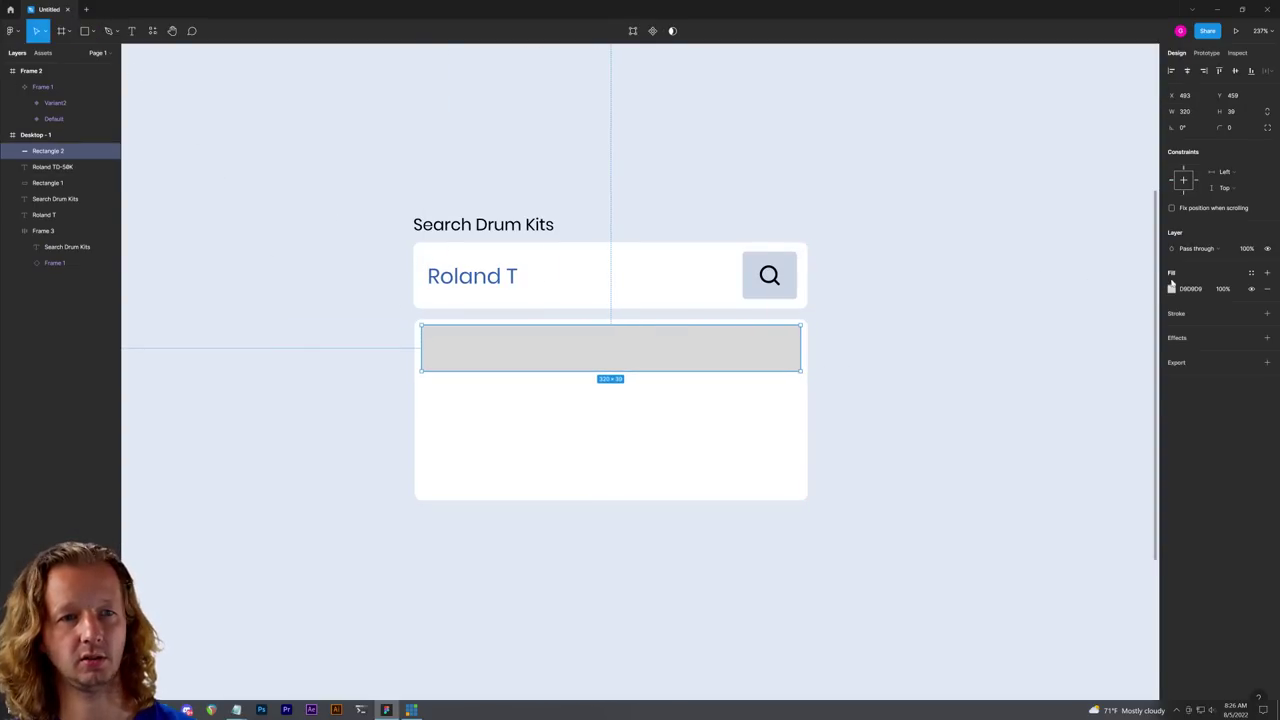
click(1172, 289)
click(1053, 440)
click(930, 404)
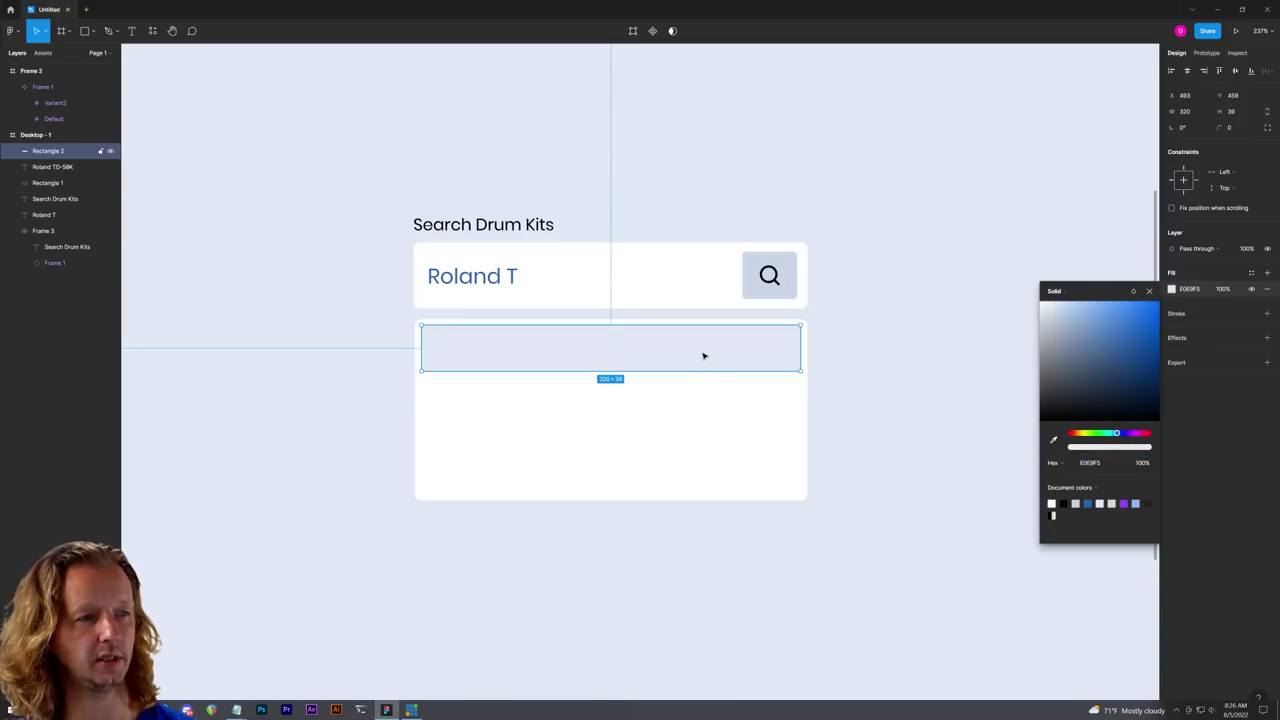
drag(50, 150, 57, 173)
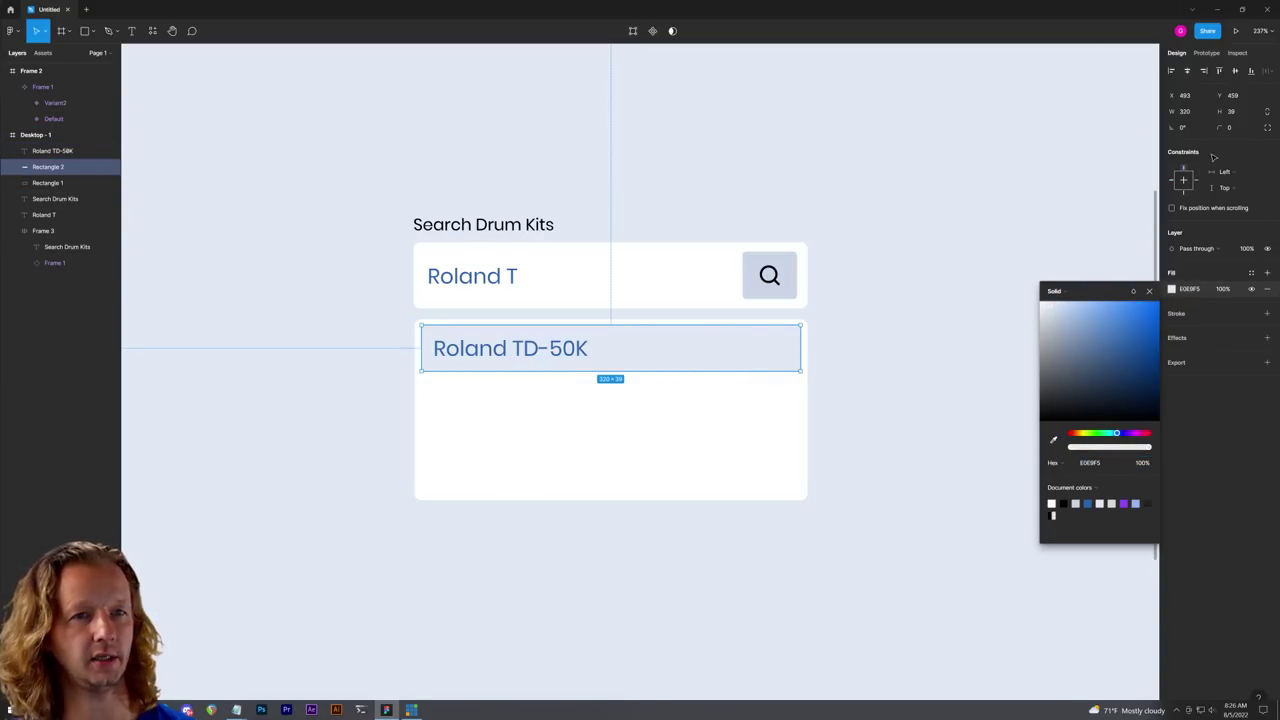
Step: Round the bar's corners to 3, lighten its fill to EDF4FD, and select it with the text
click(1231, 128)
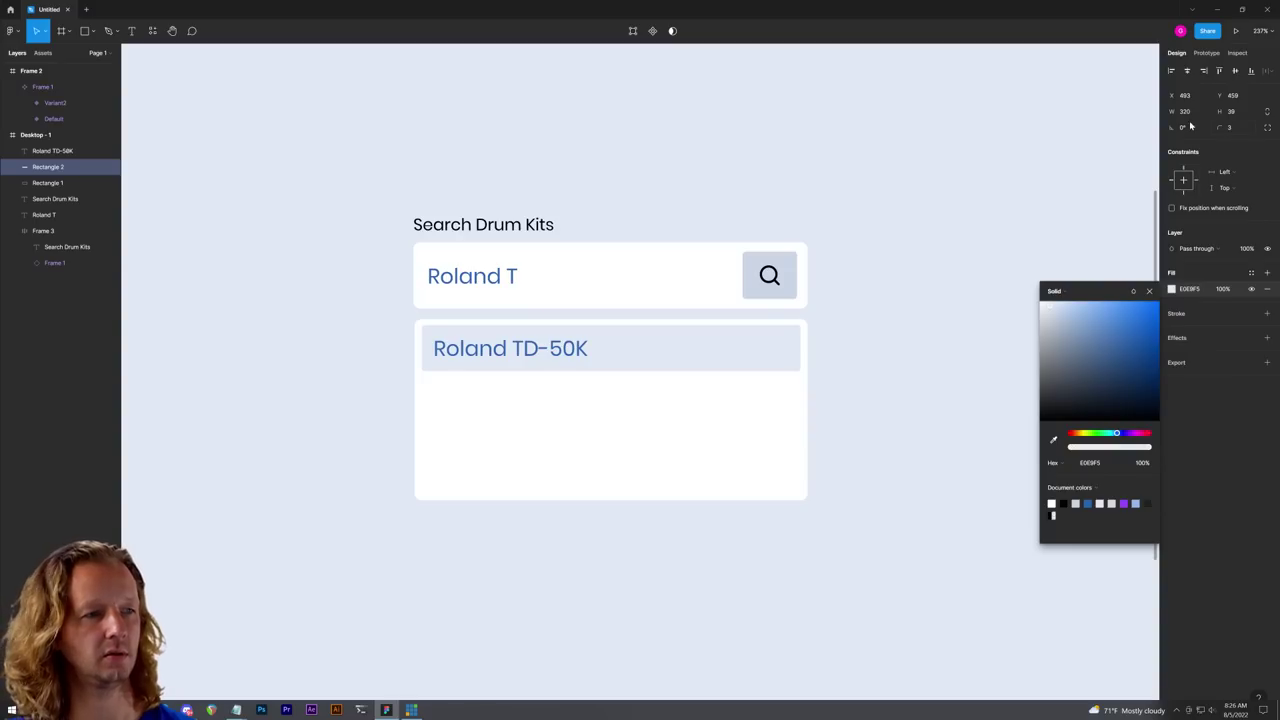
click(911, 194)
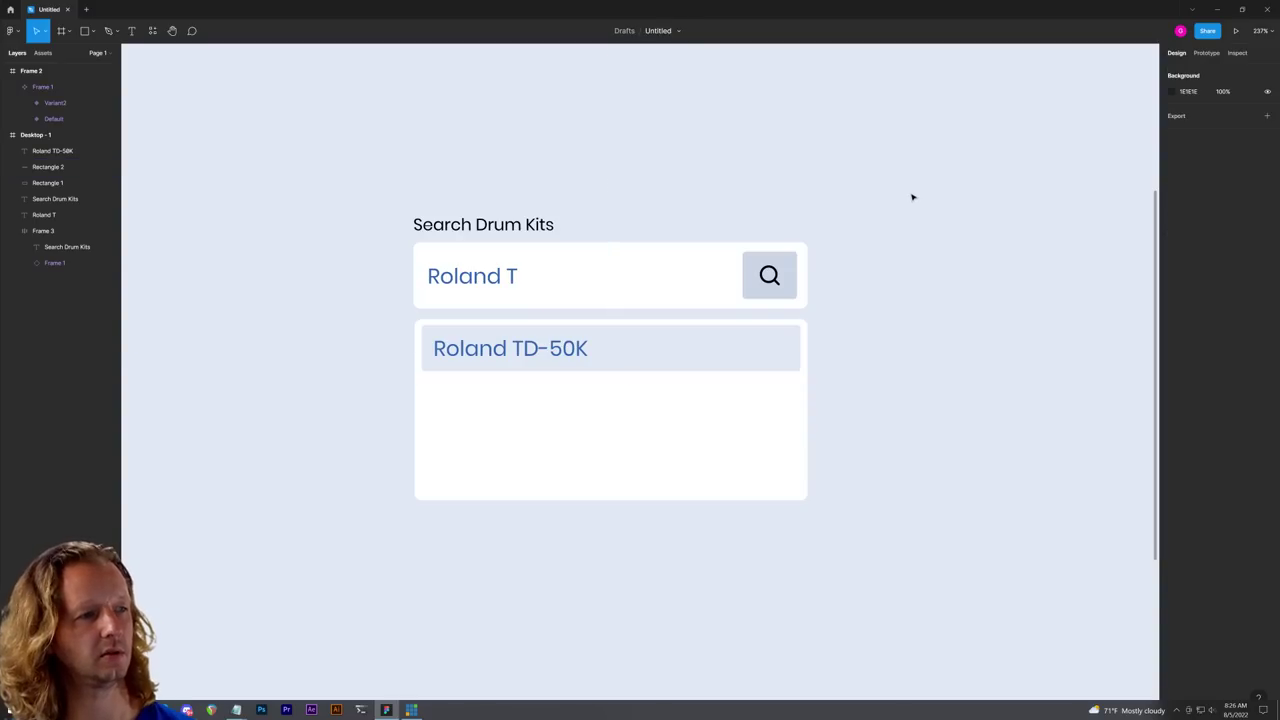
click(749, 361)
click(1171, 289)
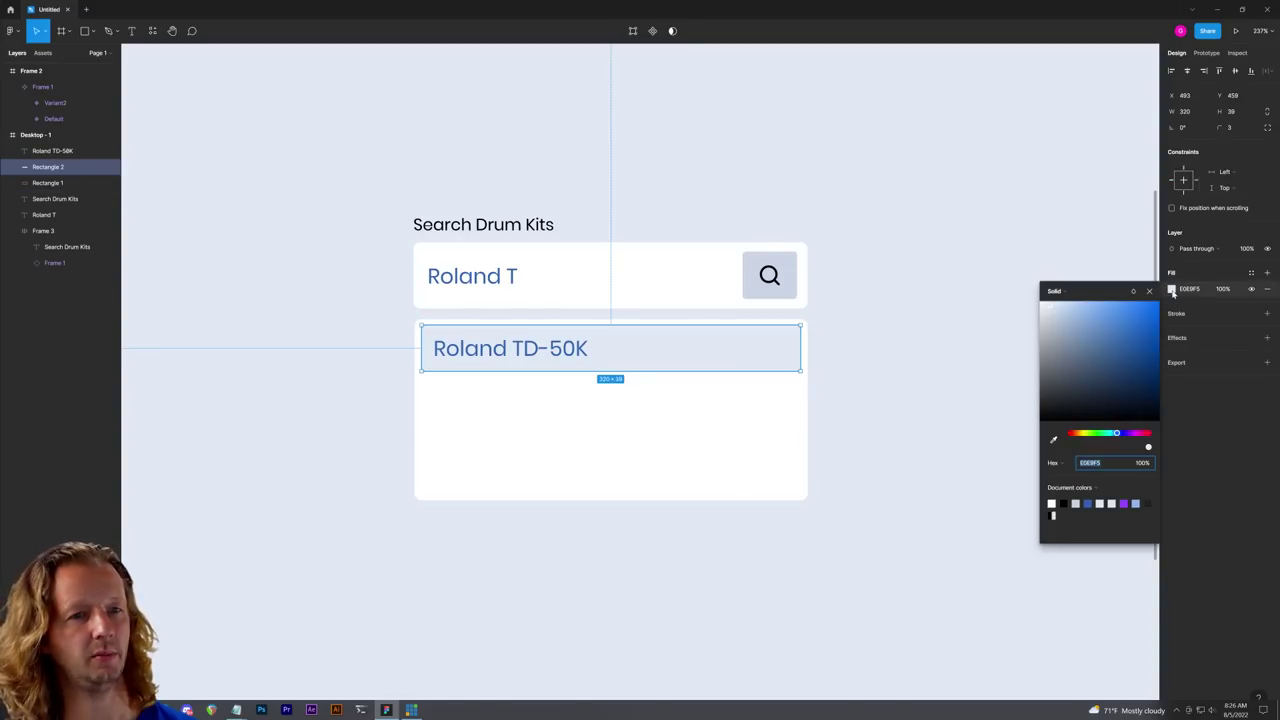
click(1047, 305)
click(1018, 188)
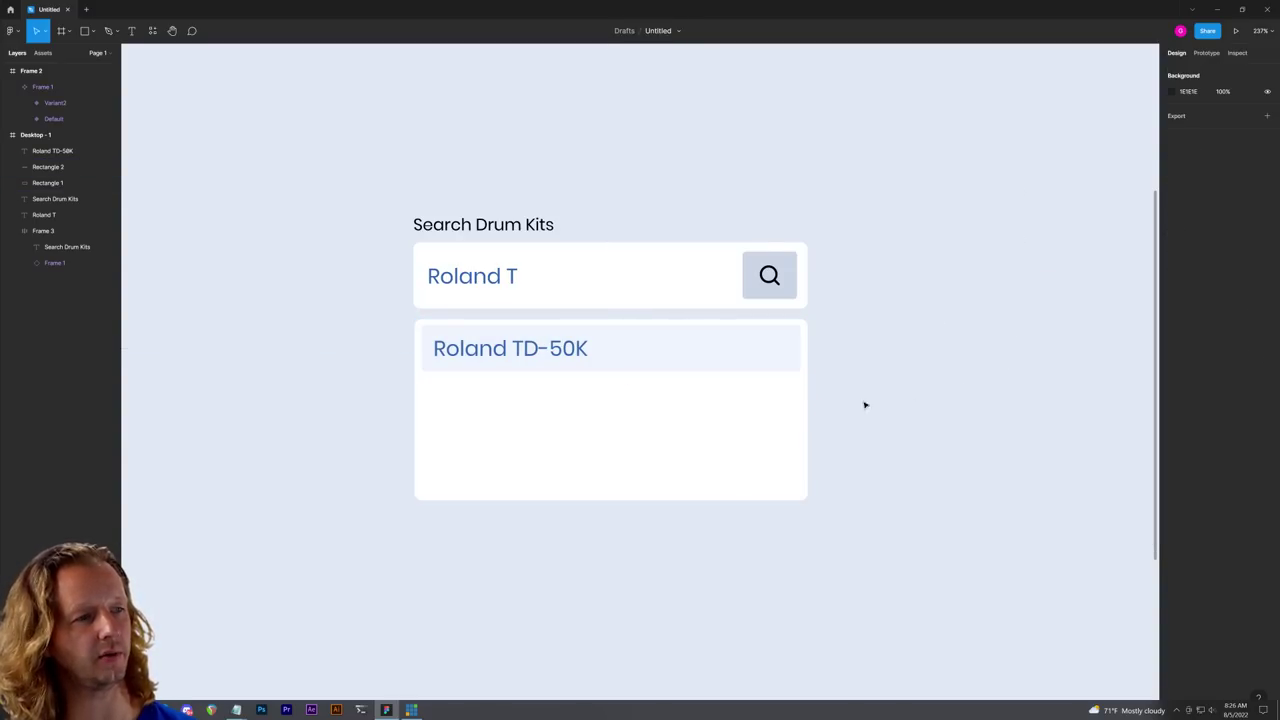
click(520, 348)
shift+click(658, 357)
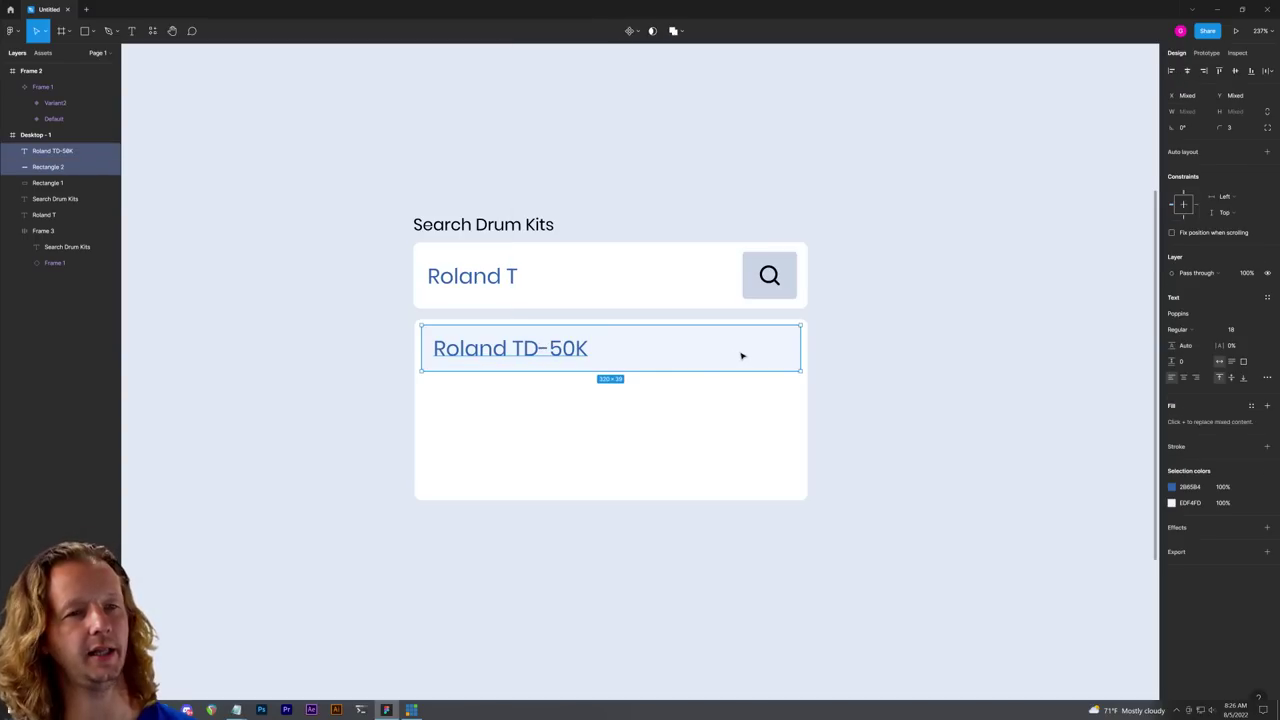
Step: Wrap the TD-50K text and highlight bar in a vertically centered auto-layout frame
click(861, 345)
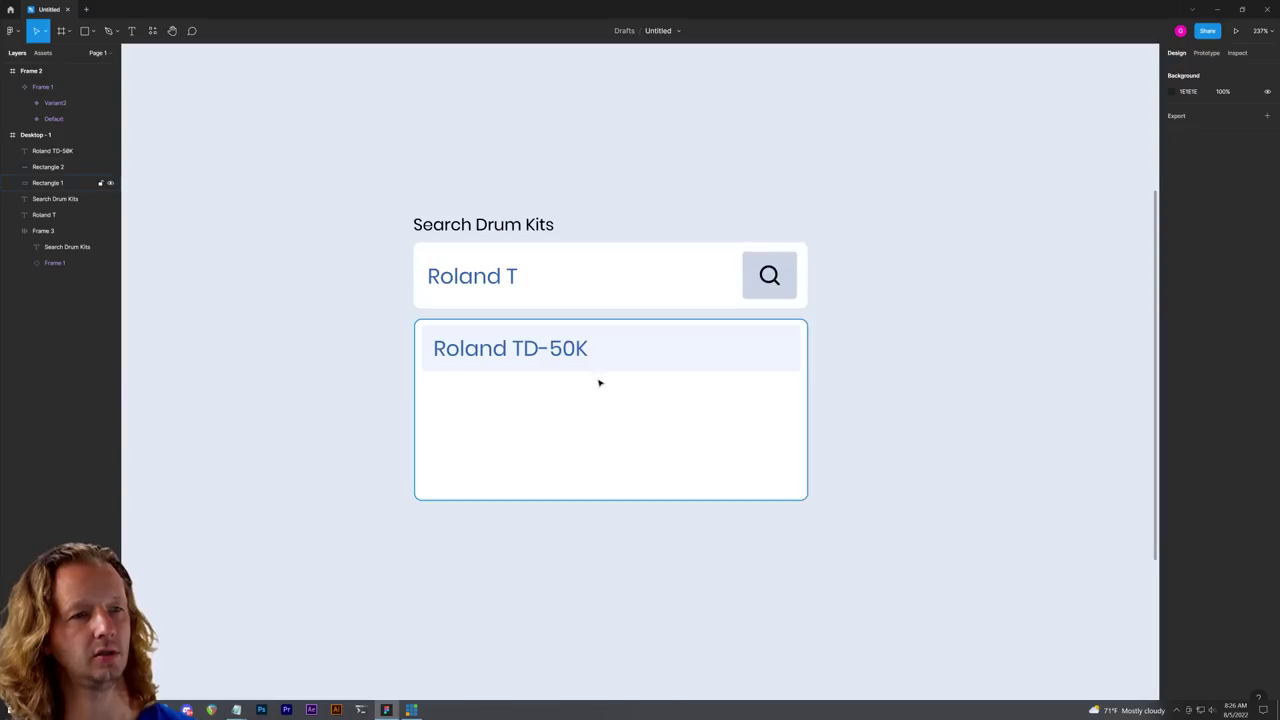
click(537, 356)
shift+click(686, 357)
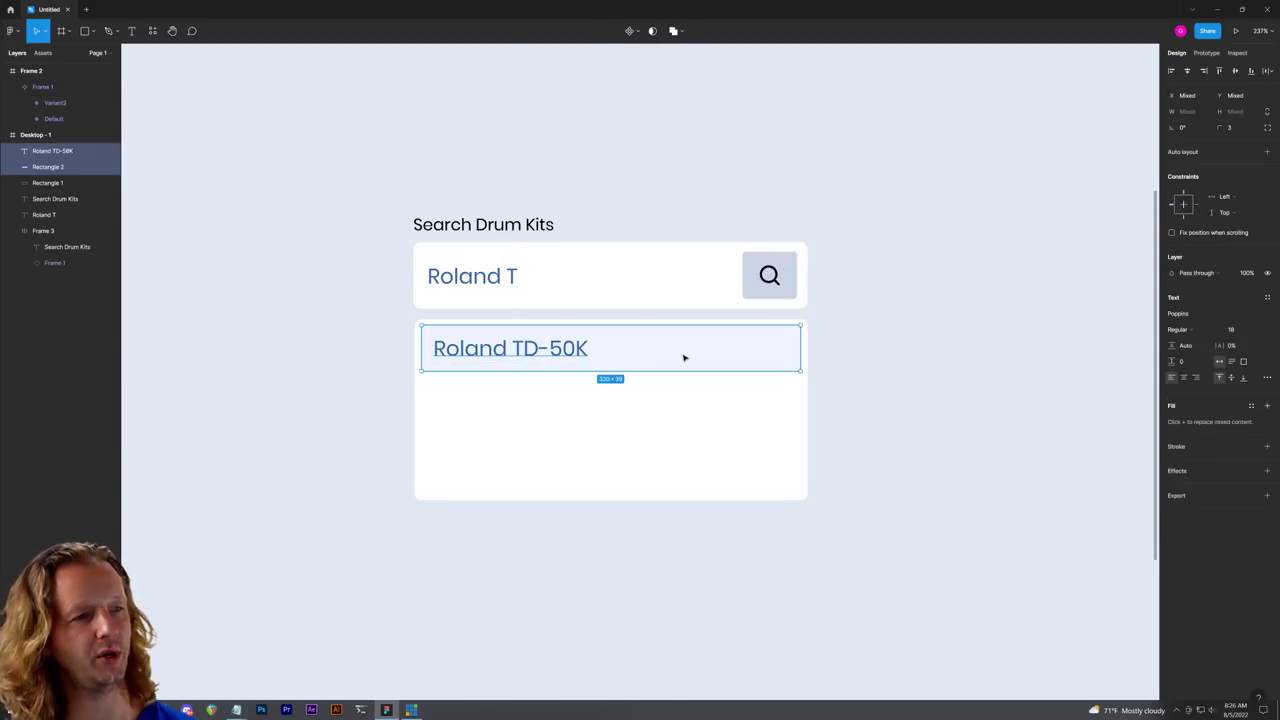
click(1267, 153)
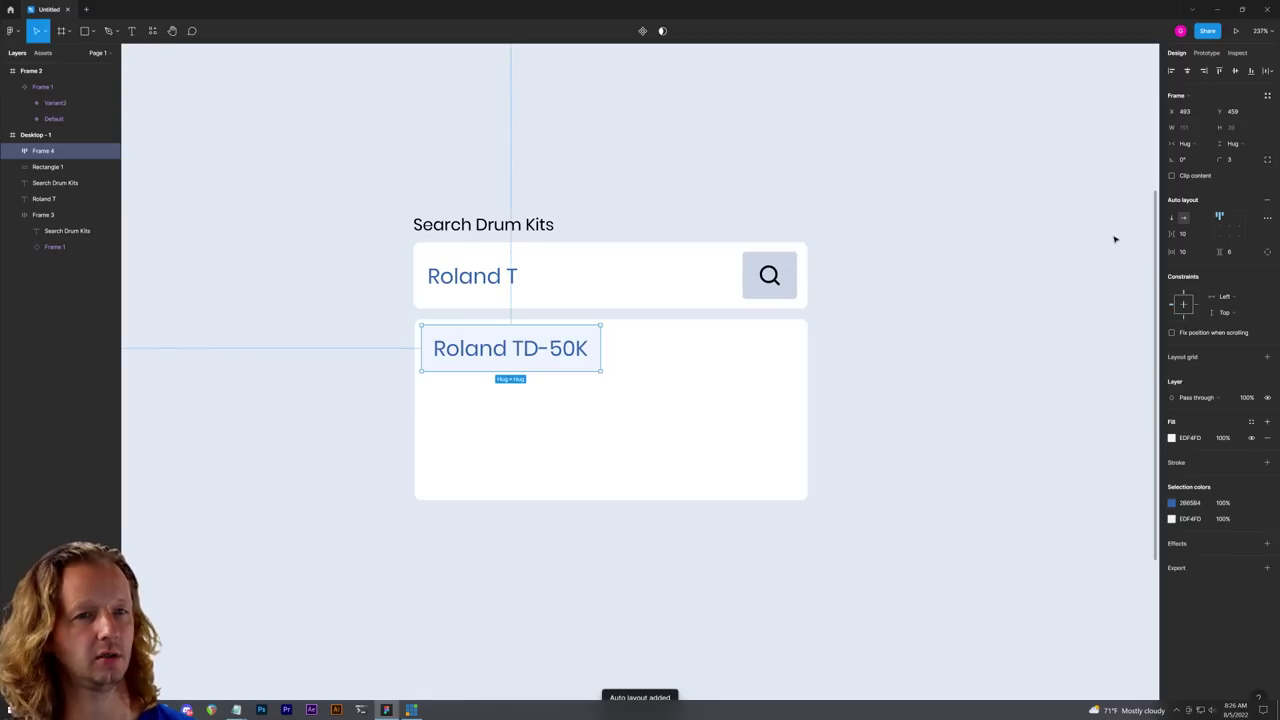
click(1219, 226)
drag(603, 348, 800, 346)
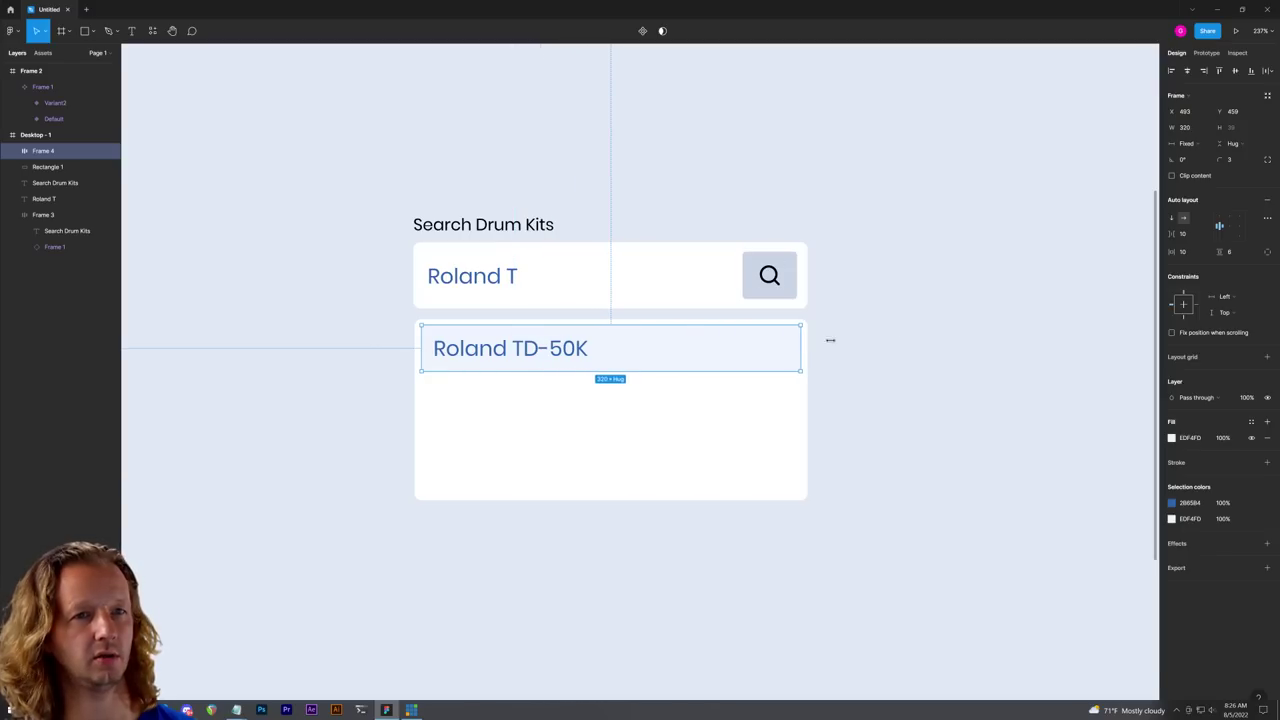
Step: Stretch the row to 321 wide across the results box and make it a component
click(1187, 148)
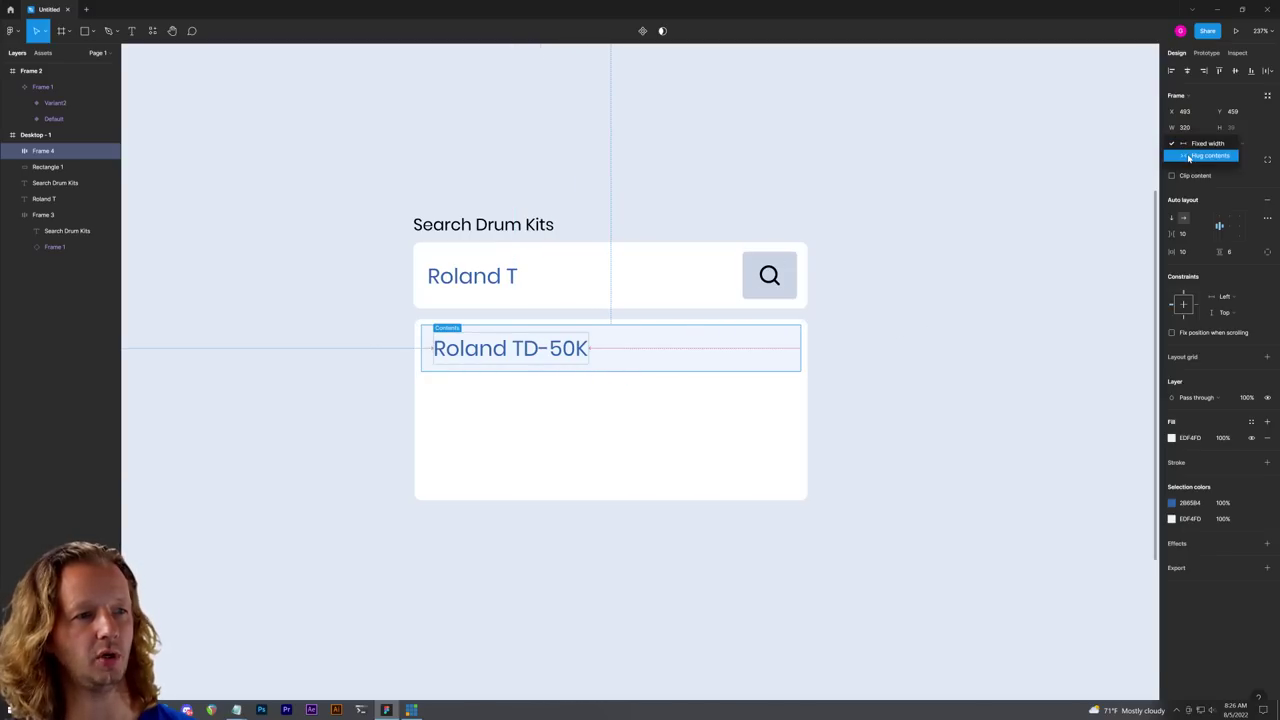
click(1188, 157)
click(1190, 148)
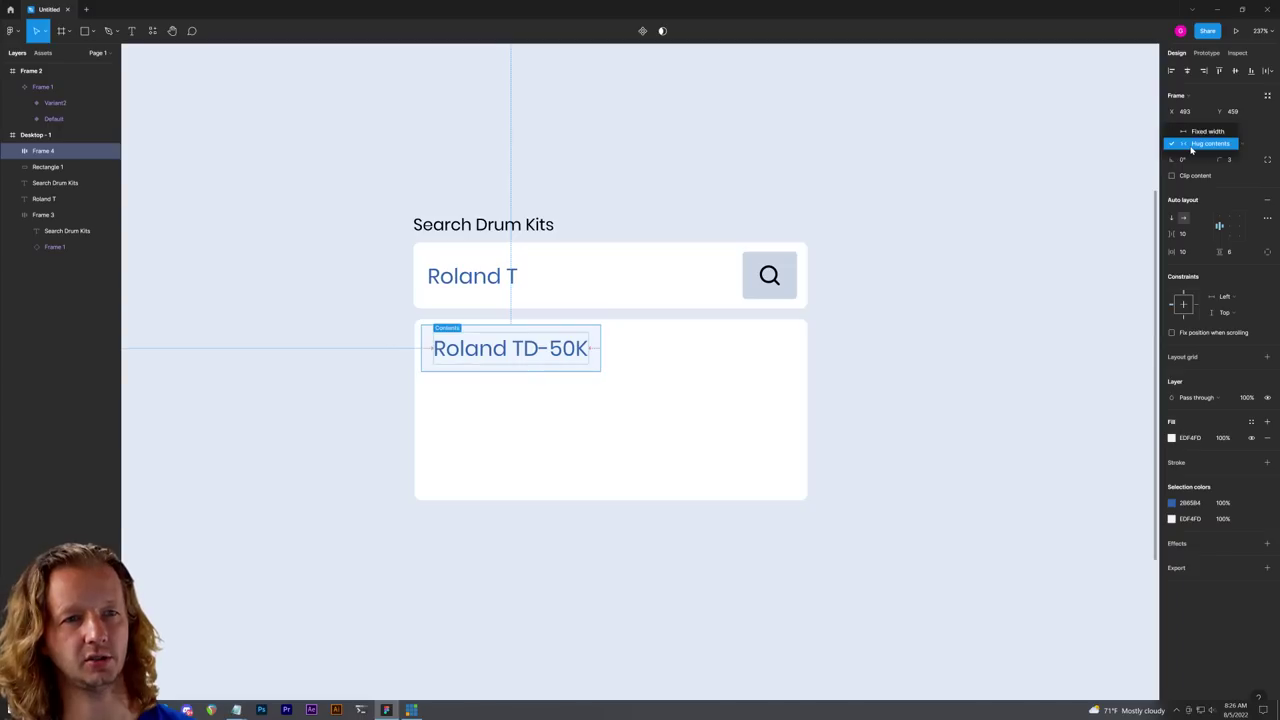
click(874, 340)
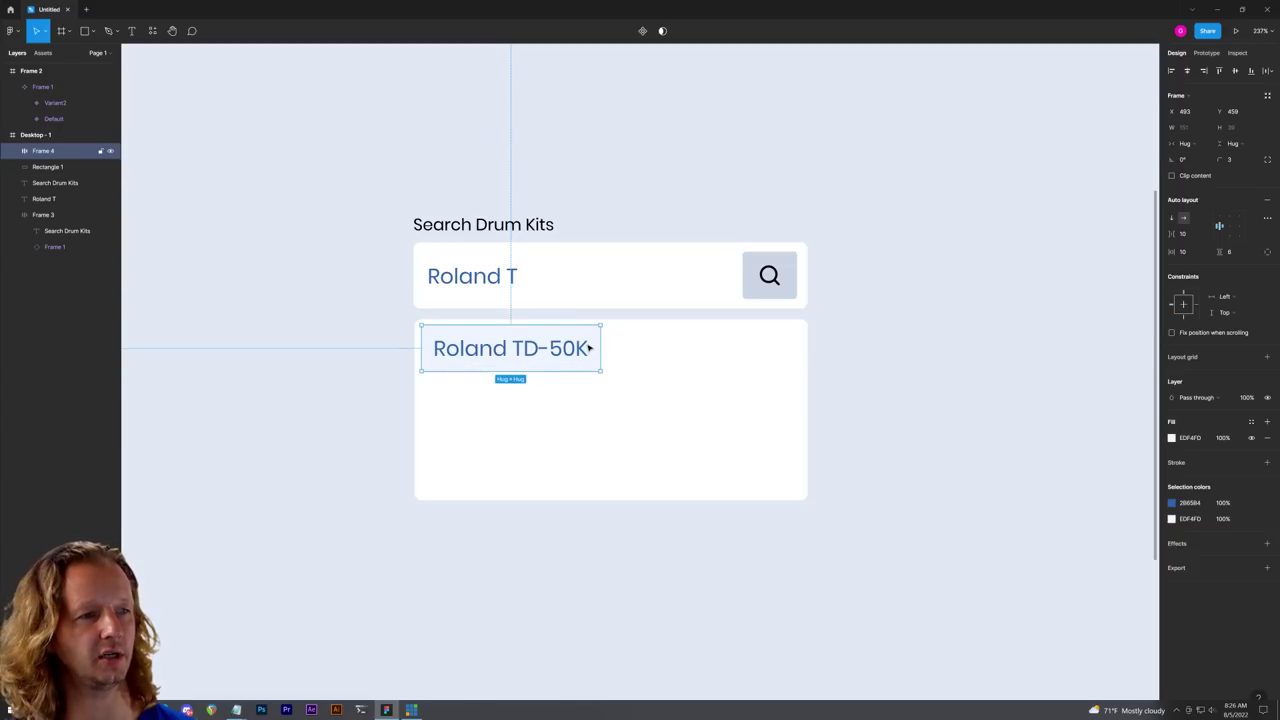
drag(600, 348, 803, 340)
click(879, 330)
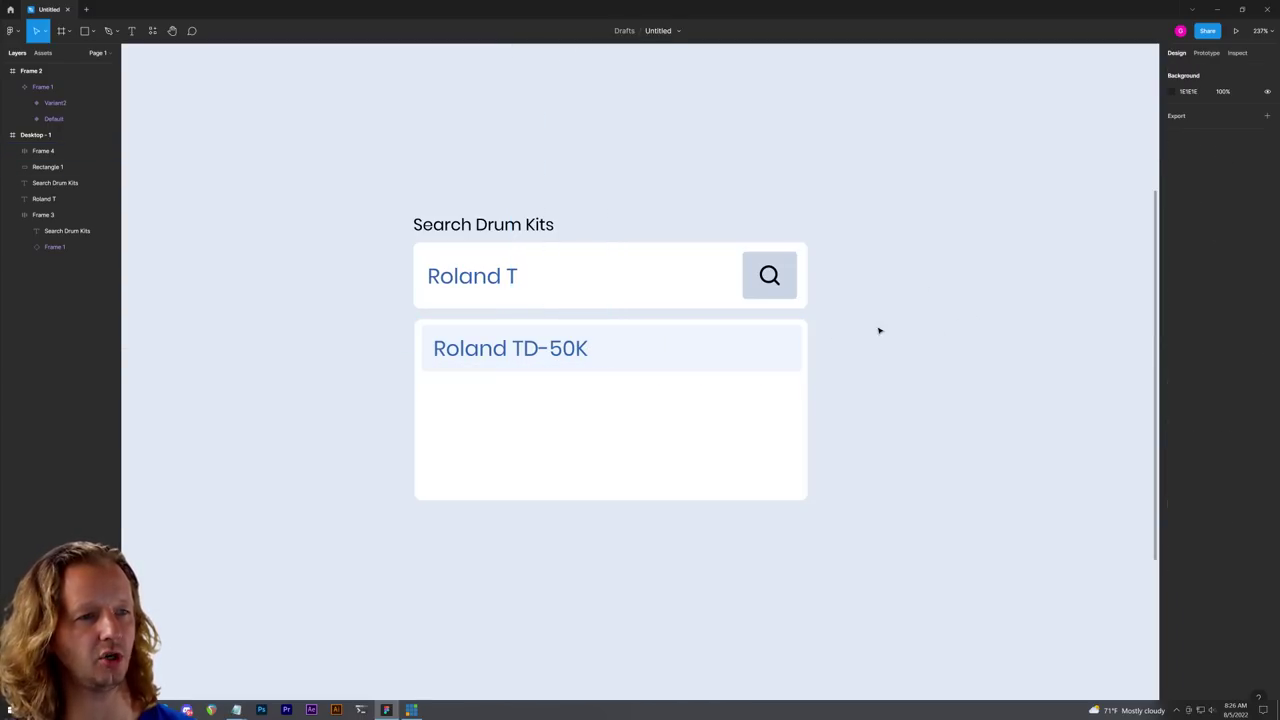
click(552, 352)
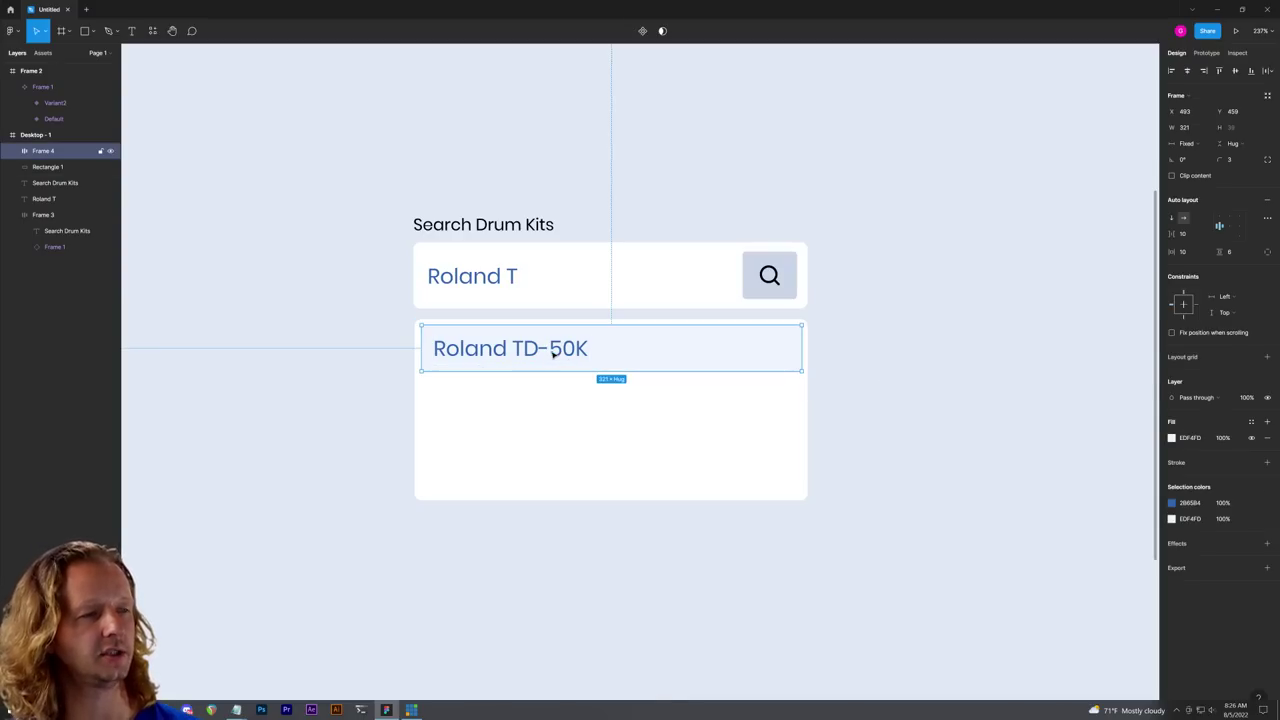
click(641, 31)
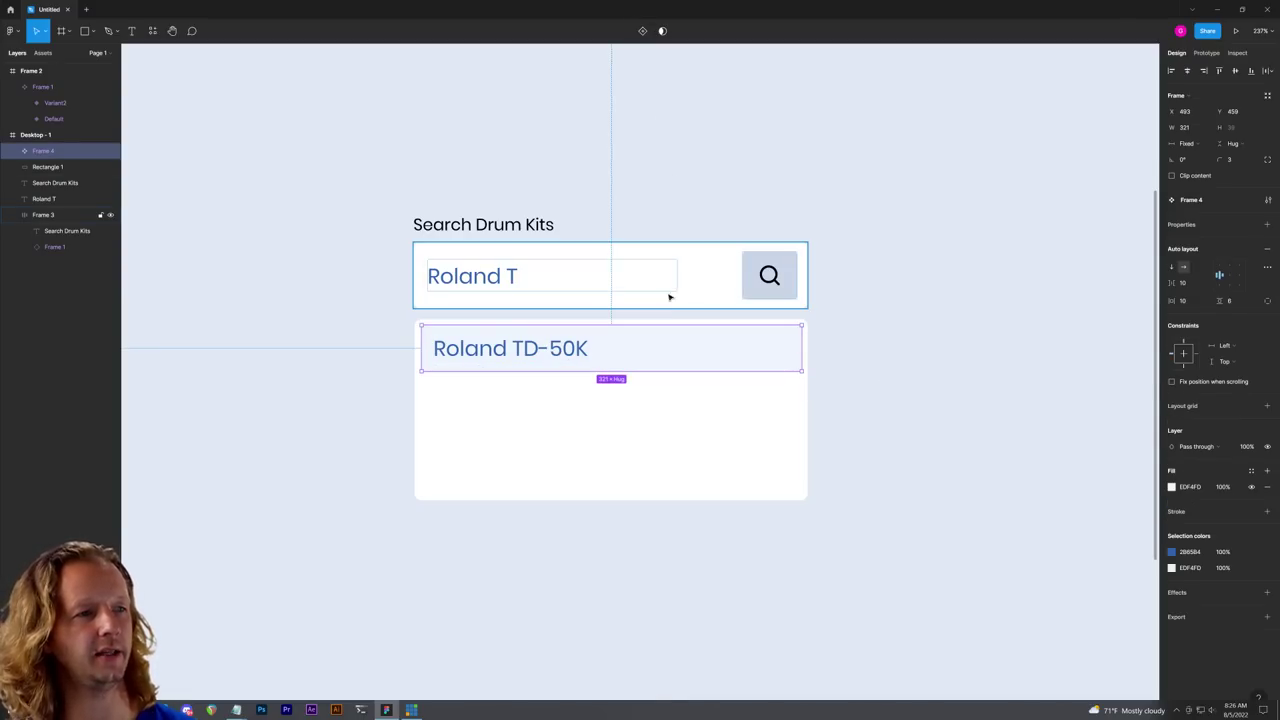
Step: Add a second variant to the TD-50K component and move the set into Frame 2 below the search-button variants
click(641, 31)
scroll(834, 249, down, 5)
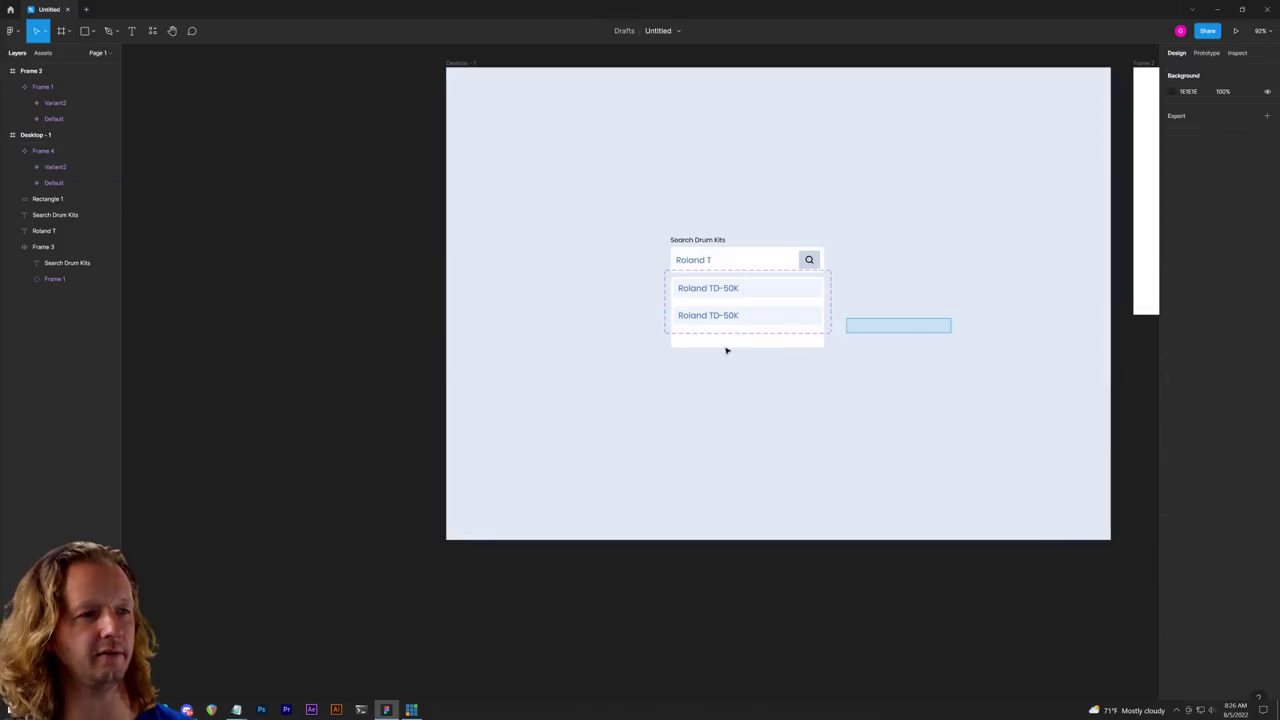
click(877, 340)
scroll(760, 350, right, 3)
scroll(658, 358, right, 2)
drag(404, 321, 871, 263)
click(931, 240)
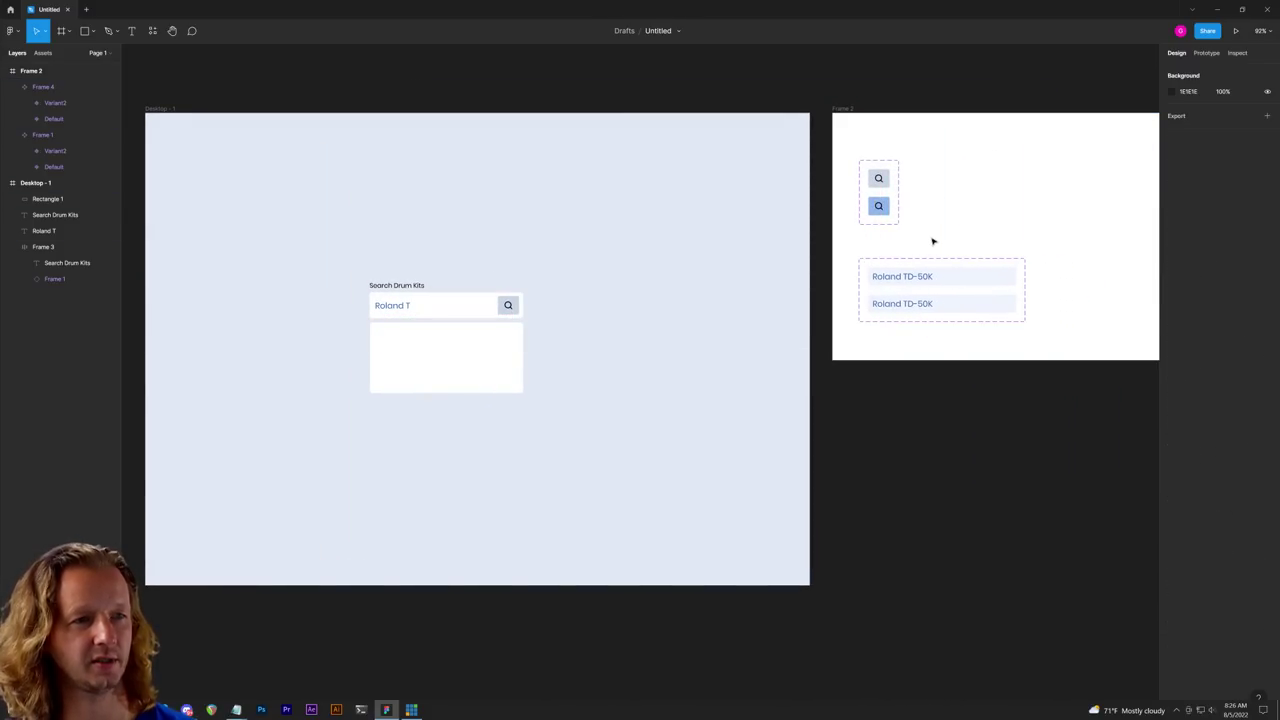
Step: Select the lower Variant2 row and open its fill colour
scroll(766, 303, right, 3)
scroll(825, 299, up, 2)
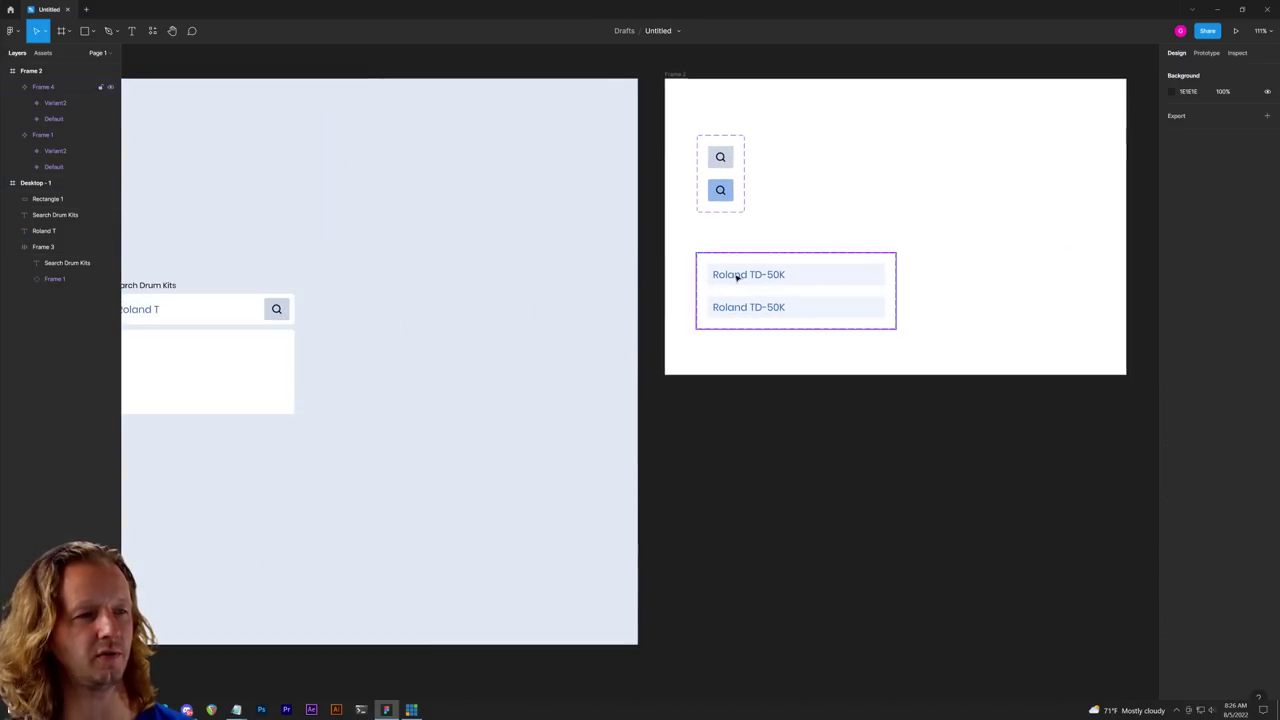
scroll(790, 258, up, 3)
click(798, 251)
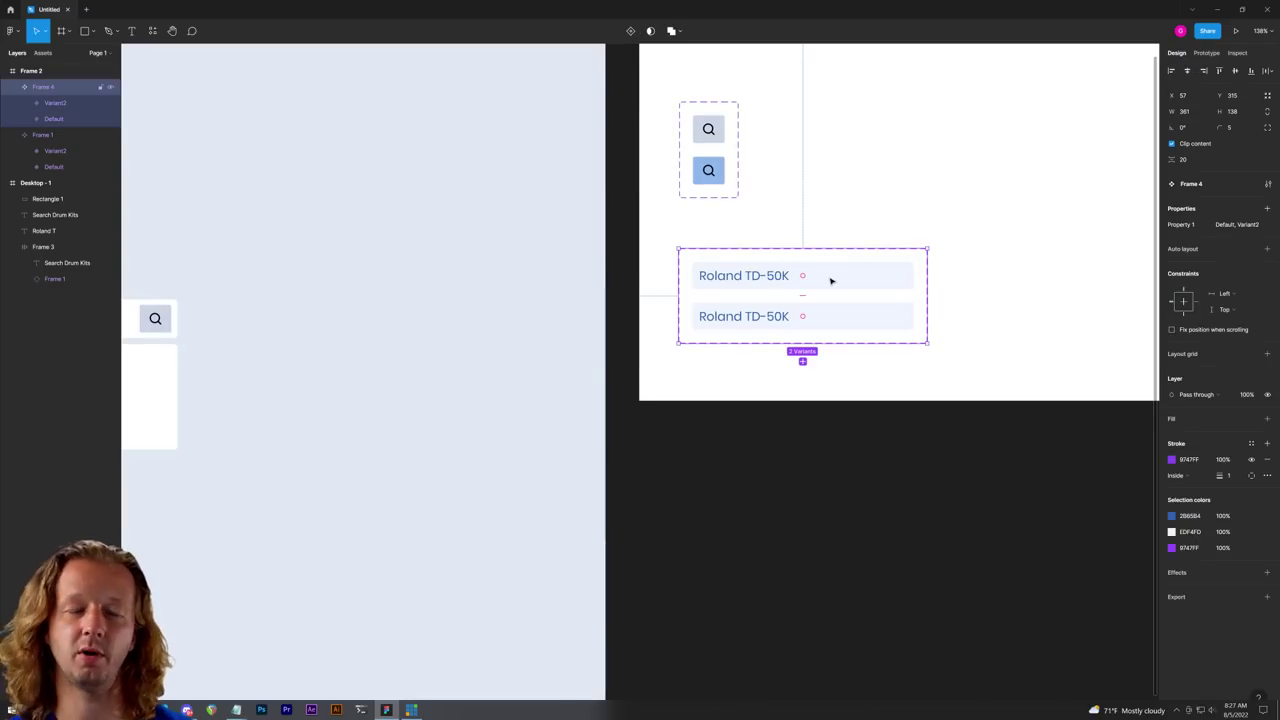
click(859, 316)
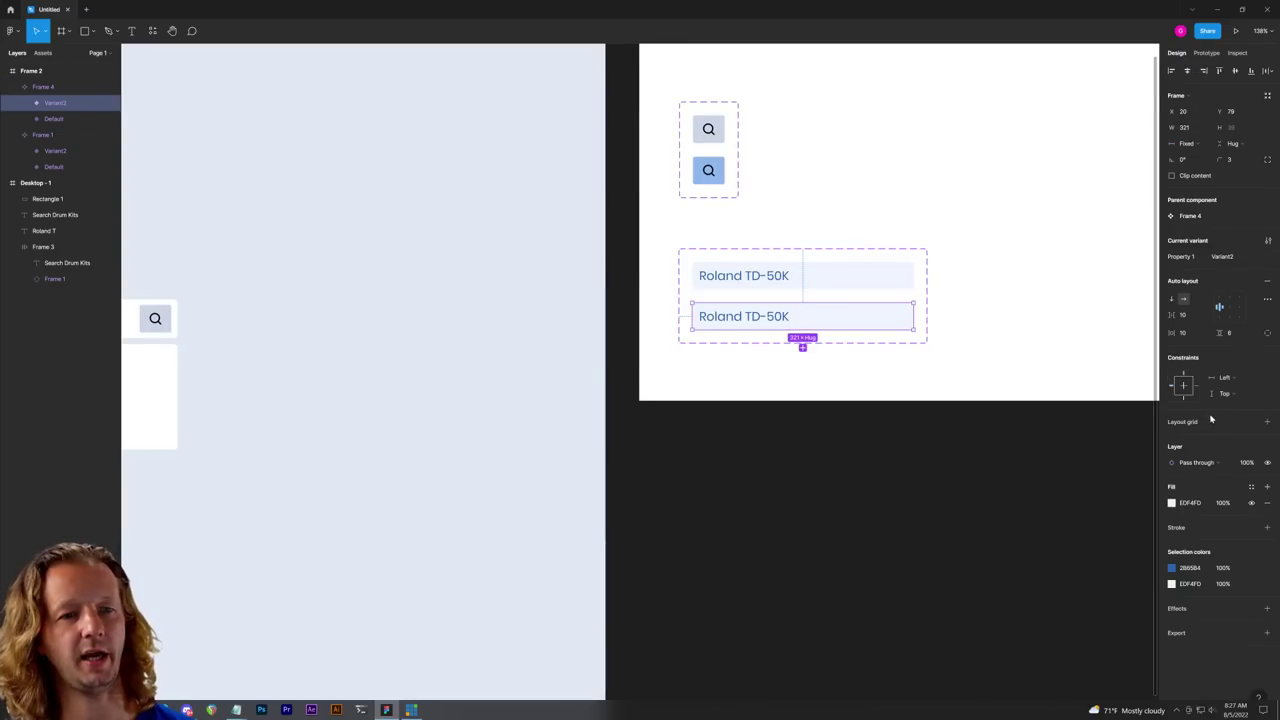
click(1172, 503)
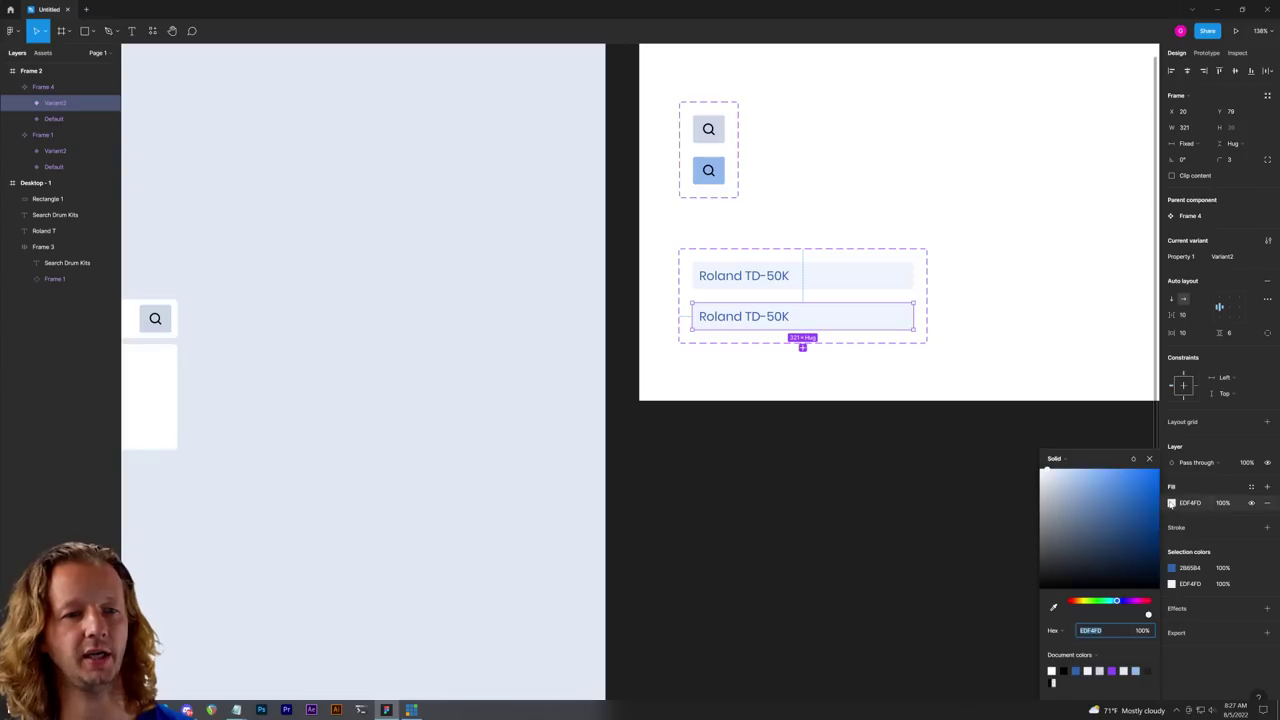
Step: Fill Variant2 with DAE6F8 and make the Default row swap to it while hovering
click(1053, 478)
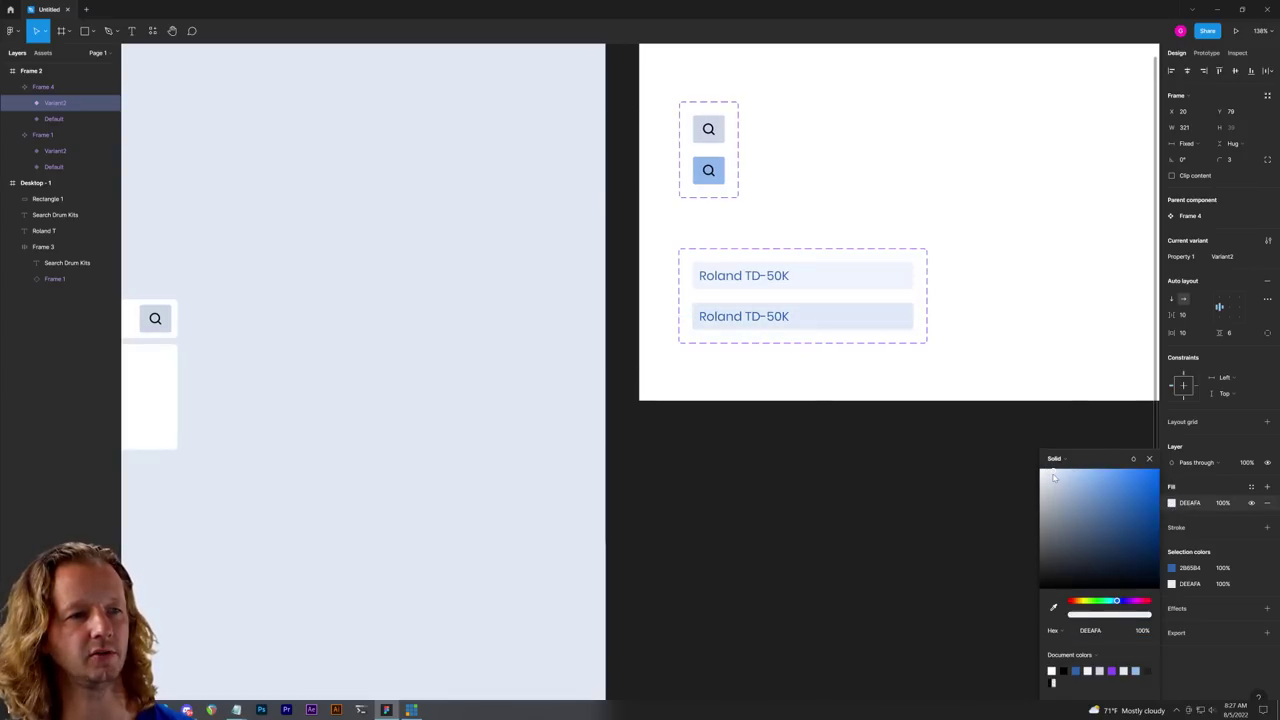
click(911, 275)
key(alt+9)
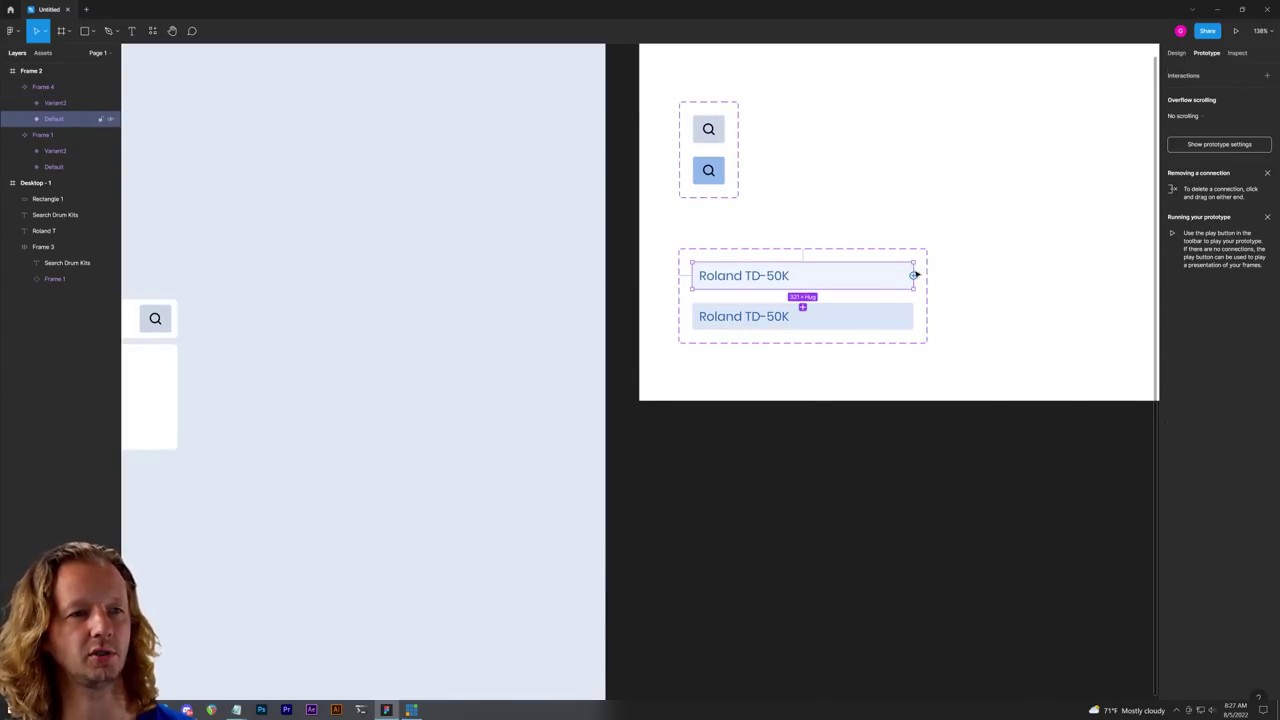
drag(913, 276, 886, 313)
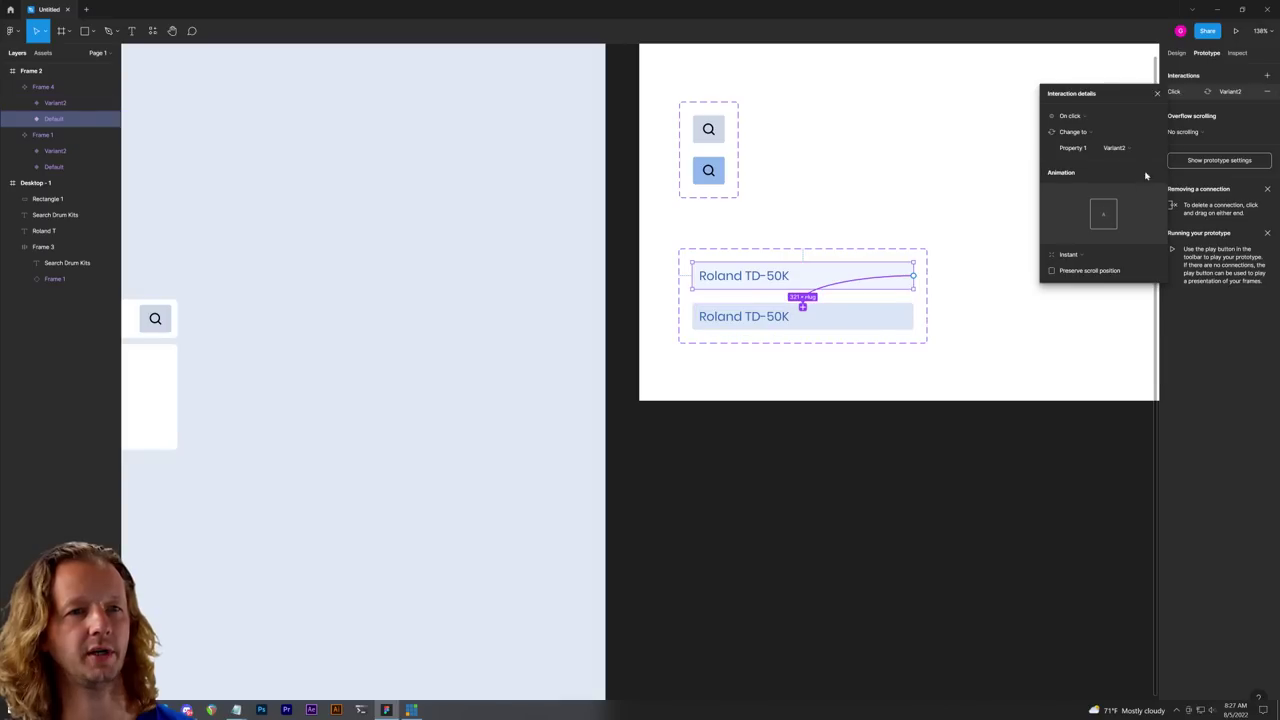
click(1078, 116)
click(1084, 142)
click(979, 366)
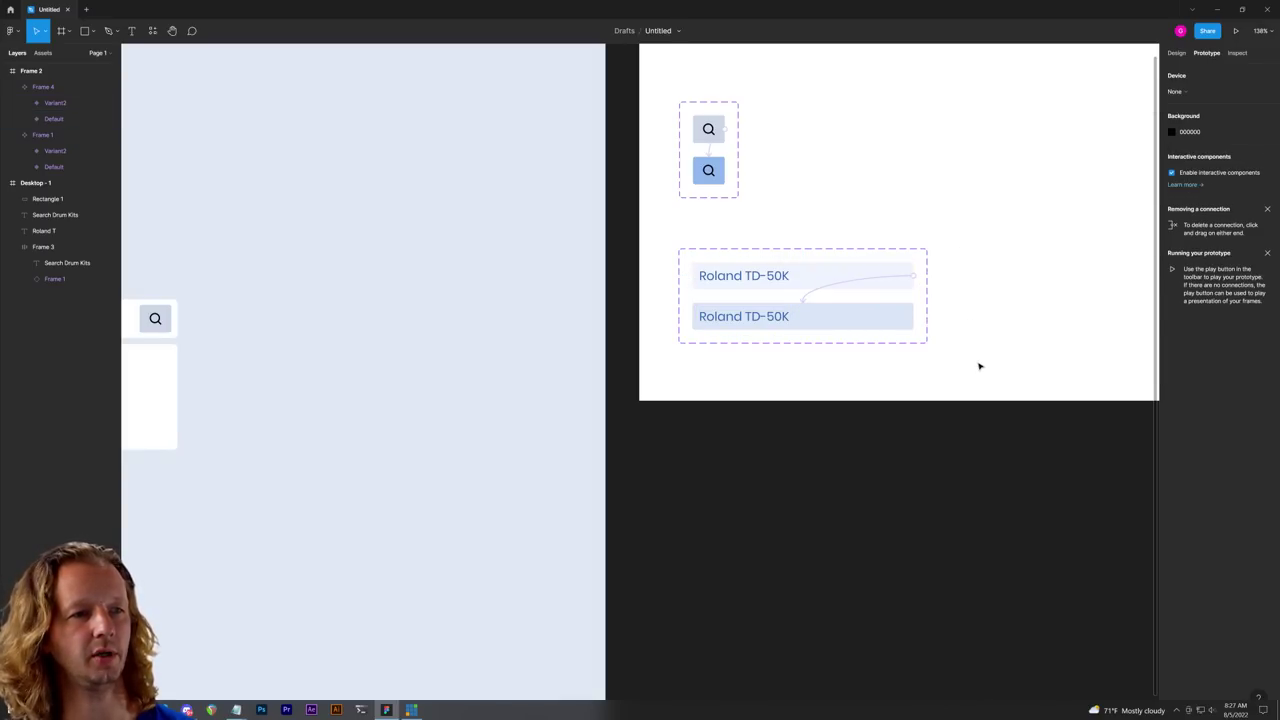
Step: Drag a Roland TD-50K instance from the component list into the search dropdown
drag(703, 409, 1012, 411)
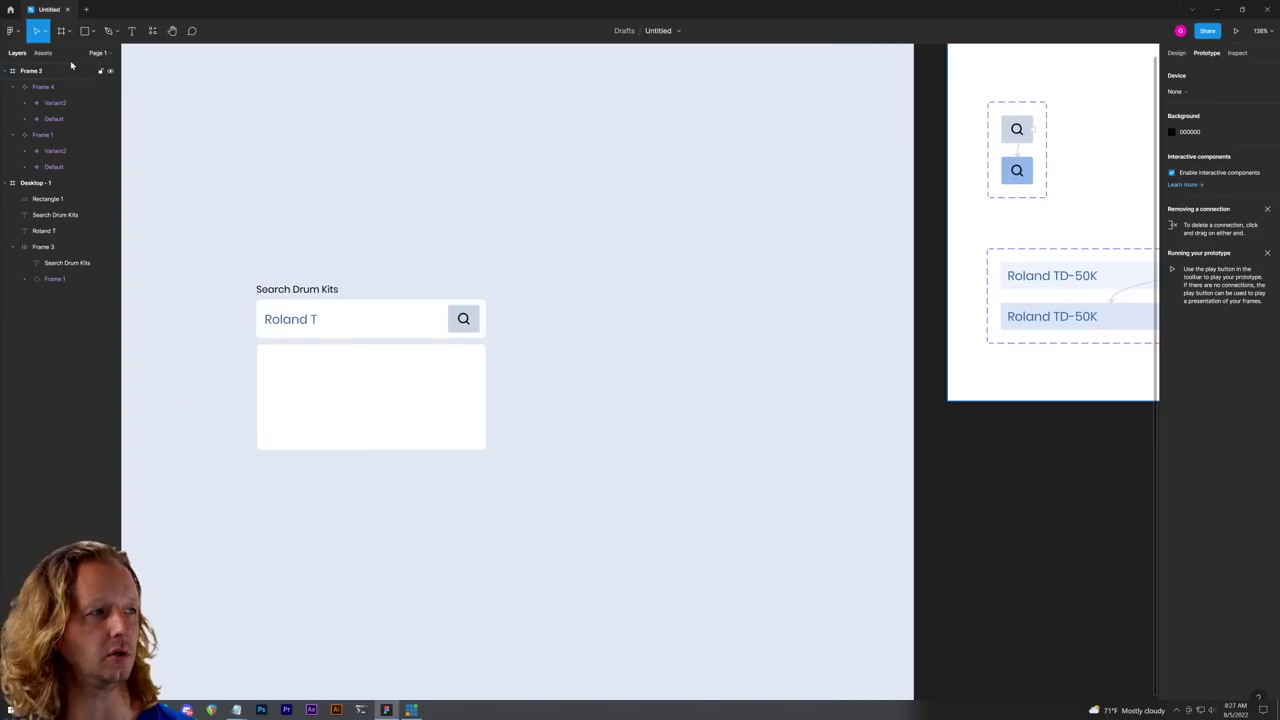
click(152, 30)
drag(172, 133, 335, 366)
Step: Wrap the placed TD-50K row in an auto-layout frame and duplicate it into three rows
scroll(335, 366, up, 5)
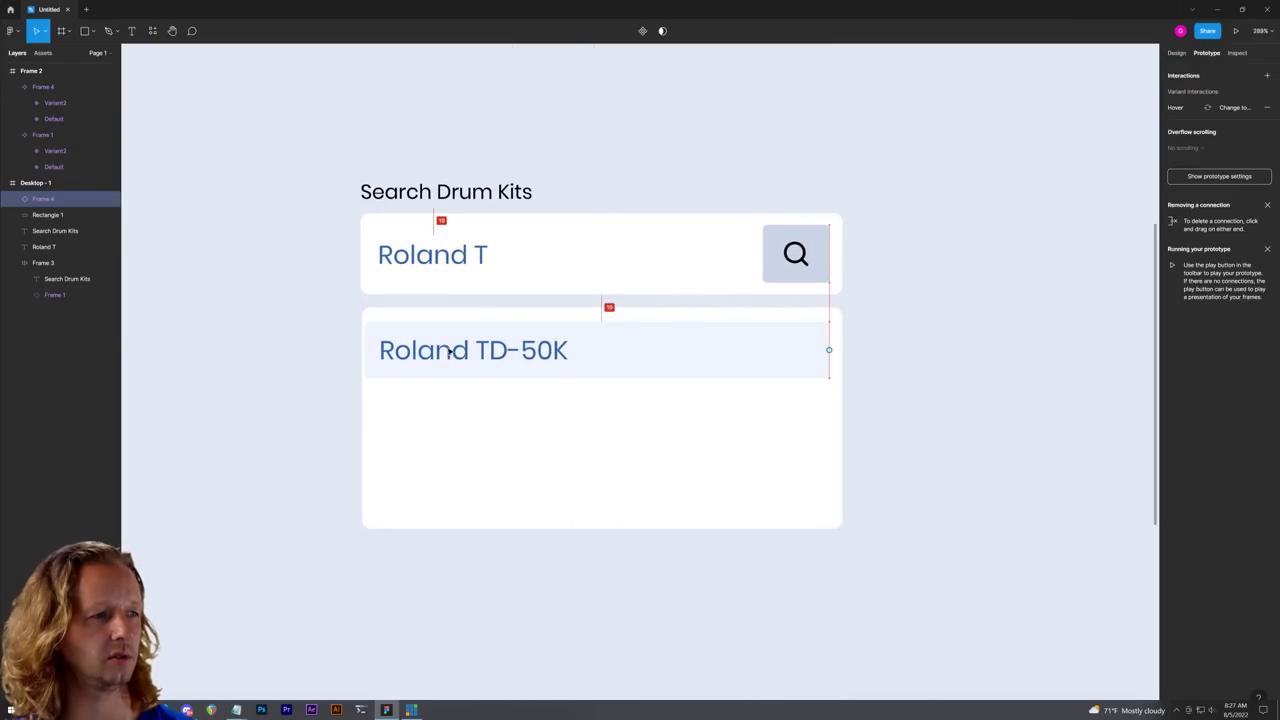
drag(454, 347, 456, 348)
click(947, 386)
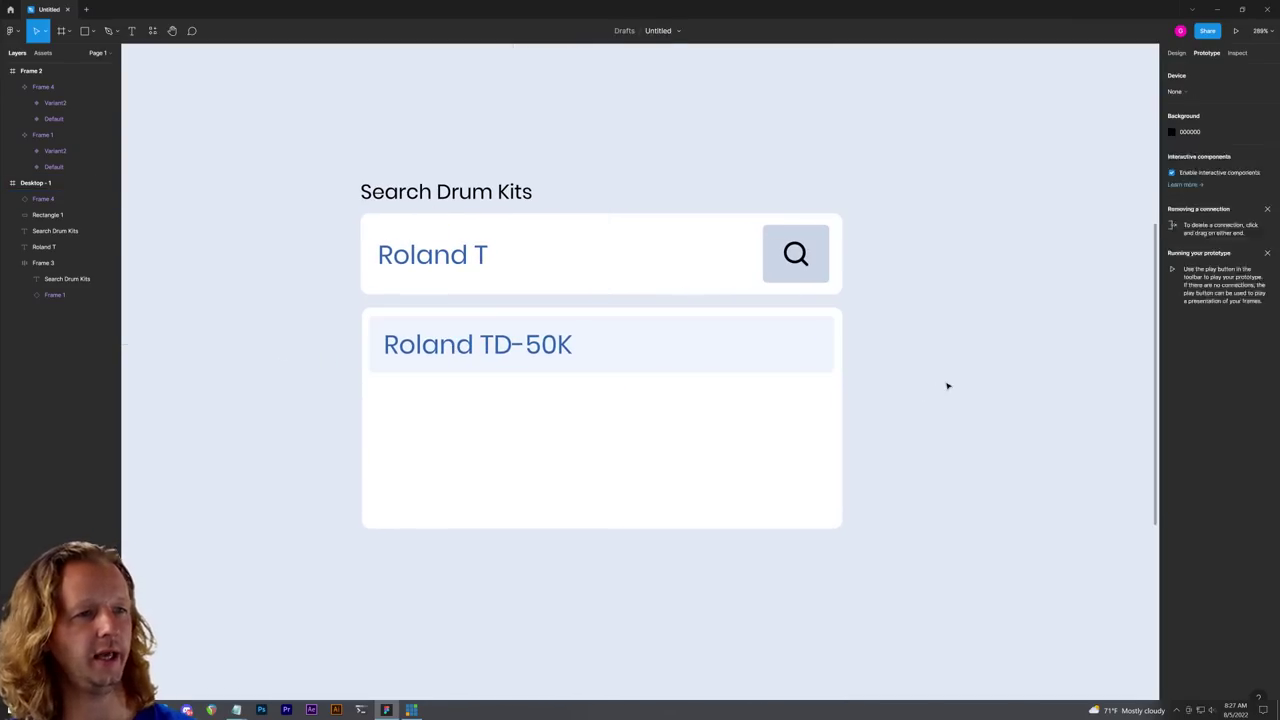
click(740, 354)
shift+click(810, 412)
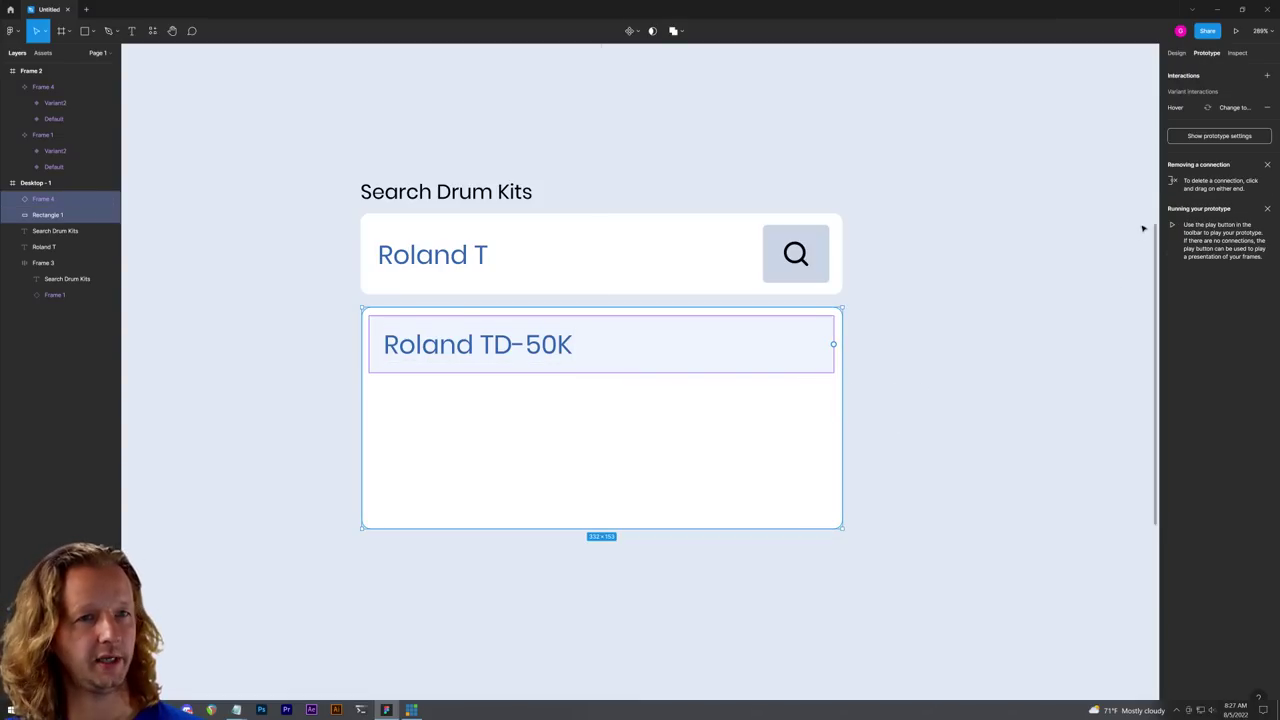
click(1170, 52)
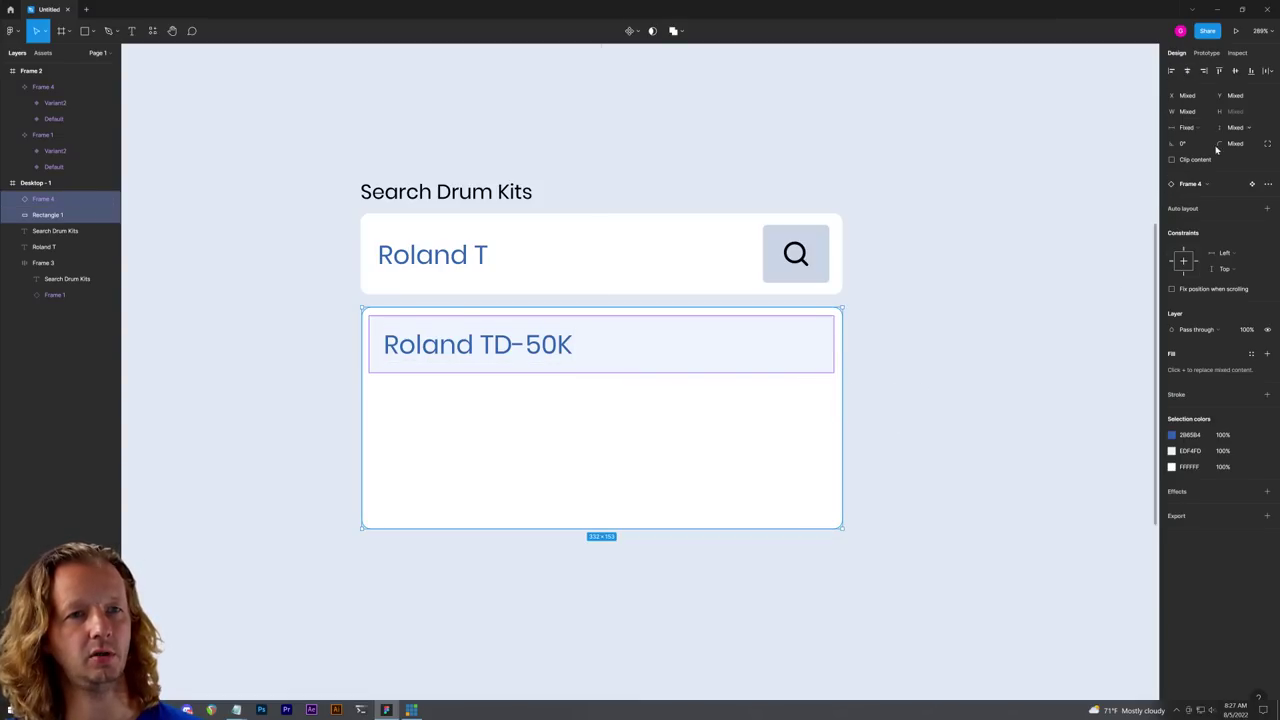
click(1267, 208)
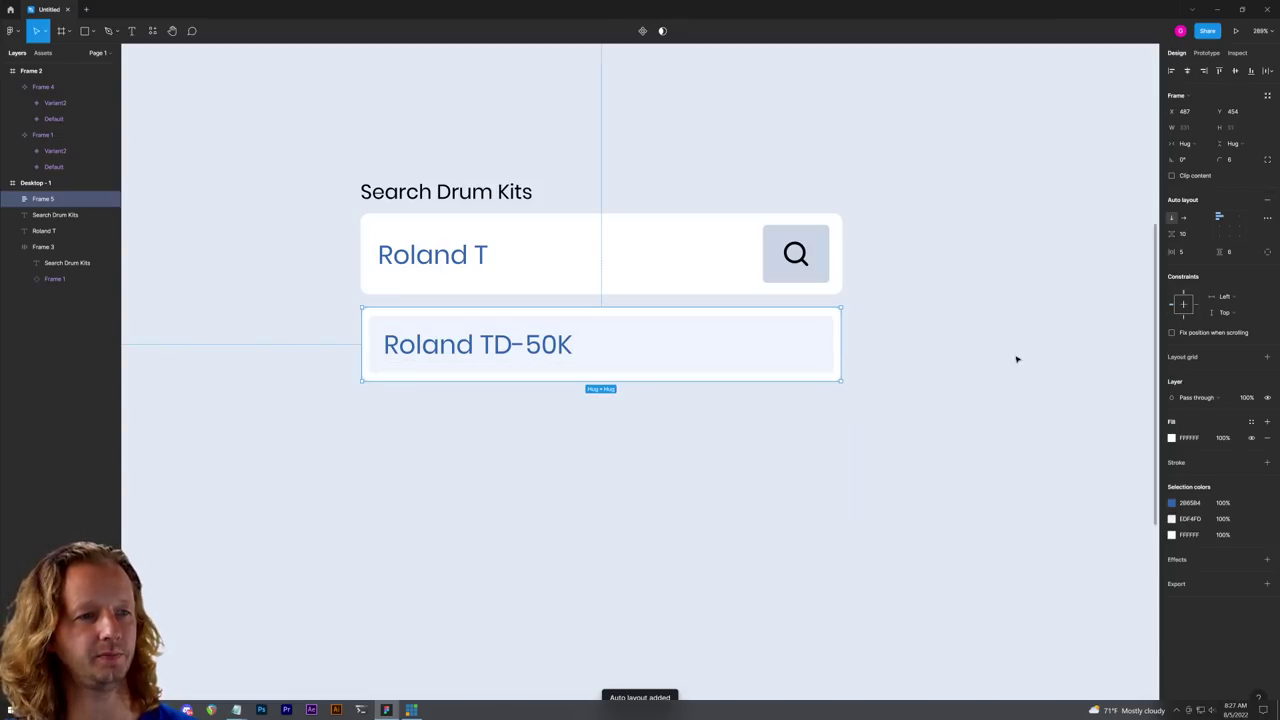
double_click(669, 355)
key(ctrl+d)
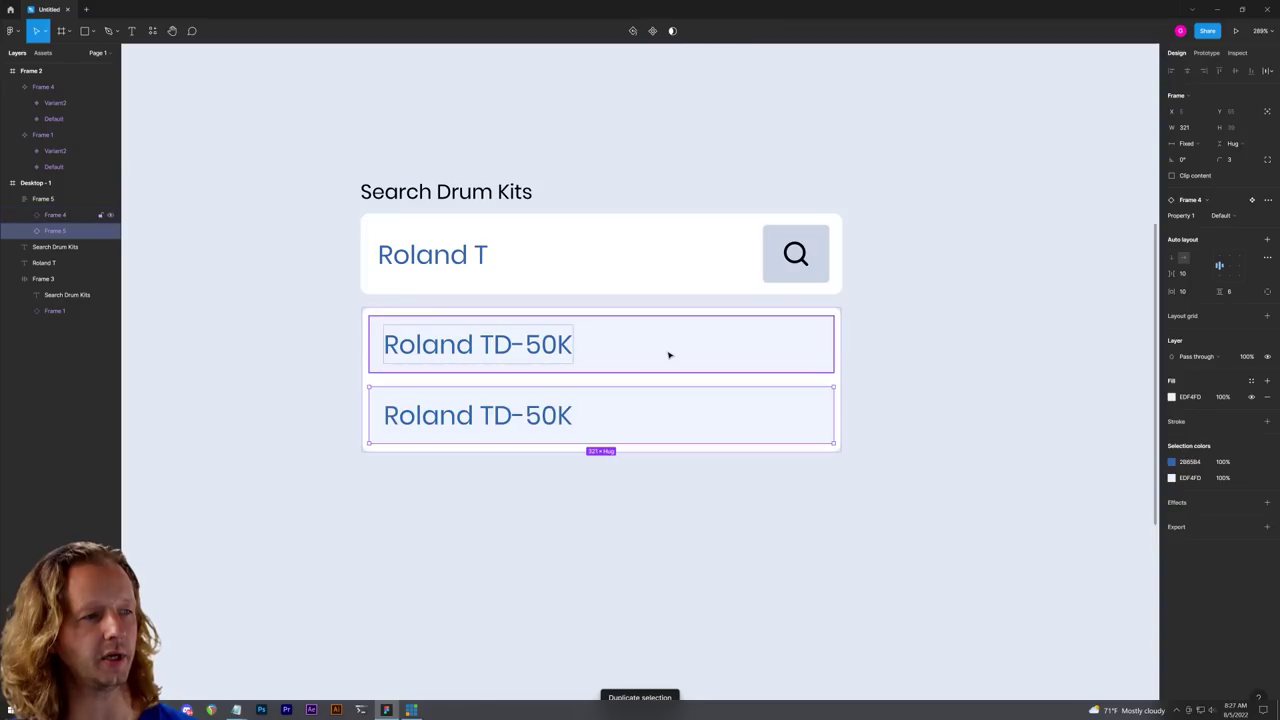
key(ctrl+d)
click(950, 411)
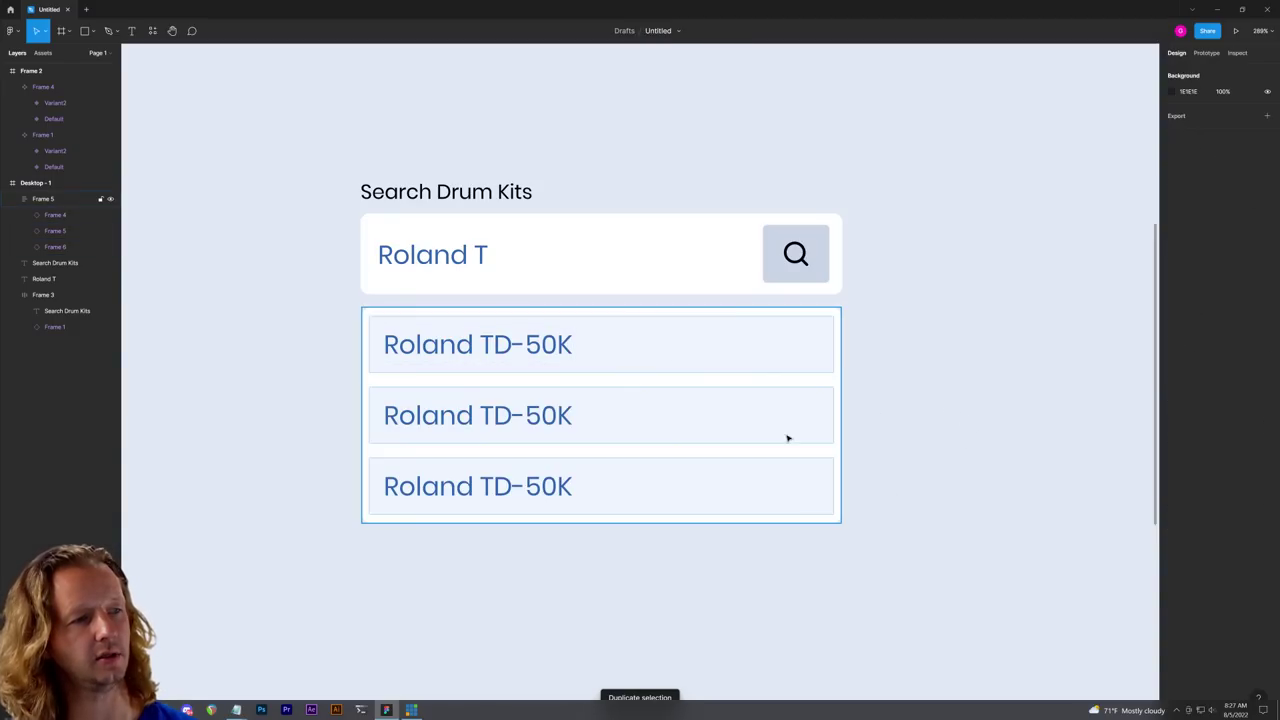
Step: Tighten the gap between the three result rows to 3 in the list's auto layout
scroll(946, 354, down, 5)
scroll(777, 383, up, 7)
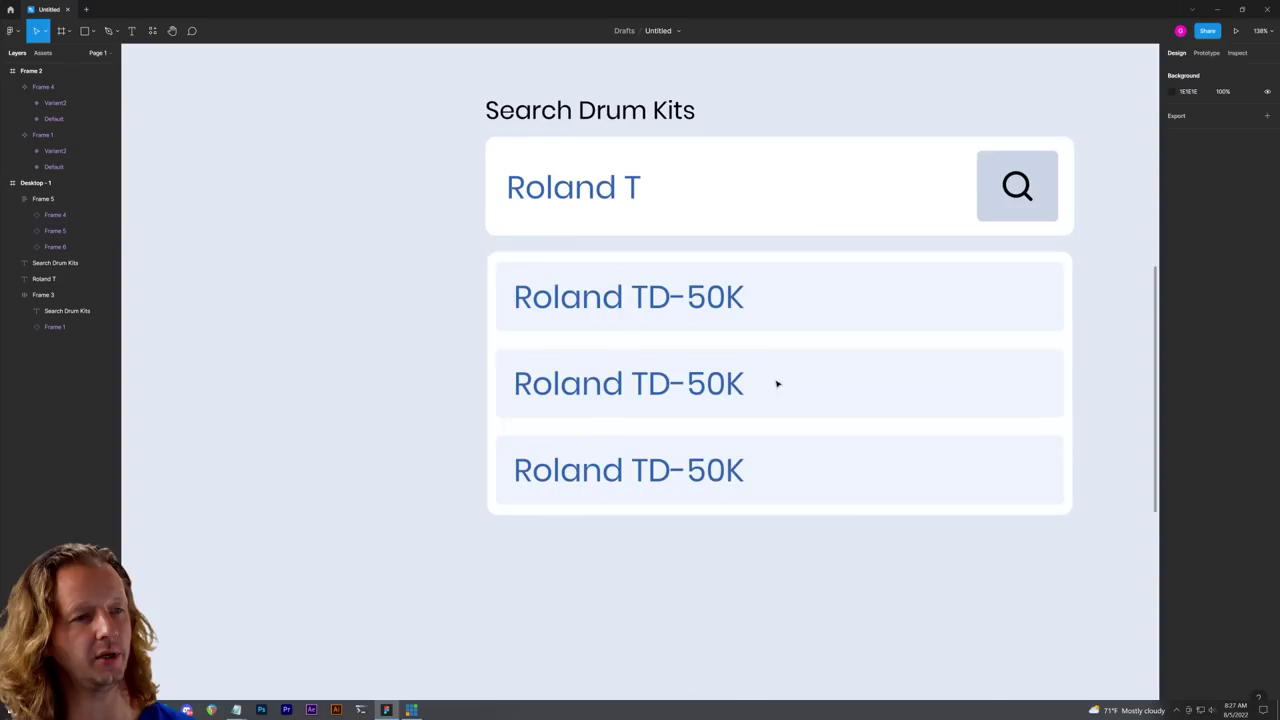
click(770, 343)
drag(783, 337, 790, 337)
click(1103, 331)
scroll(1000, 350, down, 4)
drag(957, 371, 743, 373)
scroll(606, 403, up, 5)
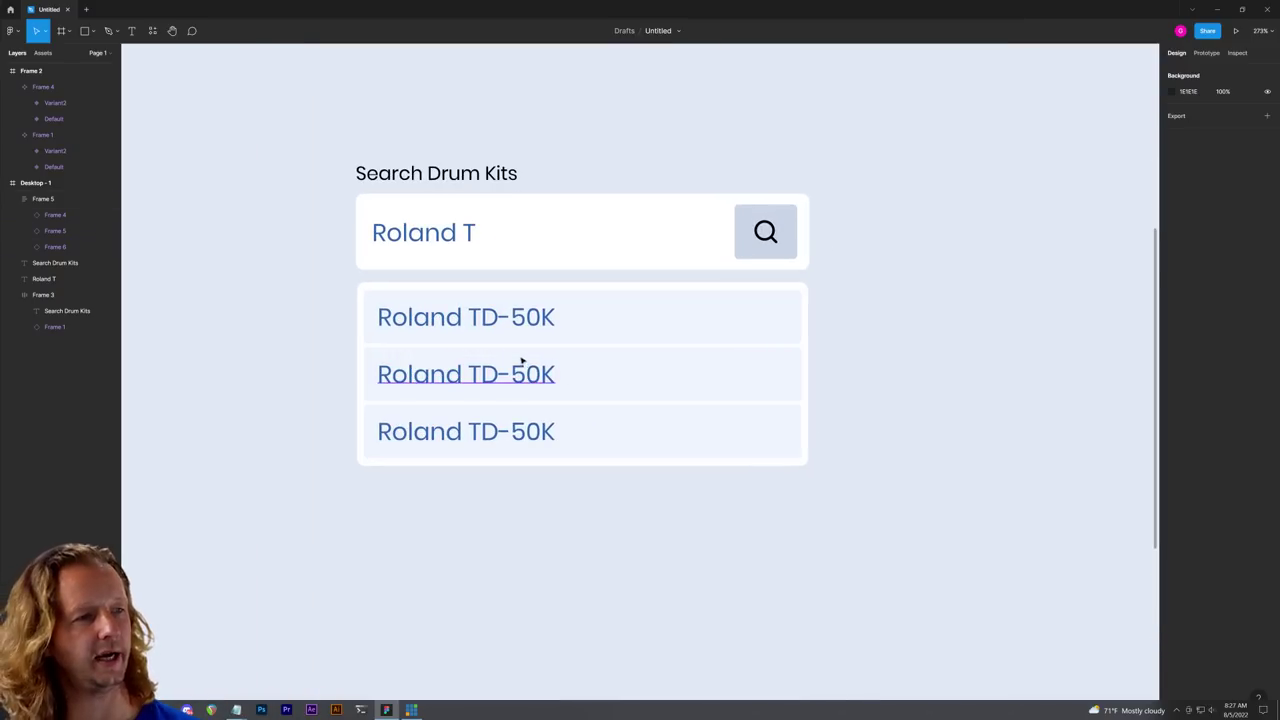
click(594, 343)
drag(600, 345, 613, 348)
click(232, 330)
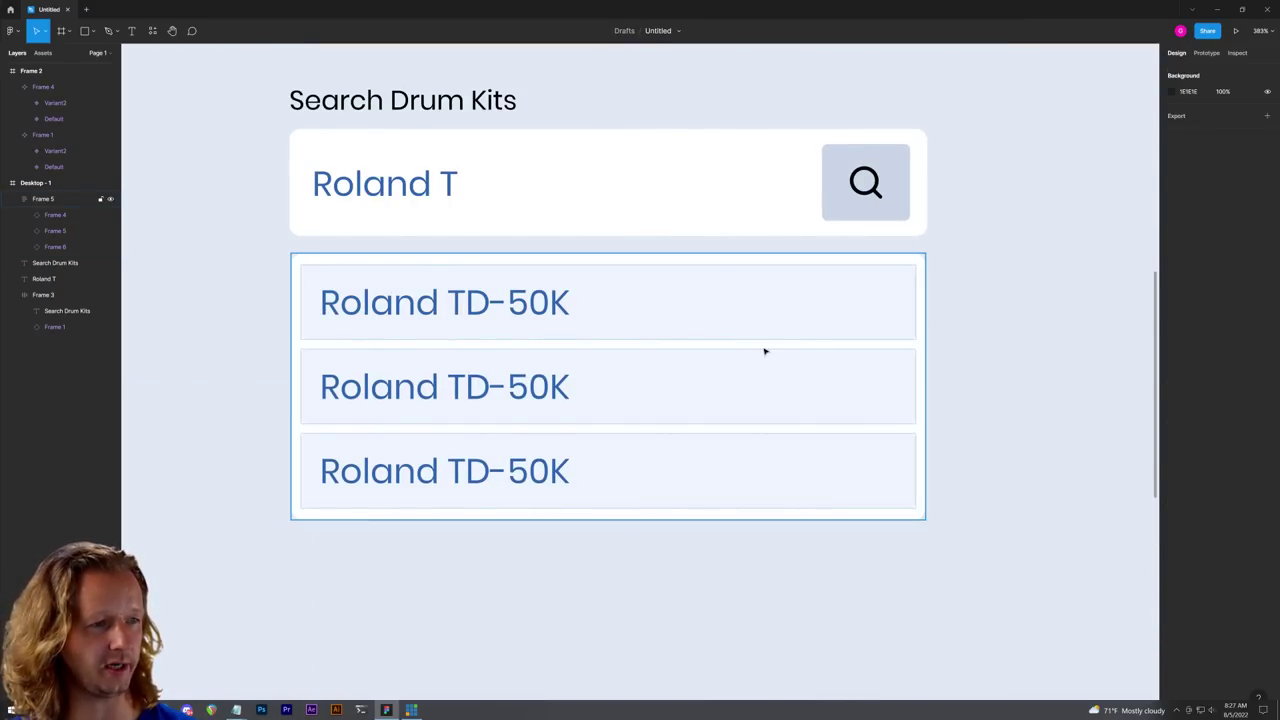
Step: Widen the spacing between the three result rows slightly and select the results list
scroll(1020, 346, down, 5)
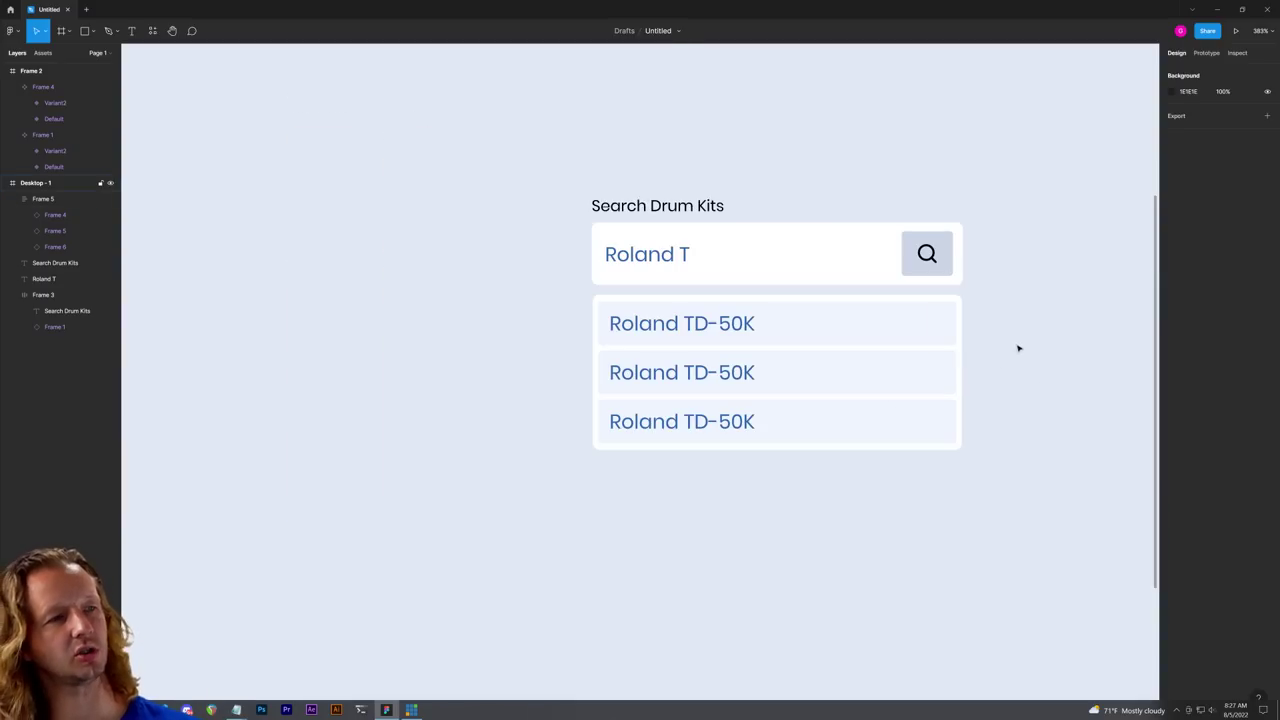
drag(1020, 346, 792, 384)
scroll(912, 375, down, 4)
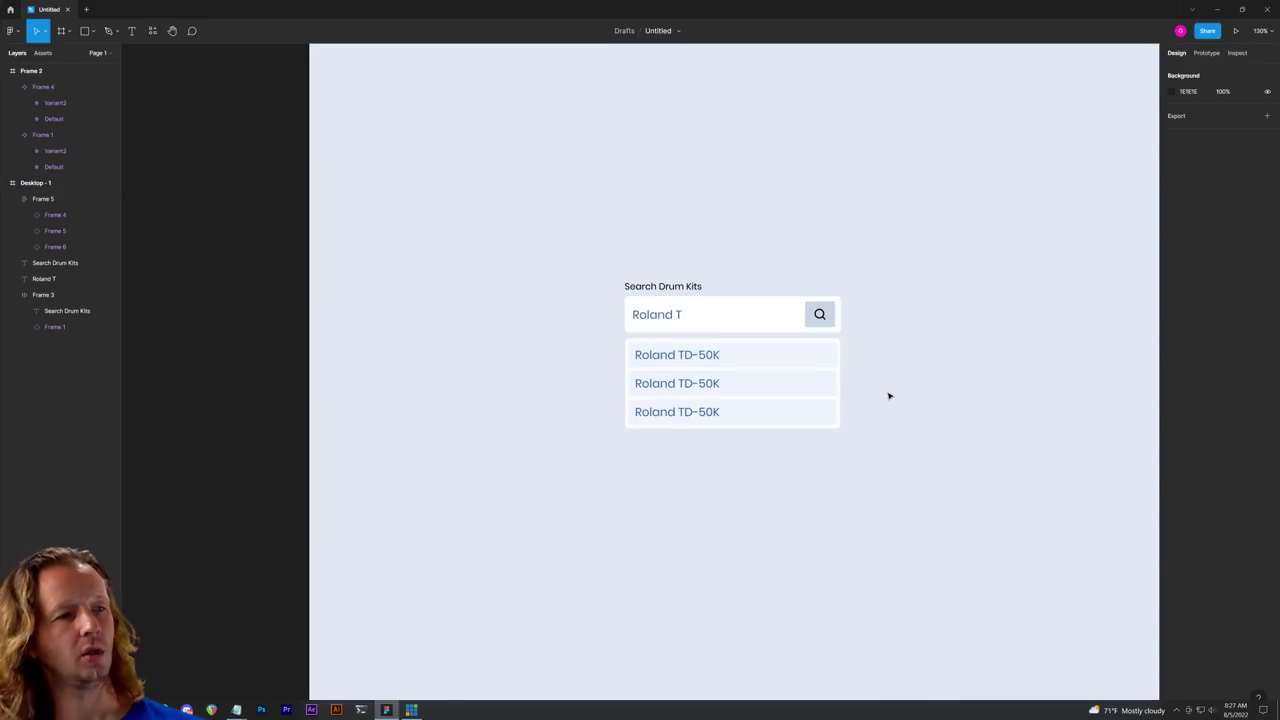
scroll(860, 384, up, 2)
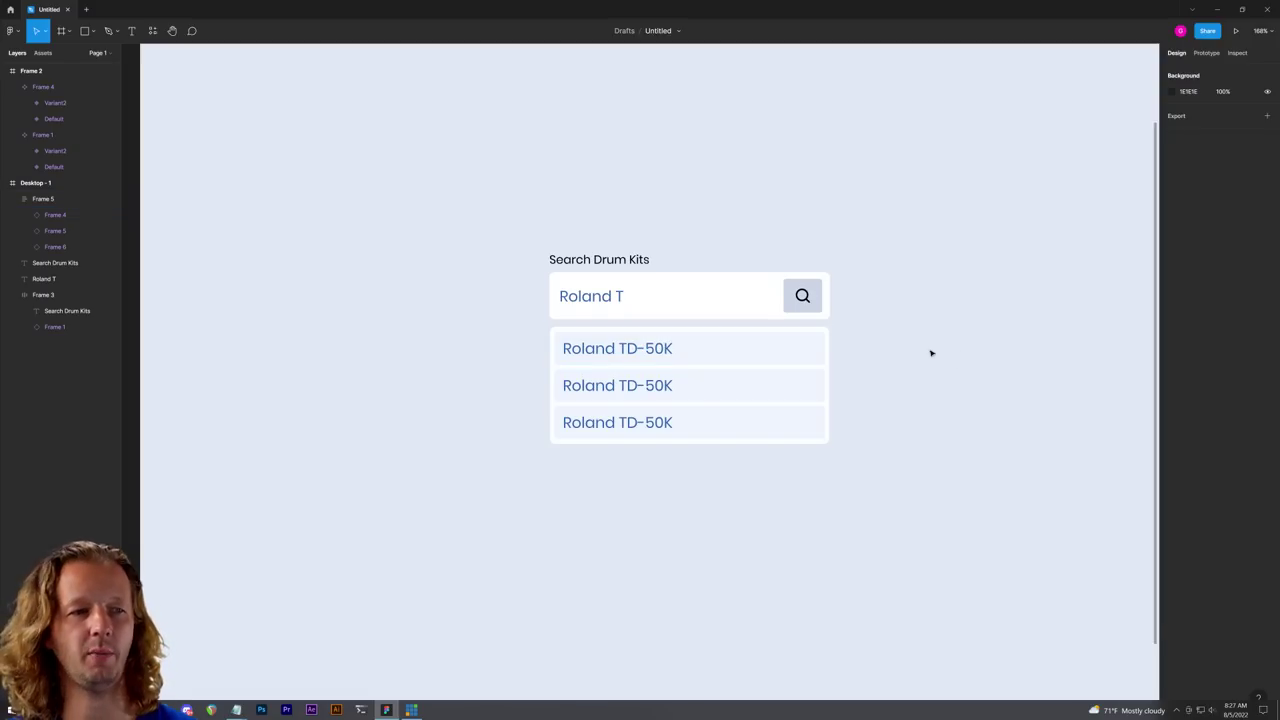
scroll(737, 383, up, 5)
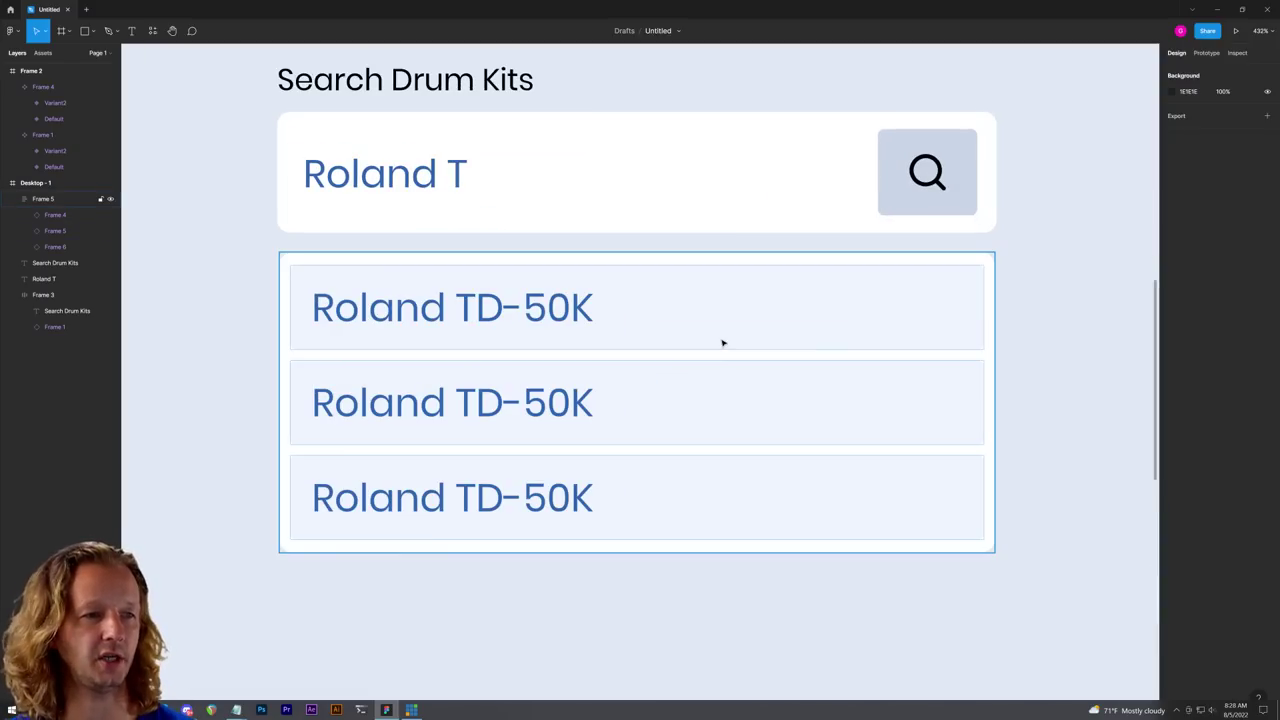
click(636, 360)
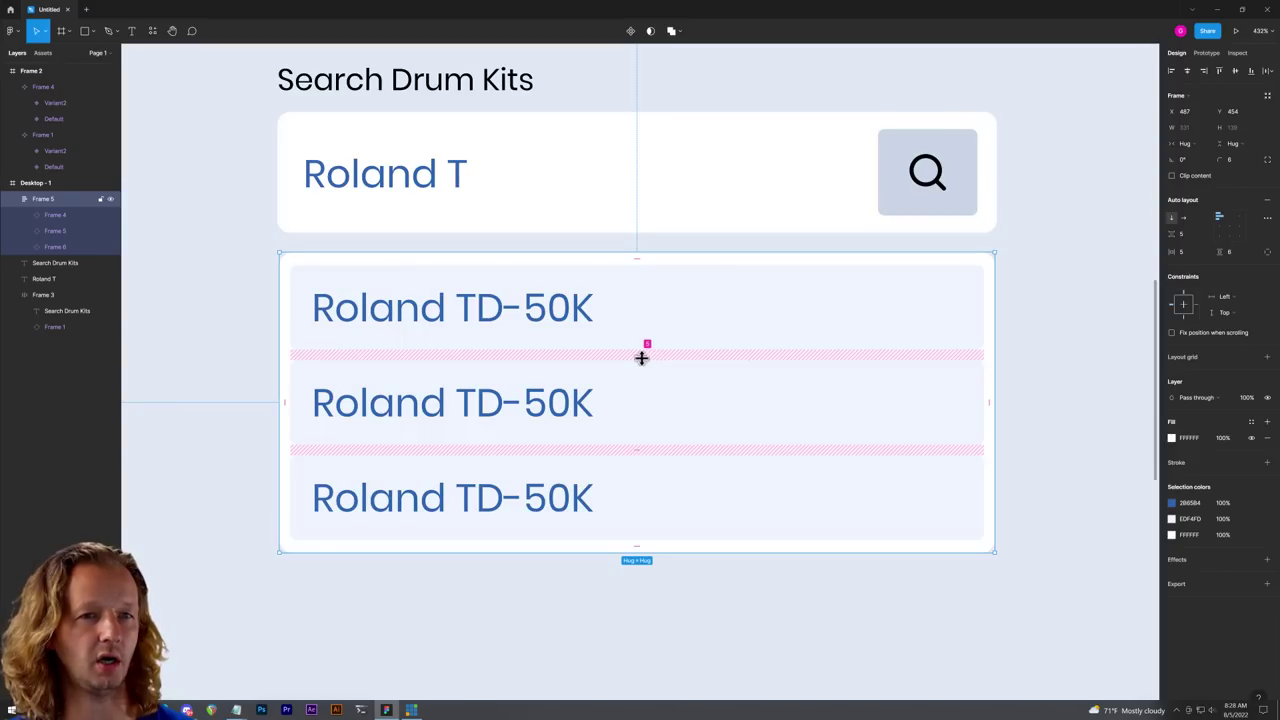
click(641, 357)
drag(646, 360, 886, 377)
click(1048, 375)
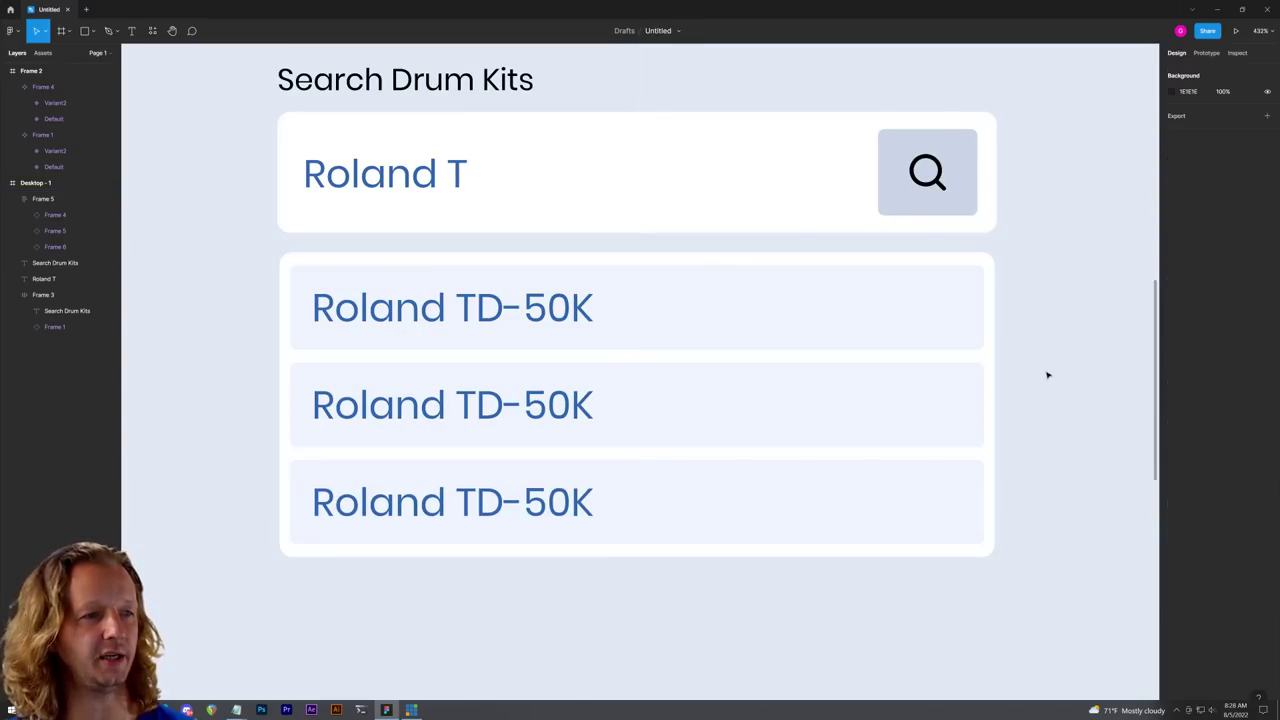
scroll(1048, 375, down, 3)
scroll(1000, 380, right, 2)
click(769, 363)
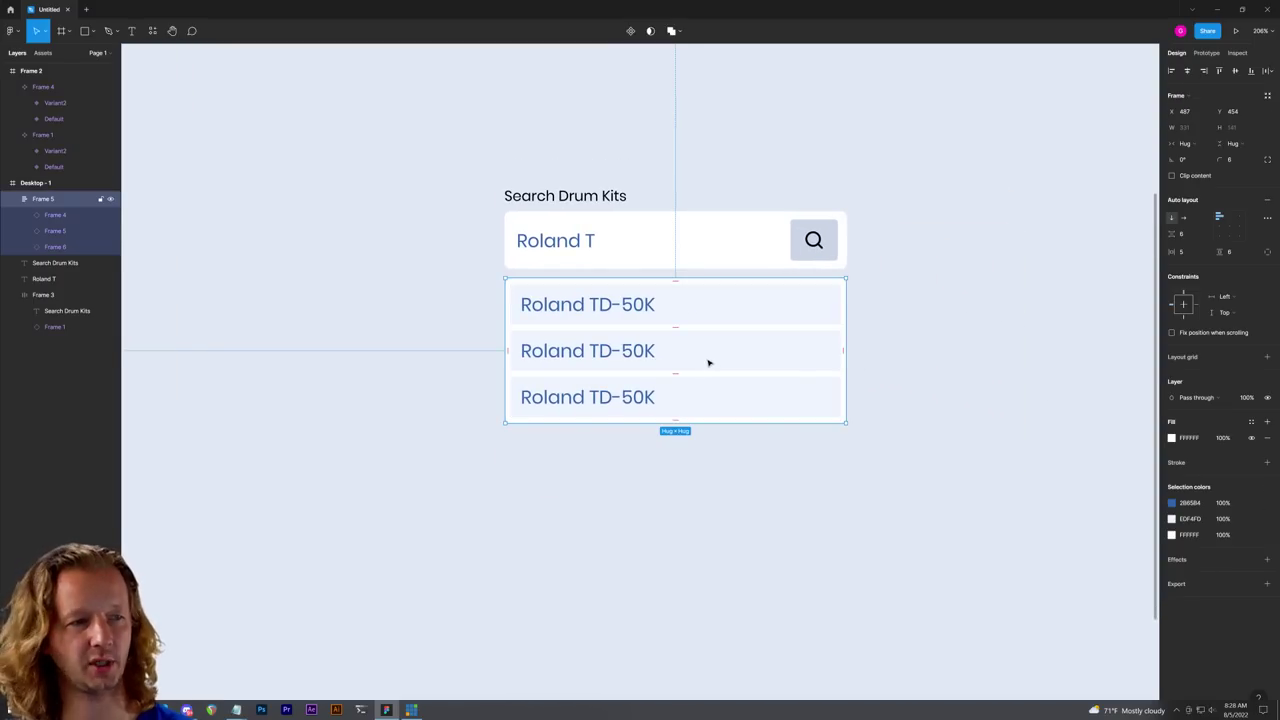
Step: Lower the results list and duplicate the heading below the search box as 'Did you mean: Roland'
drag(697, 374, 697, 434)
click(417, 306)
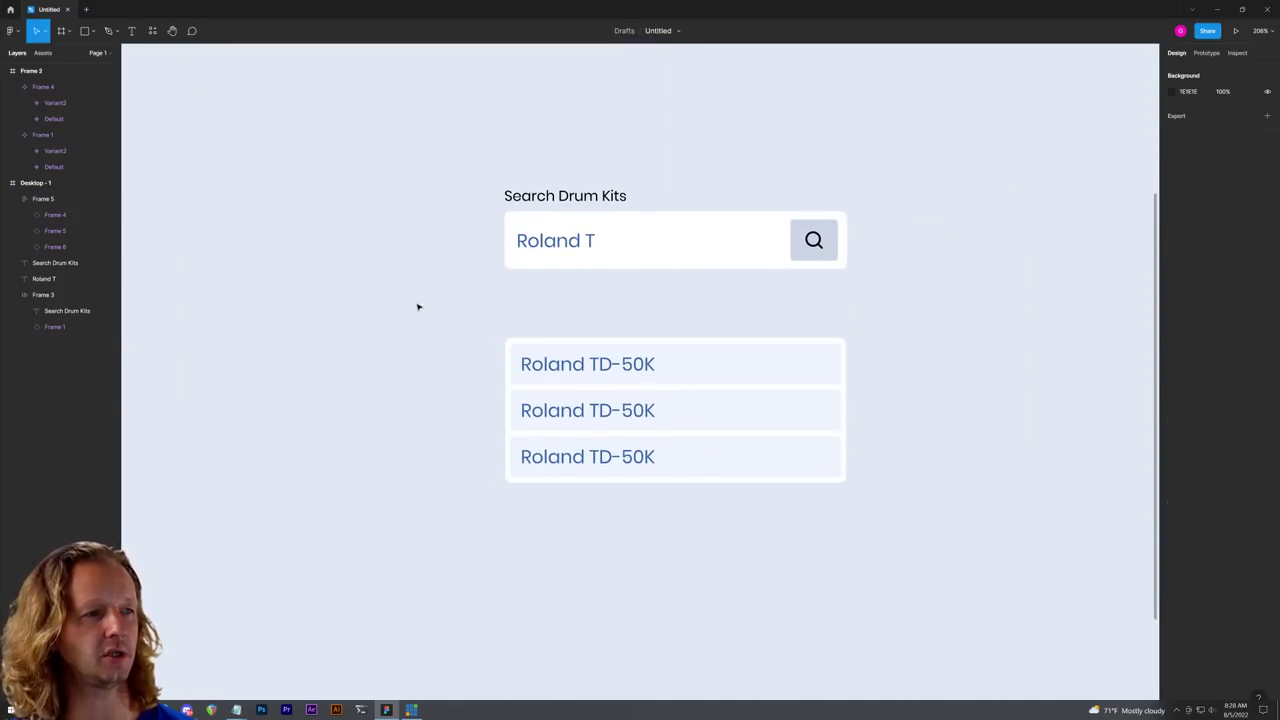
drag(532, 198, 532, 291)
double_click(563, 287)
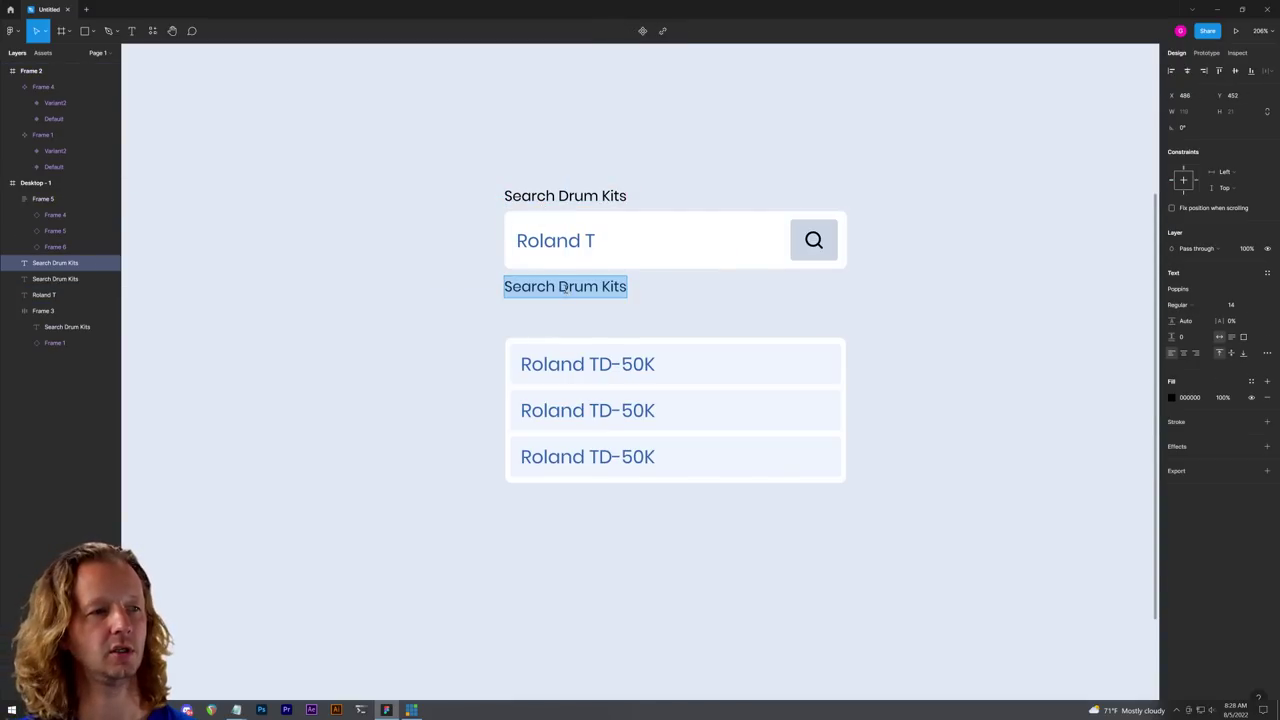
text(dlD YO)
key(BackSpace)
key(BackSpace)
key(BackSpace)
key(BackSpace)
key(BackSpace)
key(BackSpace)
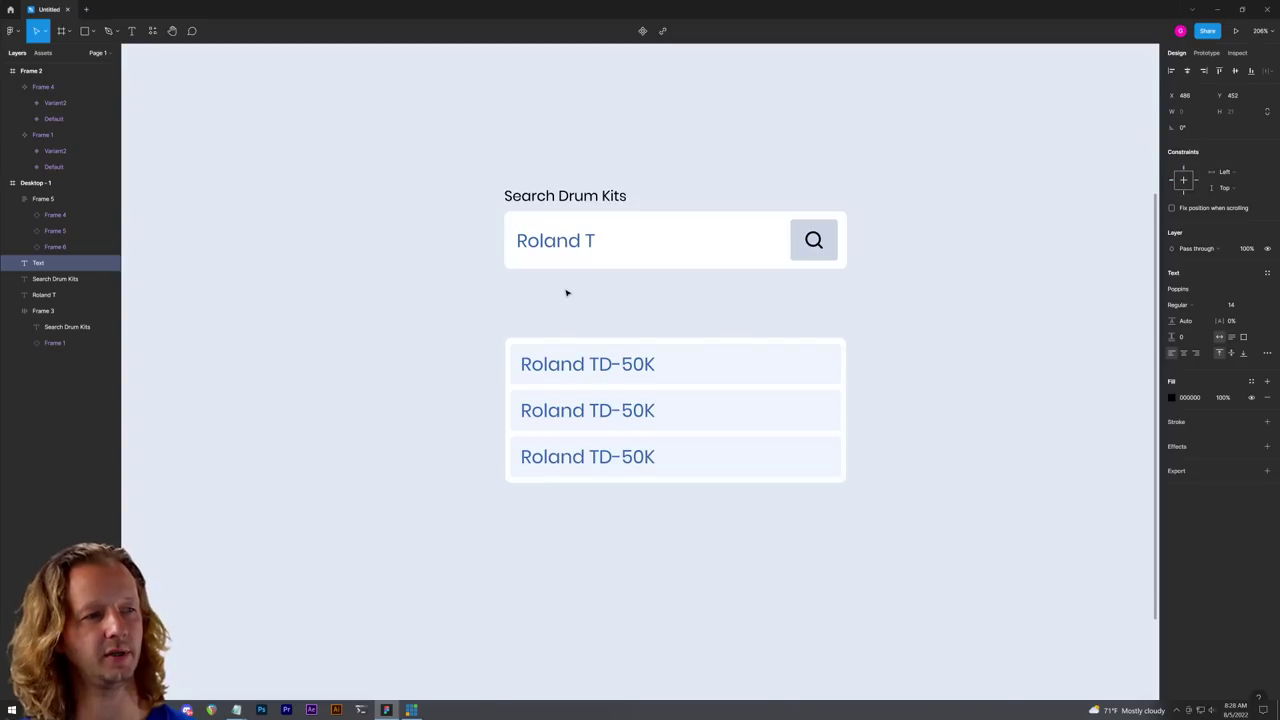
text(Did you mean)
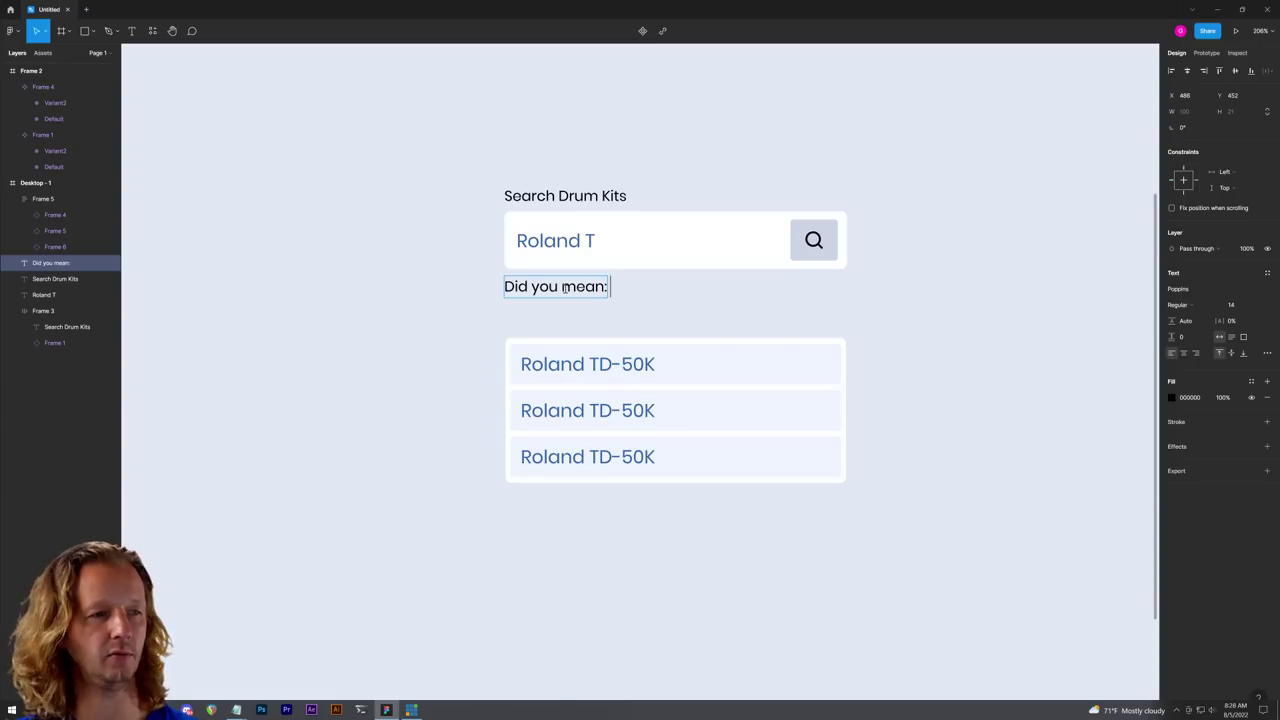
text(: Roland)
key(Escape)
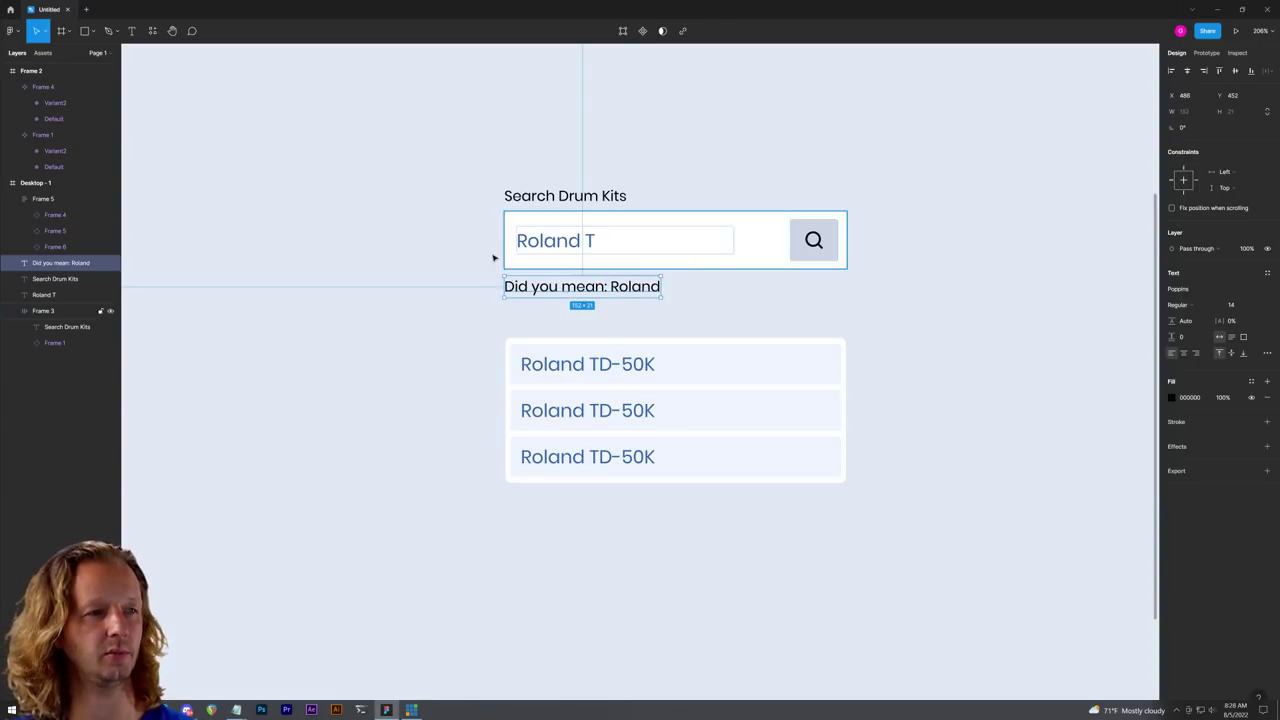
Step: Color the word Roland 2B65B4 and make it Bold
double_click(644, 289)
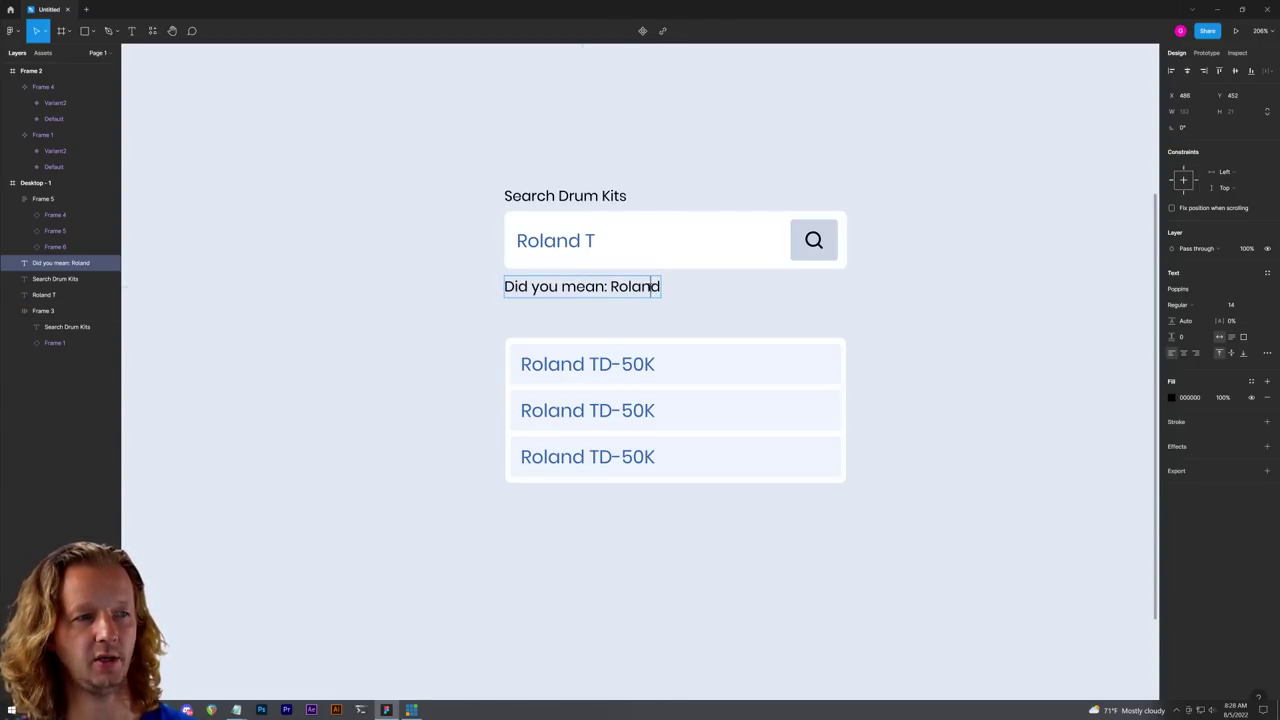
double_click(644, 288)
click(1172, 398)
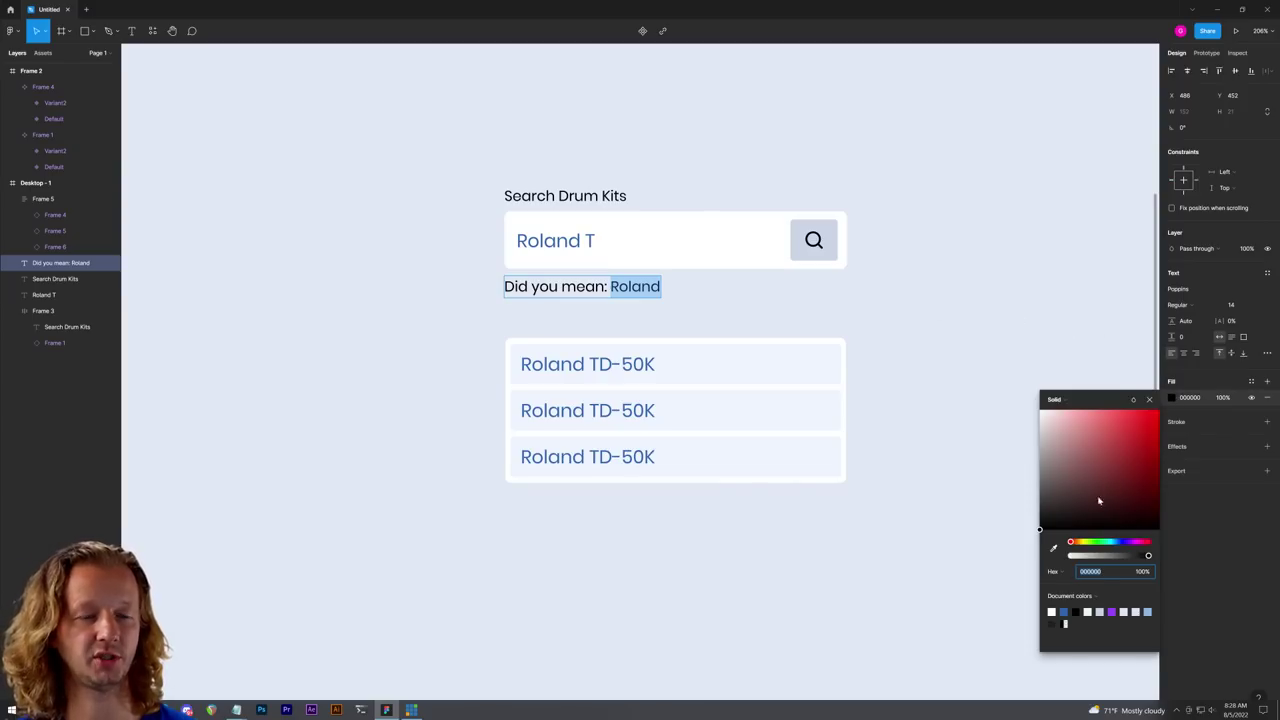
text(2B65B4)
key(Return)
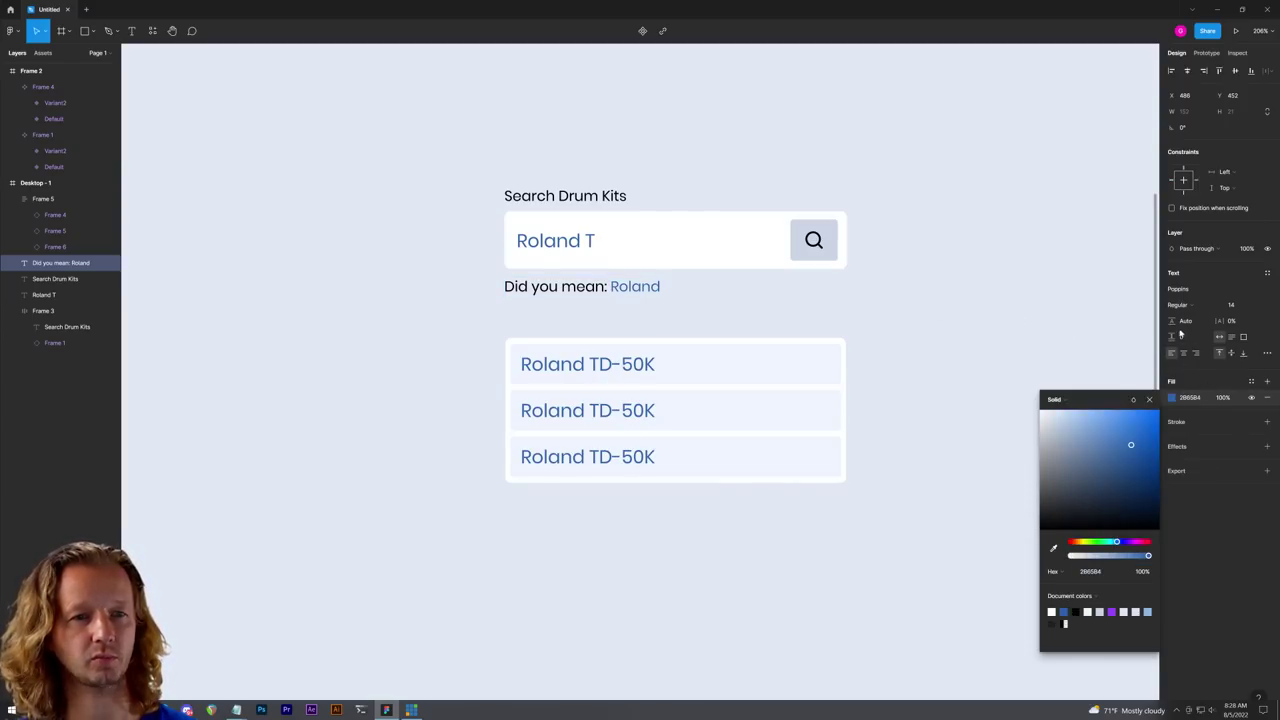
click(1185, 305)
click(1200, 345)
key(Escape)
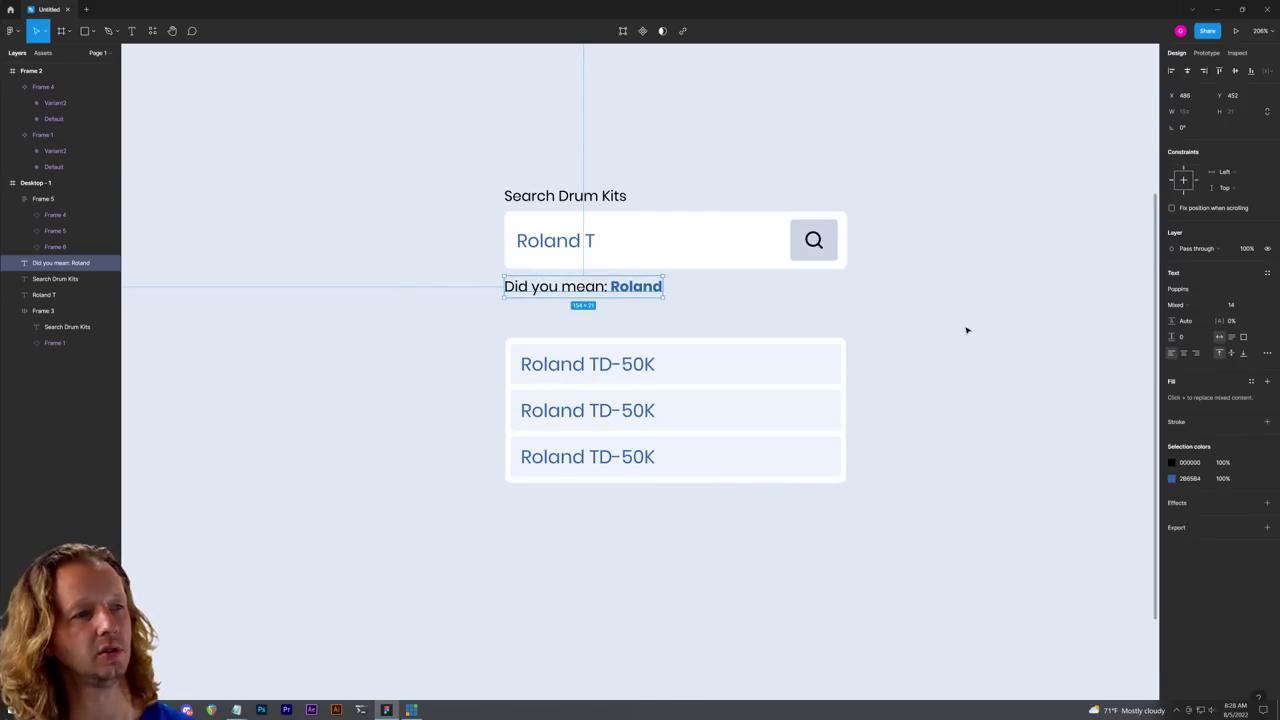
click(966, 330)
click(594, 289)
Step: Set the Roland T text and the Search Drum Kits heading to 0% opacity
click(849, 322)
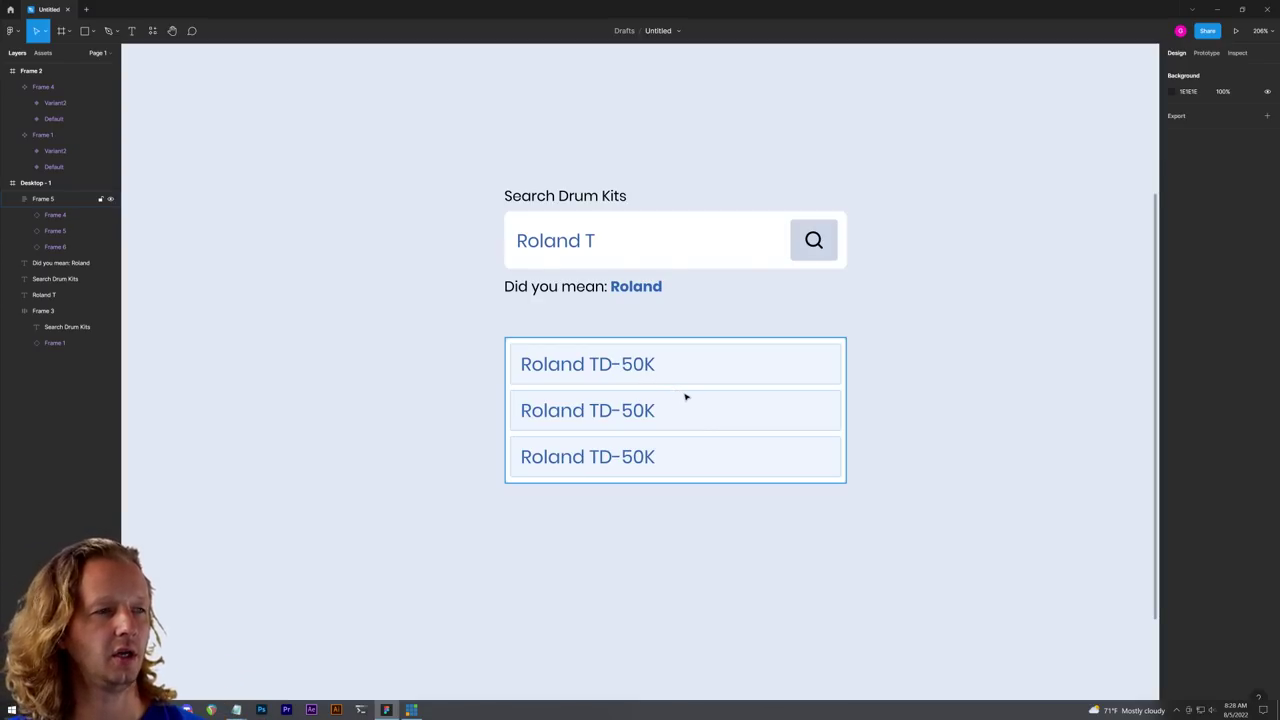
drag(458, 166, 900, 537)
click(954, 509)
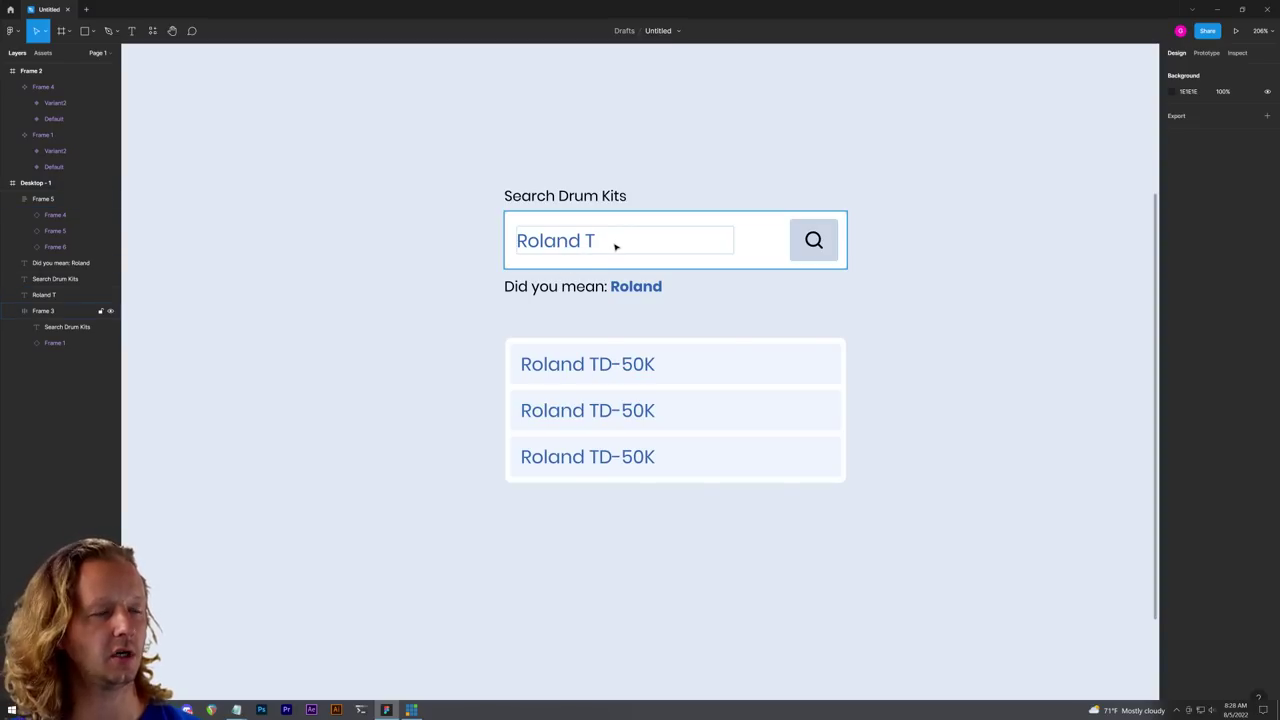
click(566, 246)
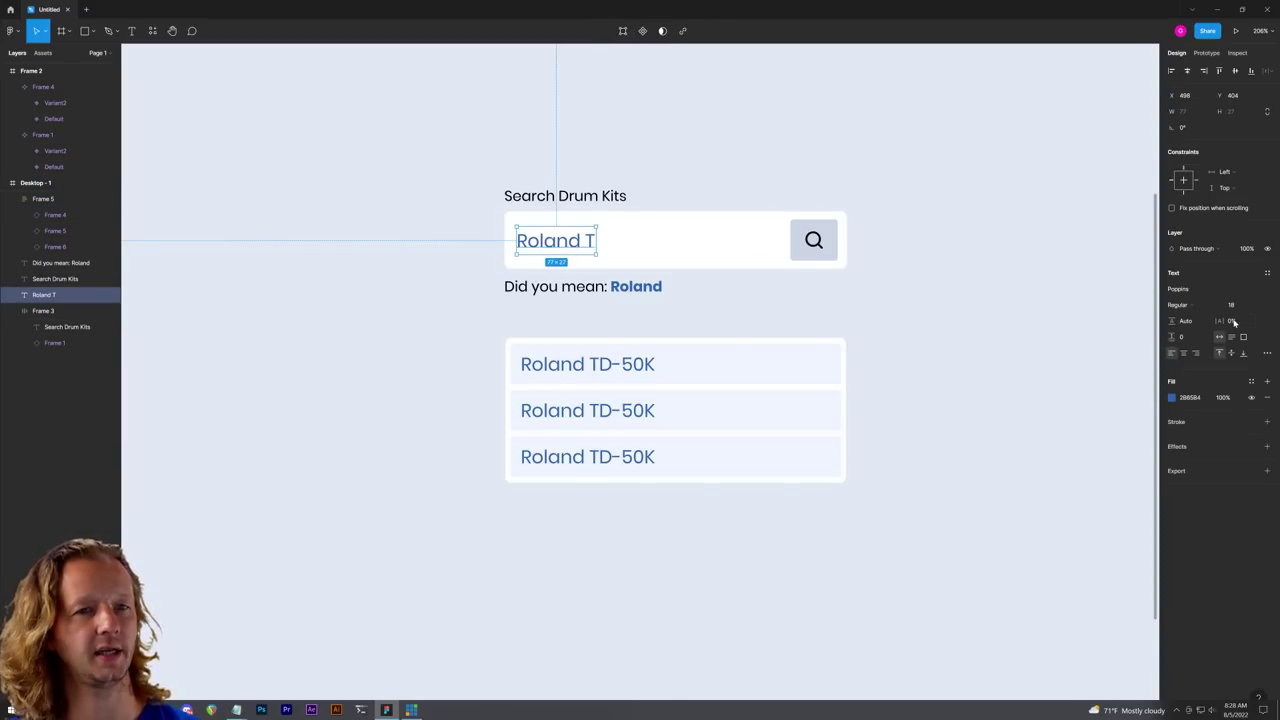
click(1250, 249)
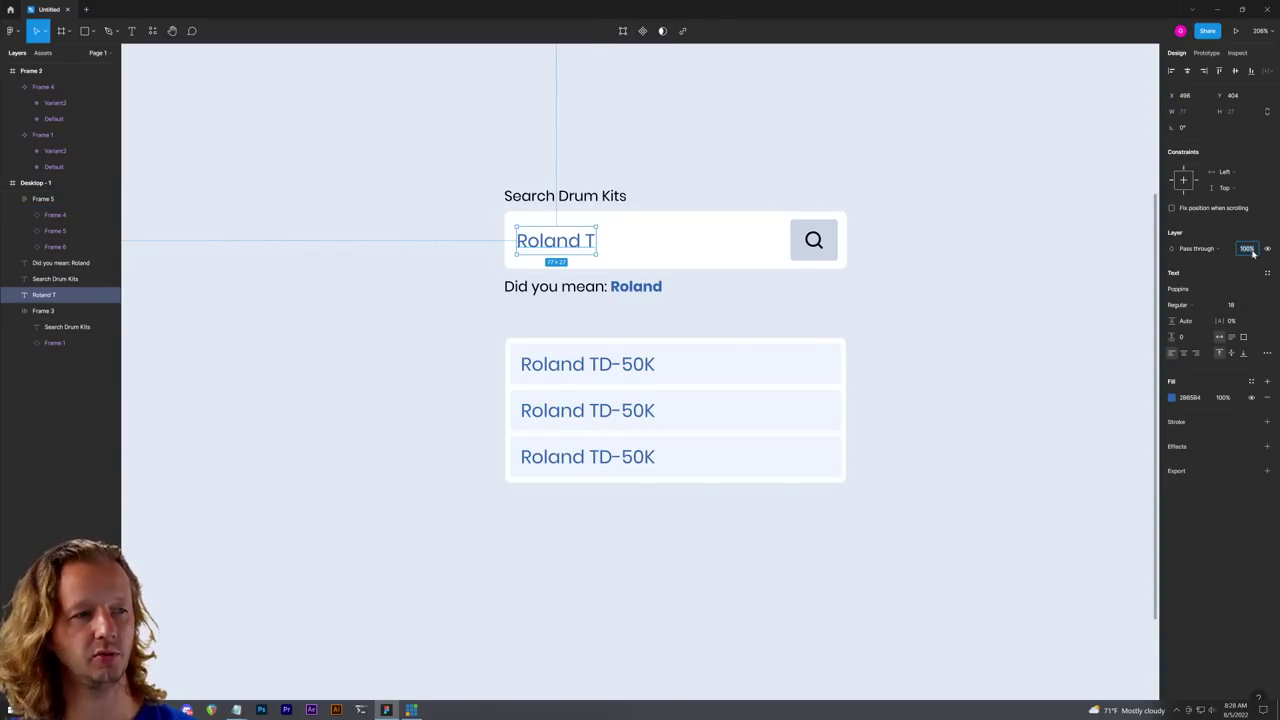
key(Return)
click(579, 200)
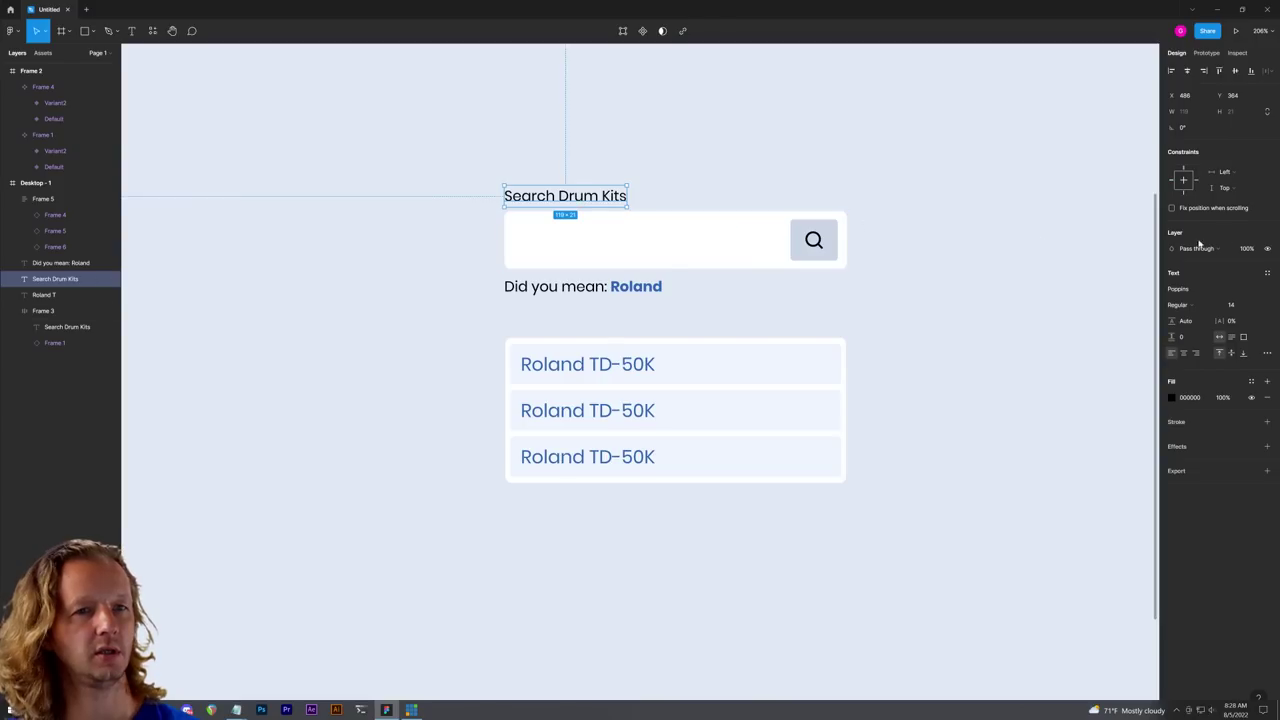
click(1247, 249)
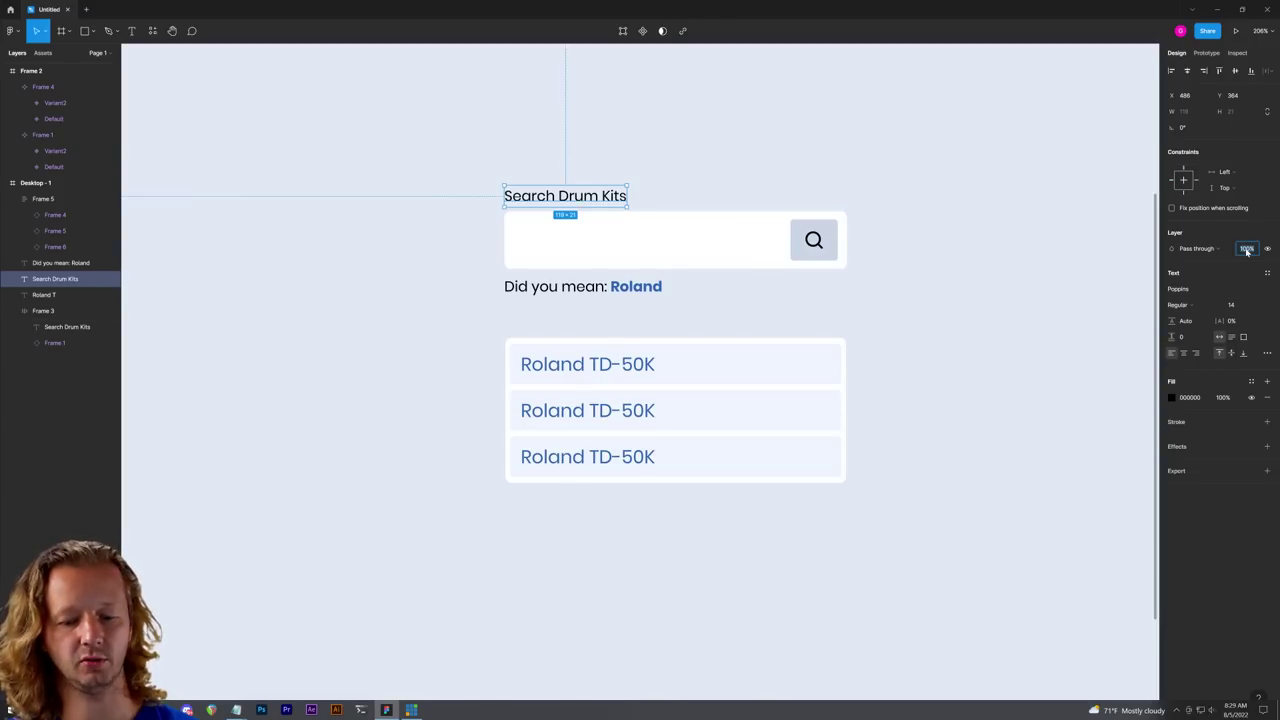
key(Return)
key(shift+Tab)
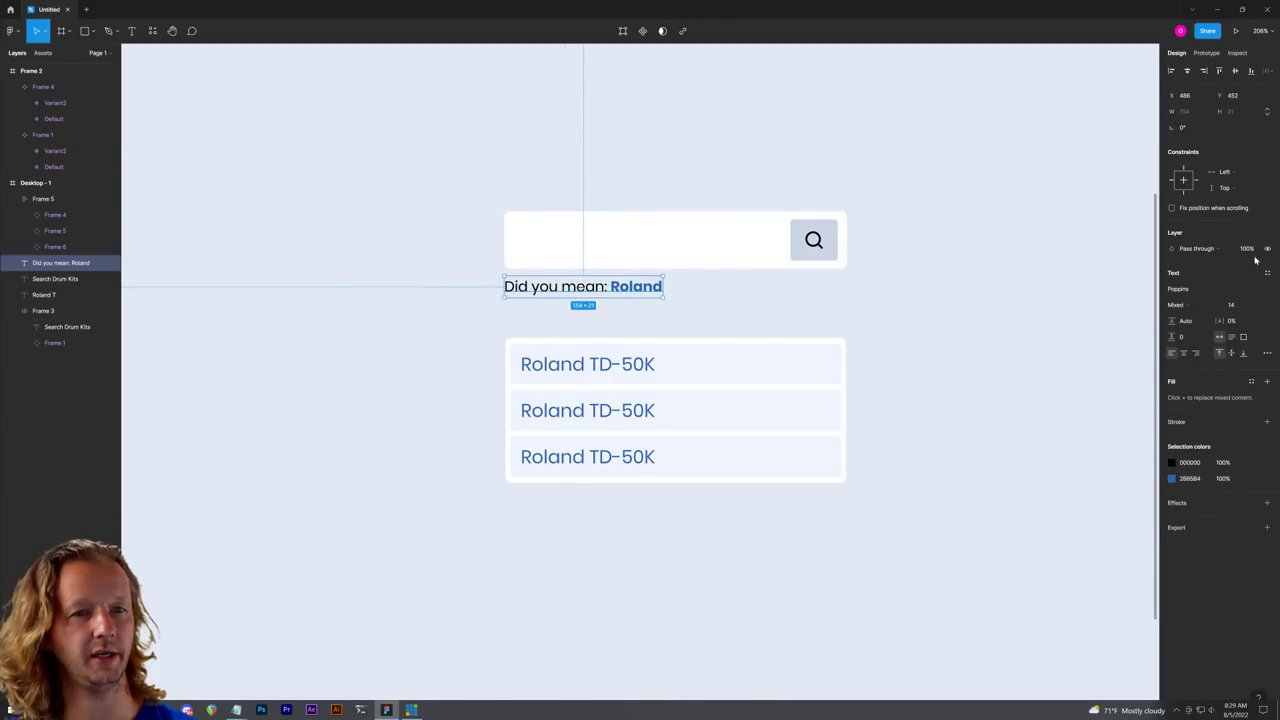
Step: Set the 'Did you mean: Roland' line to 0% opacity
click(1250, 250)
text(0)
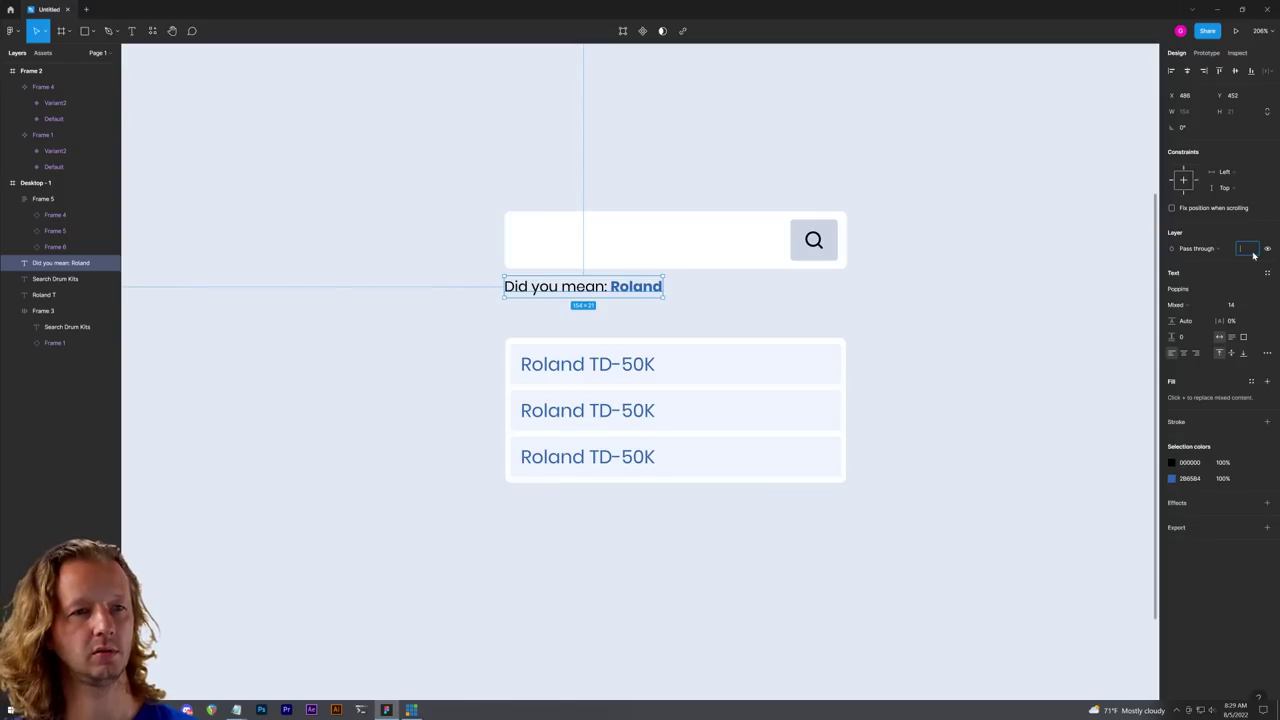
key(Escape)
click(1250, 250)
text(00)
key(Return)
Step: Make the Search Drum Kits placeholder fill 100% opaque
click(594, 248)
click(595, 247)
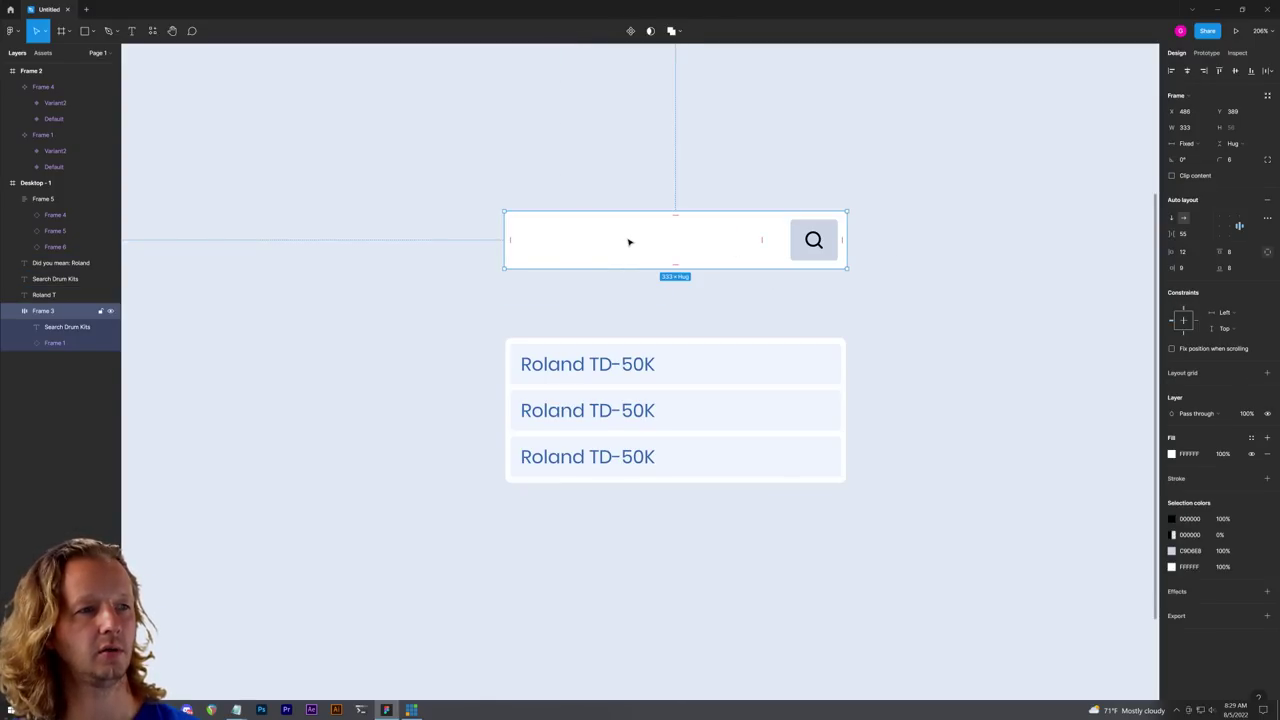
double_click(630, 242)
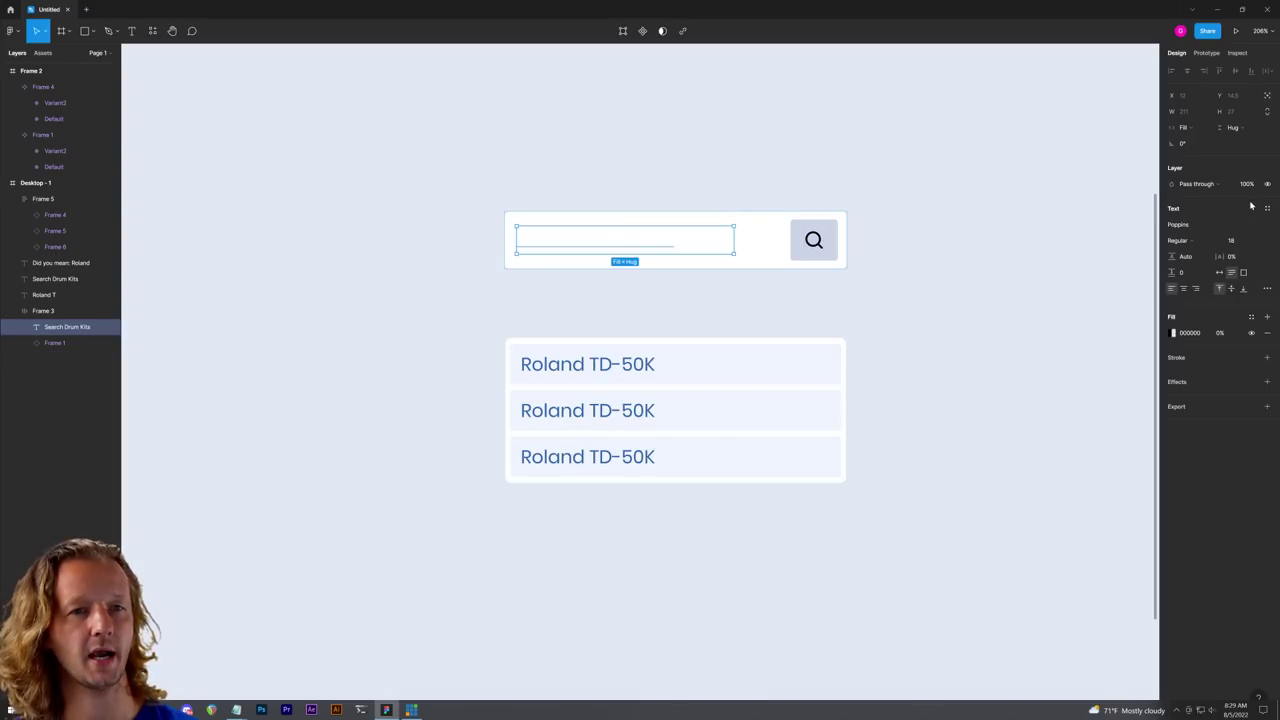
click(1227, 334)
text(100)
key(Return)
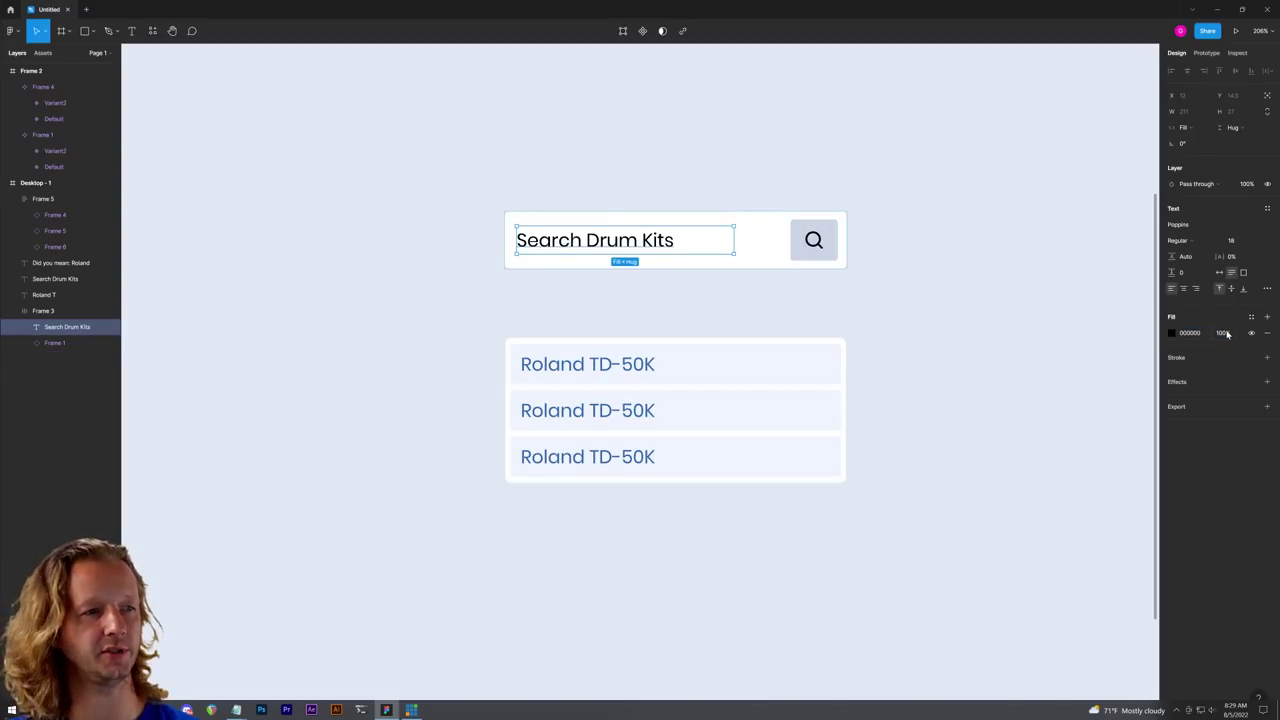
Step: Move the results list (Frame 5) directly under the search bar and hide it at 0% opacity
drag(651, 349, 766, 325)
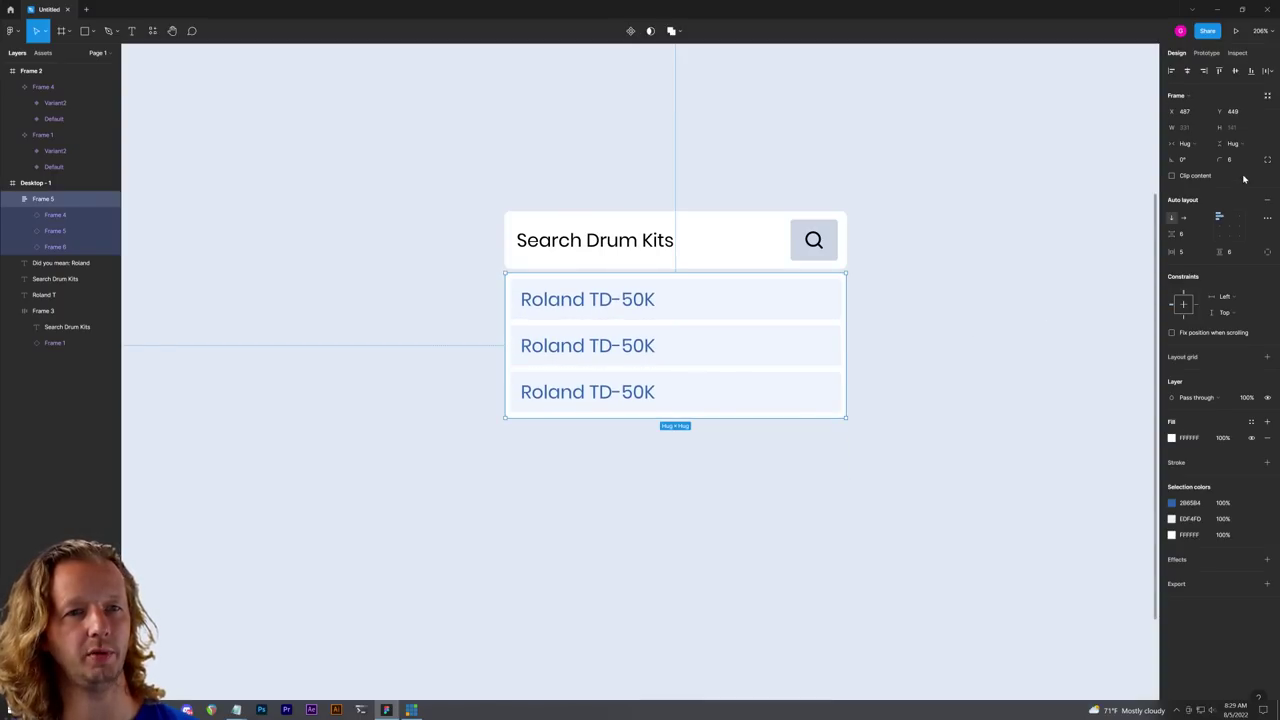
click(1247, 398)
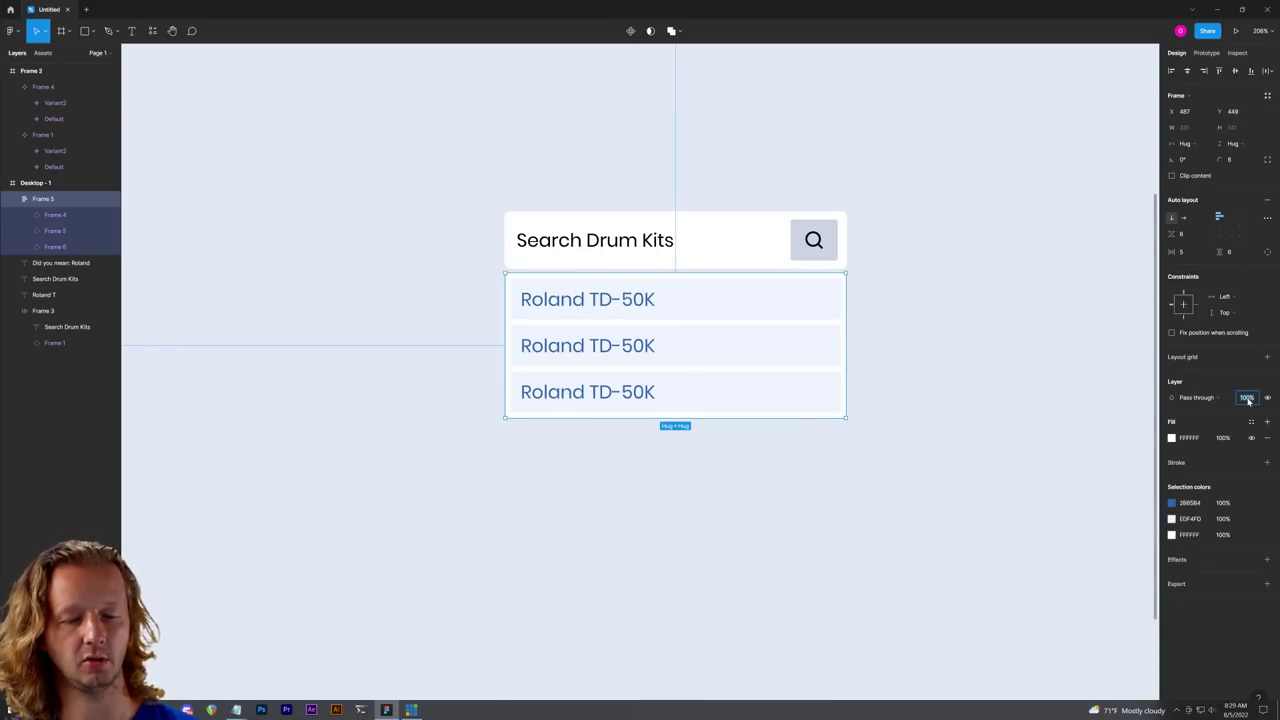
text(0)
key(Return)
click(923, 323)
drag(444, 134, 942, 540)
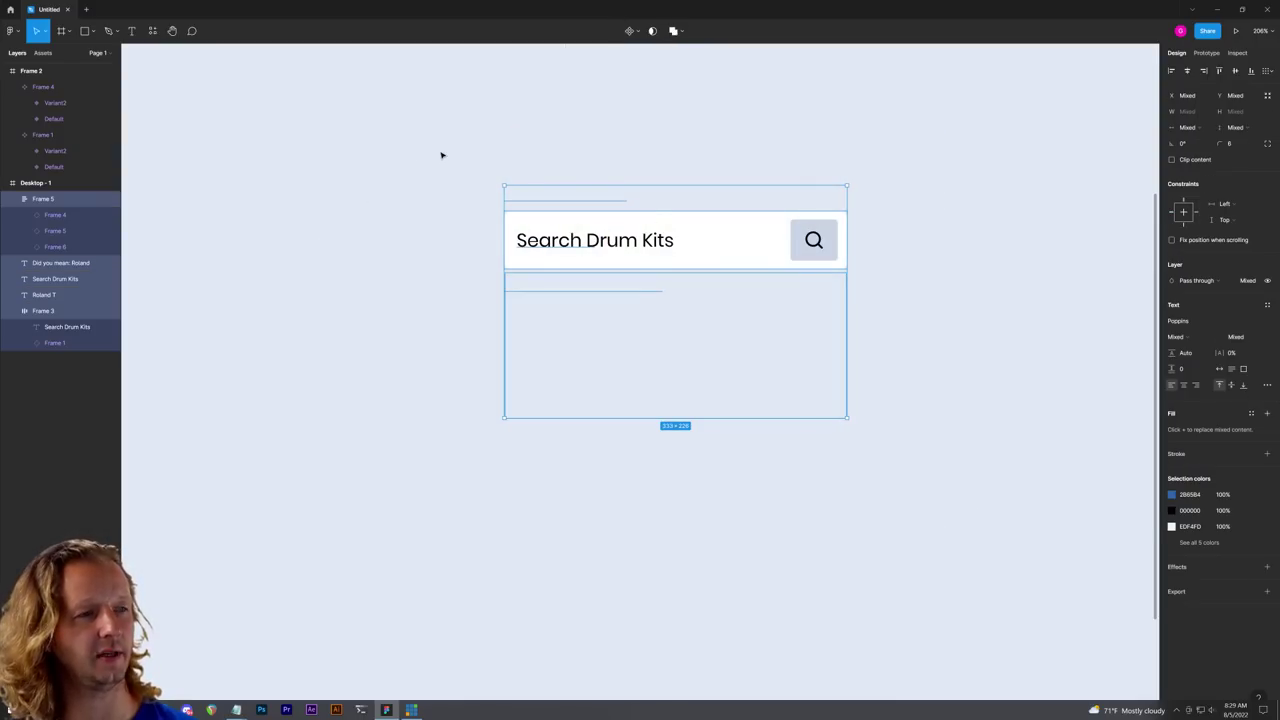
Step: Turn the selected search-bar layers into a component and shift Frame 2 further right
click(629, 30)
scroll(817, 149, down, 5)
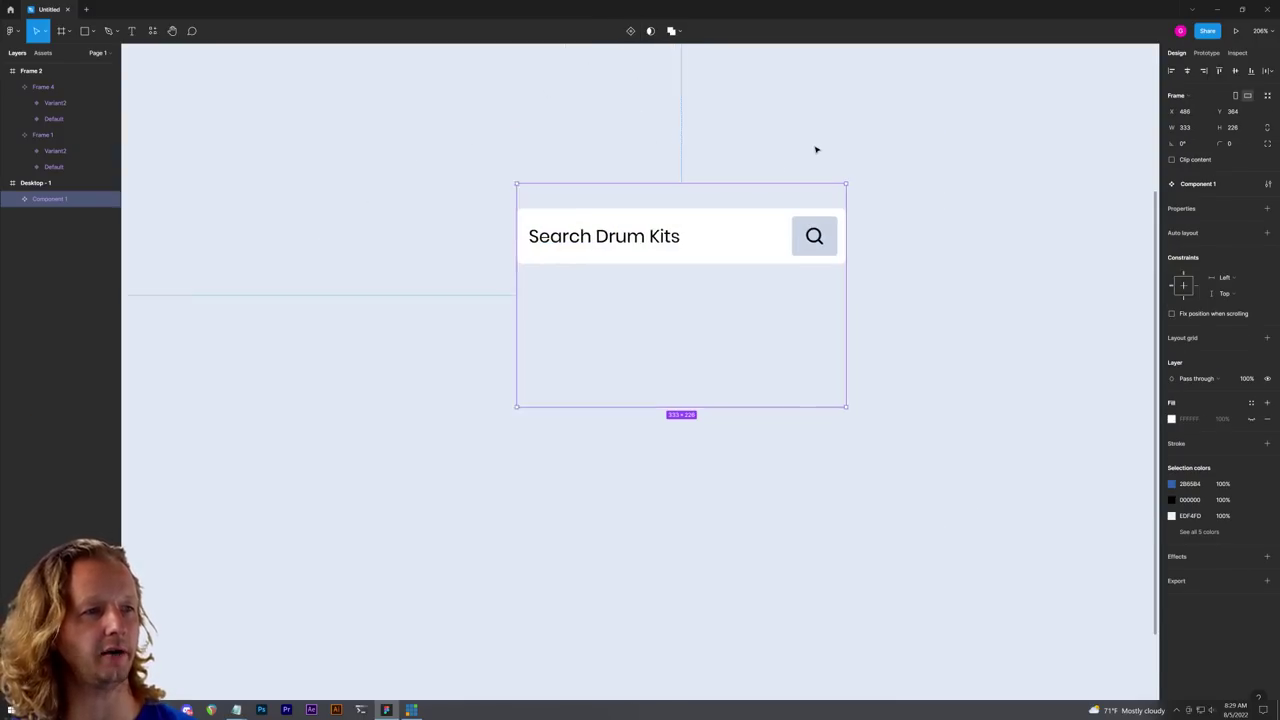
scroll(822, 204, down, 5)
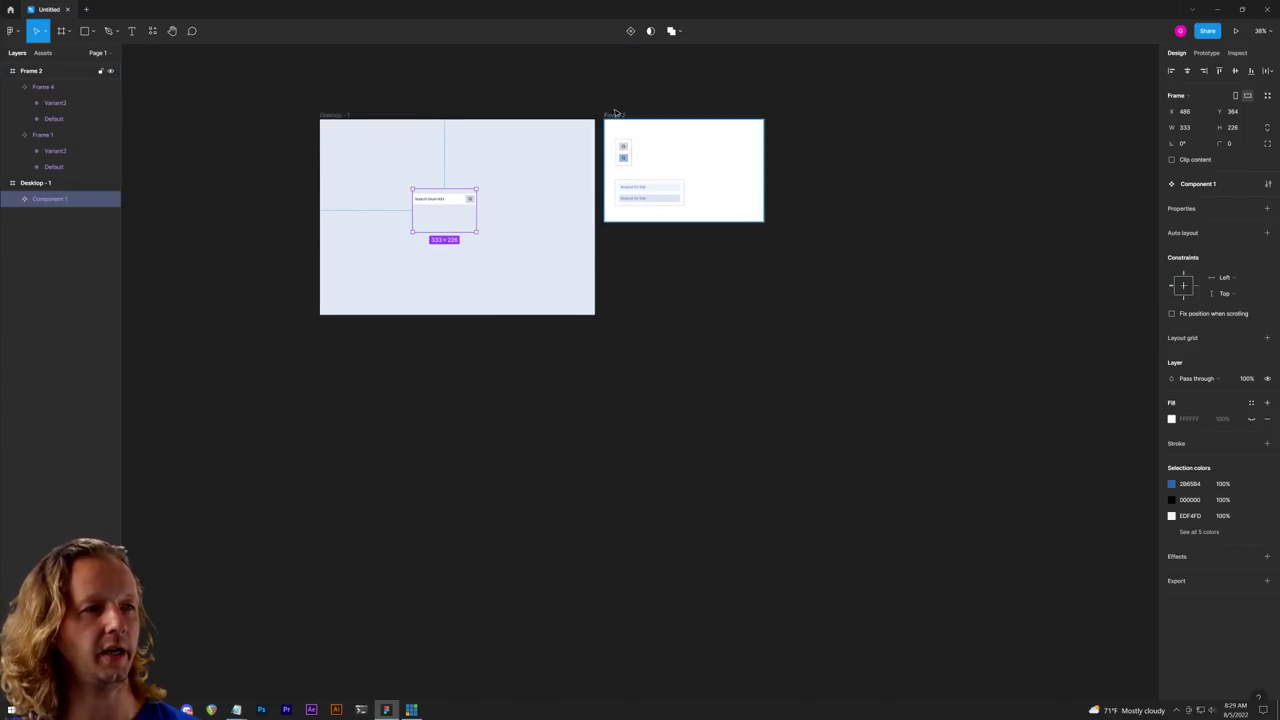
click(616, 110)
mouse_move(620, 121)
mouse_down()
mouse_move(872, 121)
mouse_move(644, 115)
mouse_up()
click(838, 115)
Step: Empty a copy of Frame 2, give it the desktop's light blue fill, and make it much taller
click(866, 115)
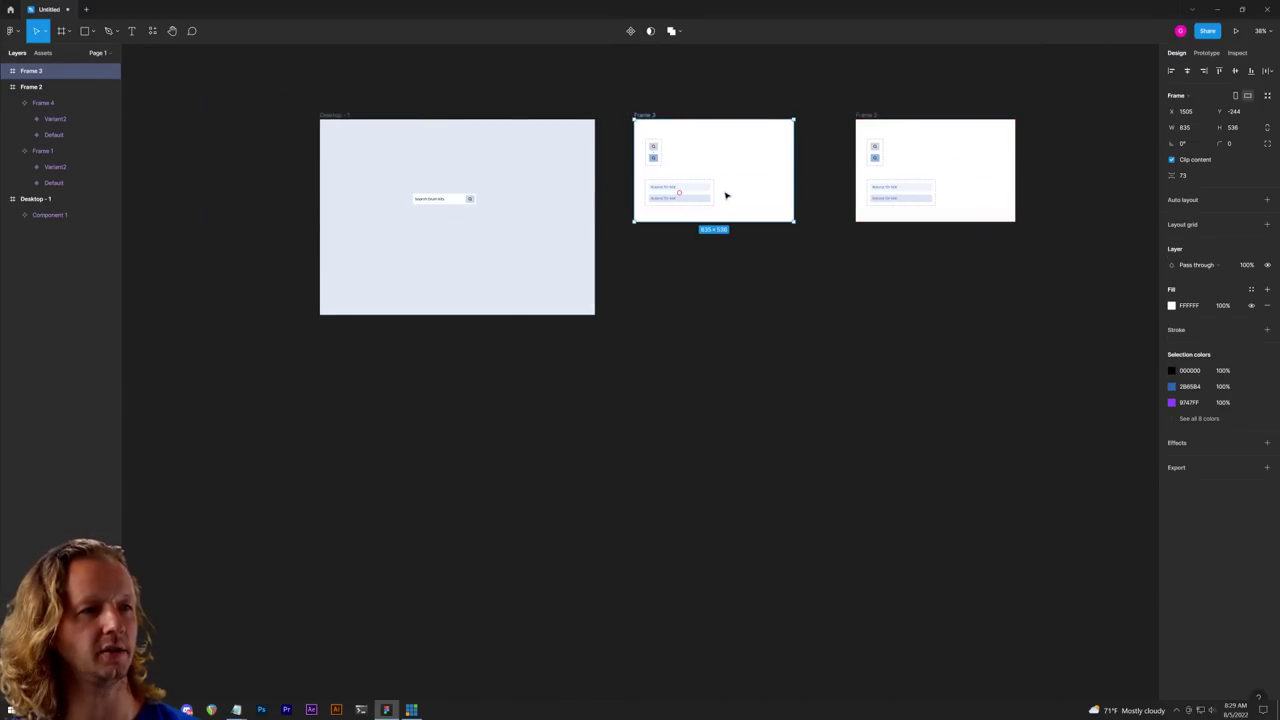
drag(740, 208, 656, 158)
key(Delete)
click(643, 116)
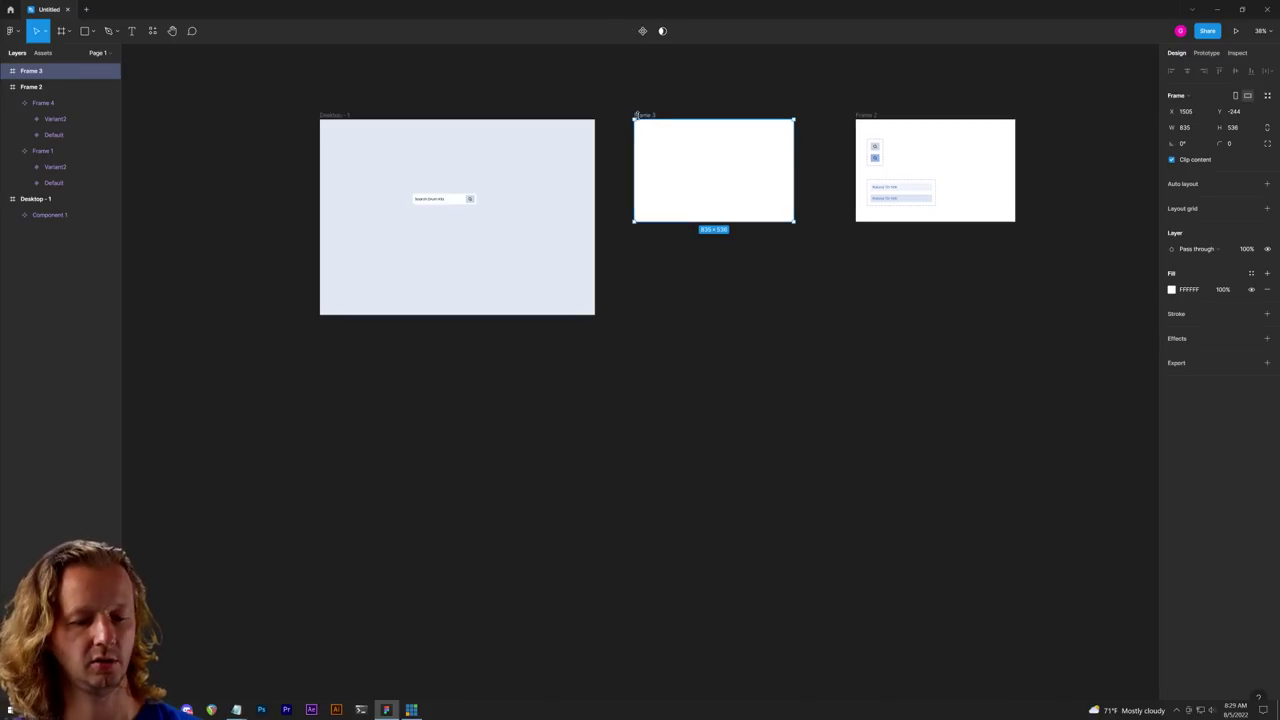
key(i)
click(507, 178)
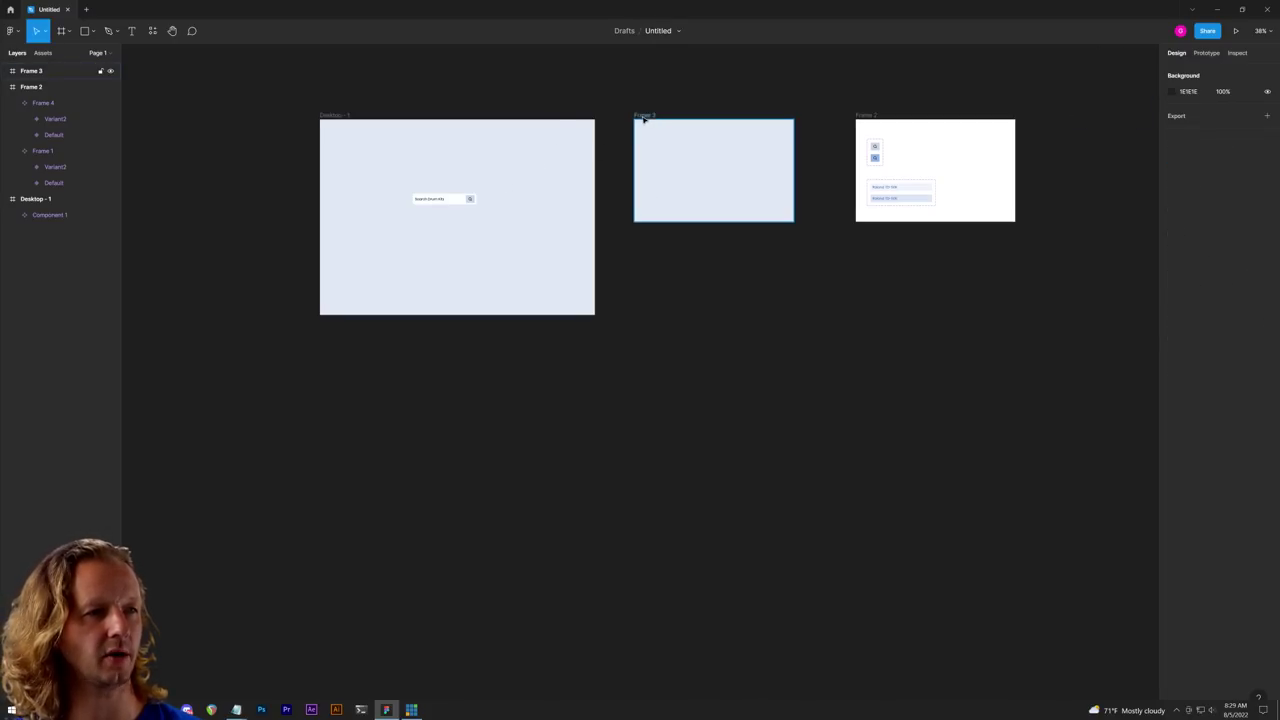
drag(700, 217, 711, 628)
click(911, 440)
Step: Add a second variant to the search component and move the component set into Frame 3
scroll(447, 222, up, 3)
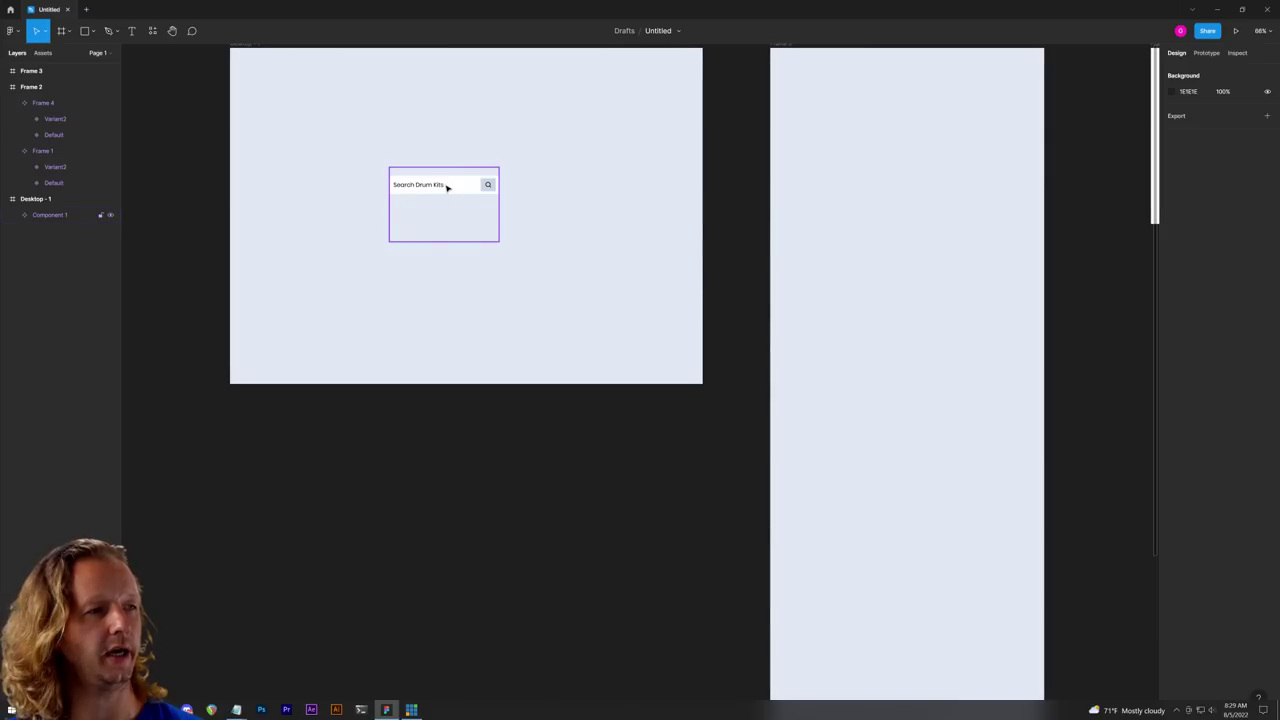
click(457, 180)
click(631, 31)
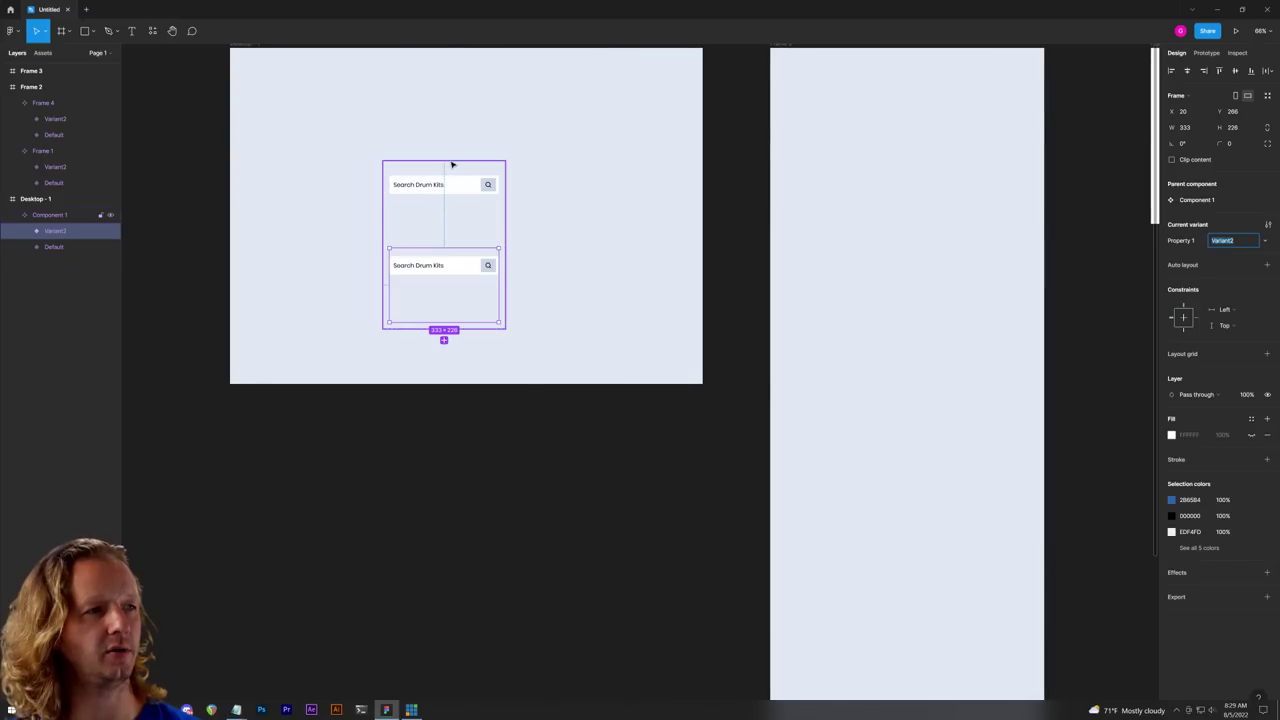
drag(450, 163, 854, 71)
click(927, 168)
Step: Change the lower variant's Property 1 value from Variant2 to focus
scroll(606, 294, right, 5)
scroll(600, 243, up, 5)
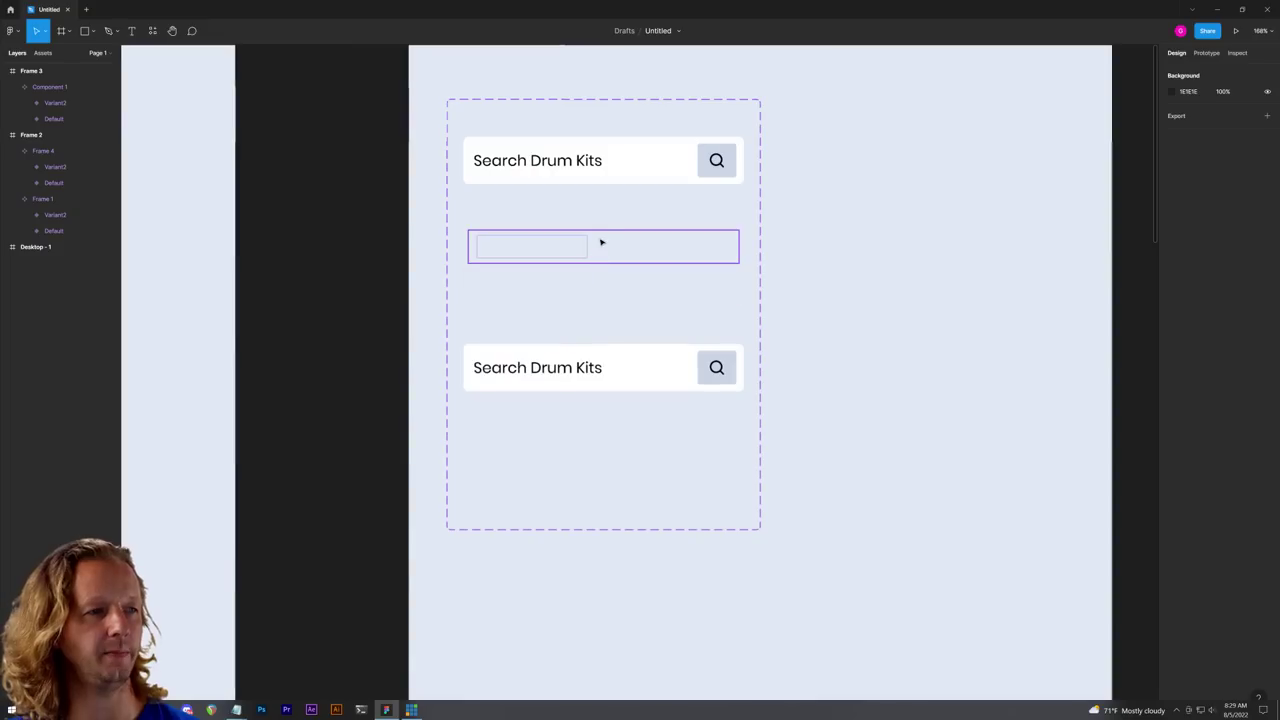
click(617, 171)
click(1230, 242)
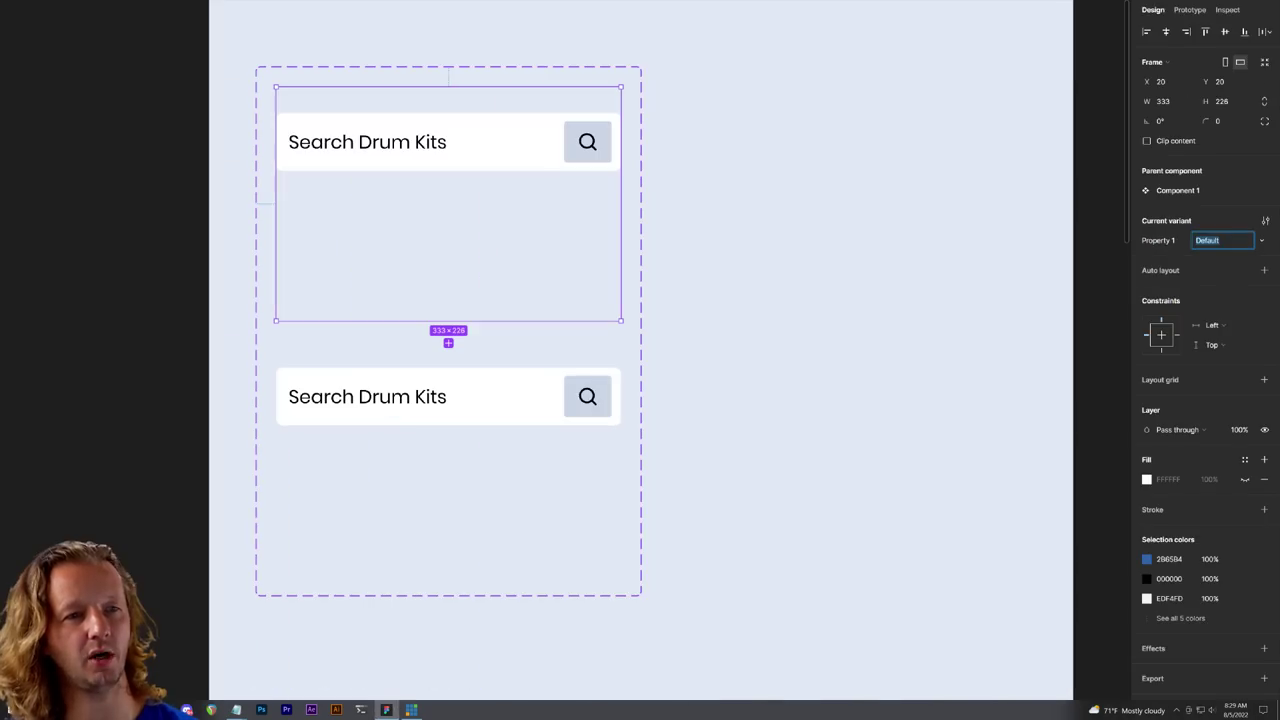
click(823, 237)
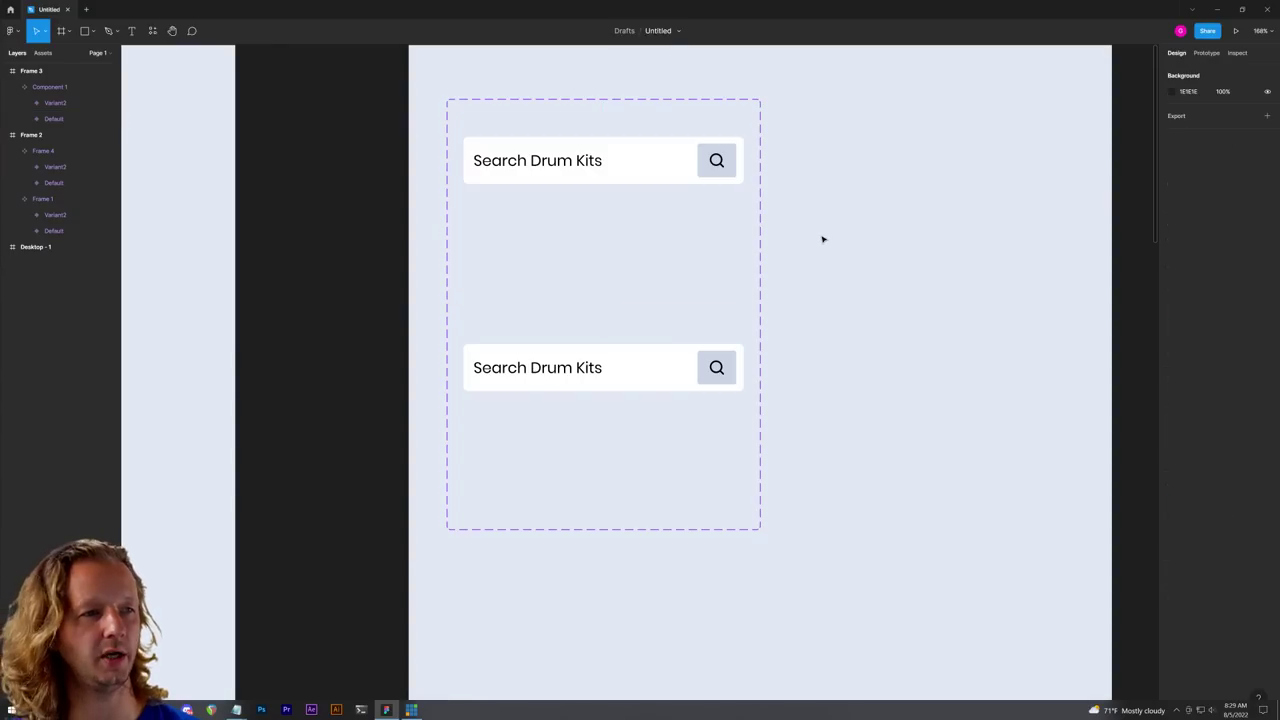
click(614, 367)
click(612, 368)
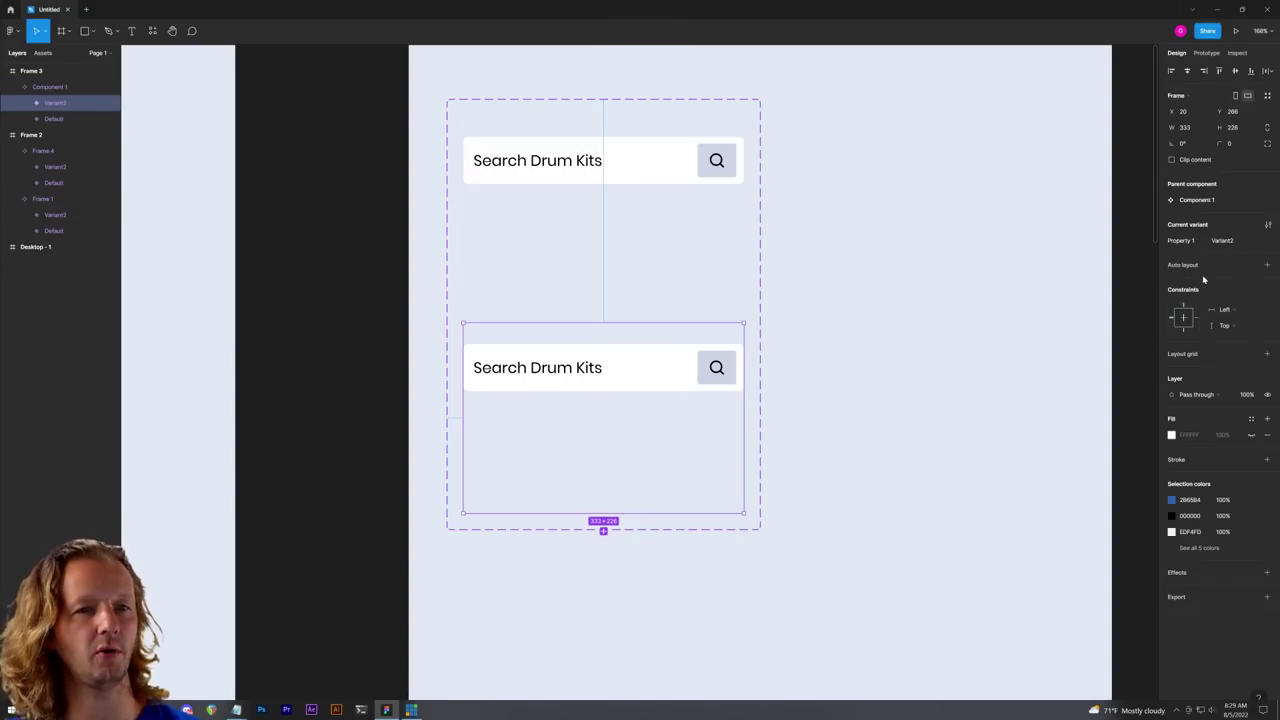
click(1226, 241)
text(focus)
key(Return)
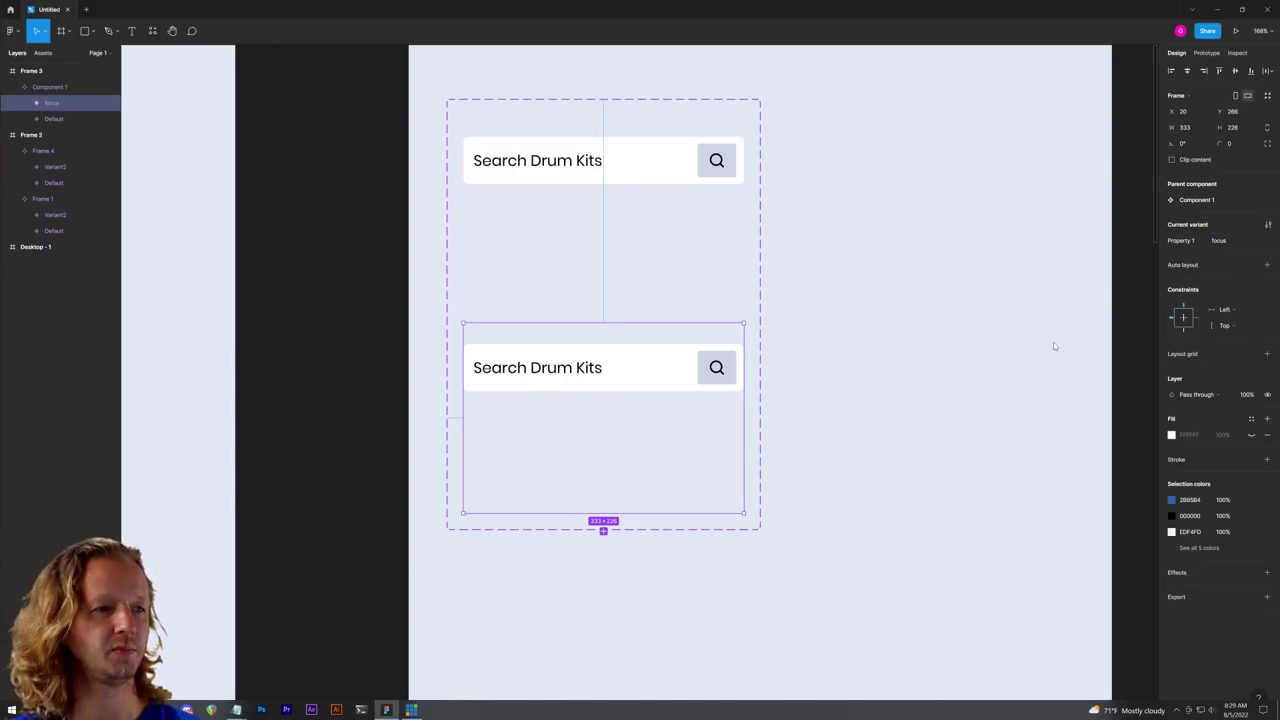
click(900, 408)
click(586, 368)
Step: Set the focus variant's Search Drum Kits placeholder text to 0% opacity
click(588, 368)
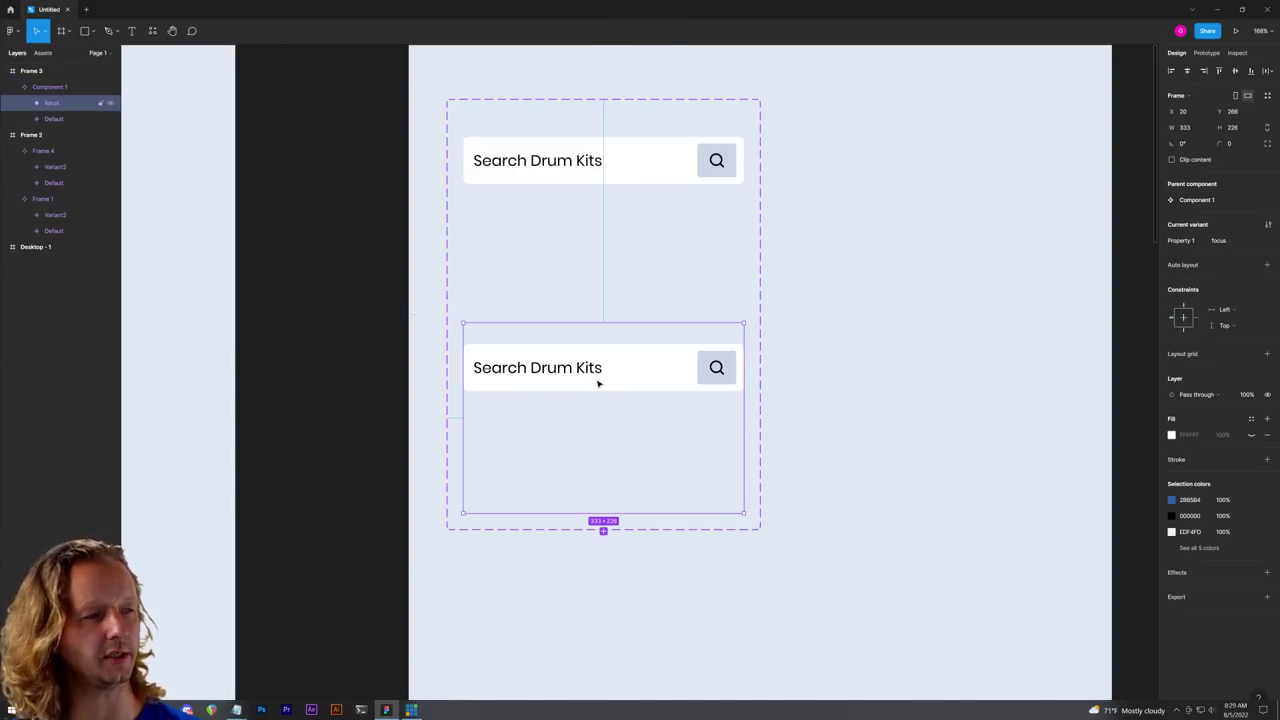
scroll(526, 374, up, 3)
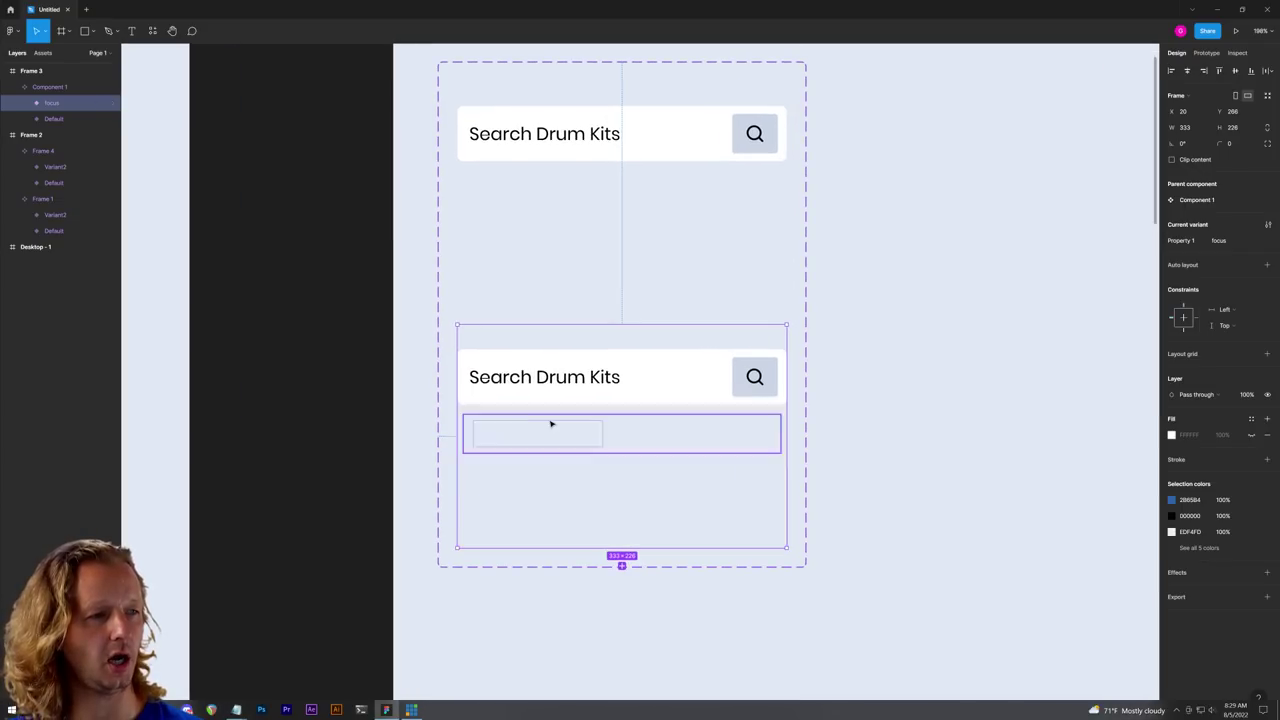
drag(564, 409, 631, 386)
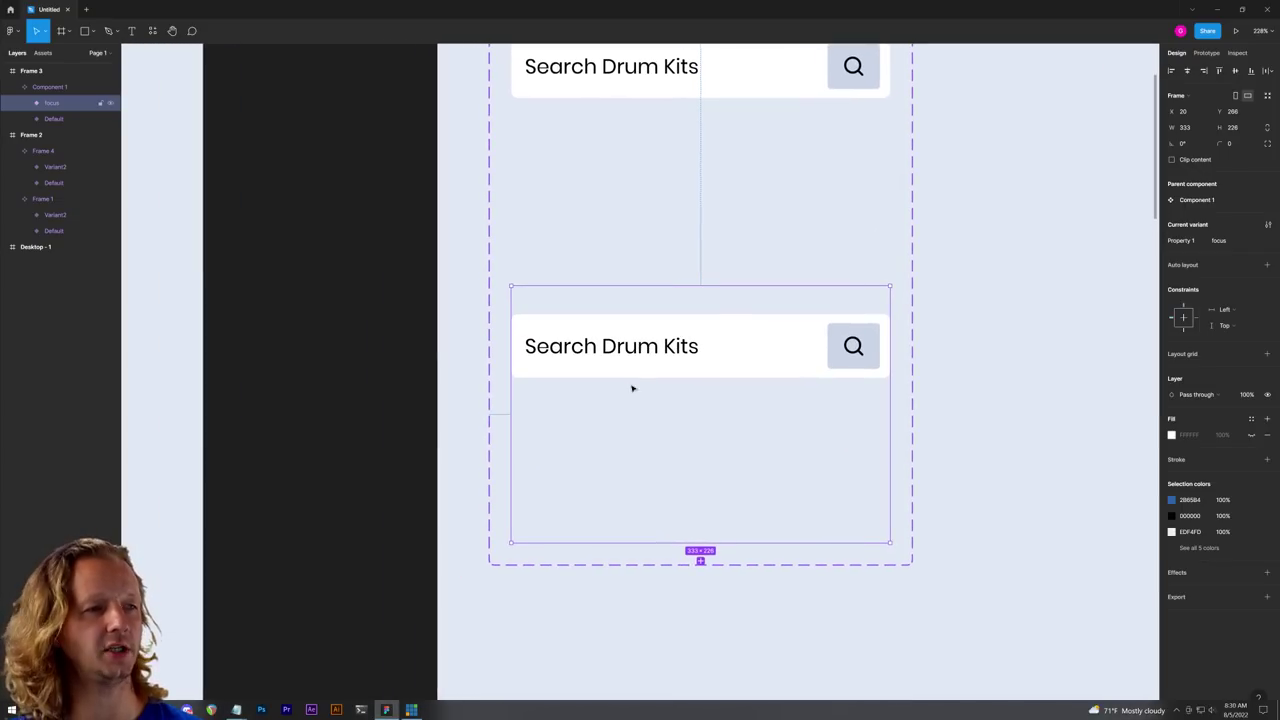
double_click(683, 352)
double_click(681, 348)
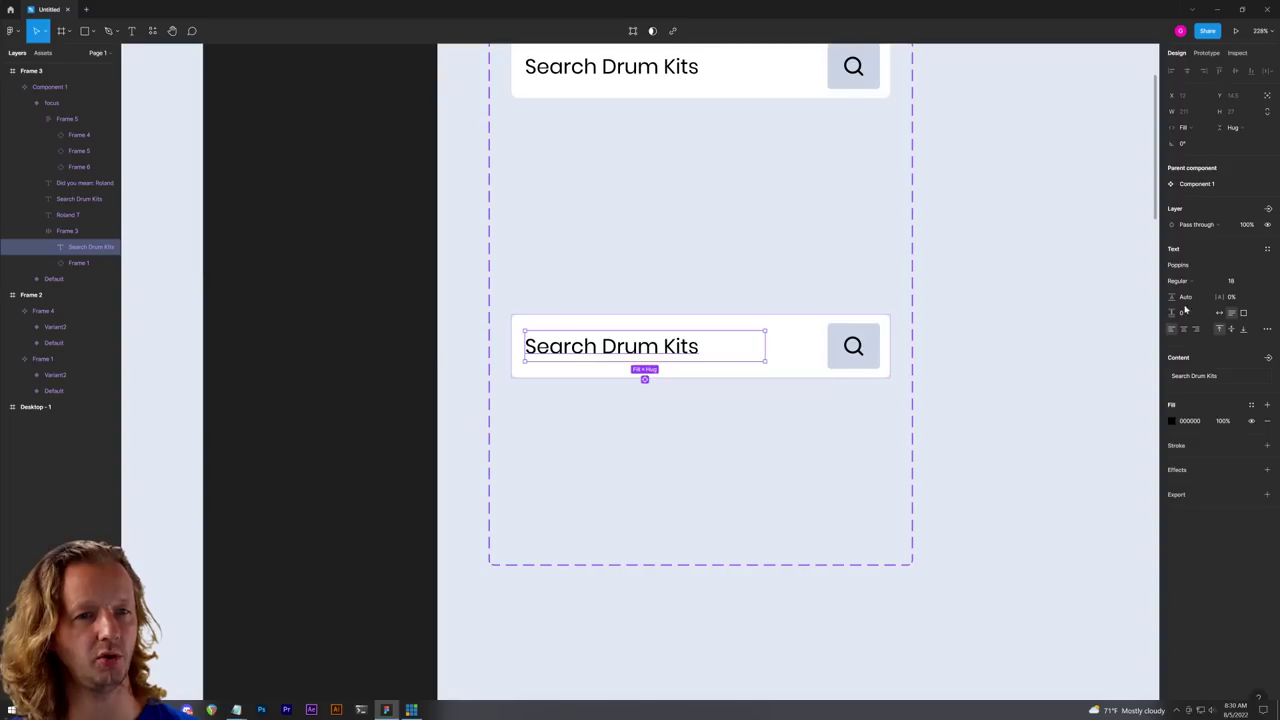
click(1248, 226)
text(0)
key(Return)
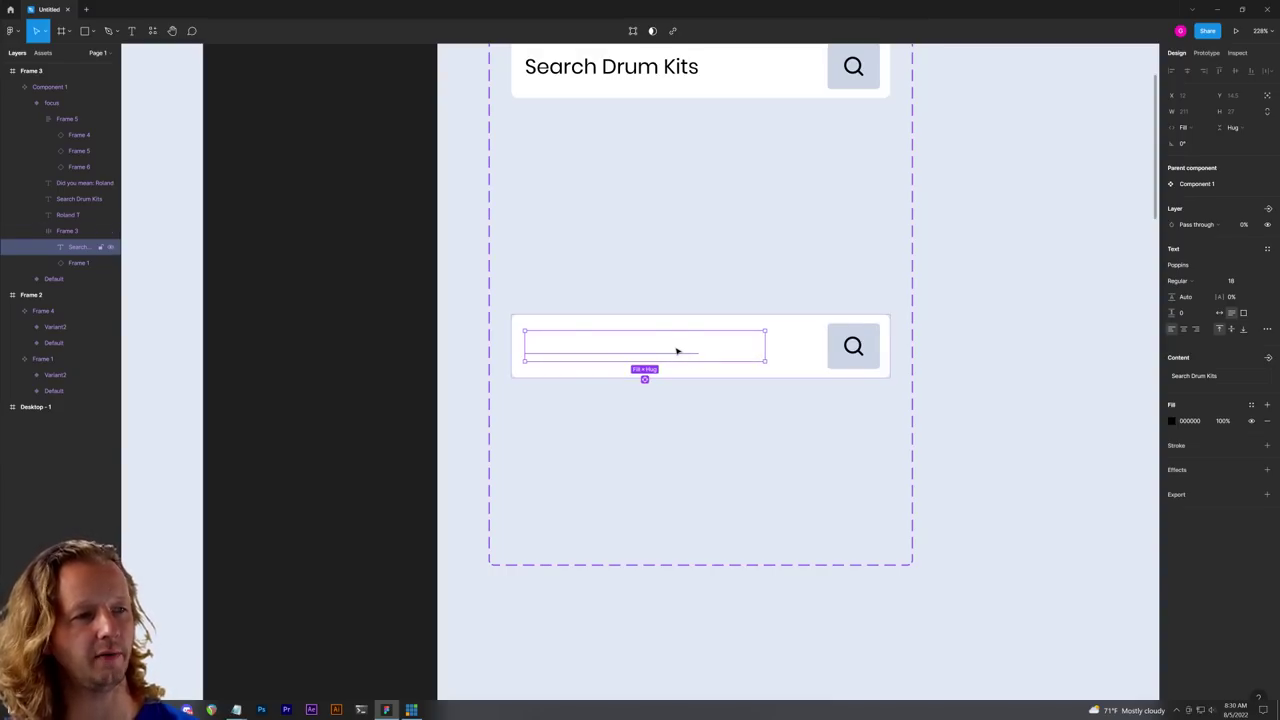
Step: Place a size-14, 100%-opacity copy of the text above the bar, and align Default's hidden label
drag(650, 352, 636, 308)
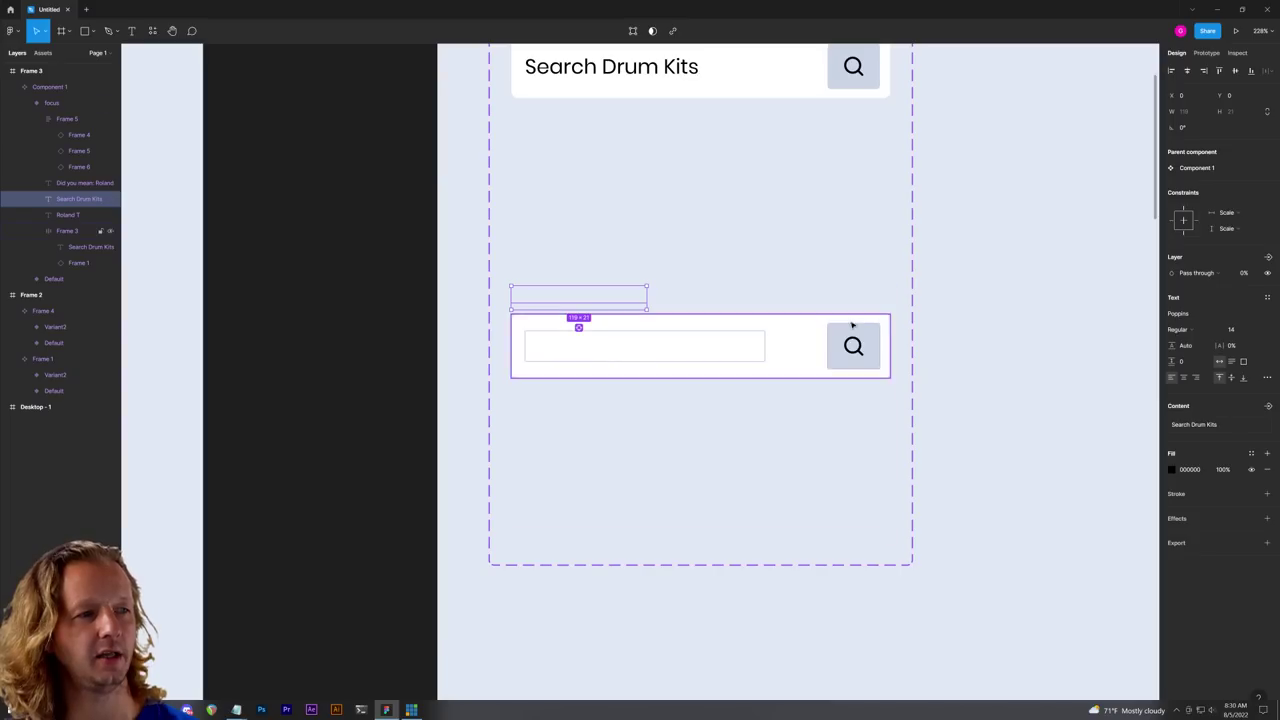
click(1236, 333)
click(1247, 274)
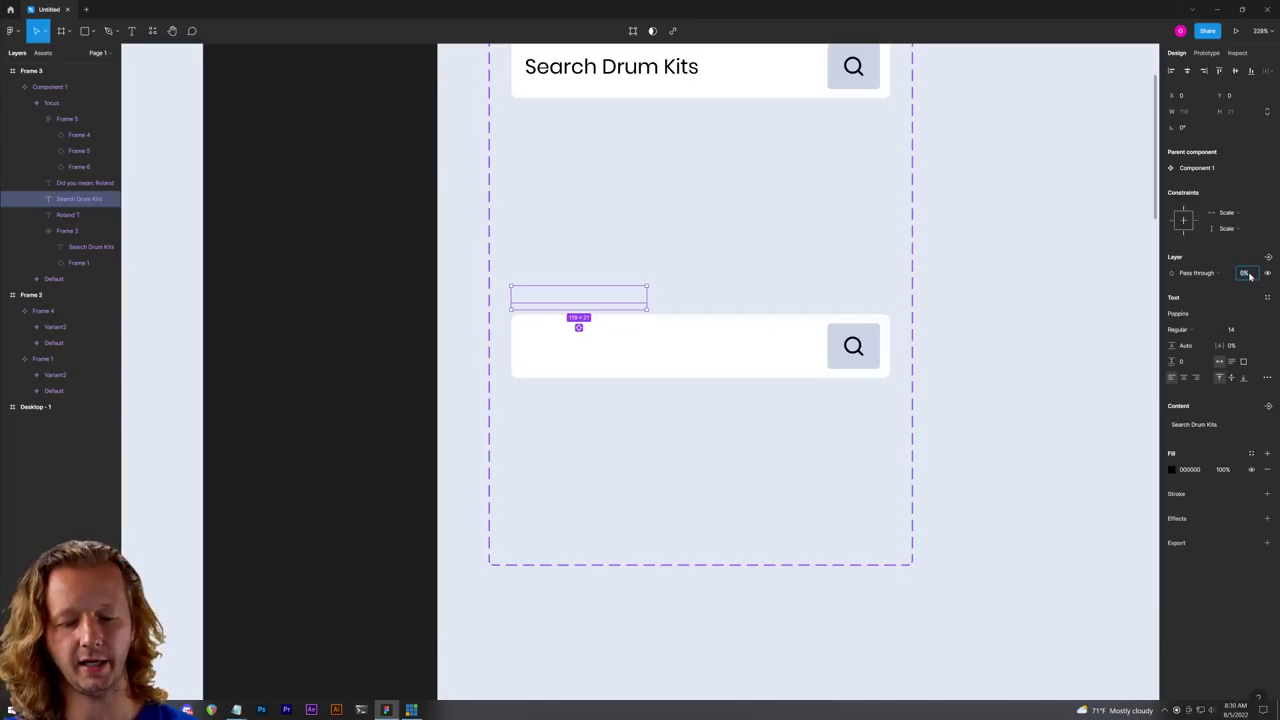
text(100)
key(Return)
scroll(711, 283, up, 4)
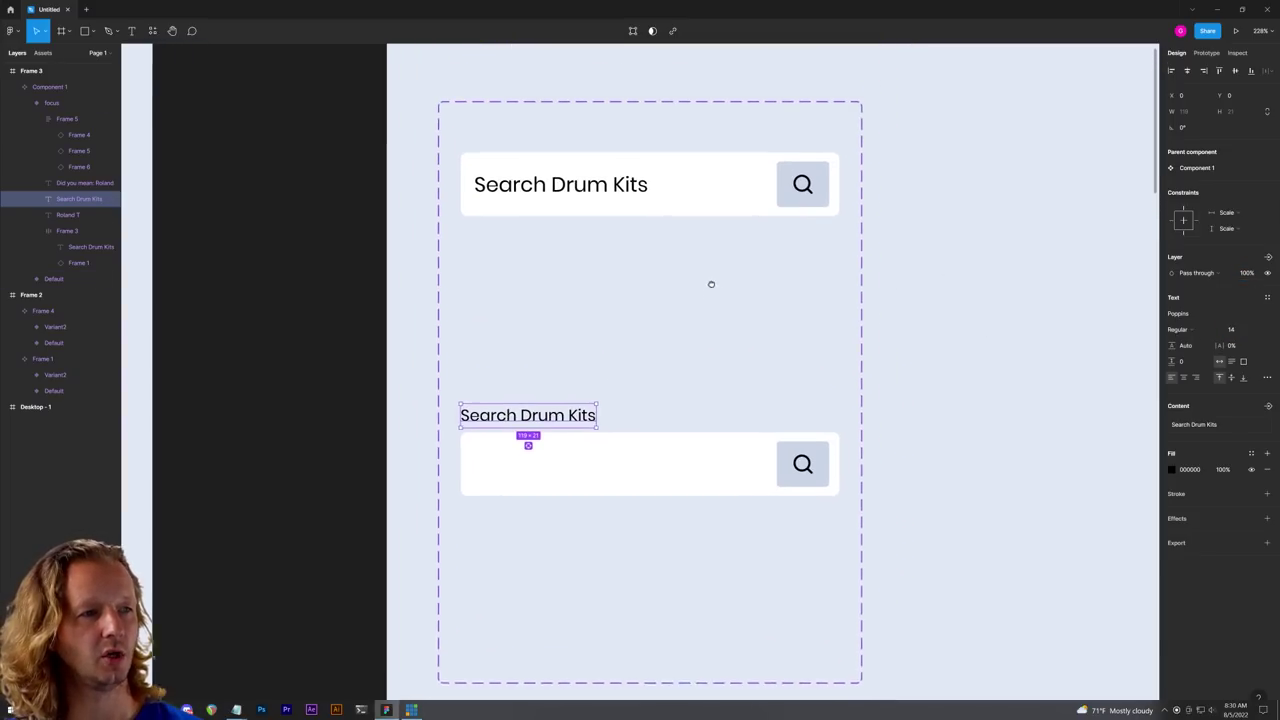
click(535, 193)
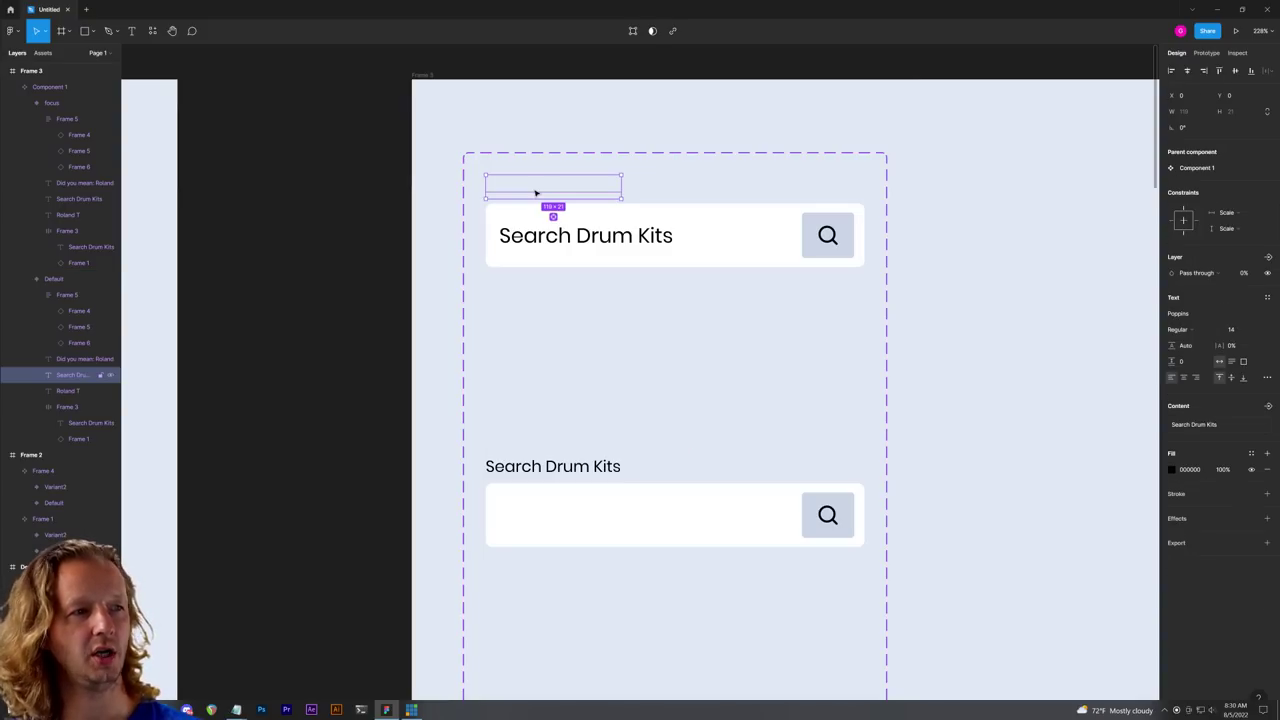
drag(535, 193, 535, 195)
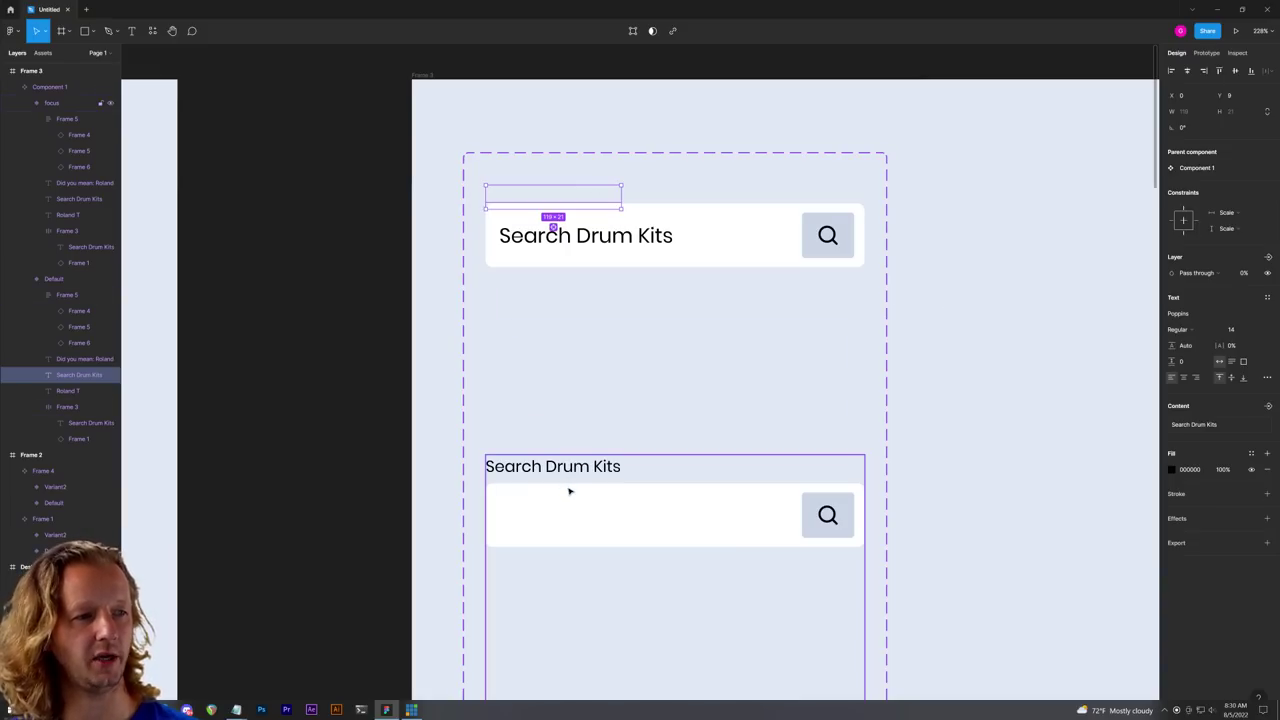
Step: Link the Default variant to the focus variant on click with a Smart animate transition
click(914, 294)
click(786, 237)
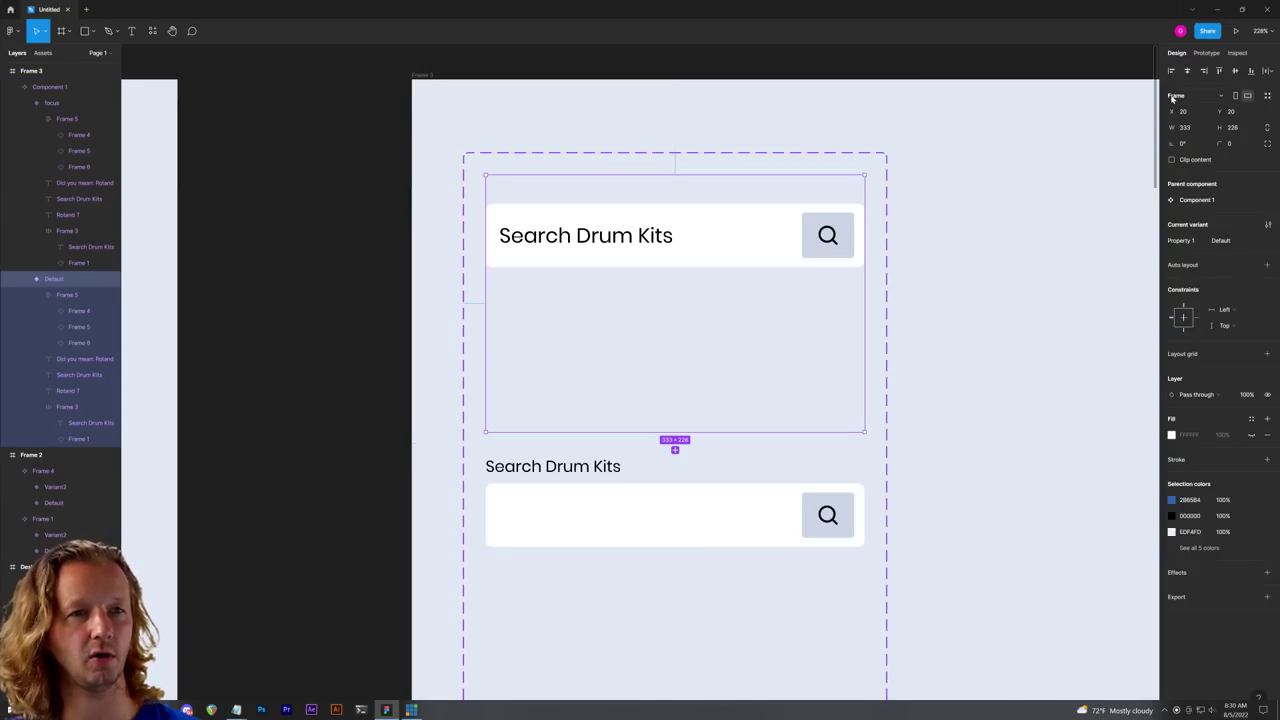
click(1206, 53)
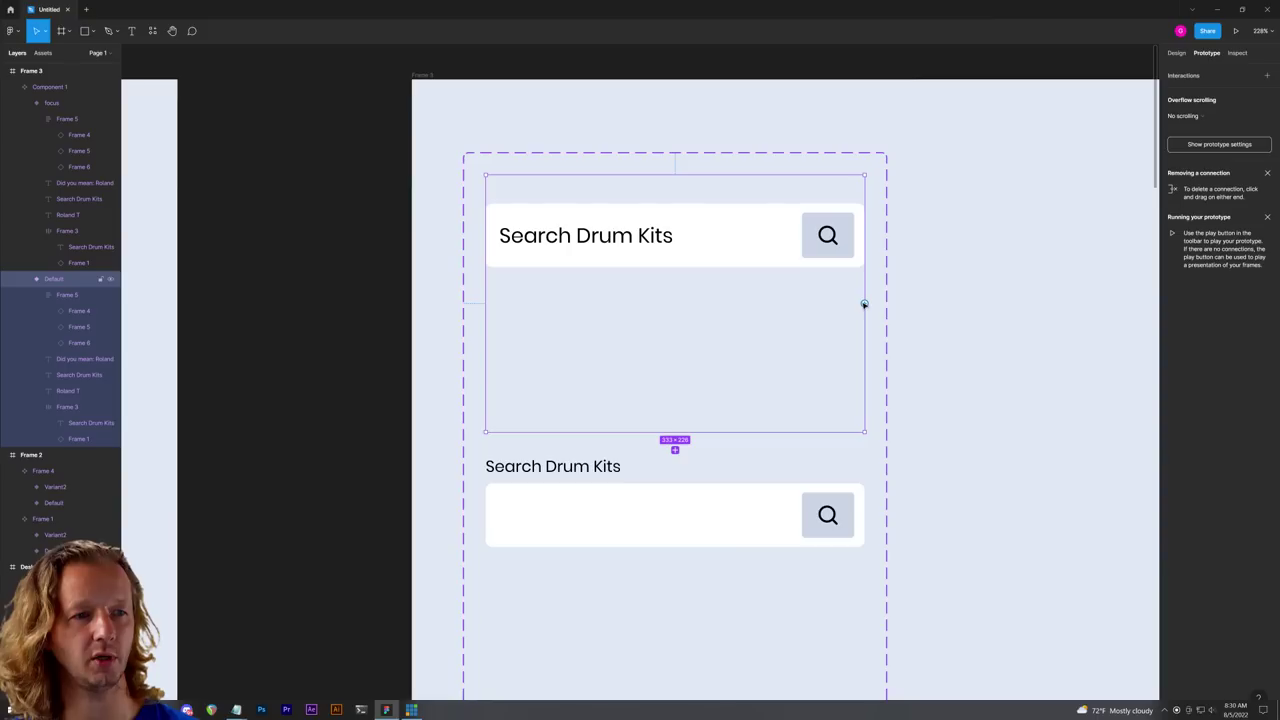
drag(864, 303, 650, 505)
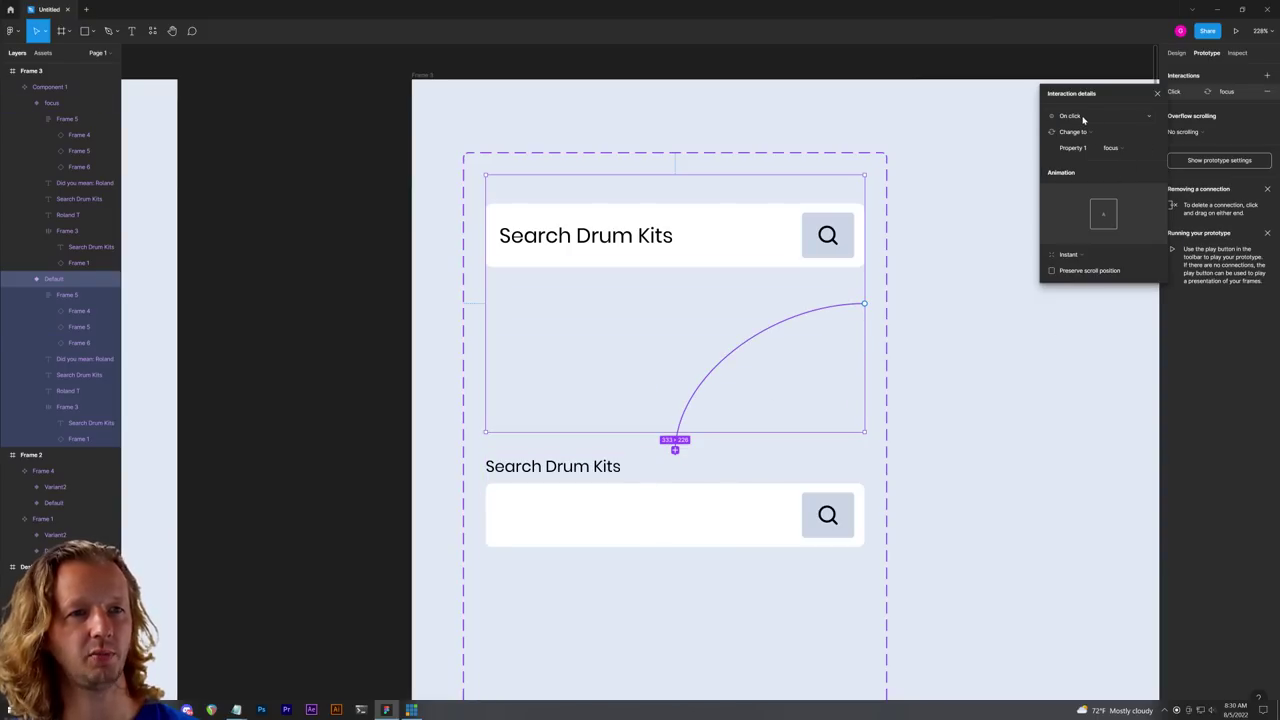
click(1075, 257)
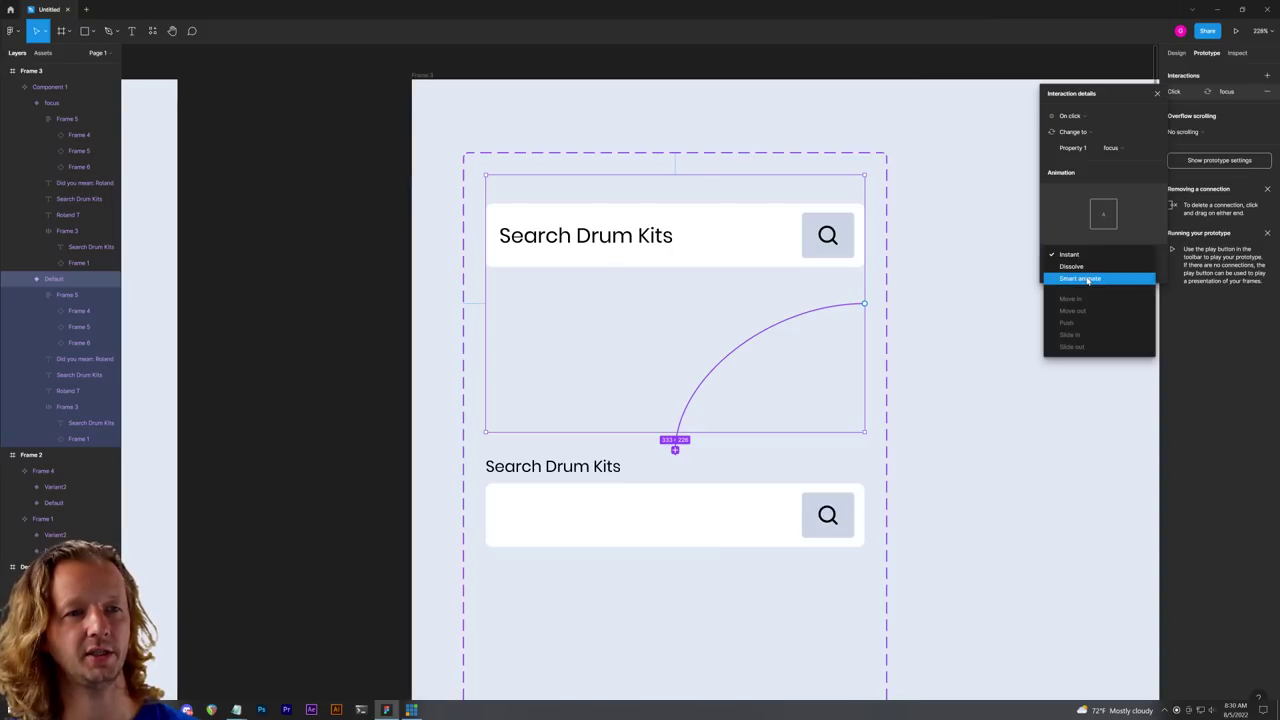
click(1088, 279)
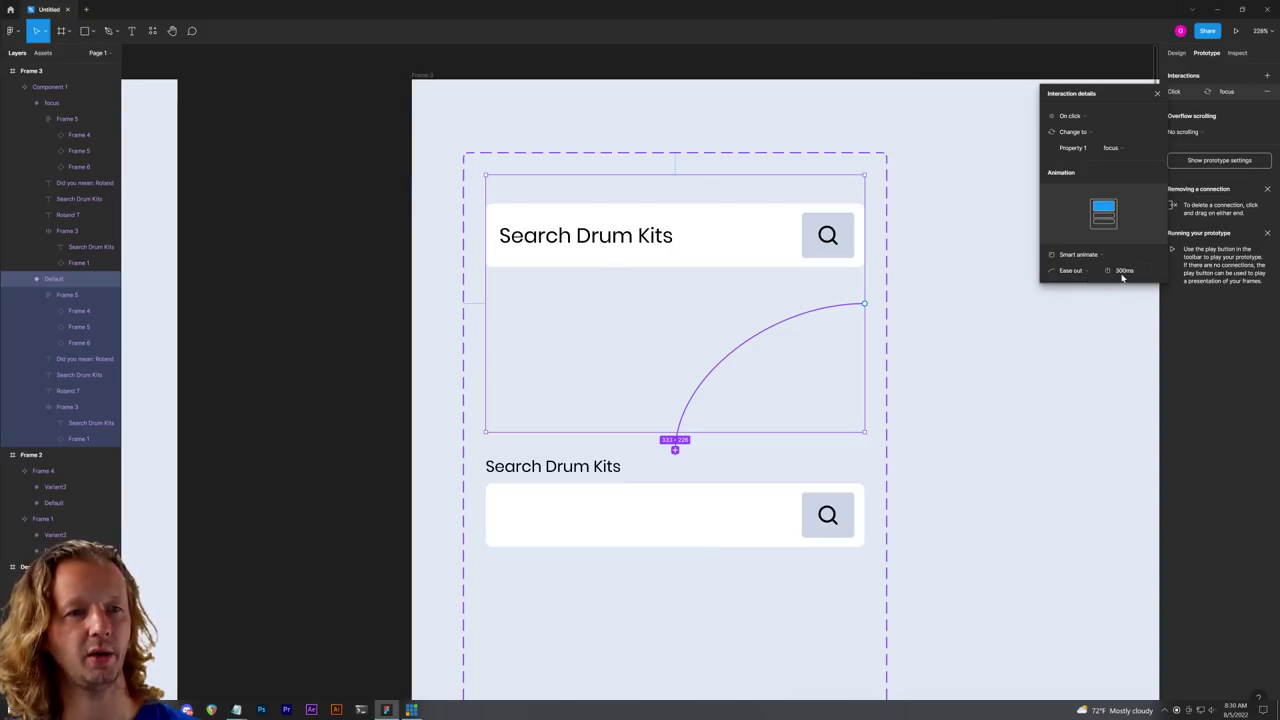
click(964, 250)
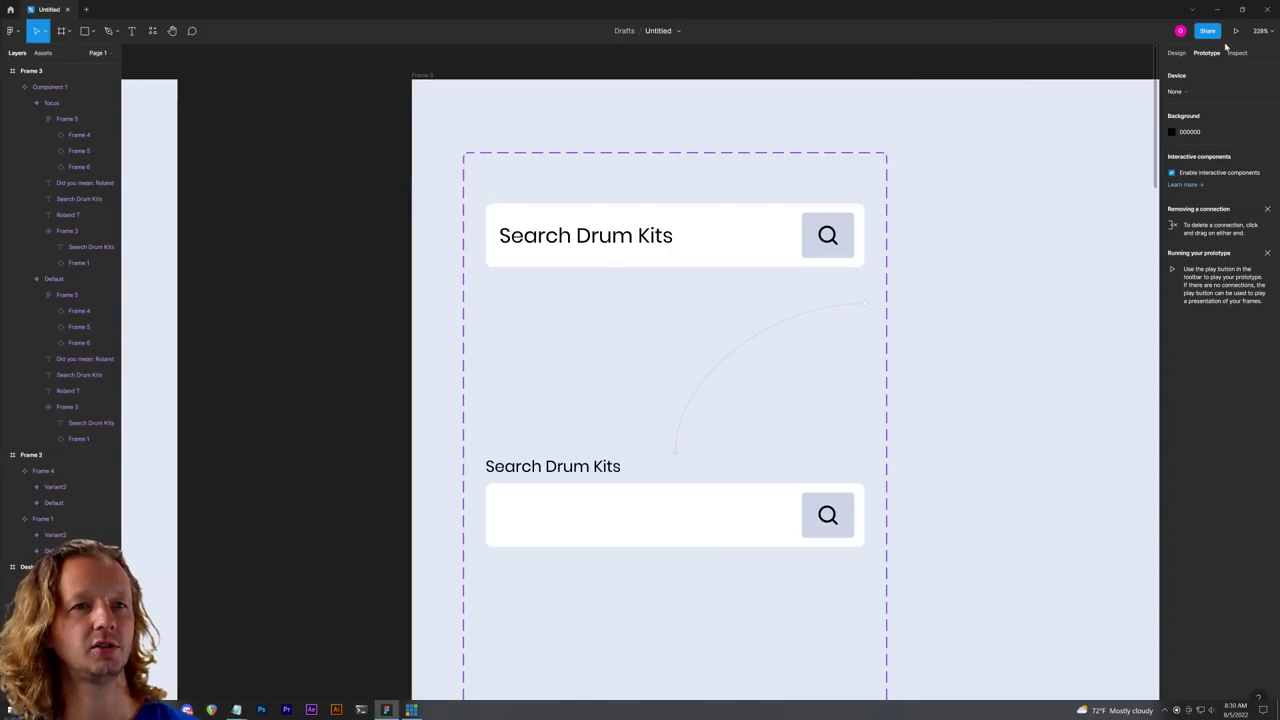
Step: Preview the prototype, then place a Component 1 instance from Frame 3's components into the page frame
click(1236, 31)
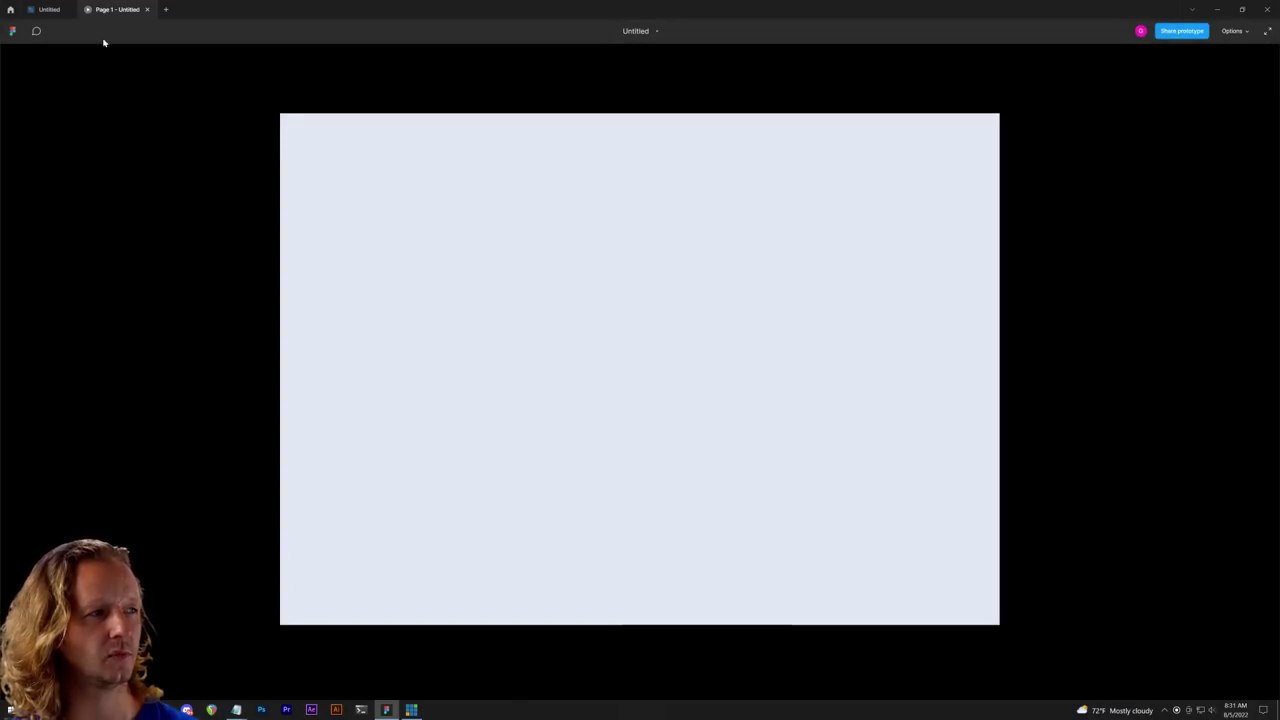
click(52, 9)
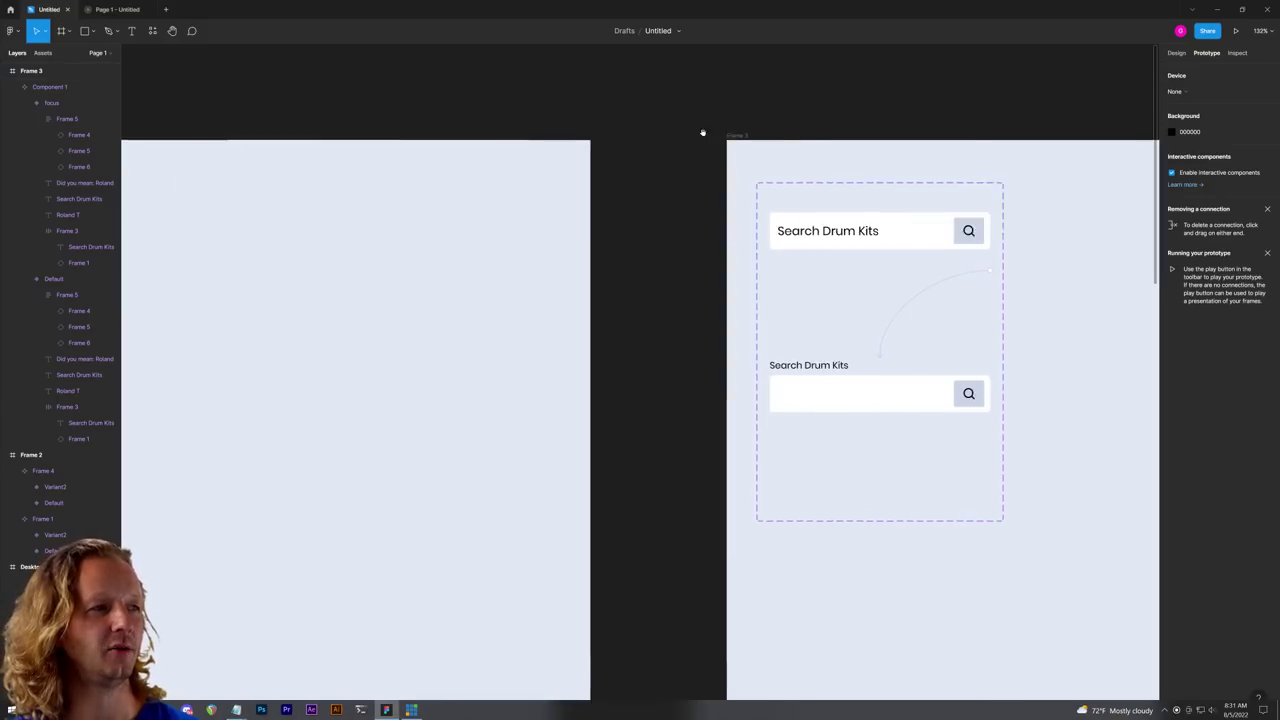
click(152, 30)
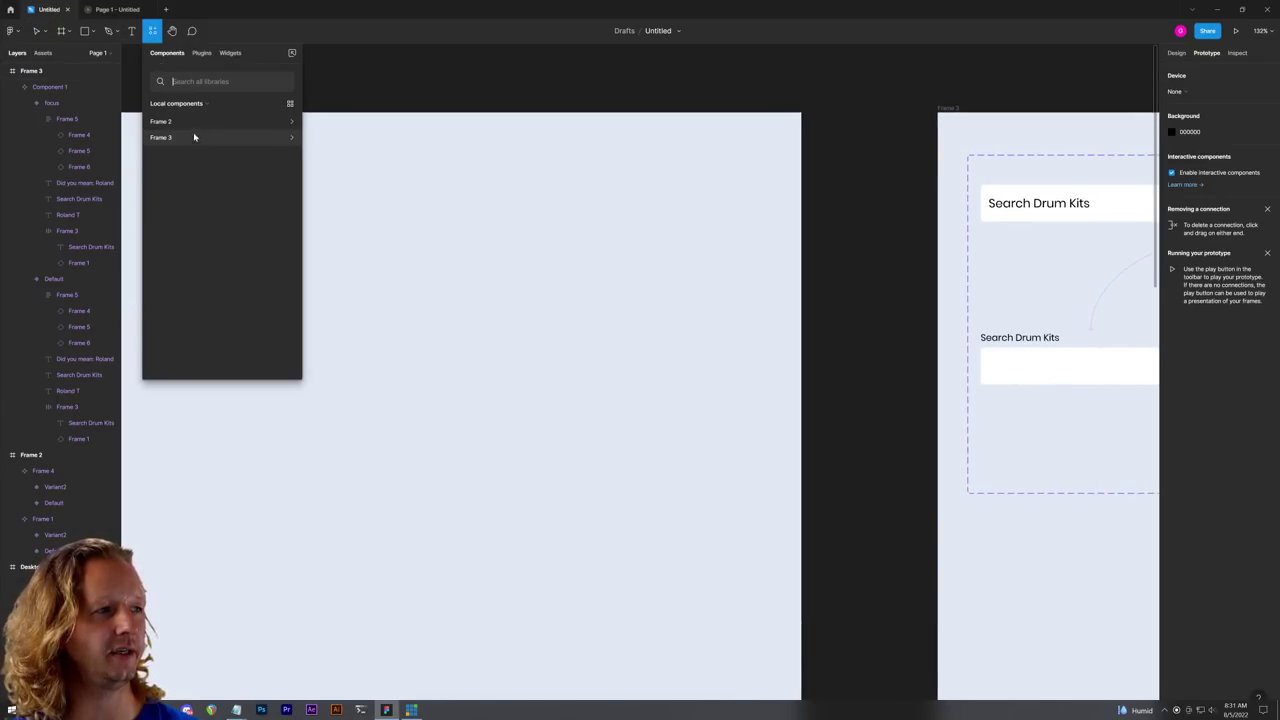
click(168, 139)
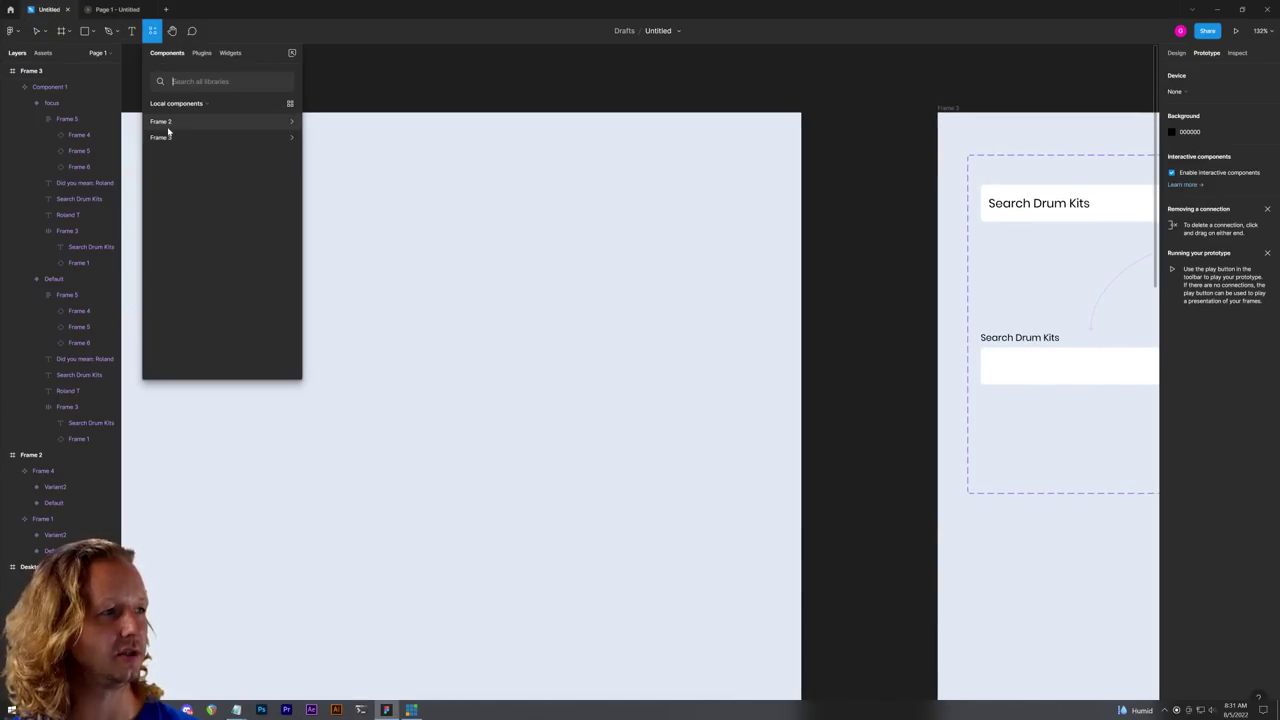
drag(177, 139, 451, 343)
Step: Test in the preview that clicking the search bar triggers the focus state, then return
click(133, 8)
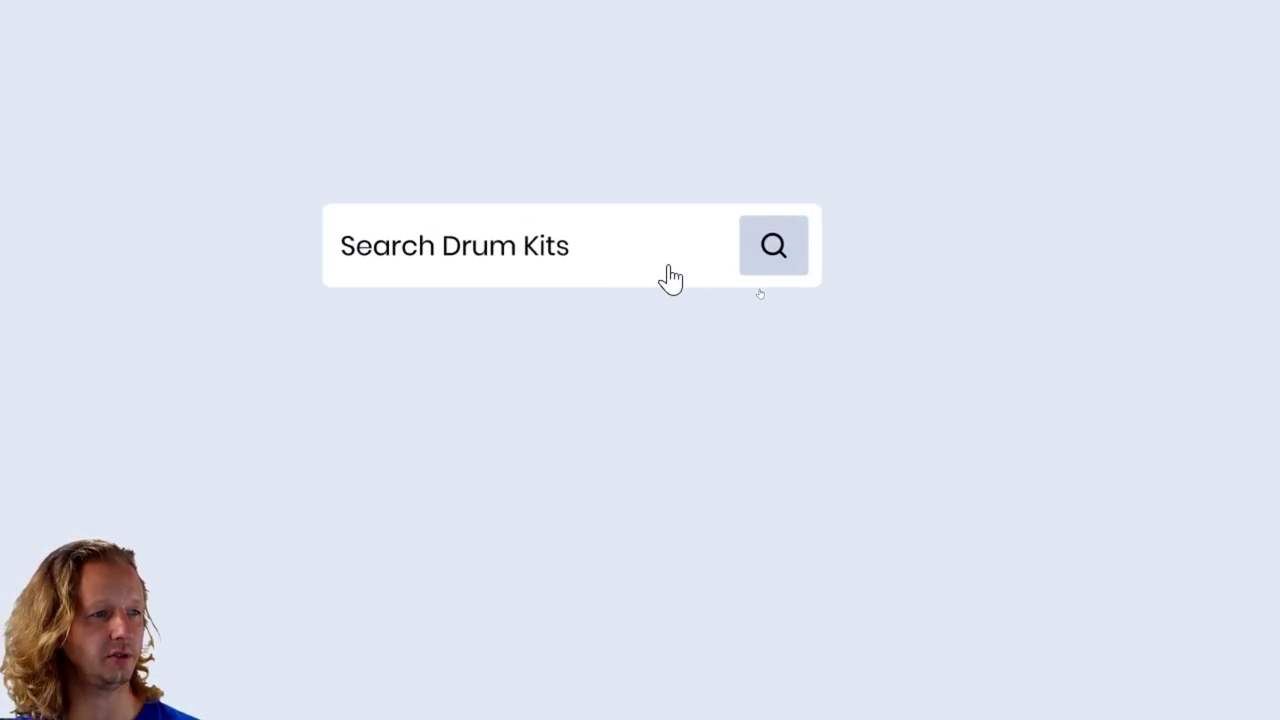
click(669, 268)
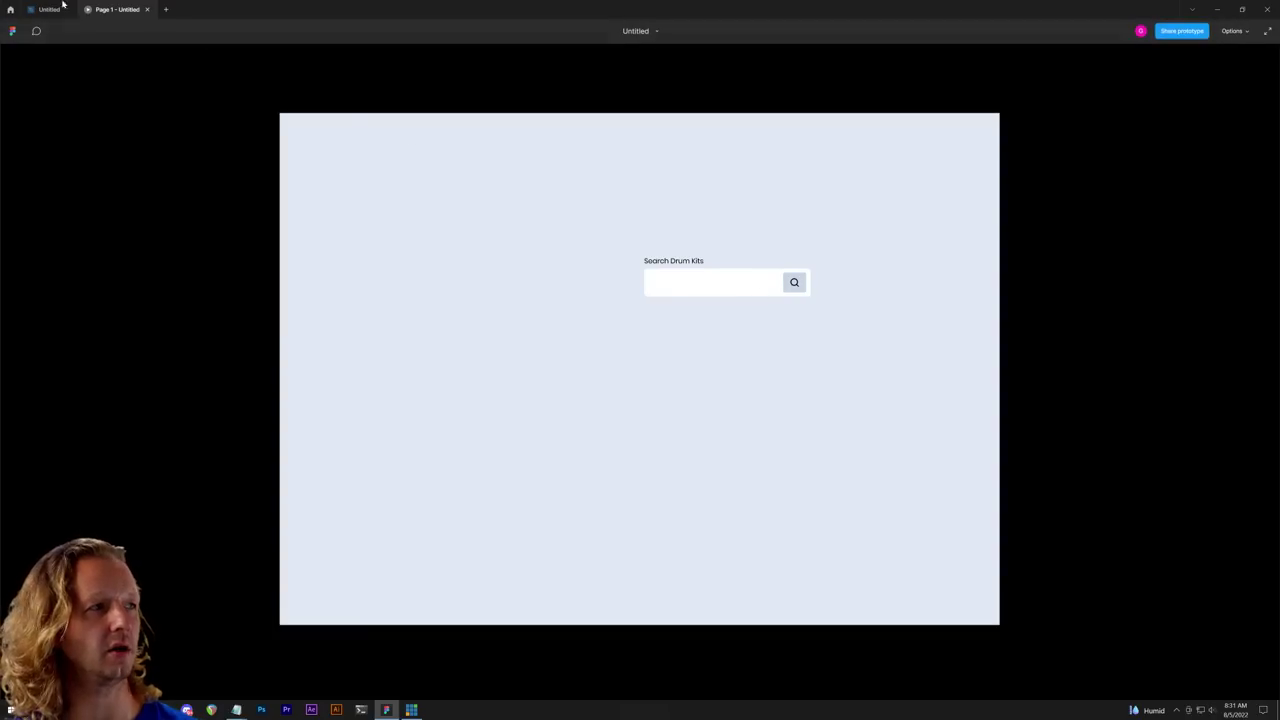
click(48, 9)
Step: Give the focus search field a BFCBDC border, deepen it to blue 487FC3, and view the preview
click(867, 178)
scroll(700, 194, right, 2)
scroll(600, 300, up, 6)
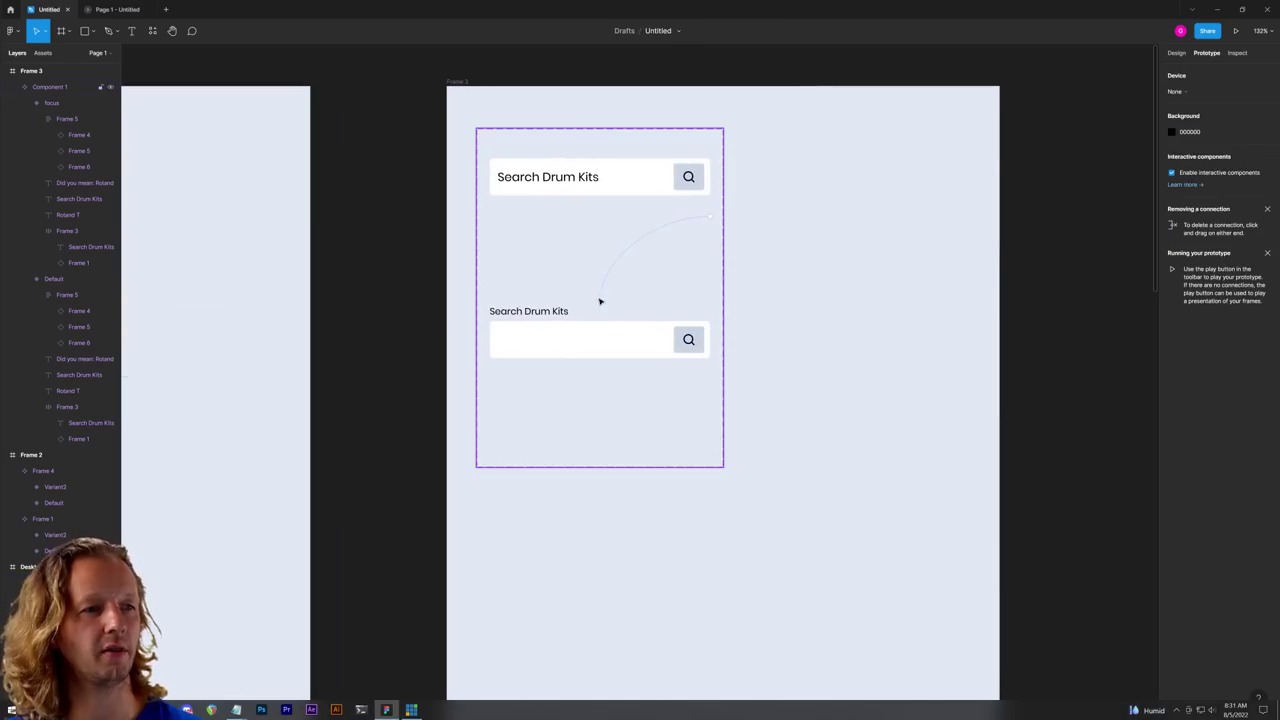
click(624, 331)
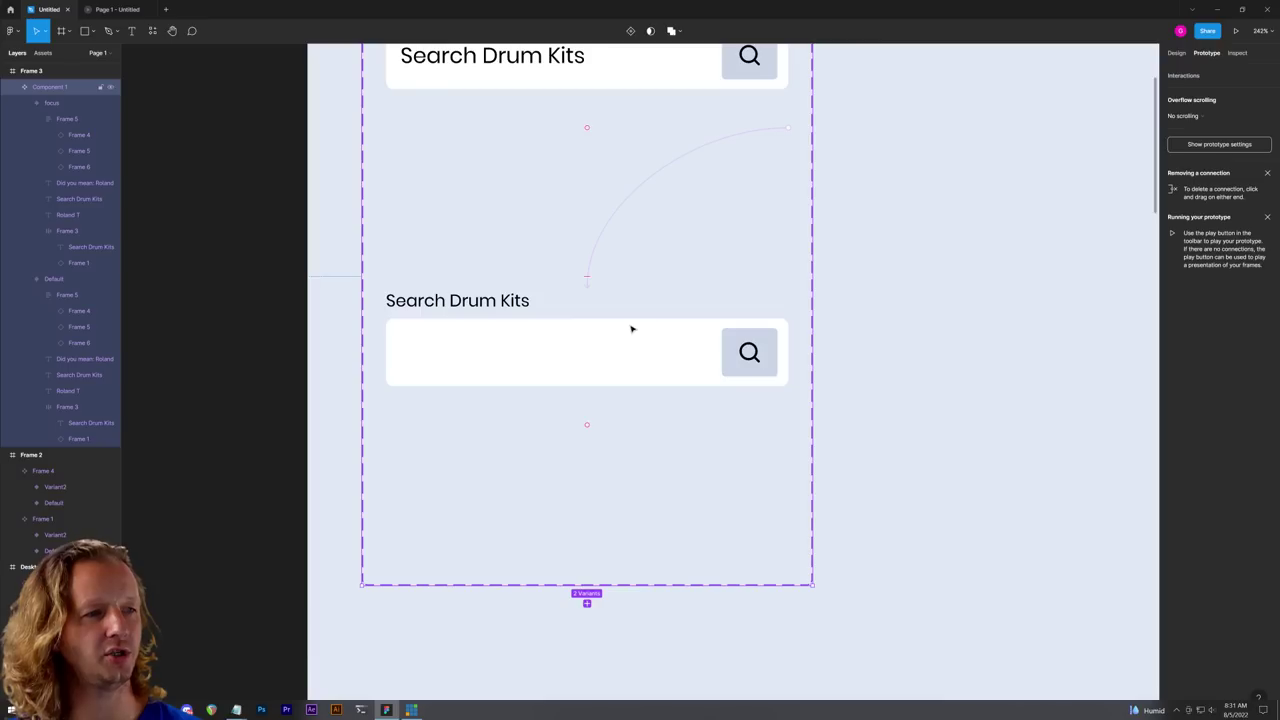
click(702, 328)
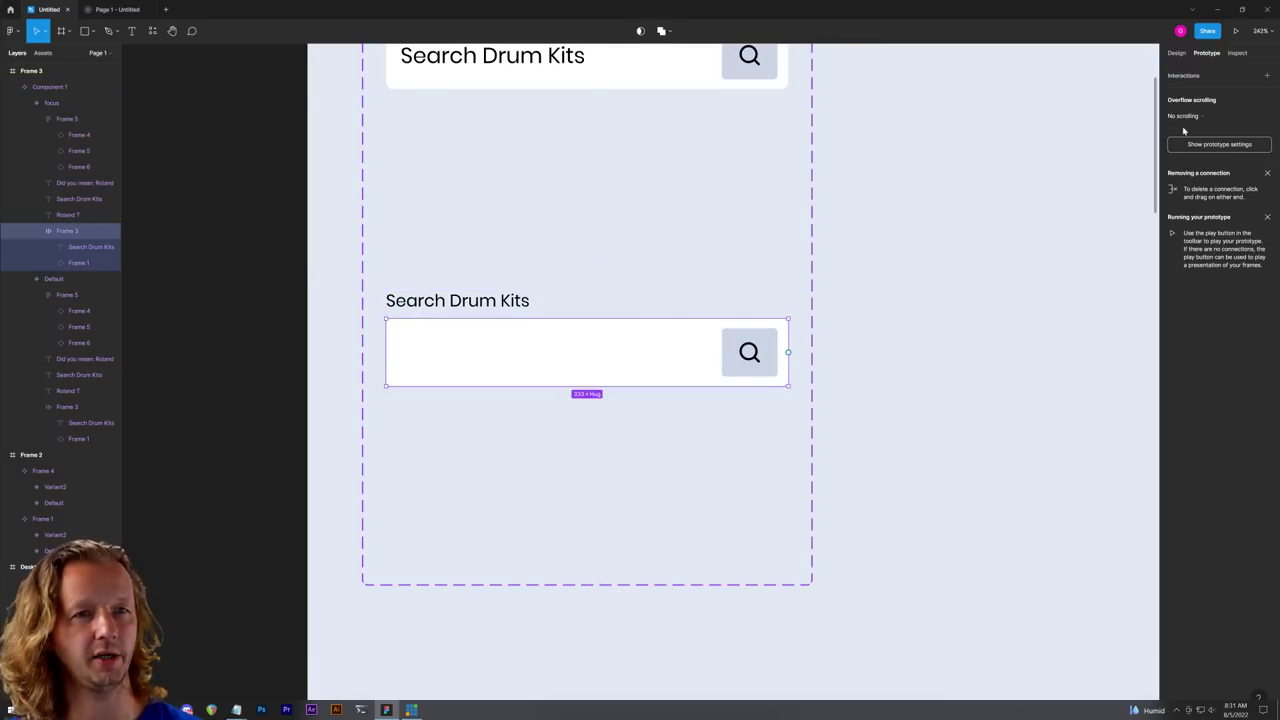
click(1177, 53)
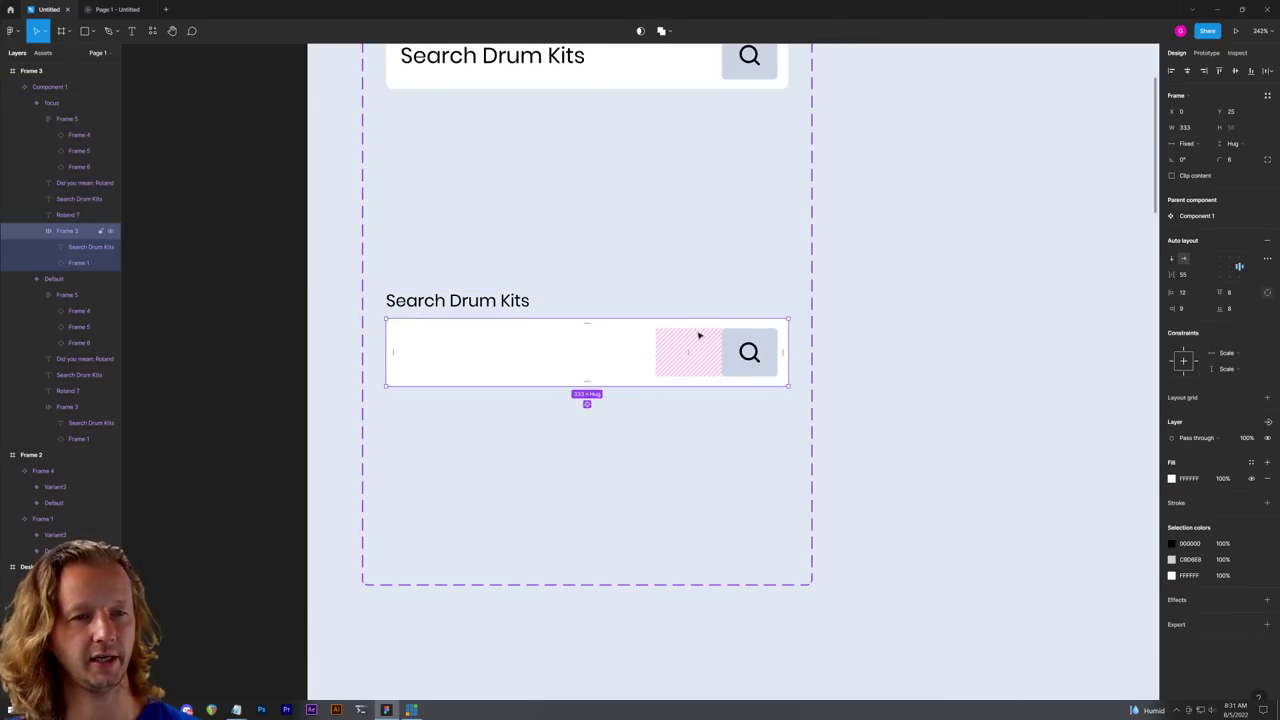
click(1268, 504)
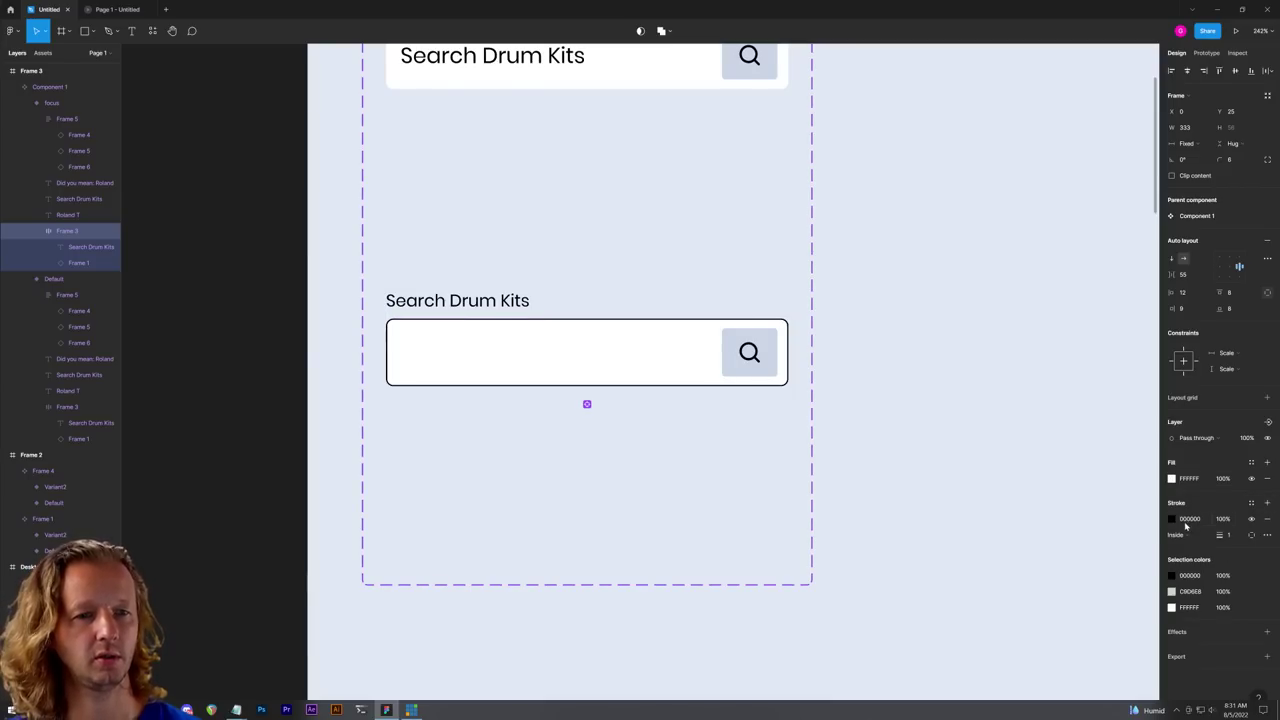
click(1171, 519)
text(BFCBDC)
key(Return)
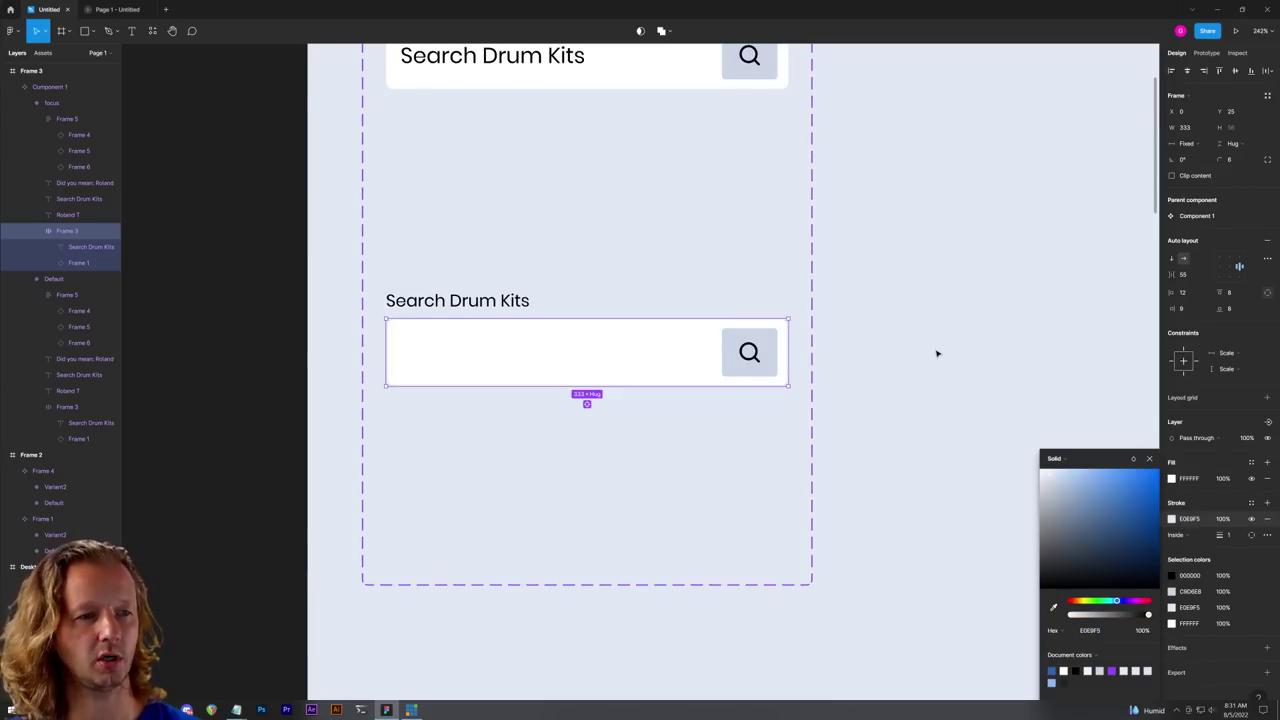
mouse_move(1058, 492)
mouse_down()
mouse_move(1122, 499)
mouse_move(1112, 496)
mouse_up()
click(991, 294)
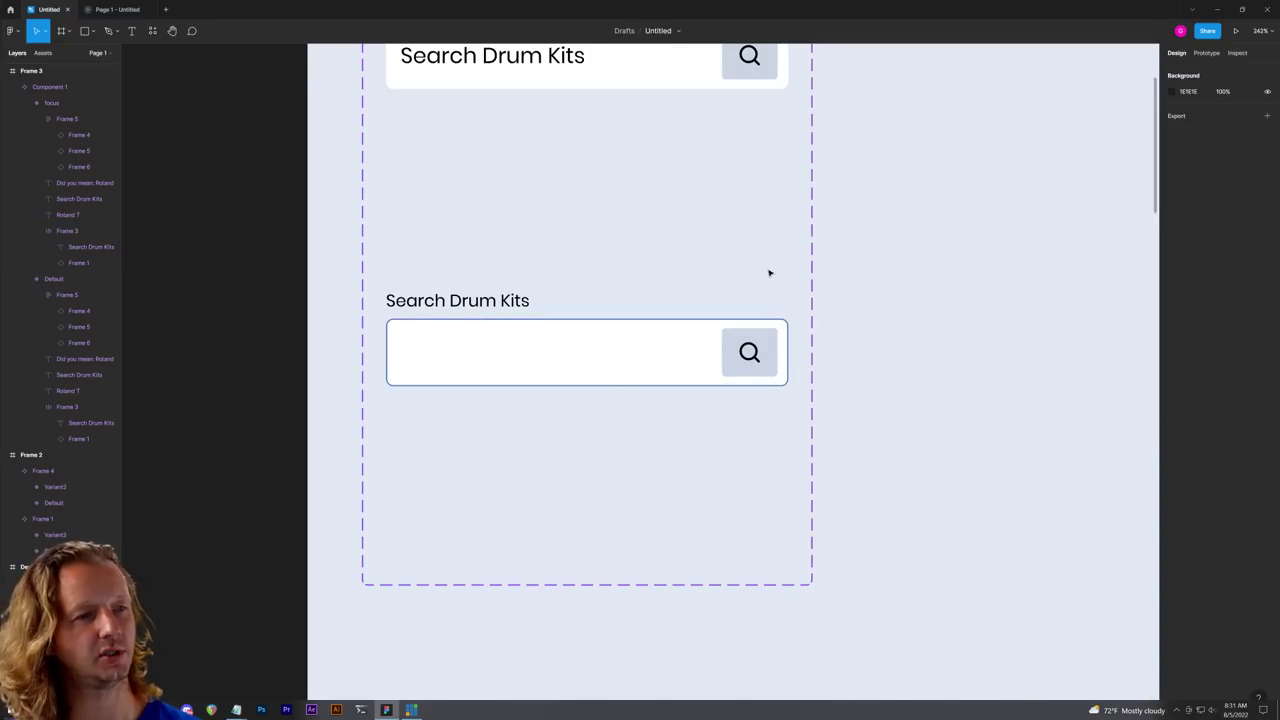
click(117, 10)
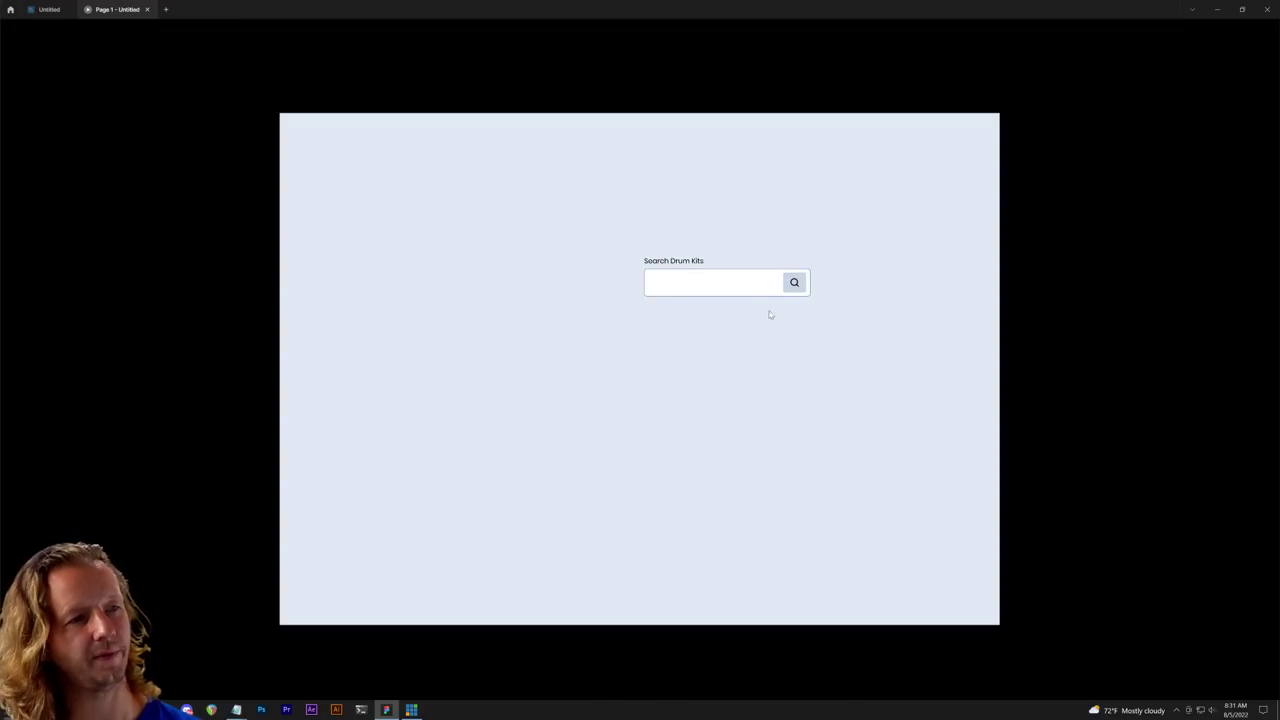
Step: Return to the design editor, zoom out and select the focus variant
click(68, 10)
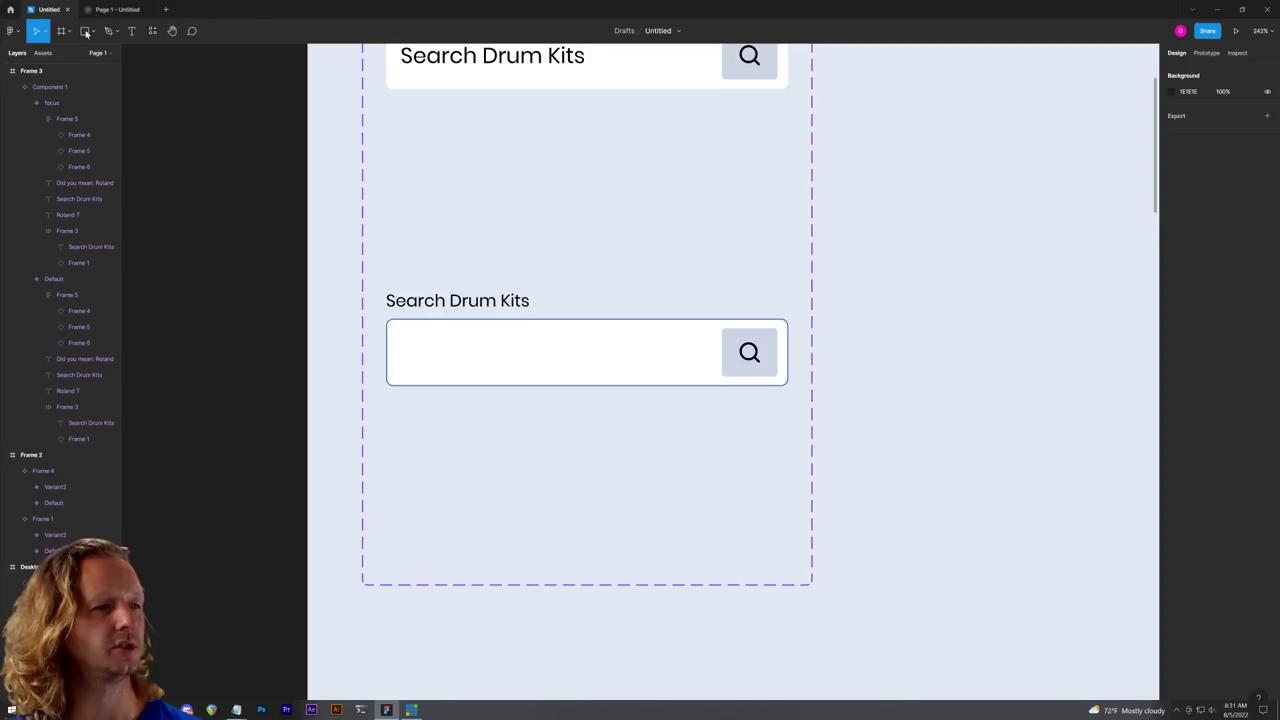
scroll(909, 288, down, 5)
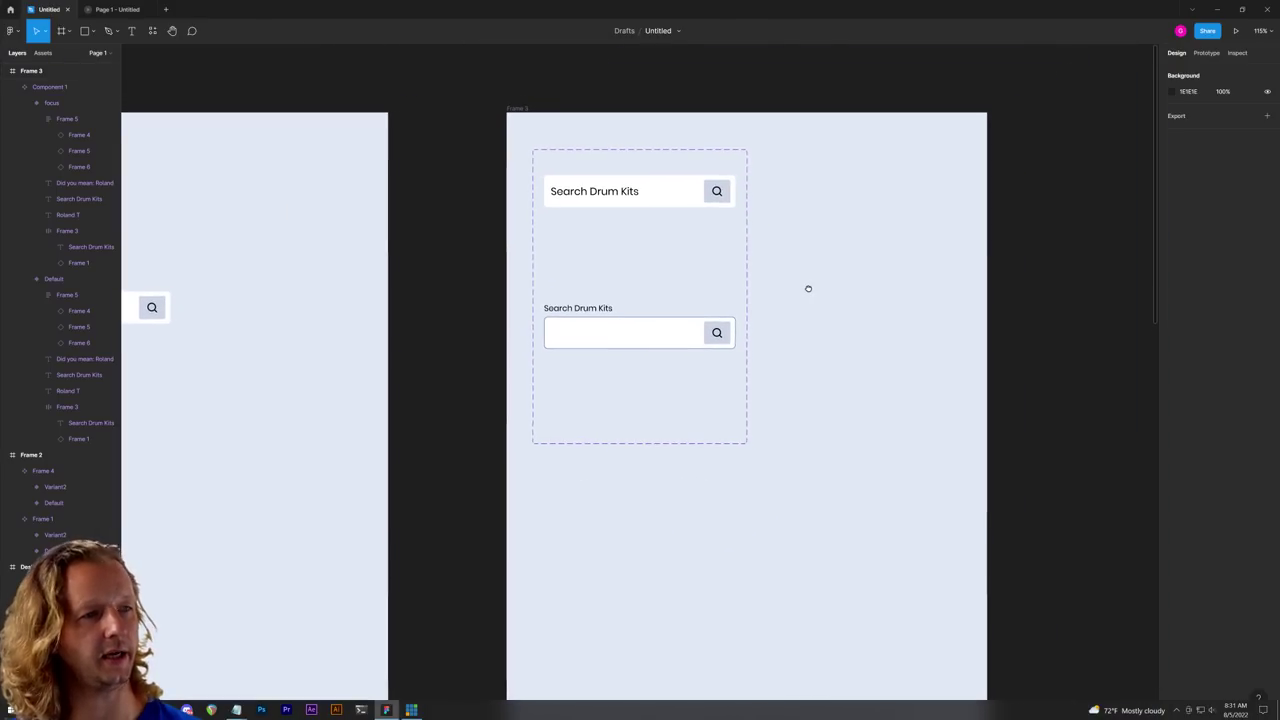
click(656, 335)
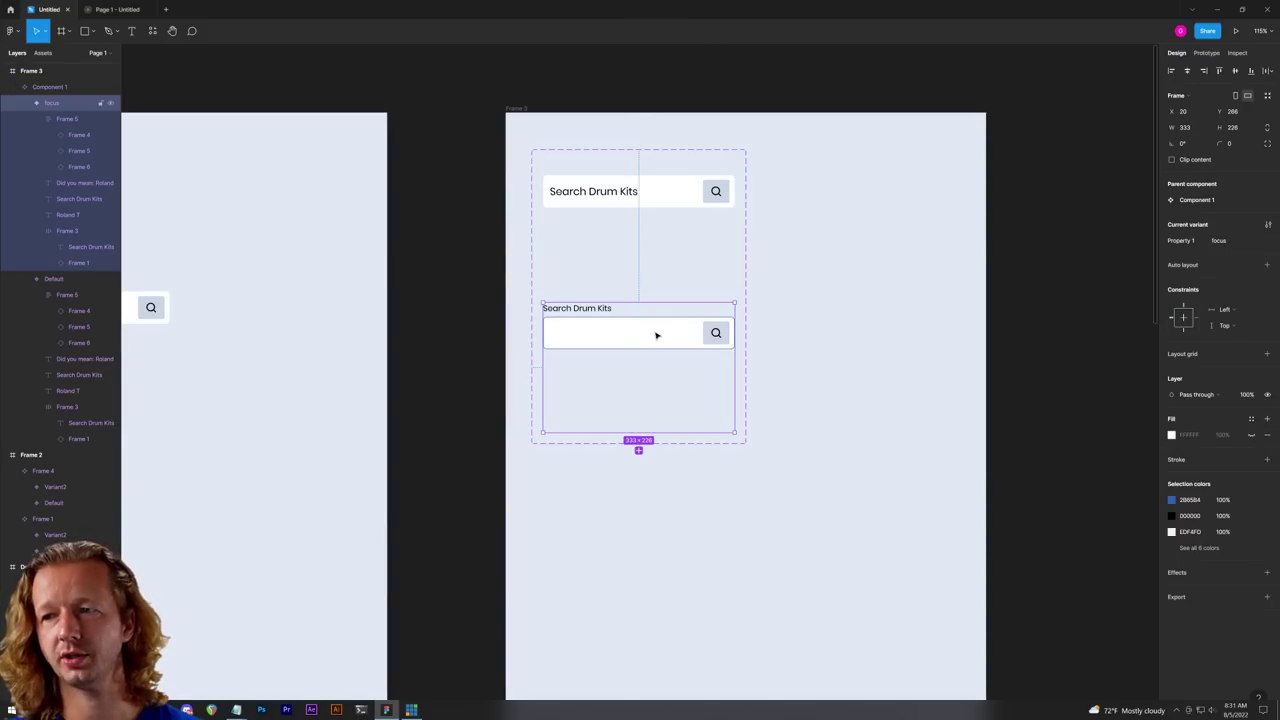
Step: Duplicate the focus variant and make the copy's Roland T text 100% opacity
key(ctrl+d)
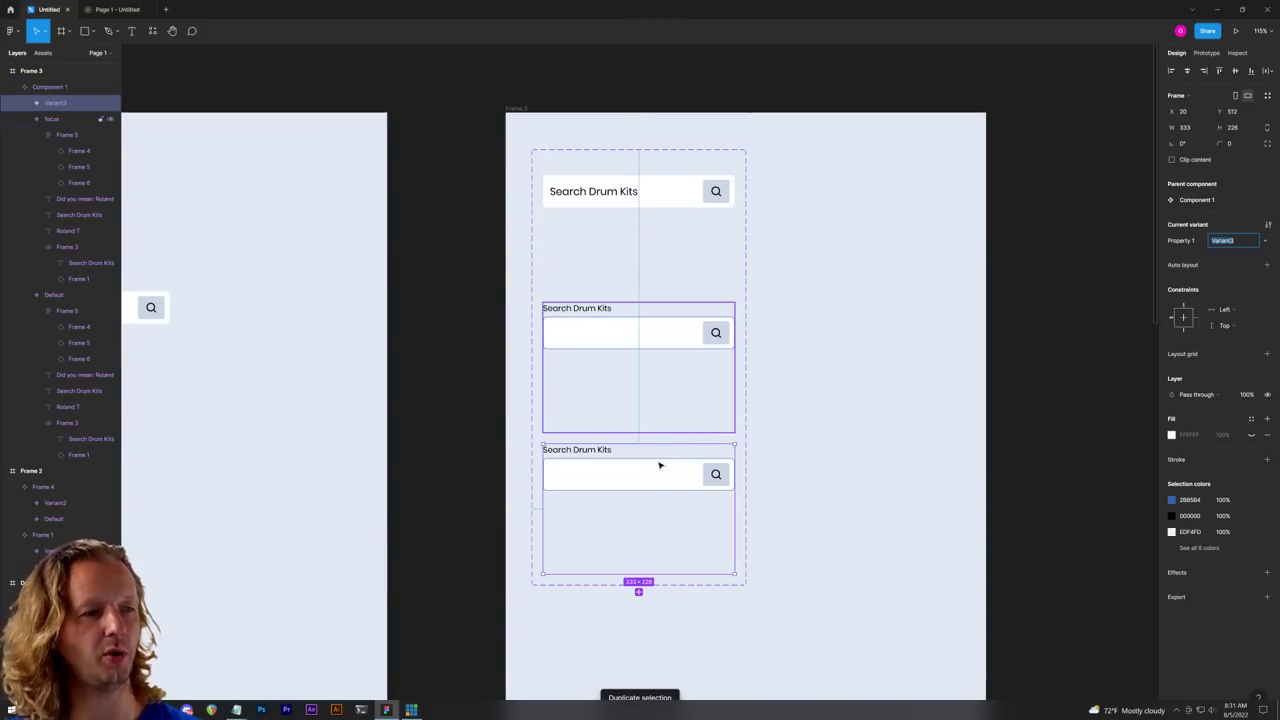
click(573, 476)
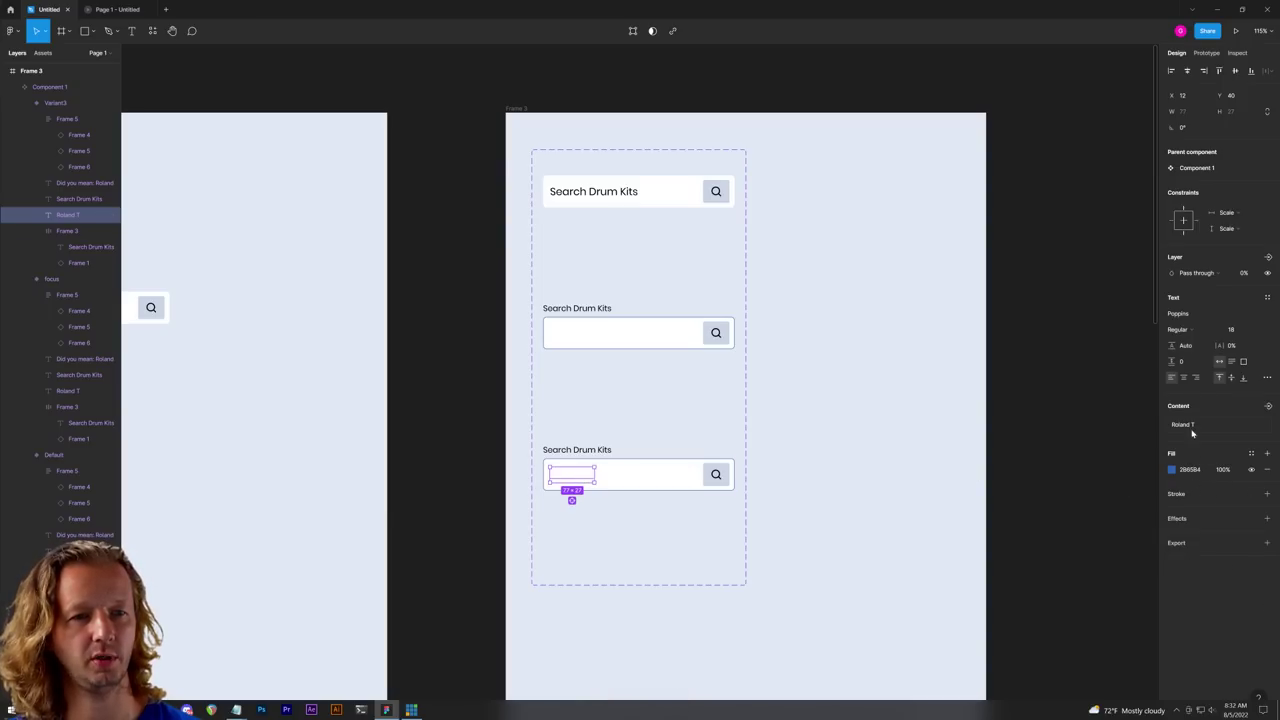
click(1247, 277)
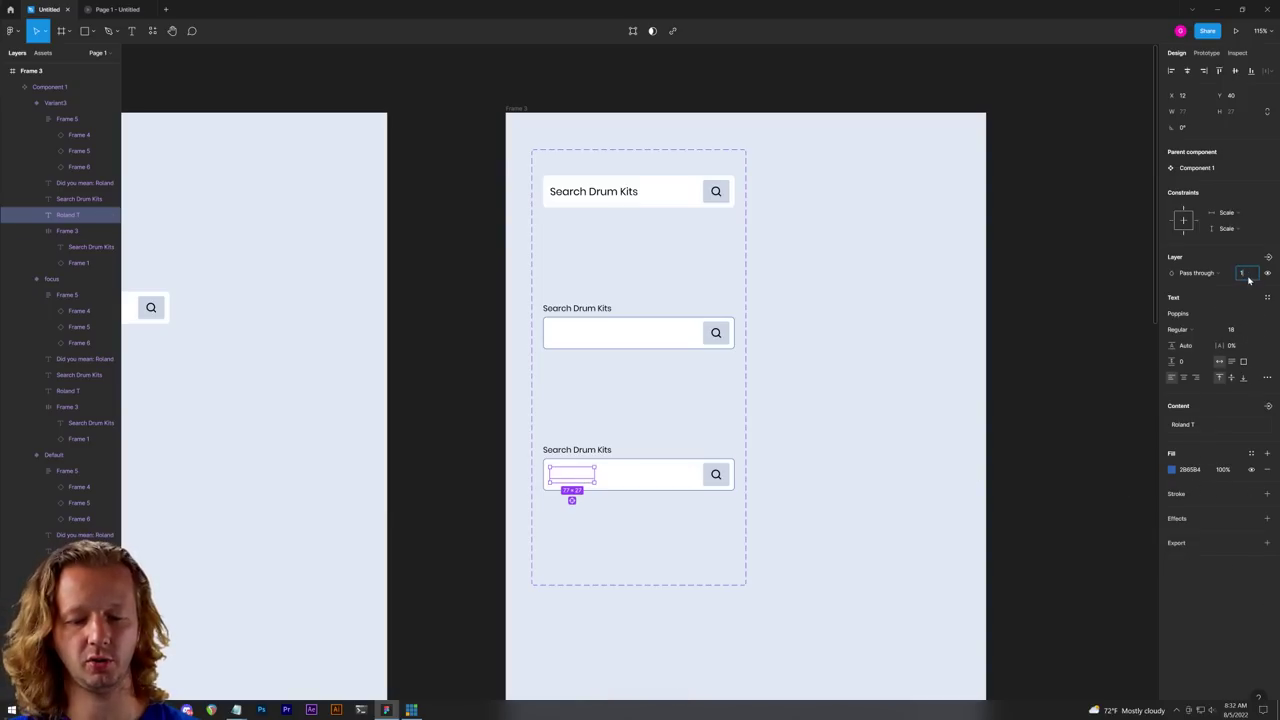
text(00)
key(Return)
click(936, 457)
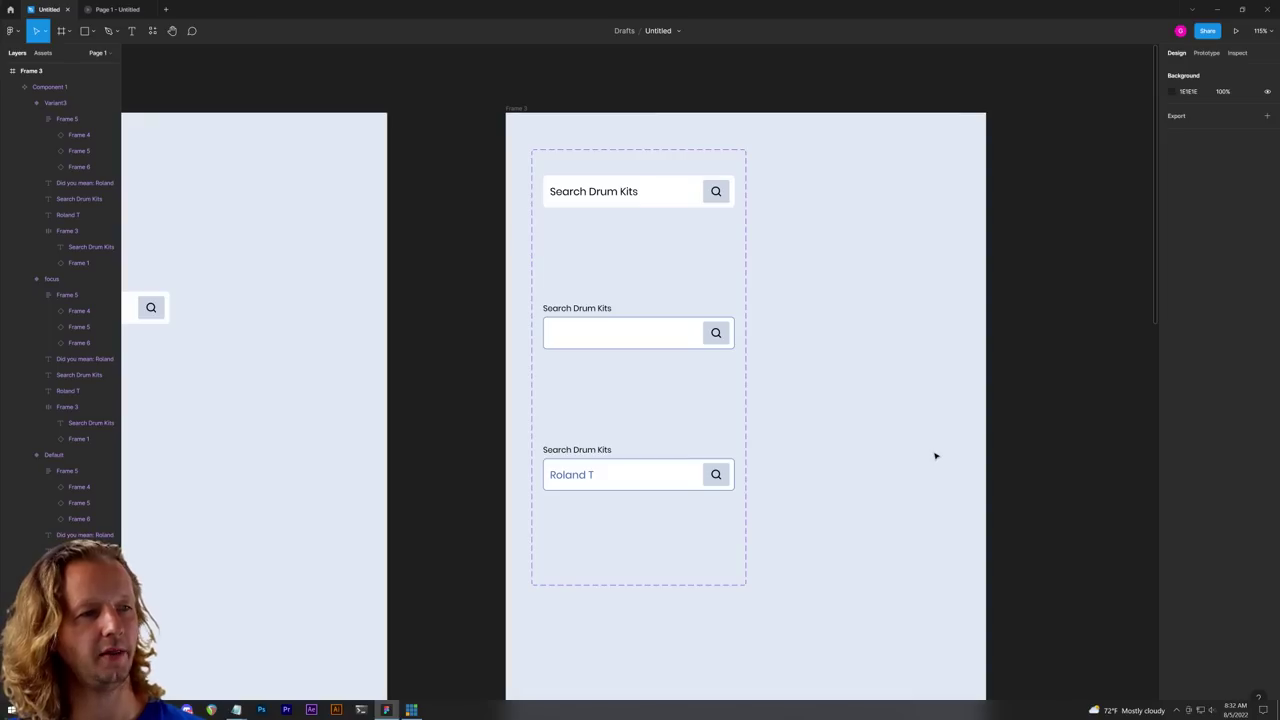
Step: Link the focus variant to Variant3 on click in the prototype settings
click(630, 345)
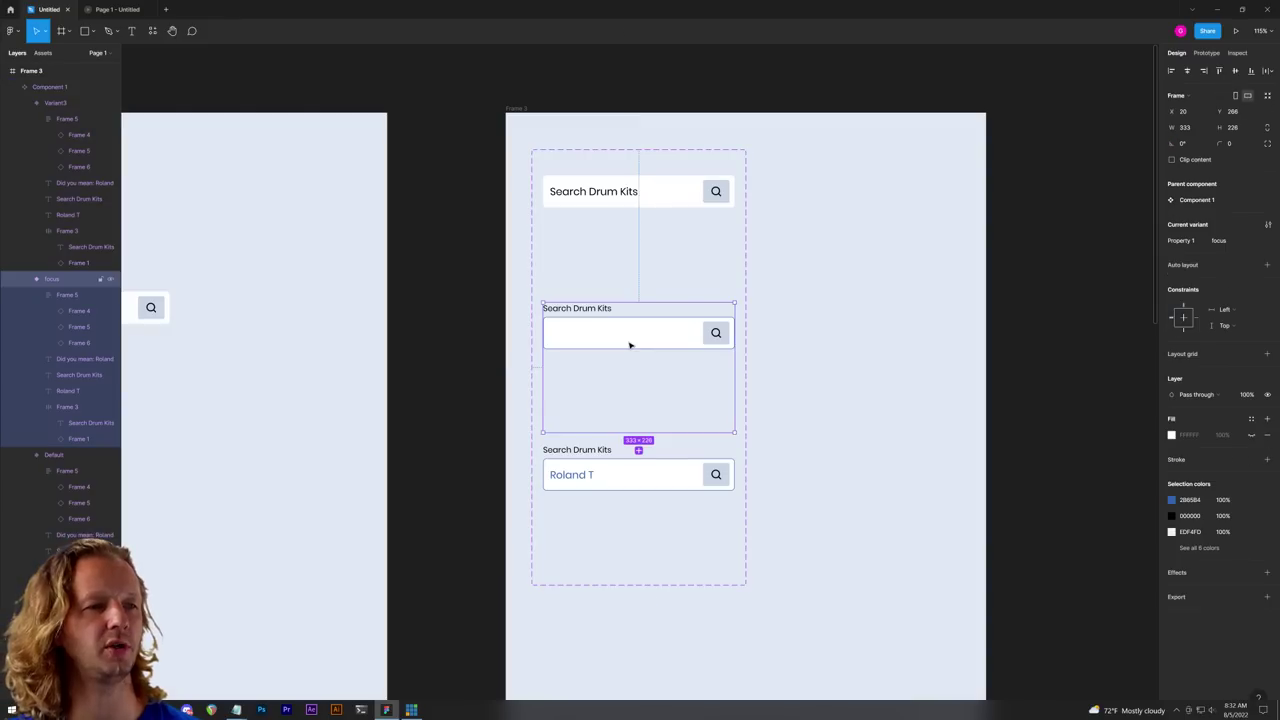
click(1206, 52)
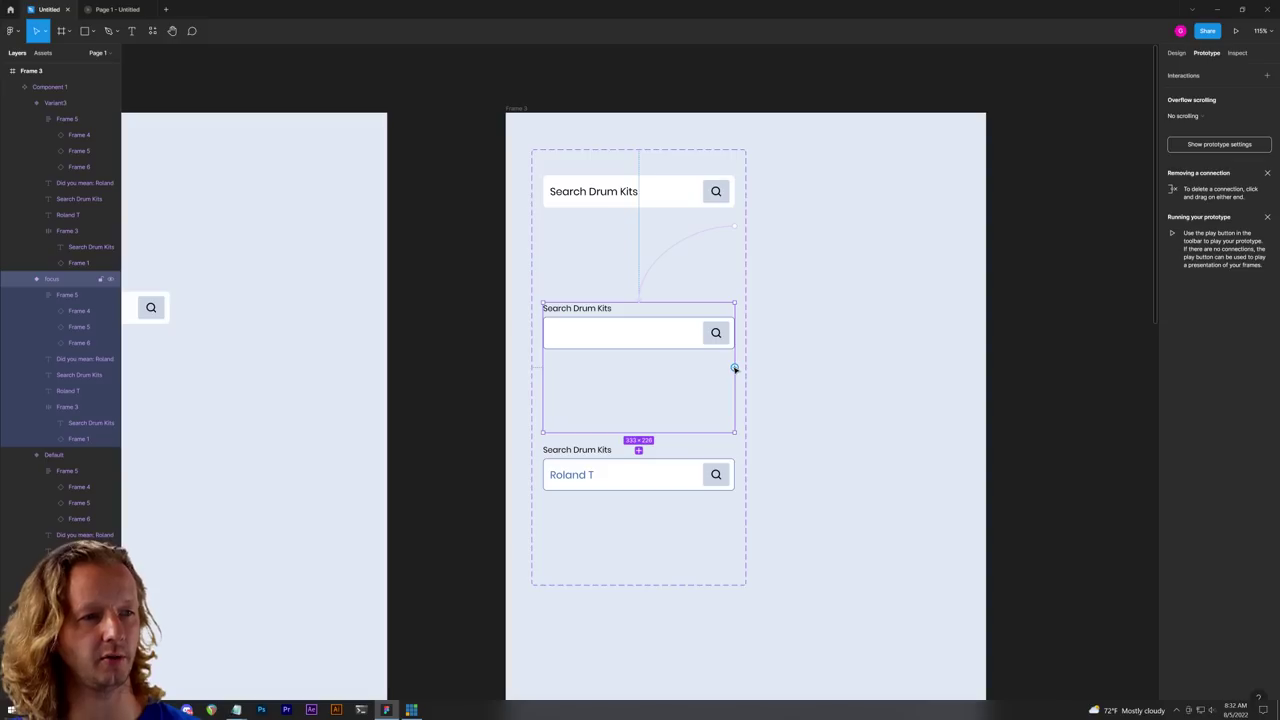
drag(734, 367, 610, 477)
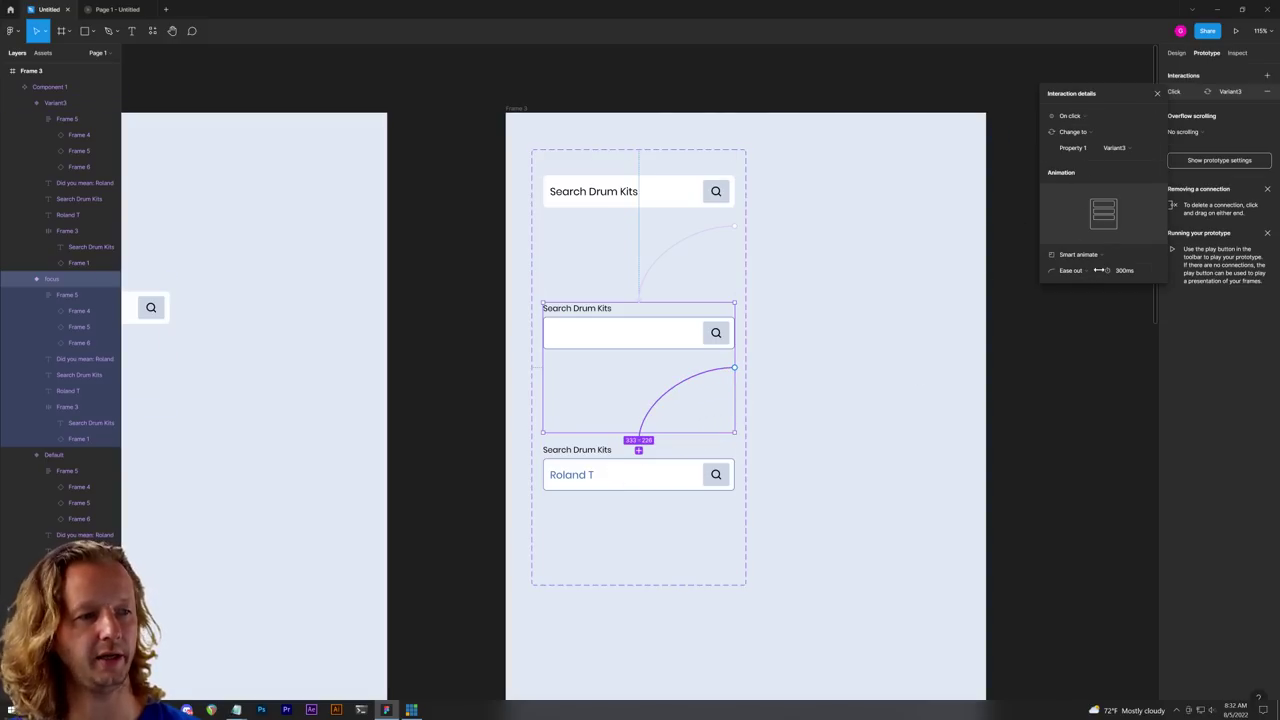
click(897, 447)
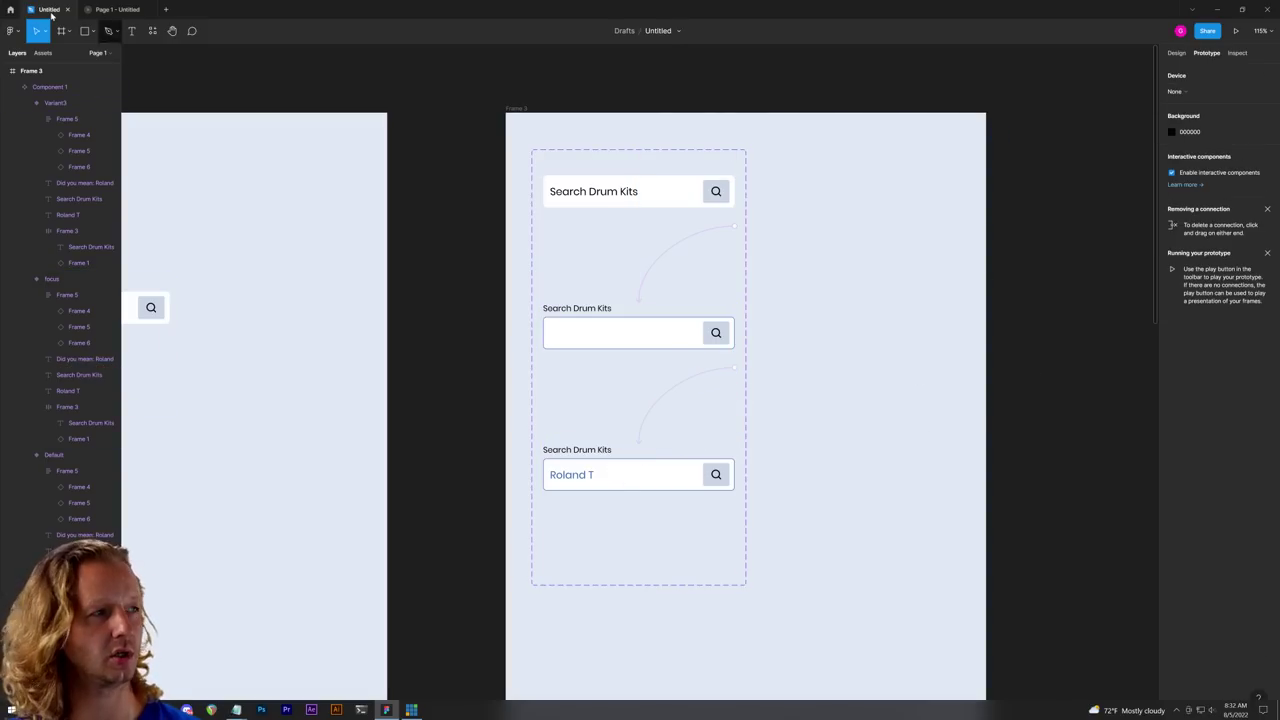
click(115, 9)
click(750, 295)
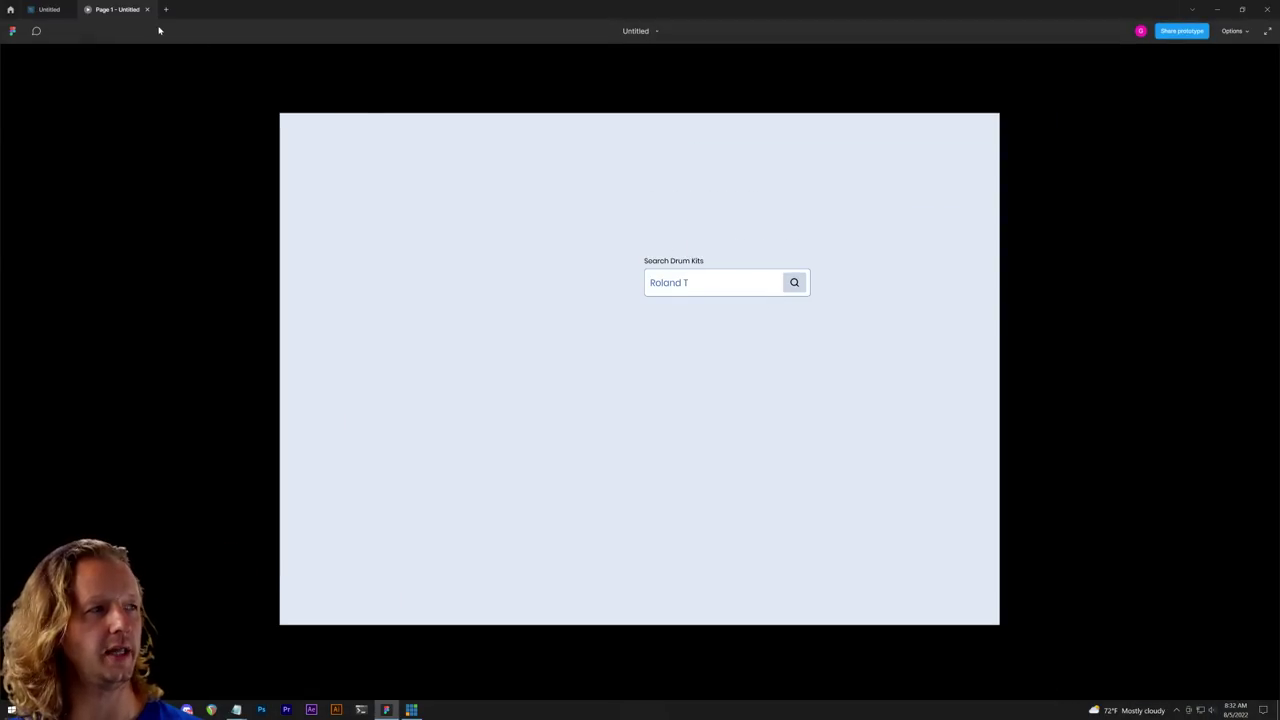
click(45, 9)
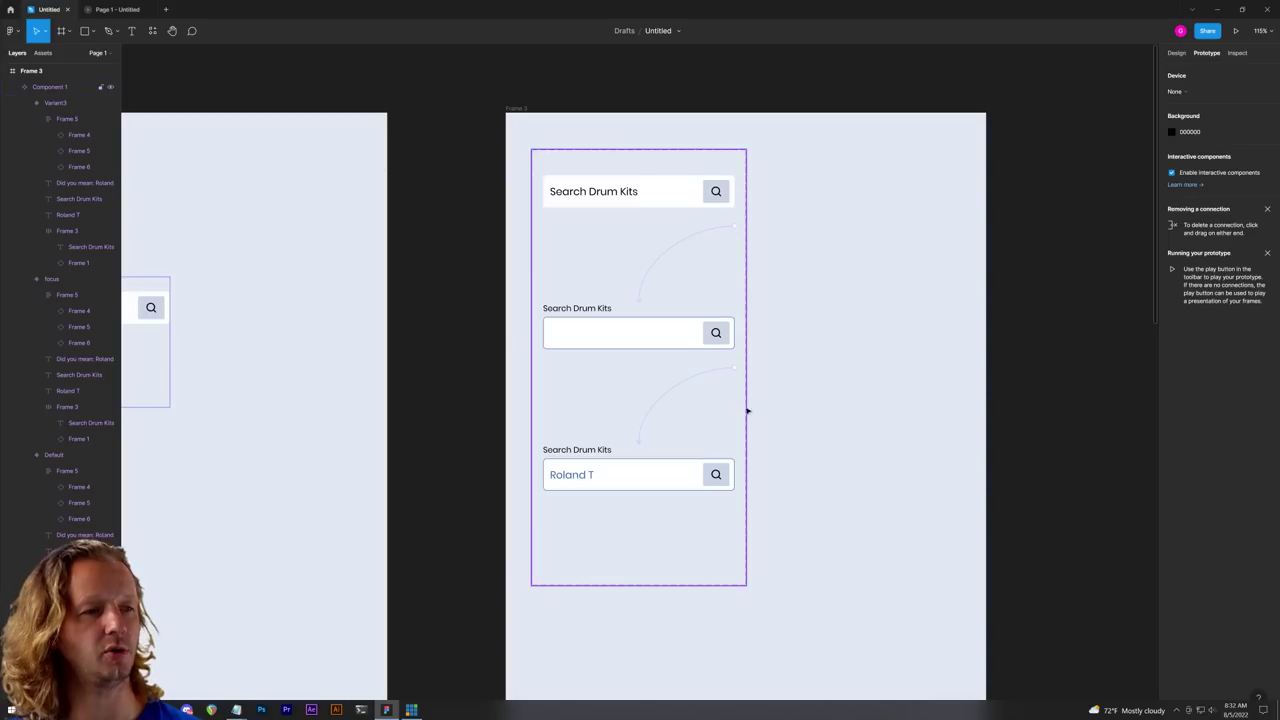
click(676, 475)
Step: Duplicate the Roland T variant and rename Variant3's property value to Typed
click(676, 475)
key(ctrl+d)
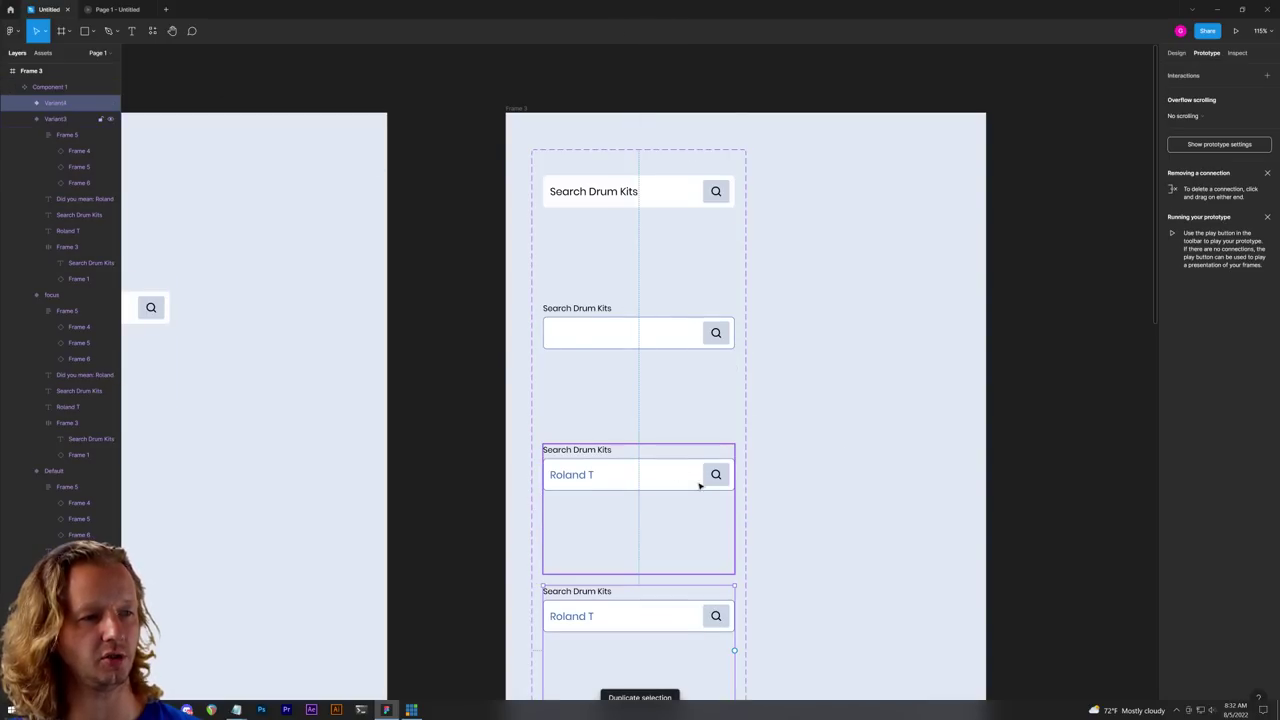
click(874, 563)
scroll(666, 298, down, 3)
click(666, 298)
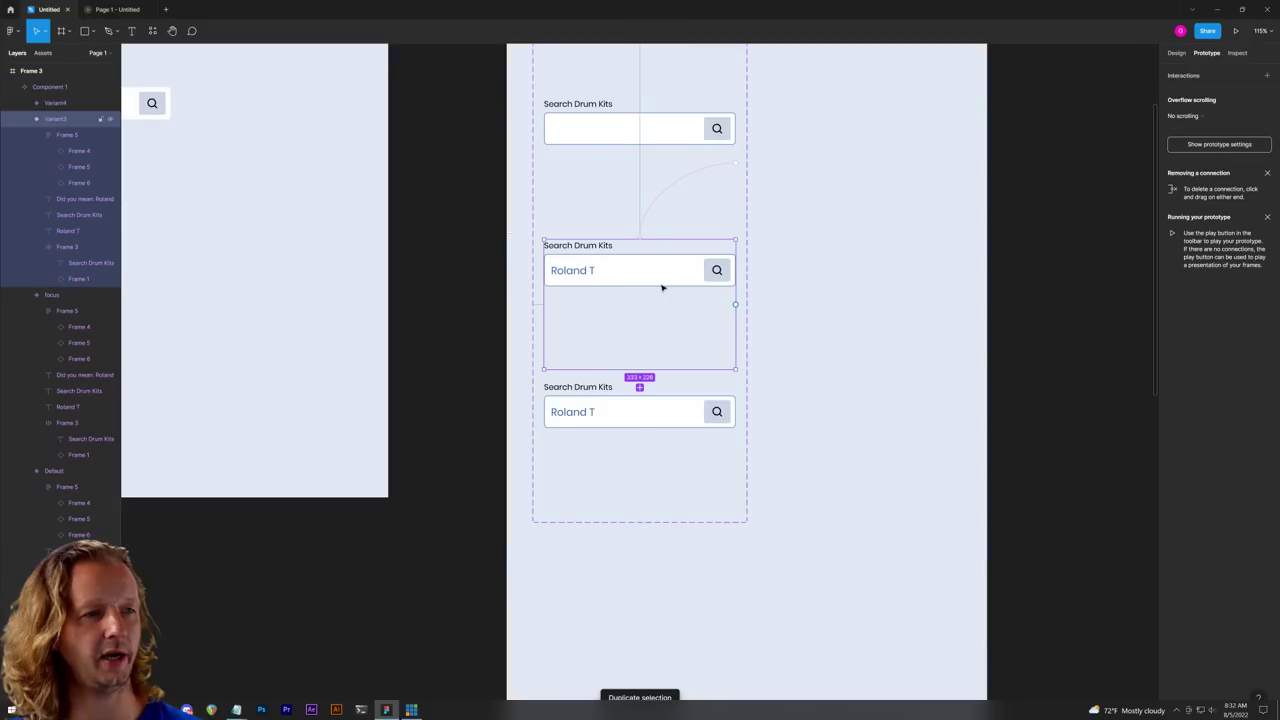
click(1177, 52)
click(1243, 242)
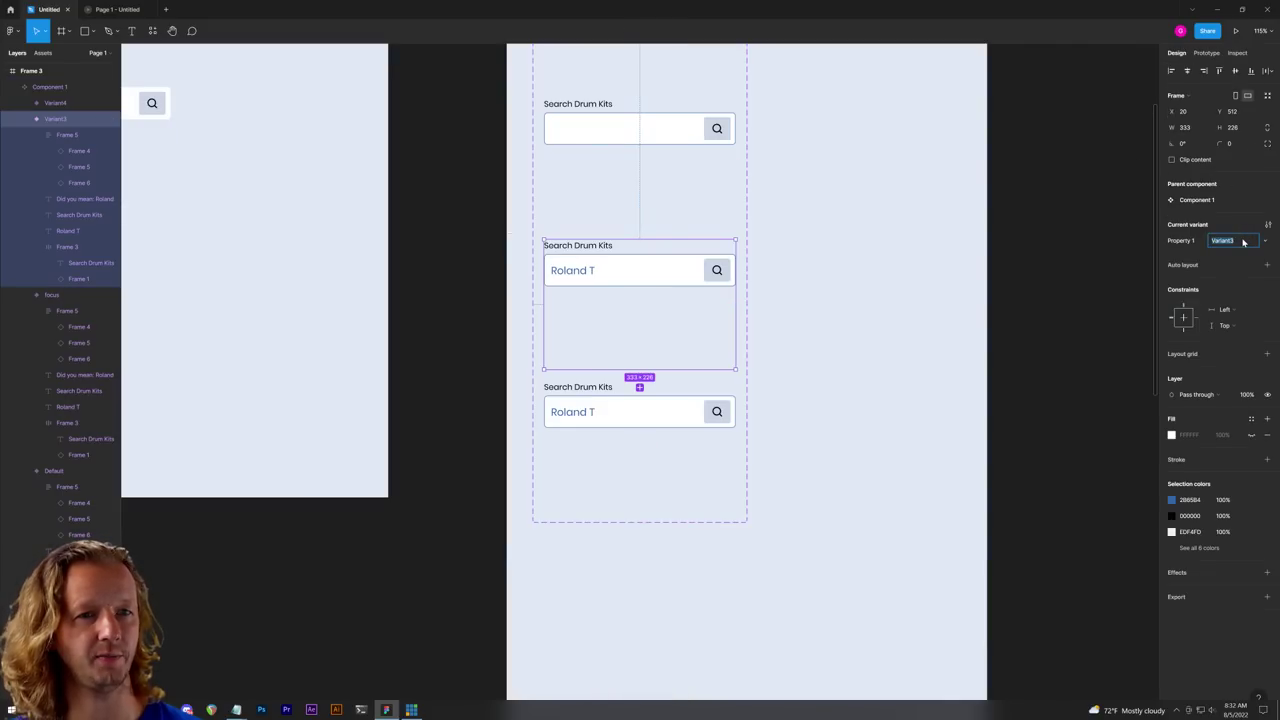
click(630, 138)
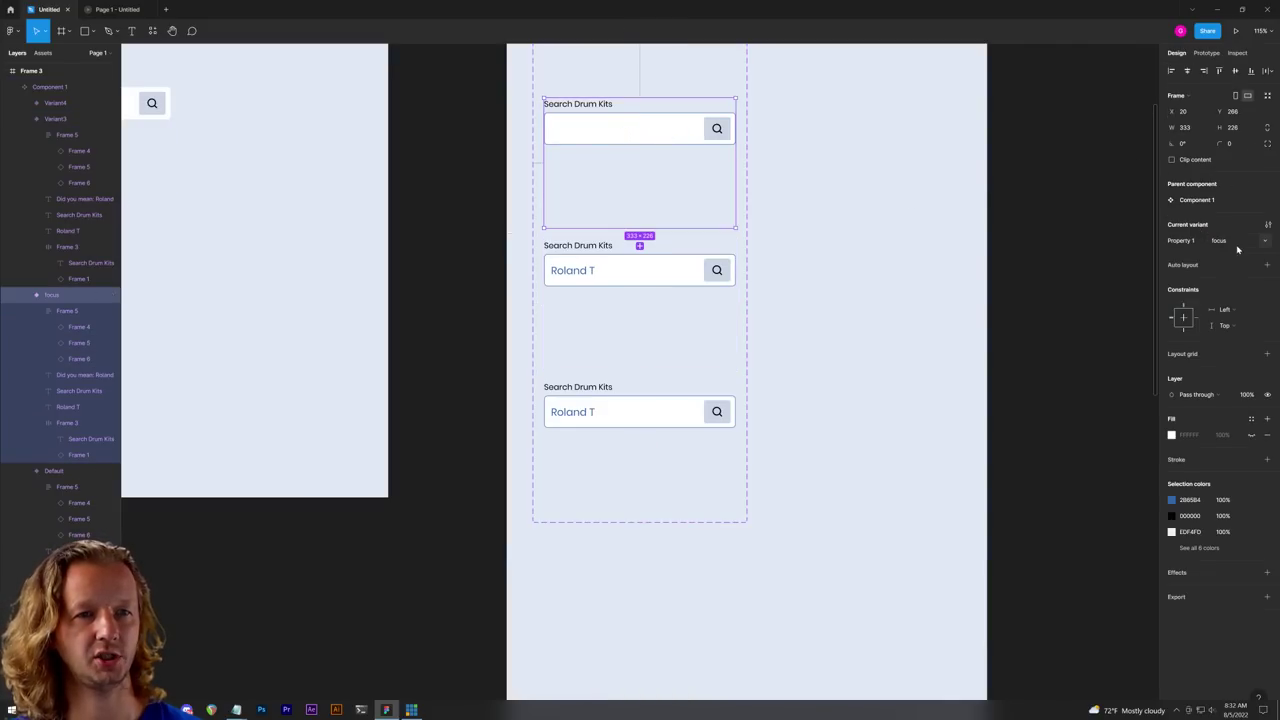
click(637, 274)
click(1224, 241)
text(Typed)
key(Return)
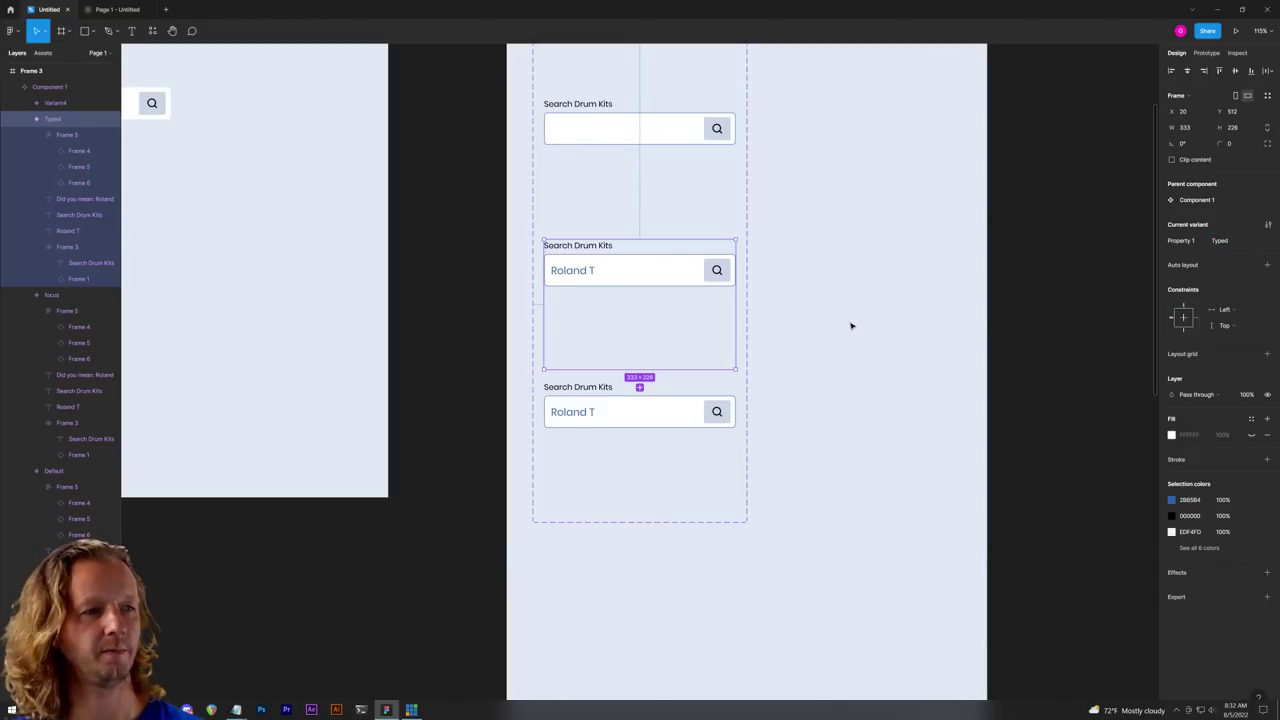
Step: Rename Variant4 to Suggestions and make its suggestion-rows frame 100% opacity
click(655, 412)
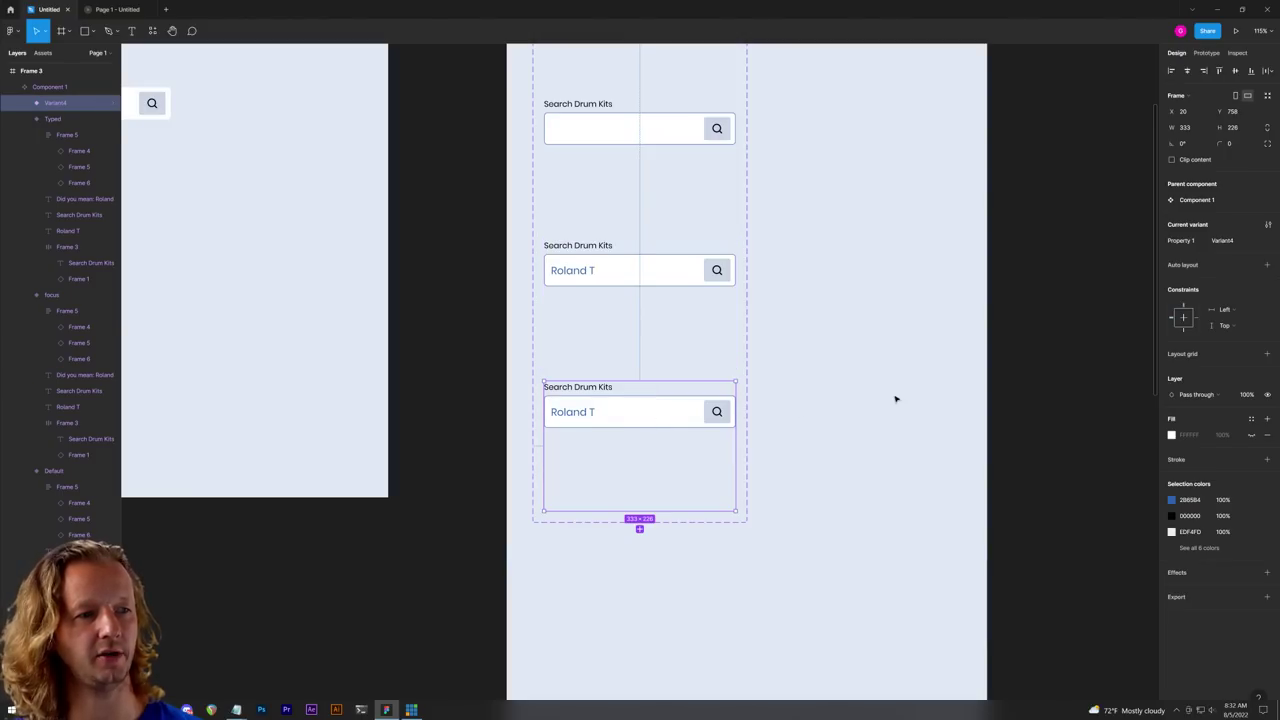
click(1224, 241)
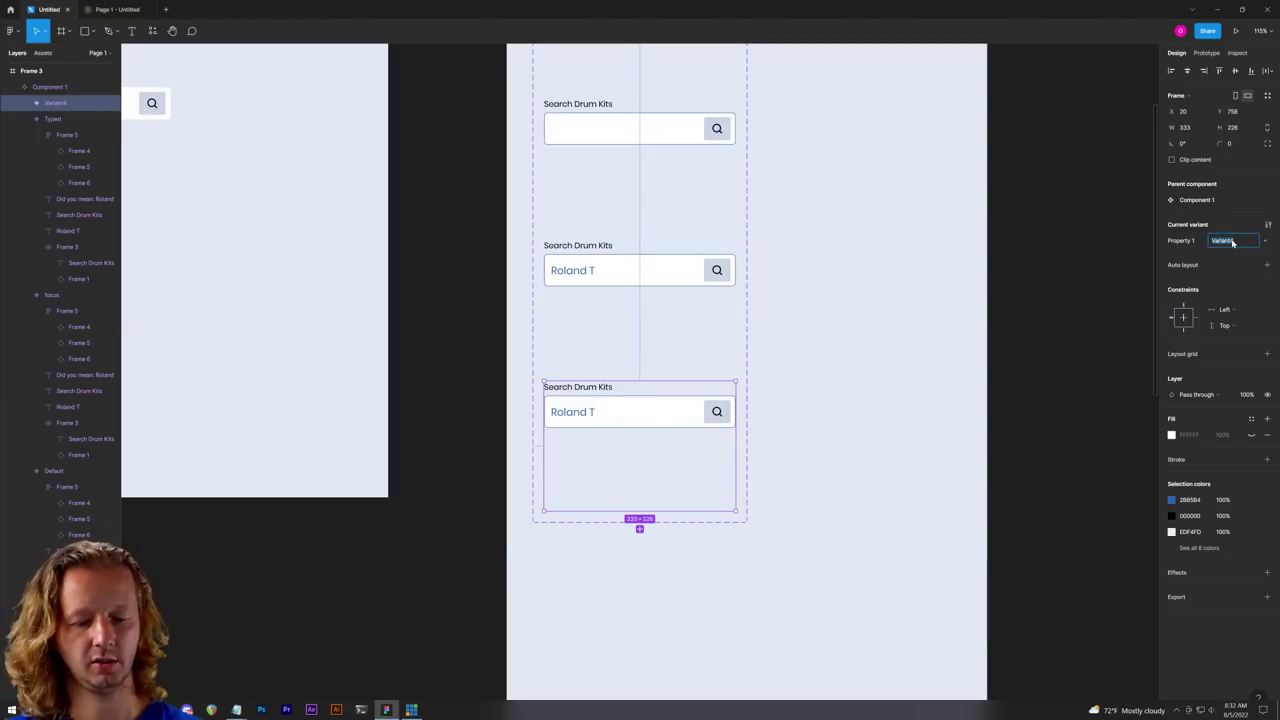
text(Suggestions)
key(Return)
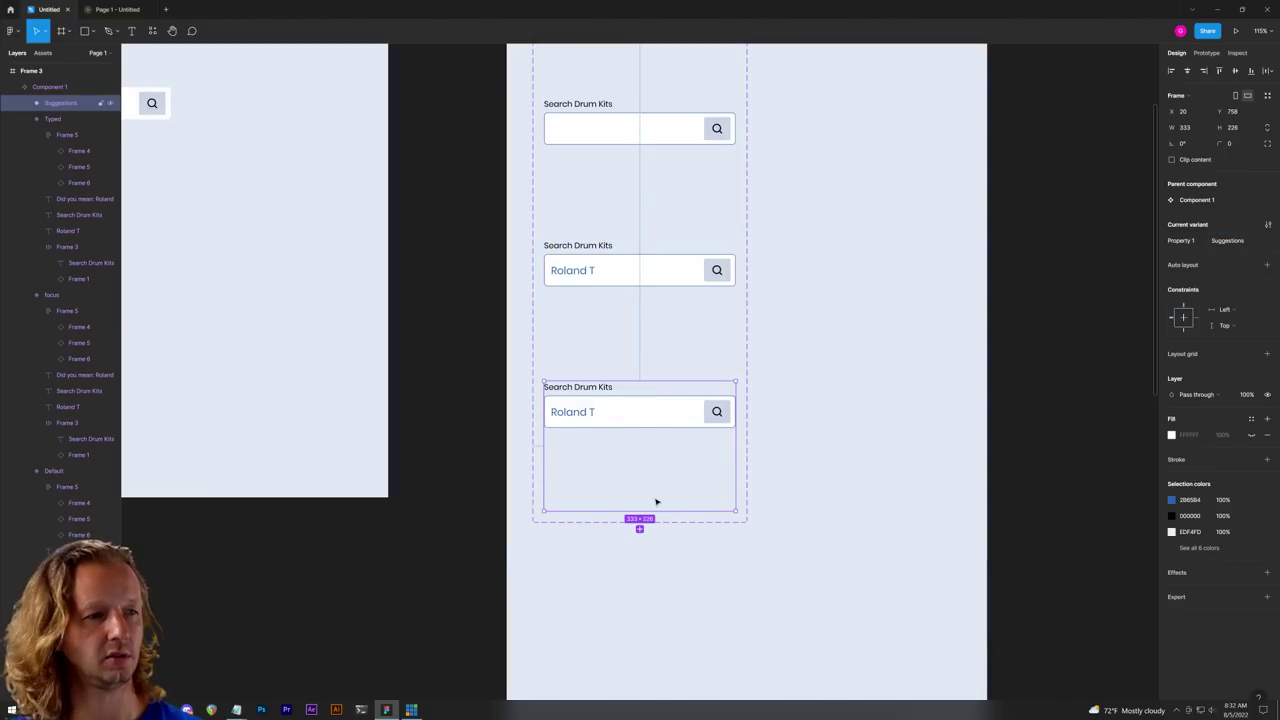
click(664, 445)
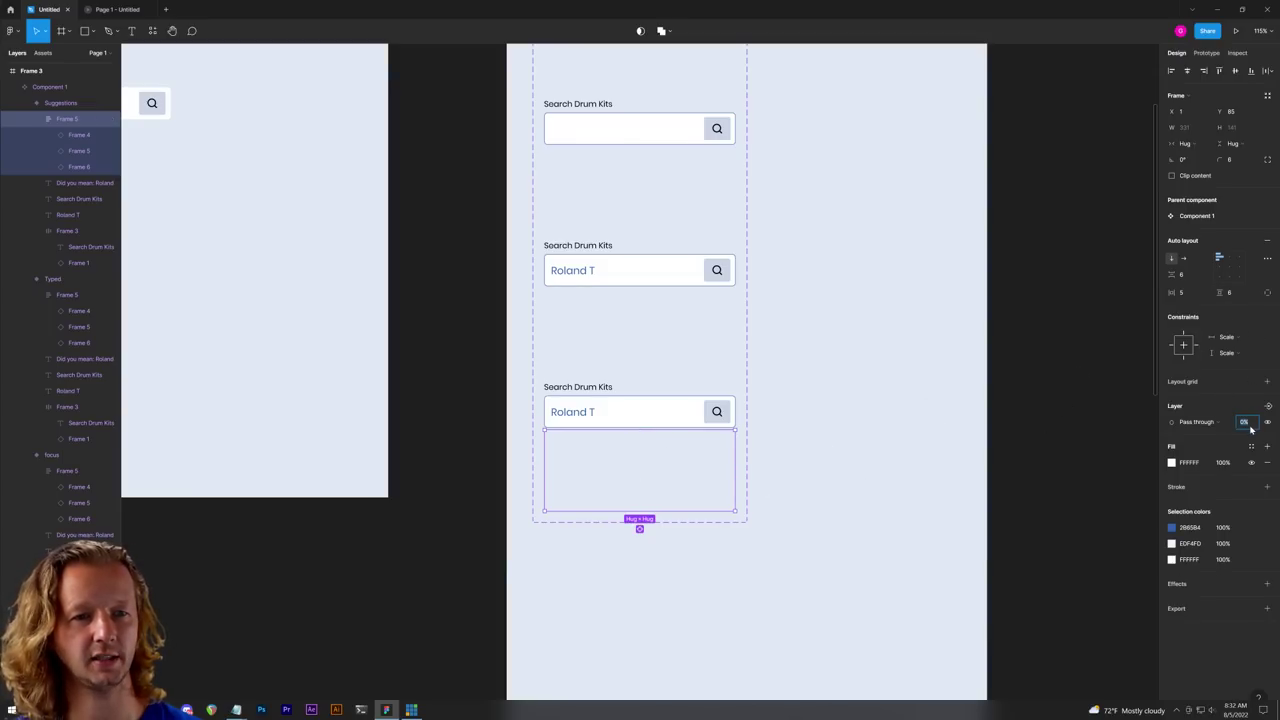
key(0)
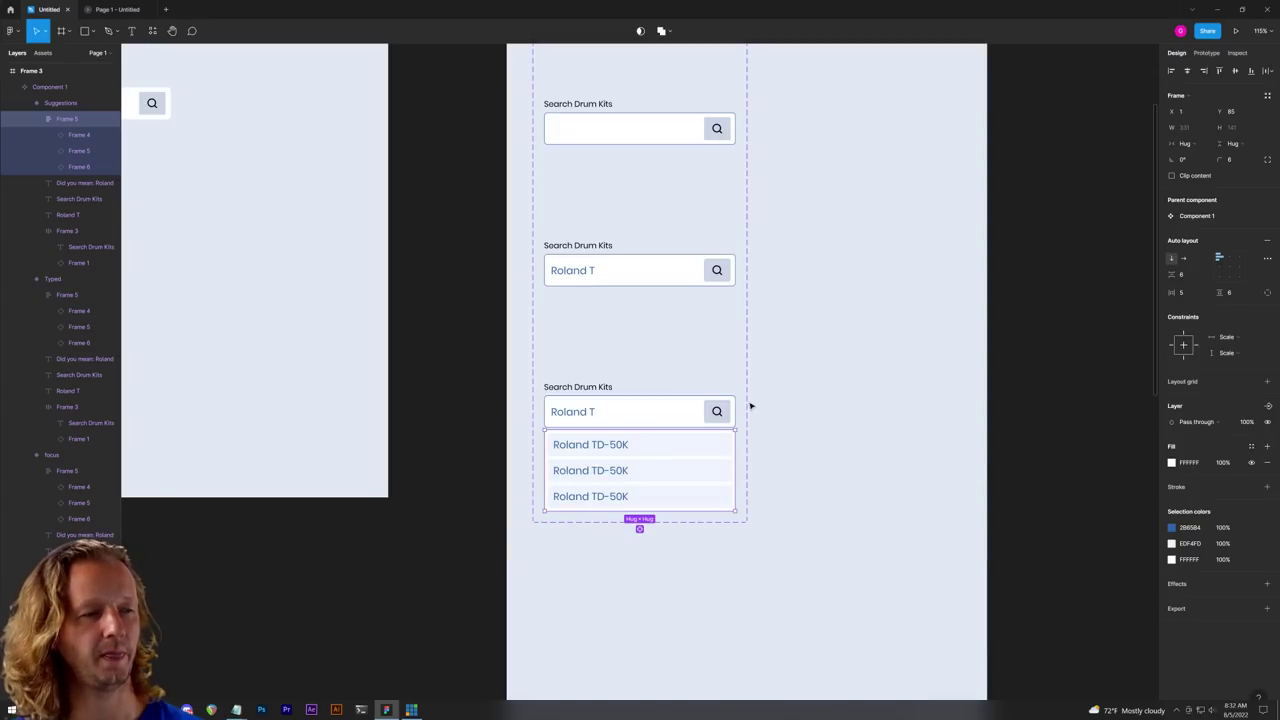
click(678, 318)
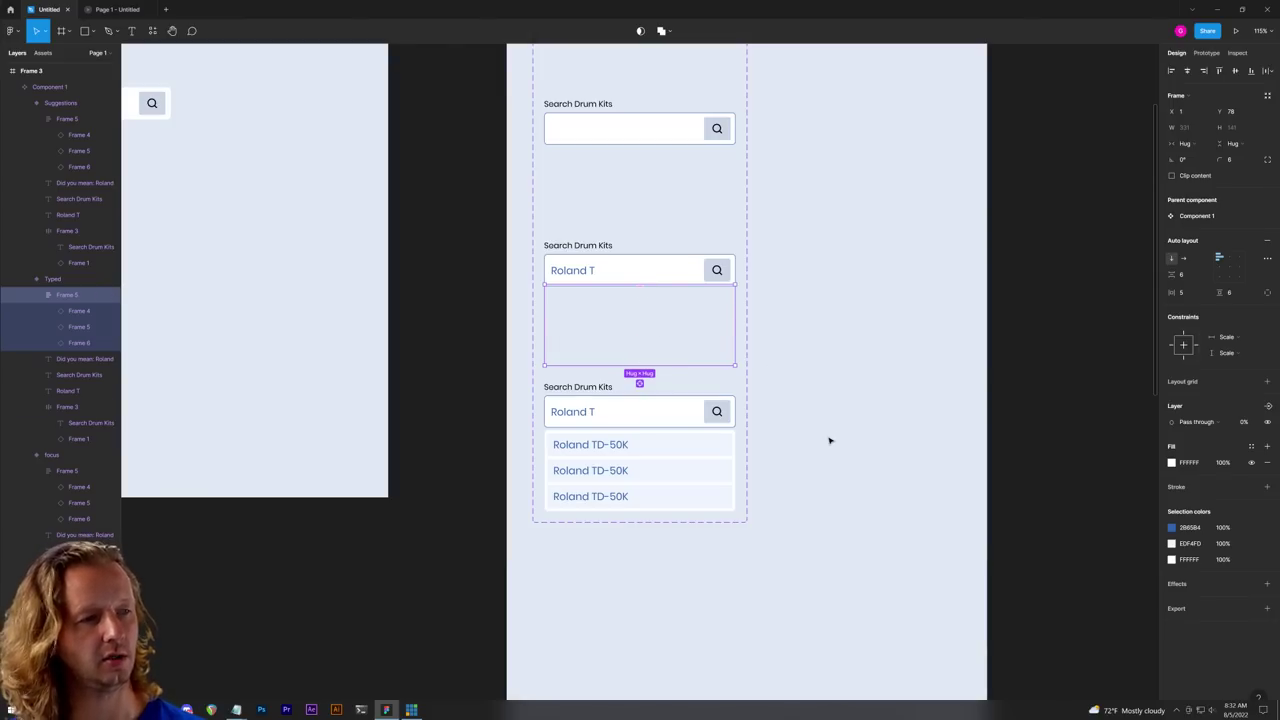
click(829, 440)
Step: Link the Typed variant to Suggestions with an After delay trigger of 500 ms
key(shift+e)
click(679, 332)
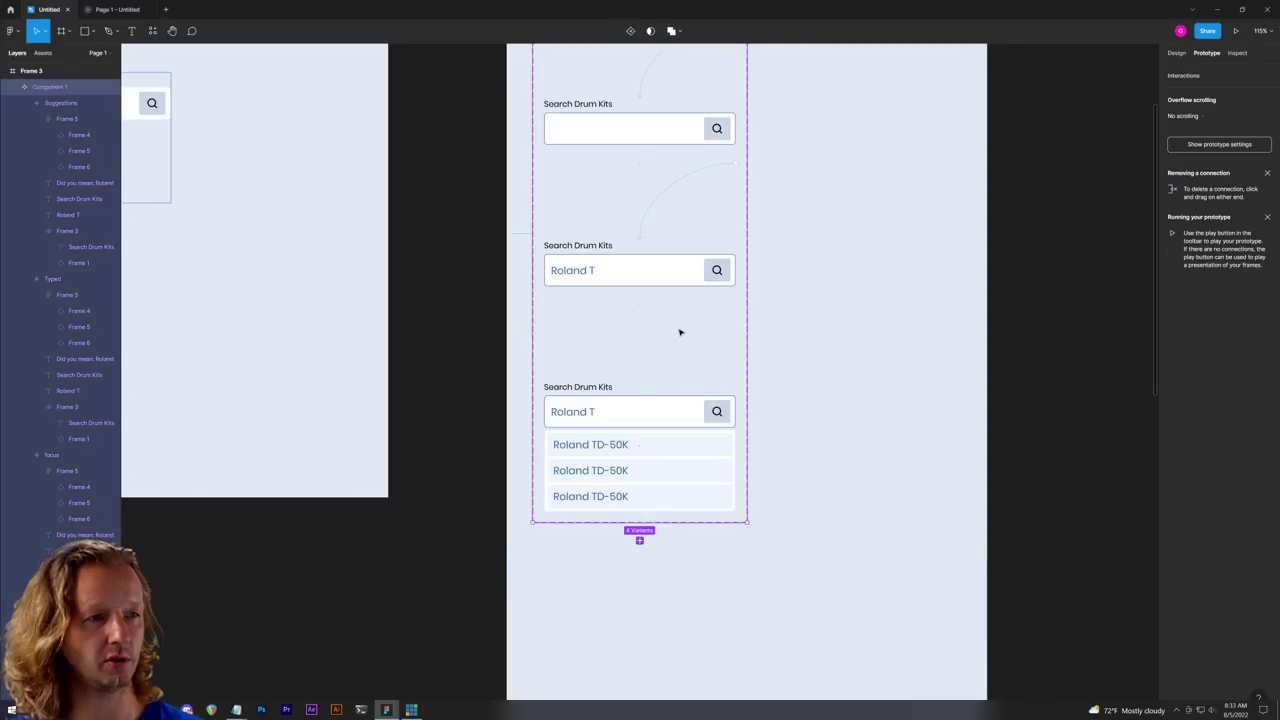
click(679, 332)
drag(734, 304, 643, 406)
click(1072, 116)
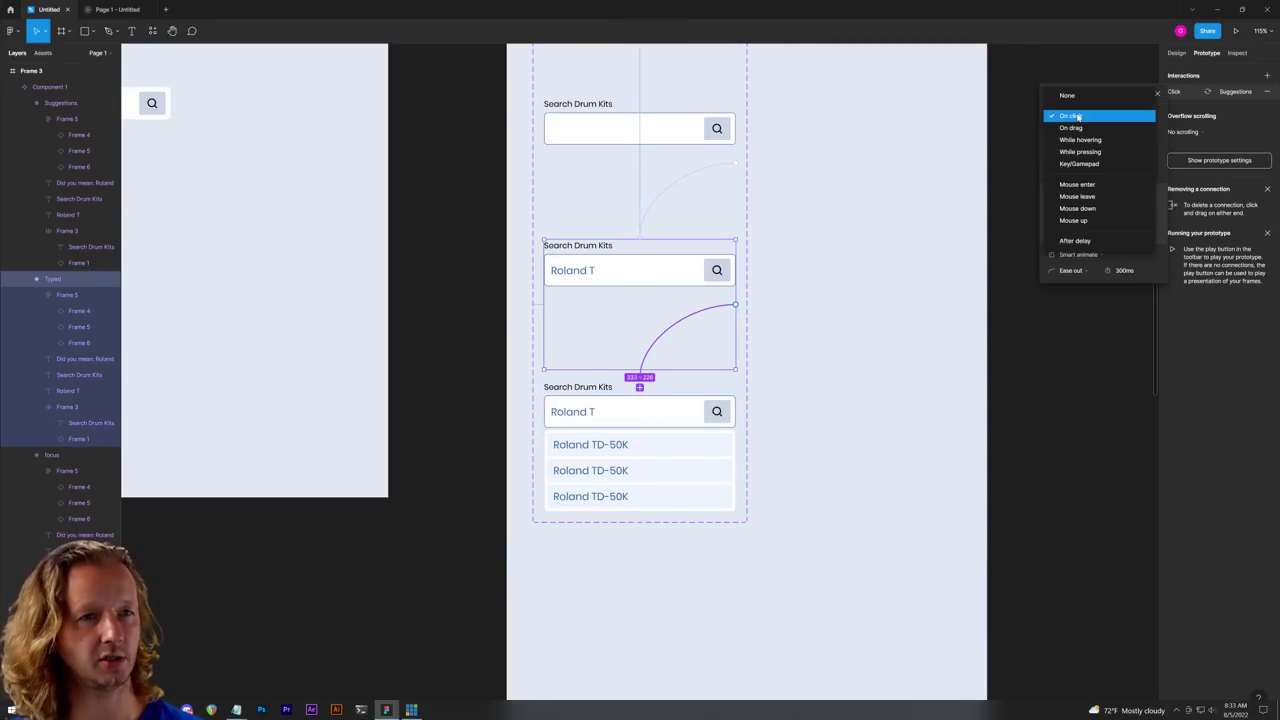
click(1090, 243)
click(1130, 116)
text(500ms)
key(Return)
key(Escape)
scroll(700, 160, up, 3)
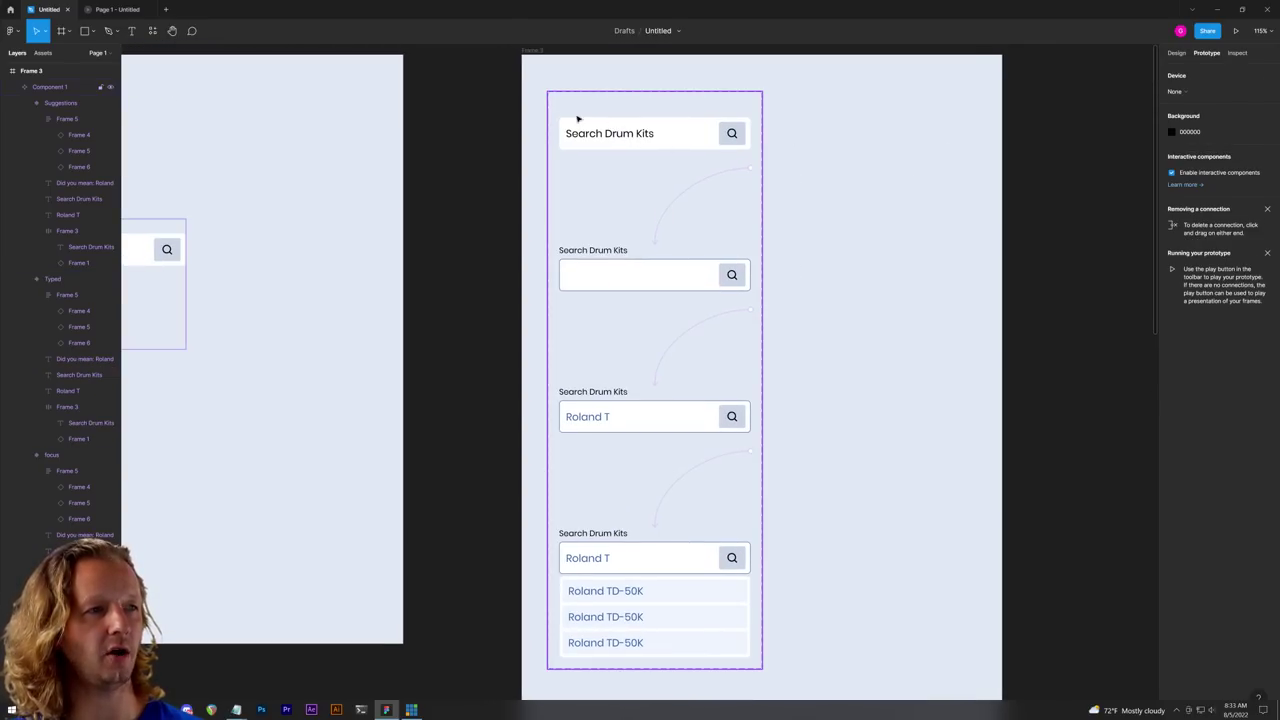
click(118, 9)
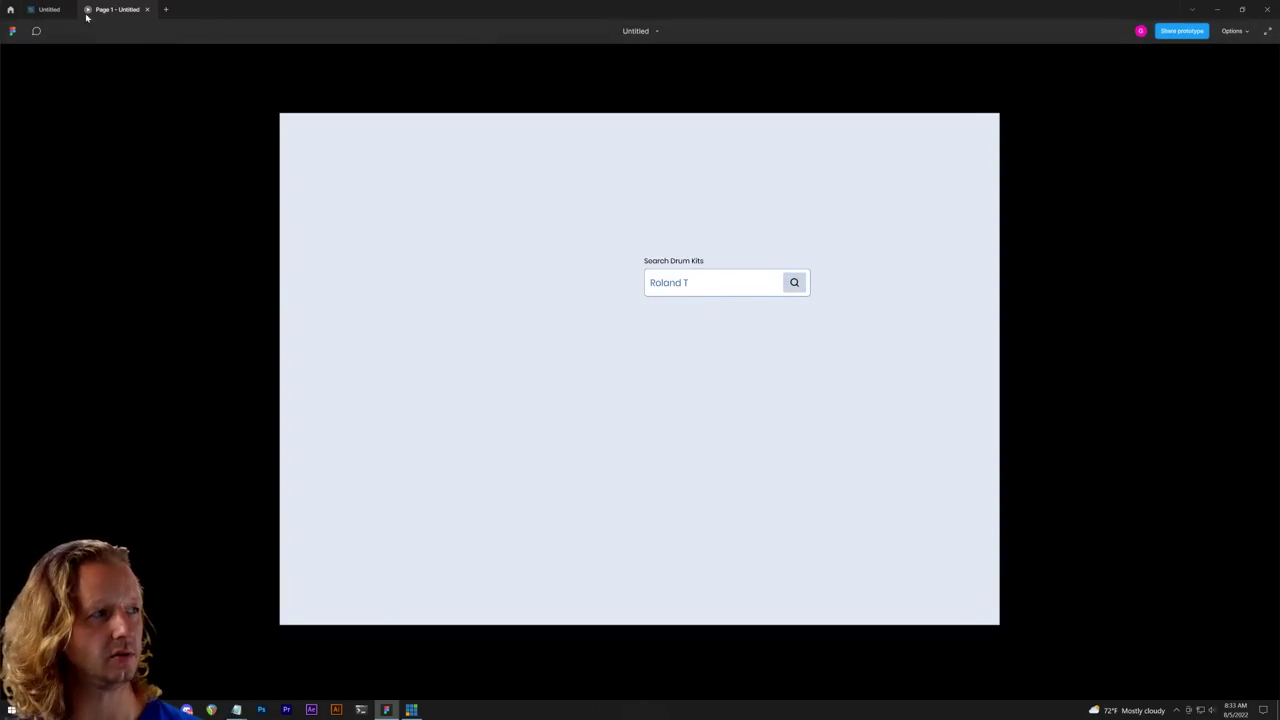
Step: Close the old preview tab and relaunch the prototype in a fresh tab
click(46, 9)
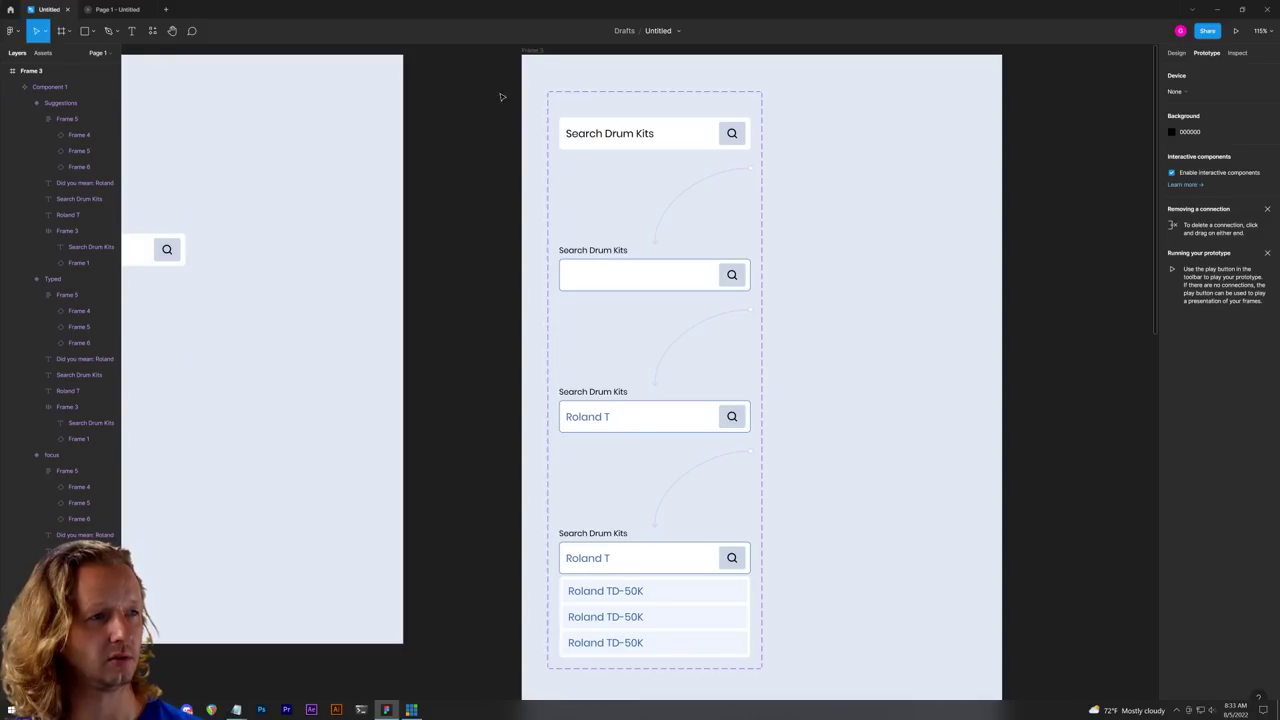
click(166, 9)
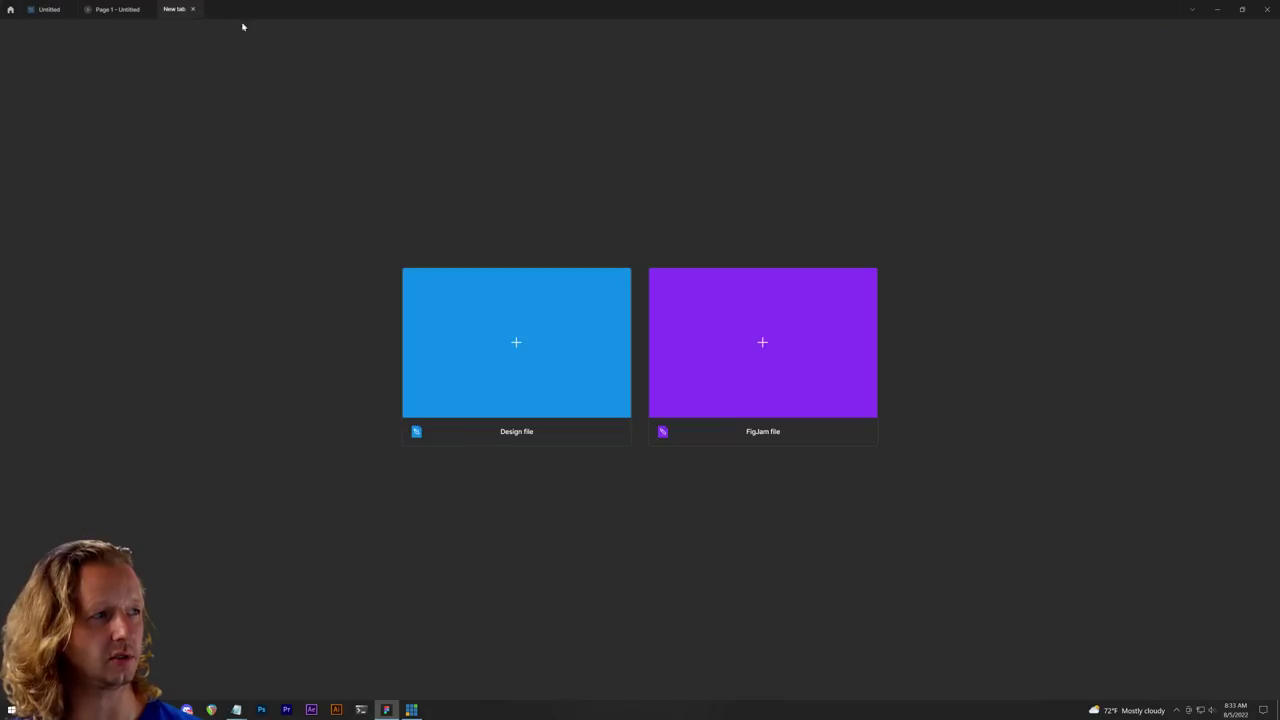
click(194, 9)
click(145, 9)
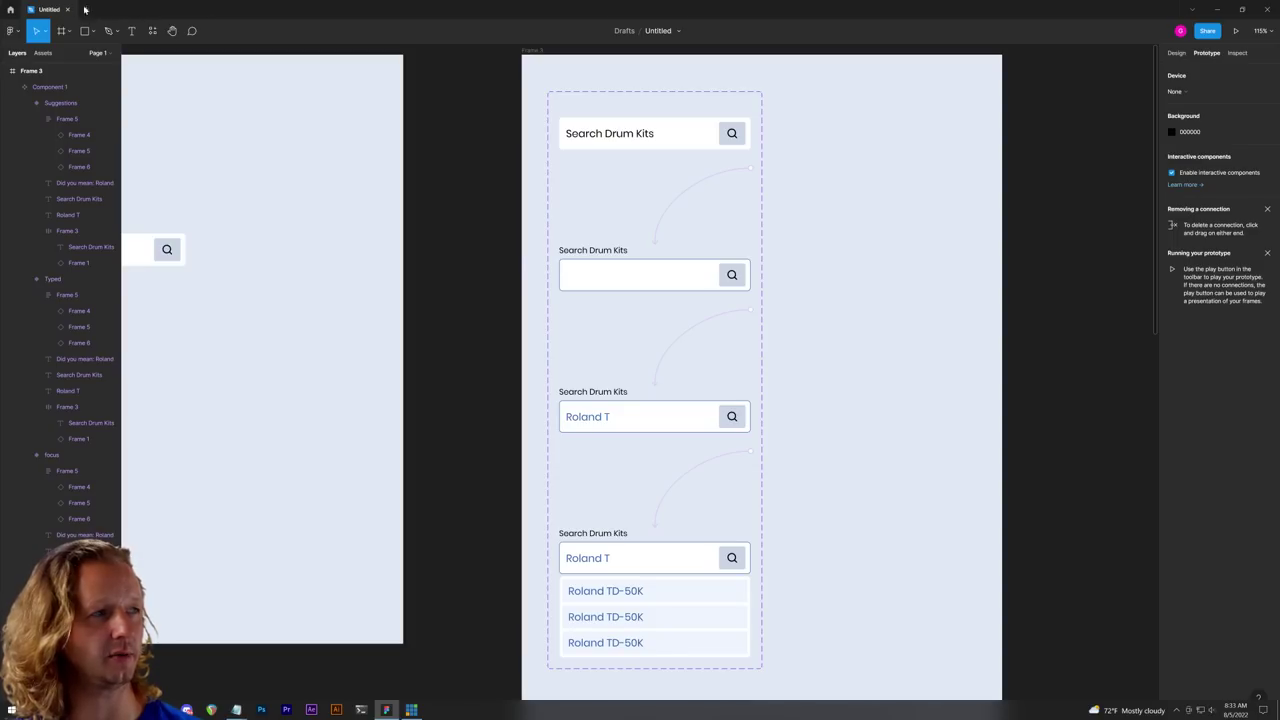
click(1237, 31)
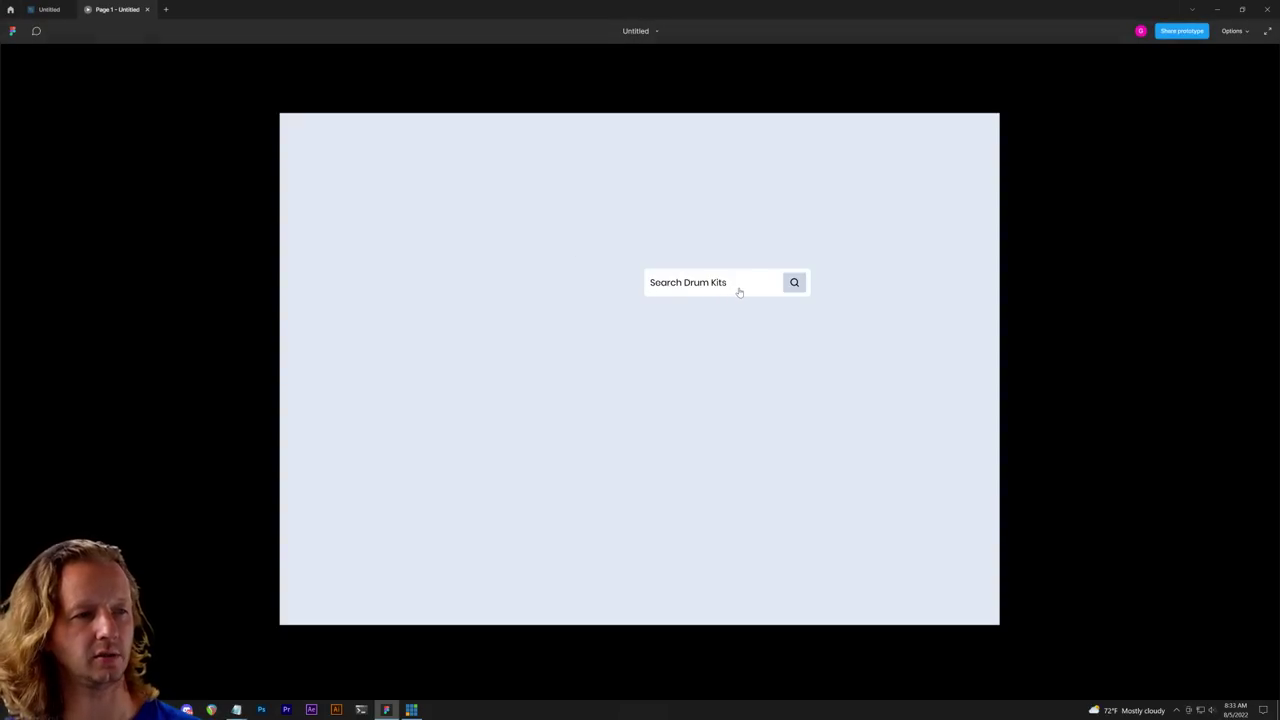
Step: Click through the focused and Roland T suggestions states, then return to the editor
click(735, 289)
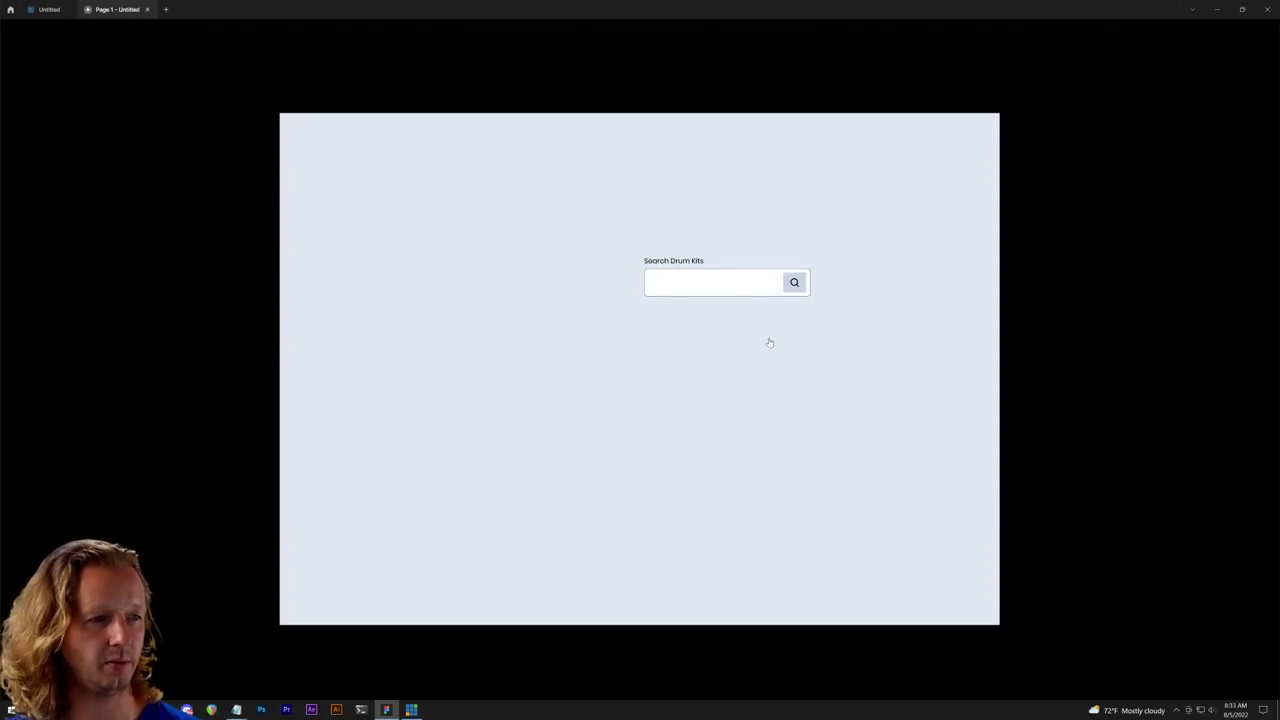
click(727, 284)
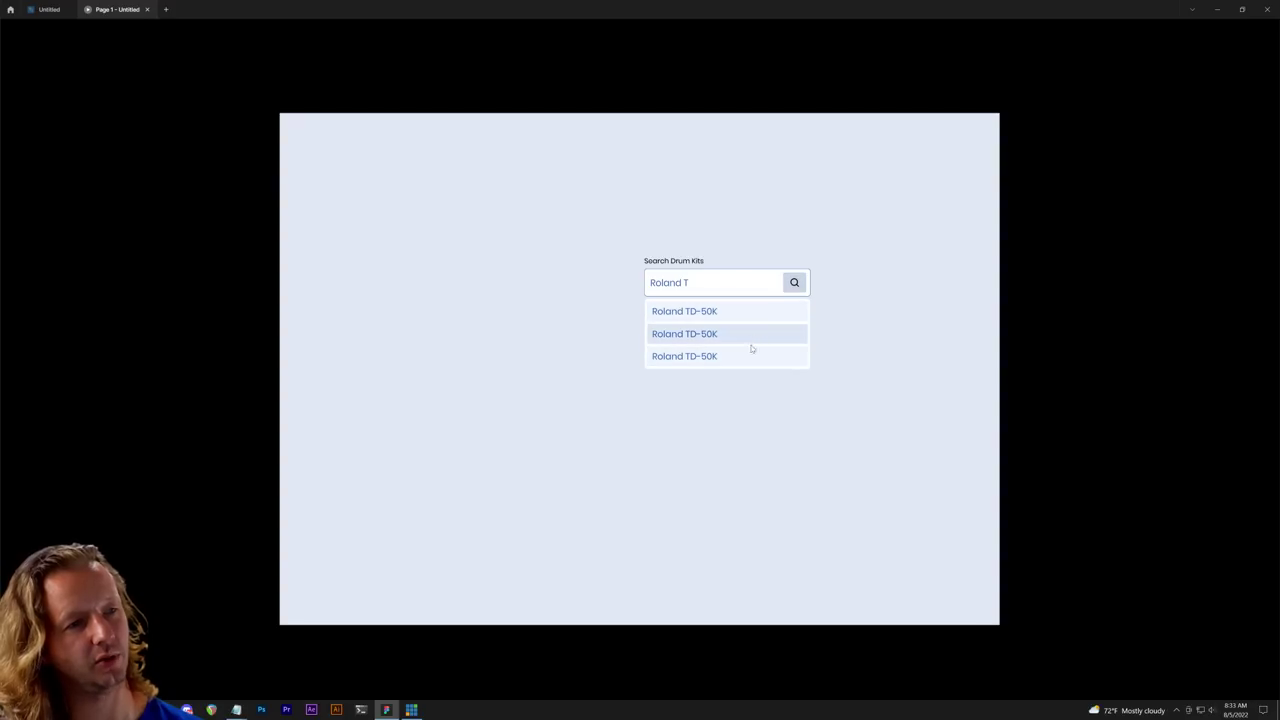
click(58, 8)
scroll(855, 290, down, 5)
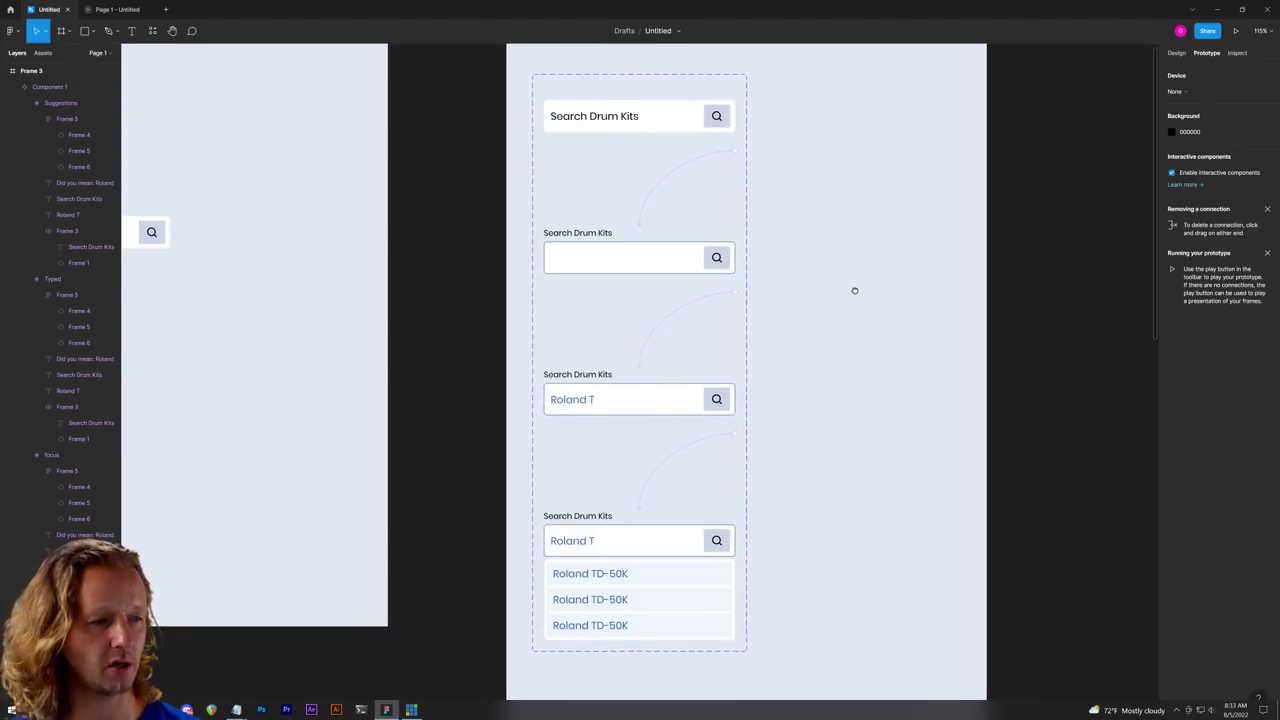
Step: Duplicate the Suggestions variant and link Suggestions to the copy on click
click(652, 401)
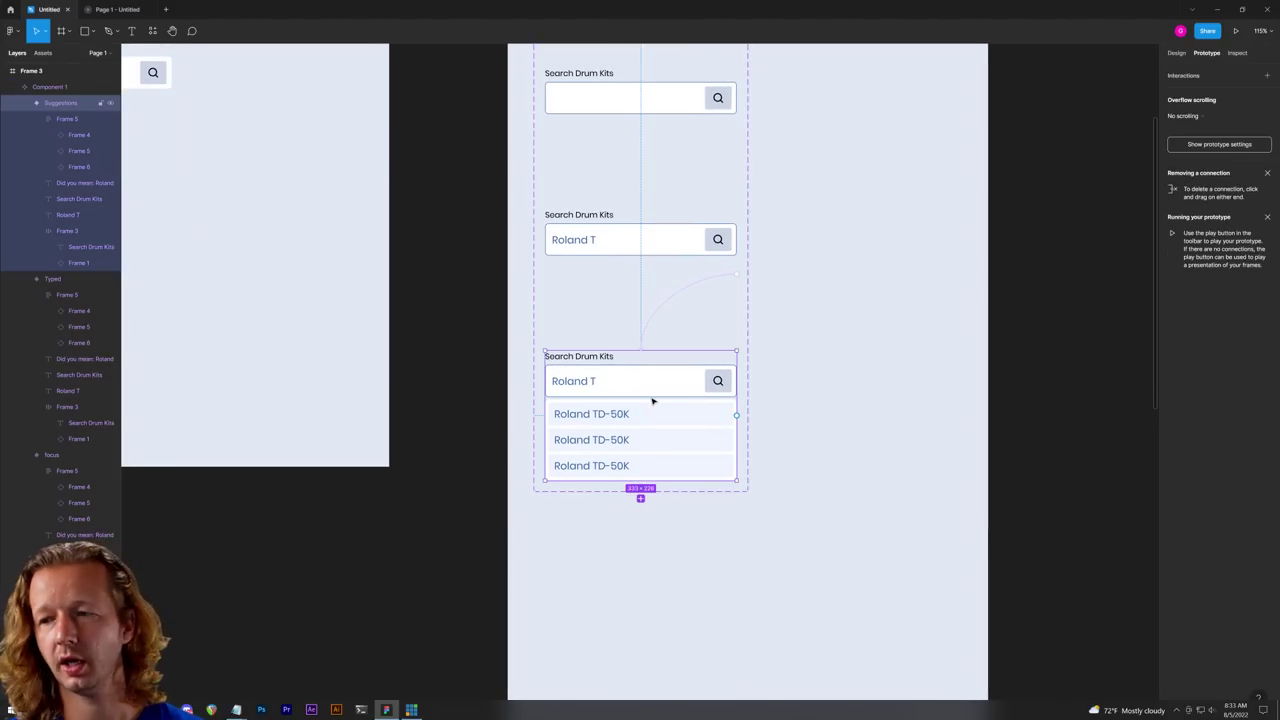
key(ctrl+d)
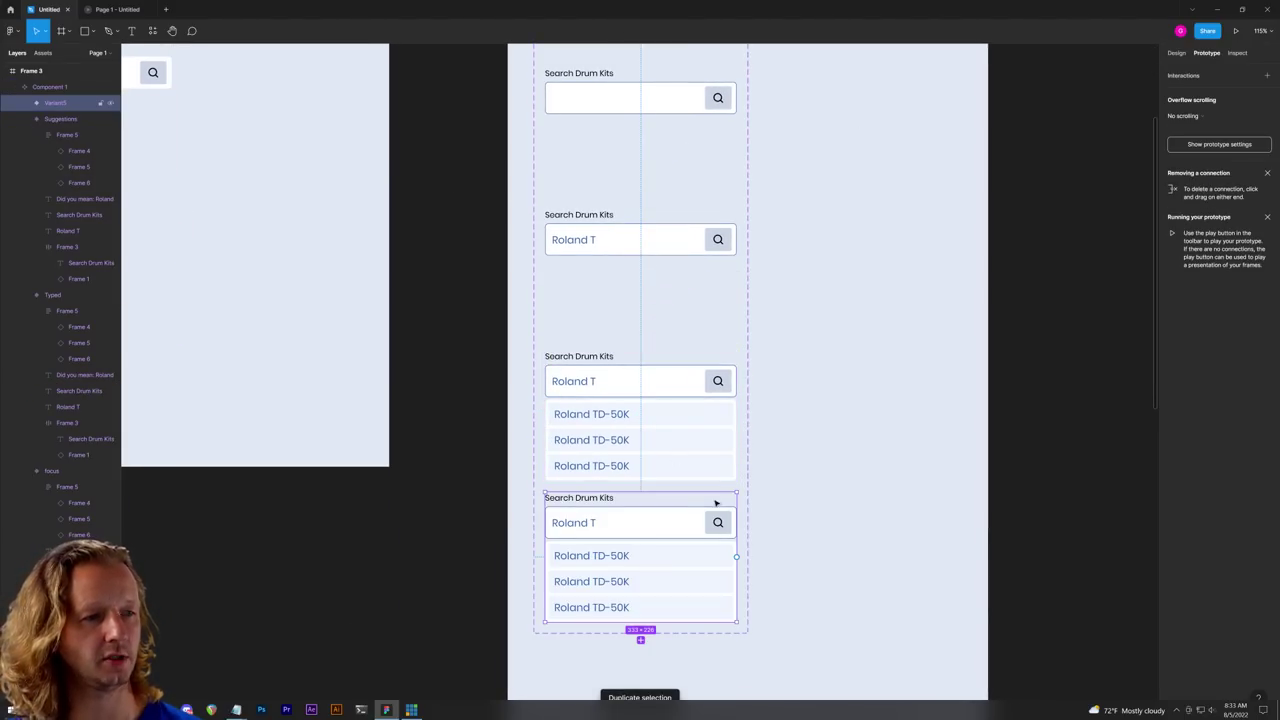
drag(736, 415, 657, 506)
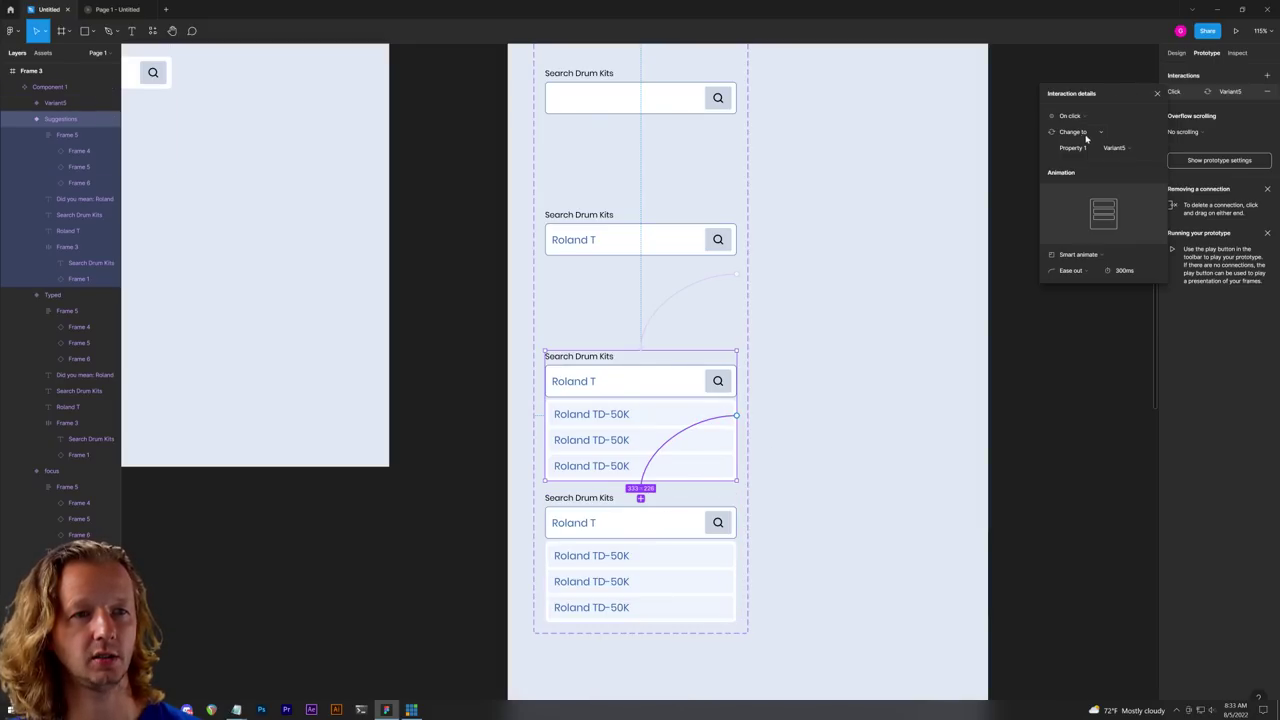
Step: Hide the copy's suggestion list by setting its opacity to 0%
click(705, 557)
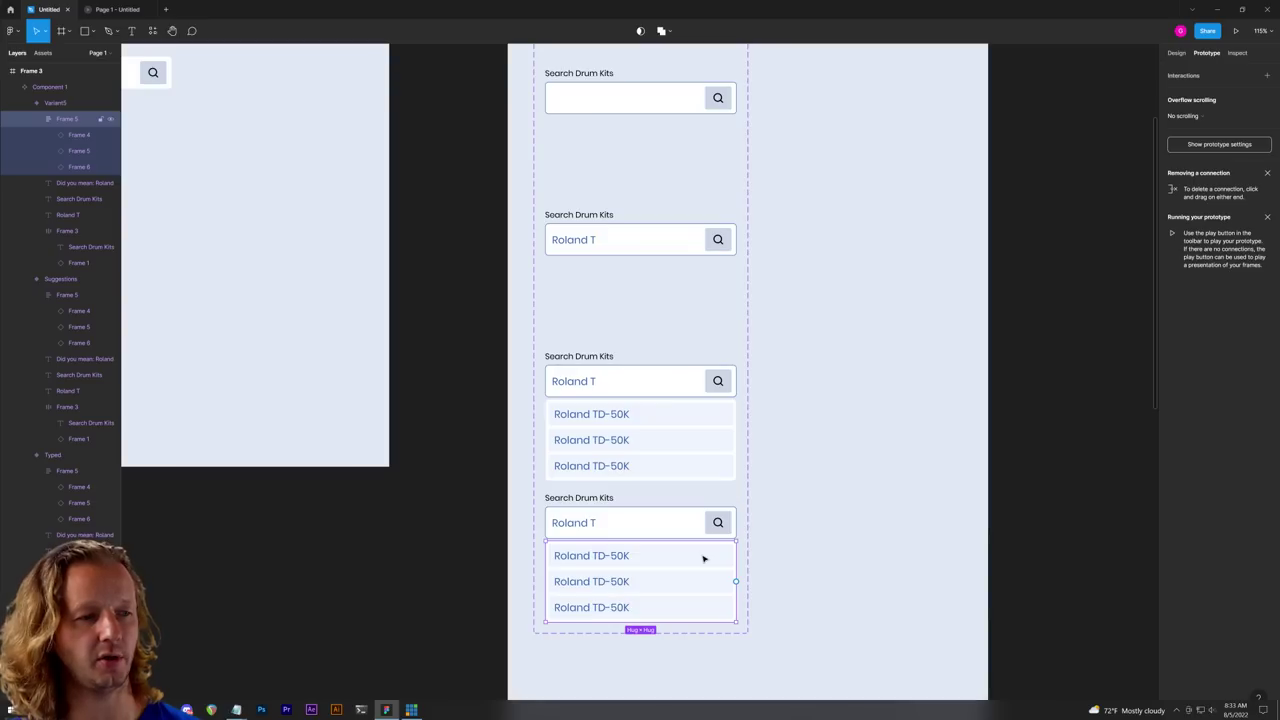
click(1176, 52)
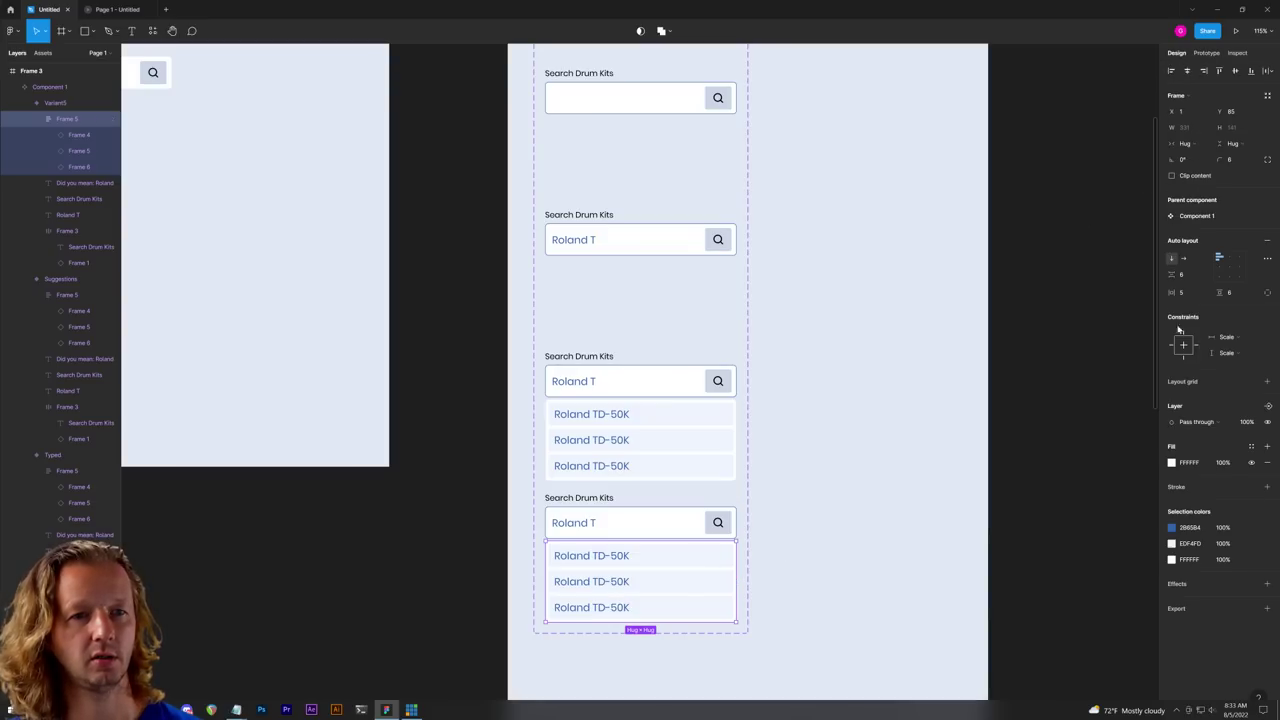
click(1246, 422)
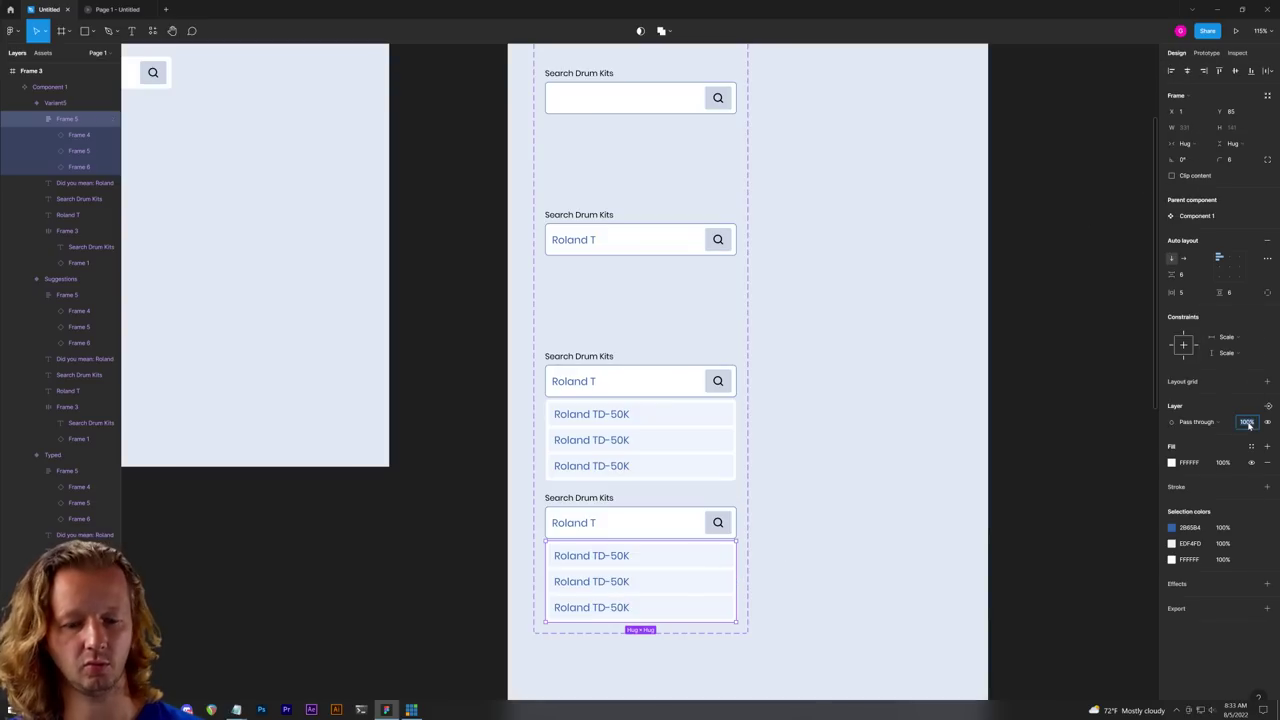
text(0)
key(Return)
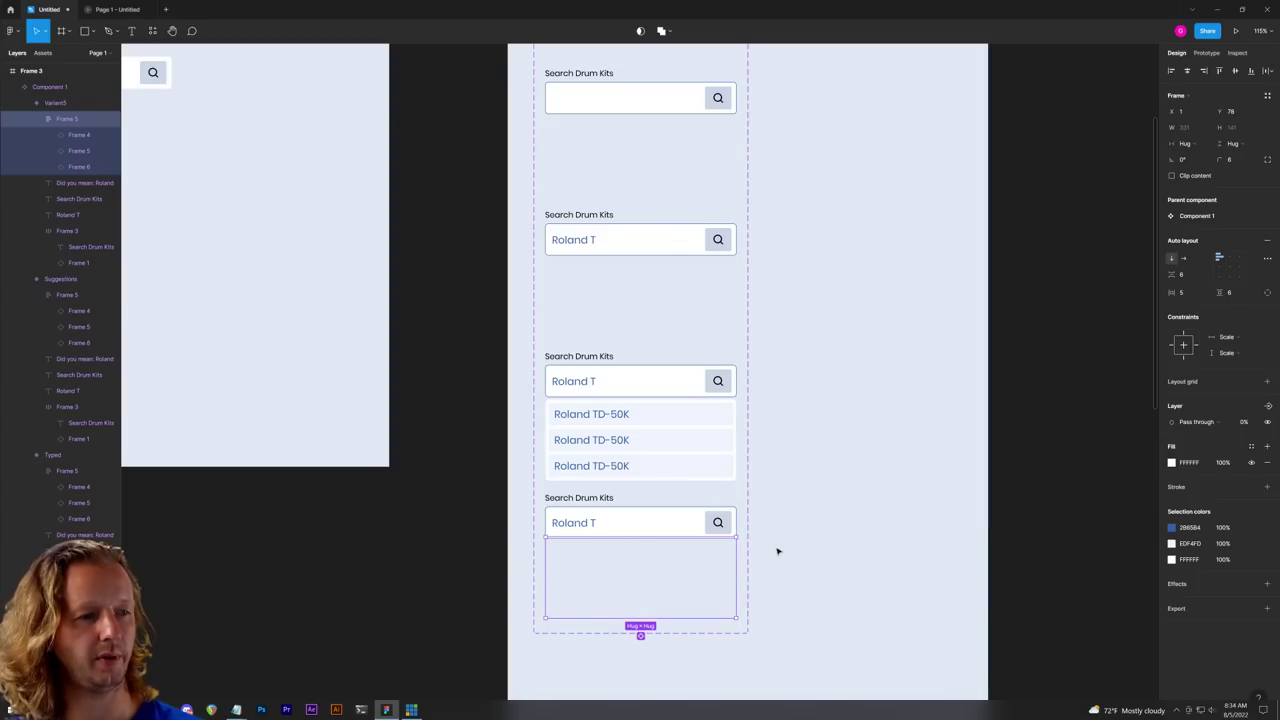
key(Escape)
Step: Show the 'Did you mean: Roland' hint text at 100% opacity
double_click(596, 550)
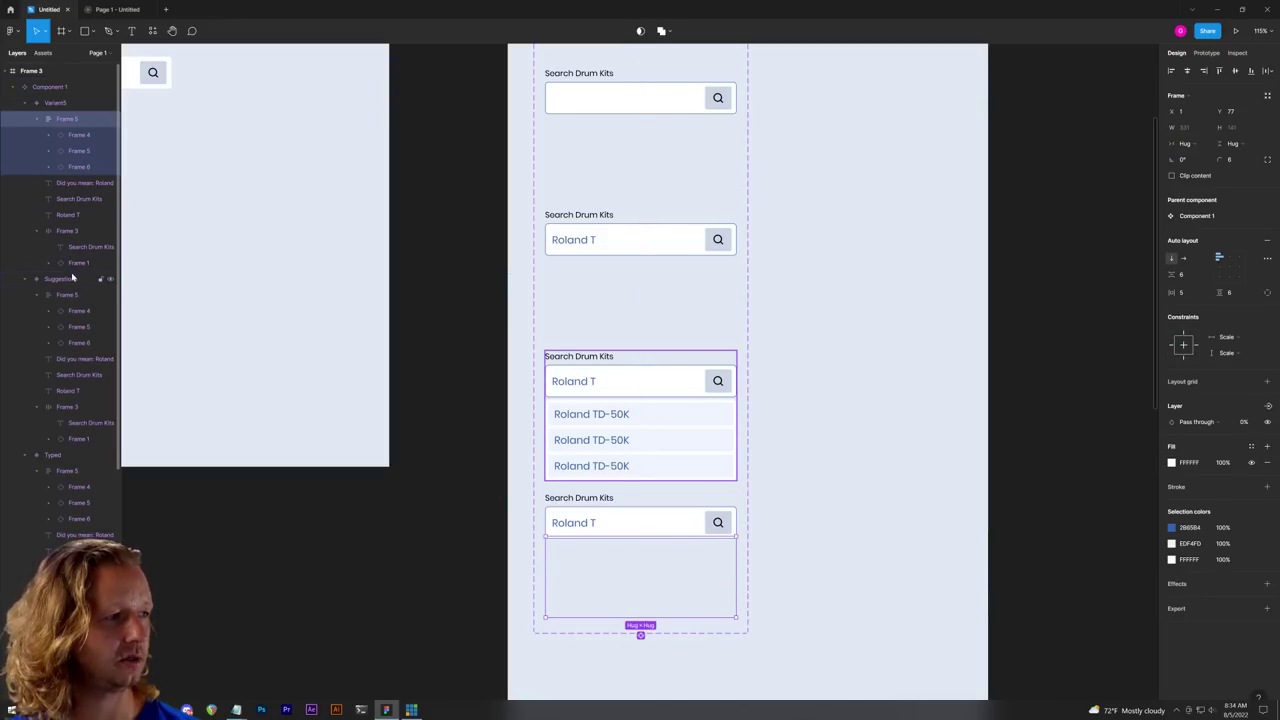
click(78, 183)
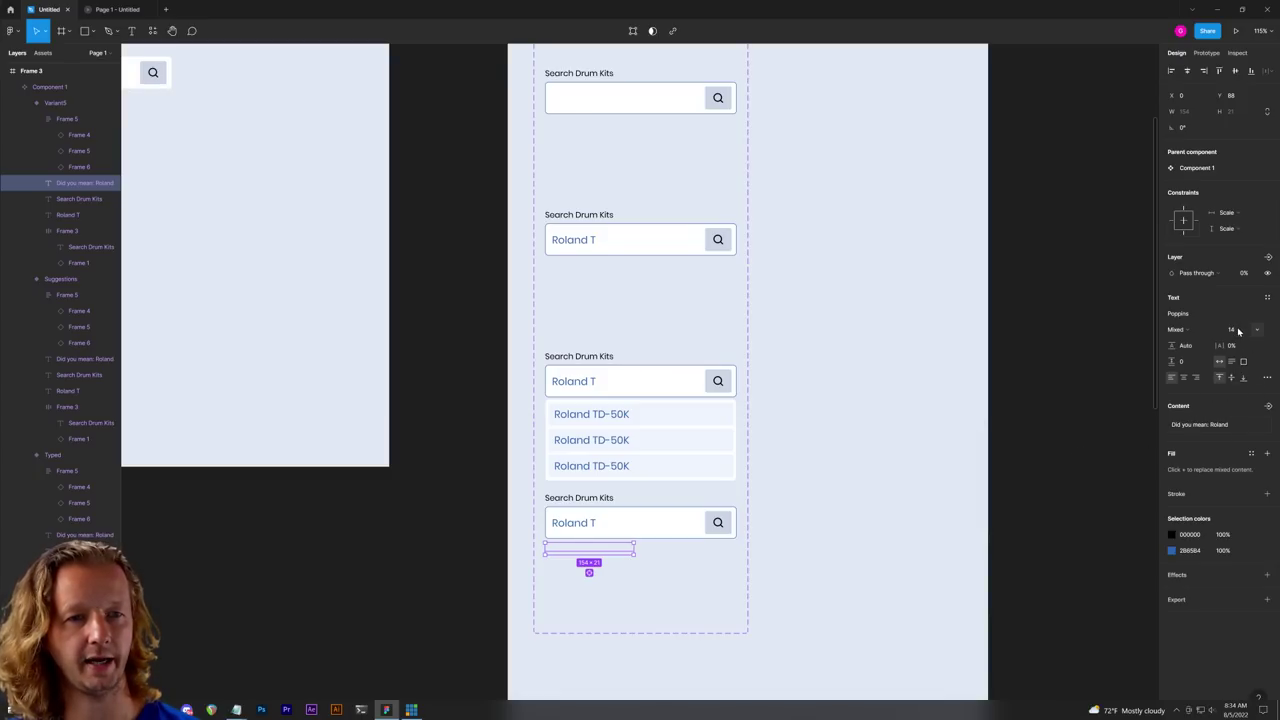
click(1251, 272)
text(100)
key(Return)
click(869, 485)
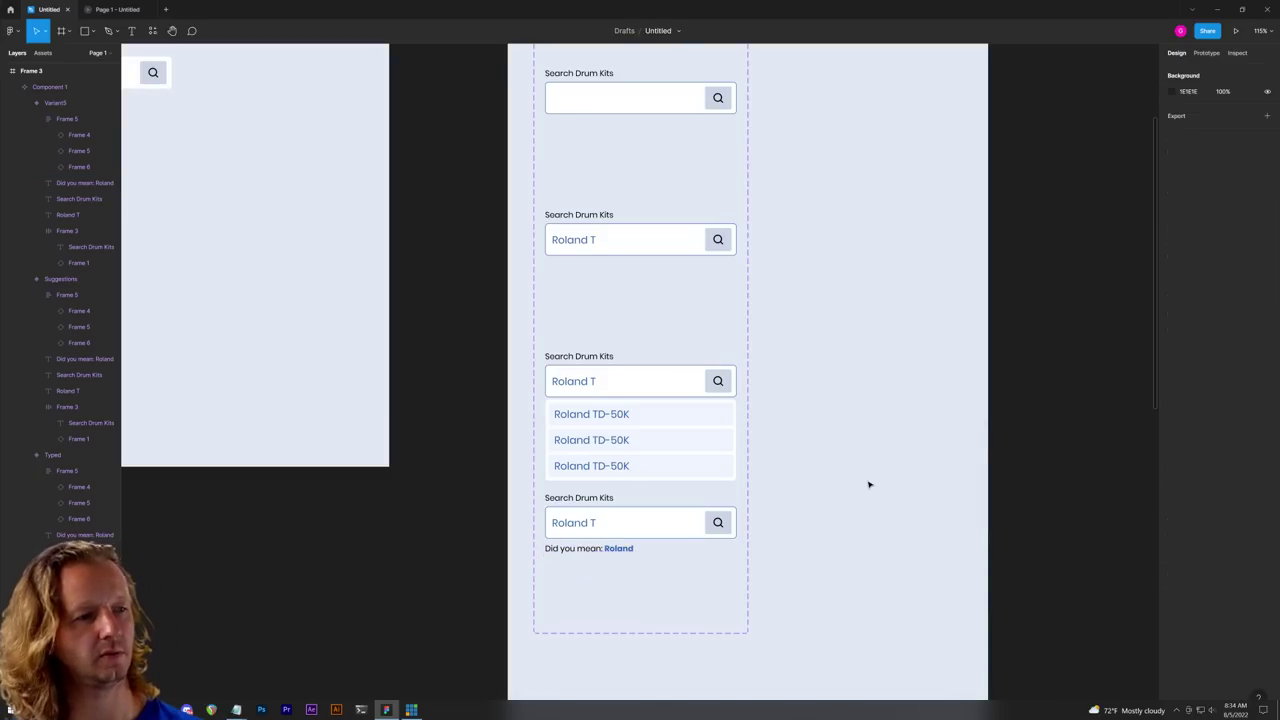
Step: Rename the new variant's property value to didyoumean
click(651, 523)
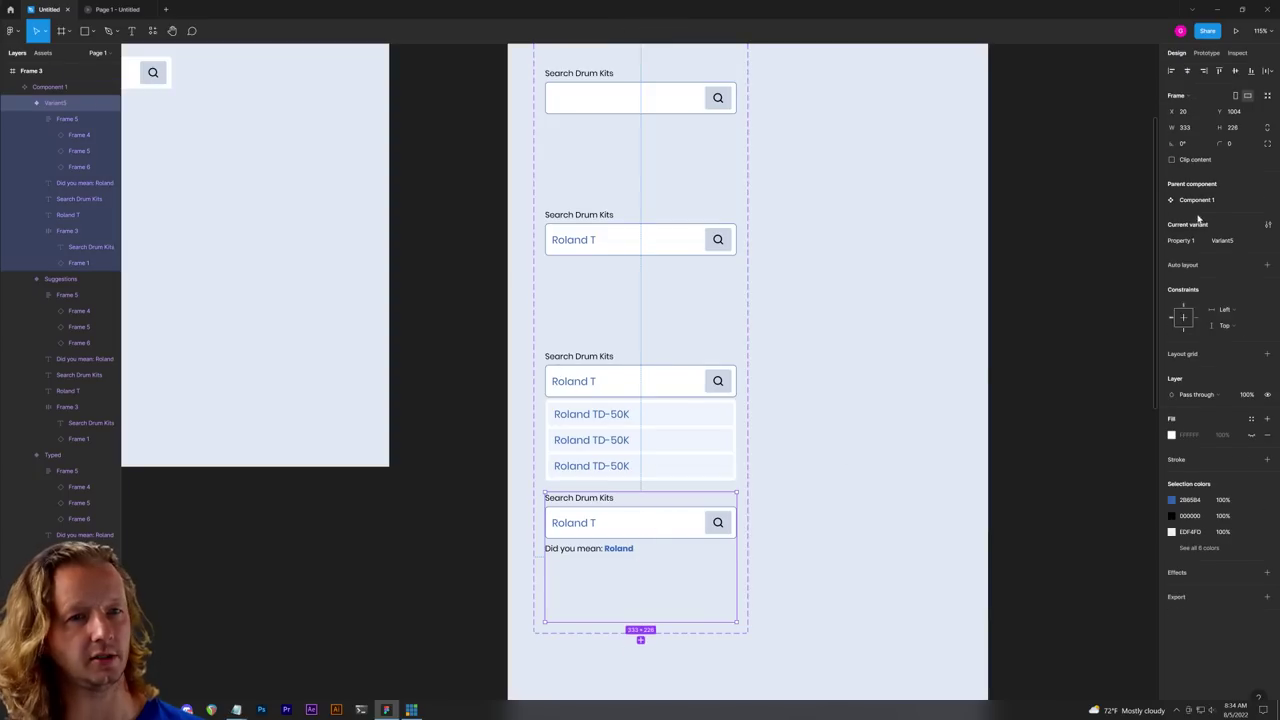
click(1206, 54)
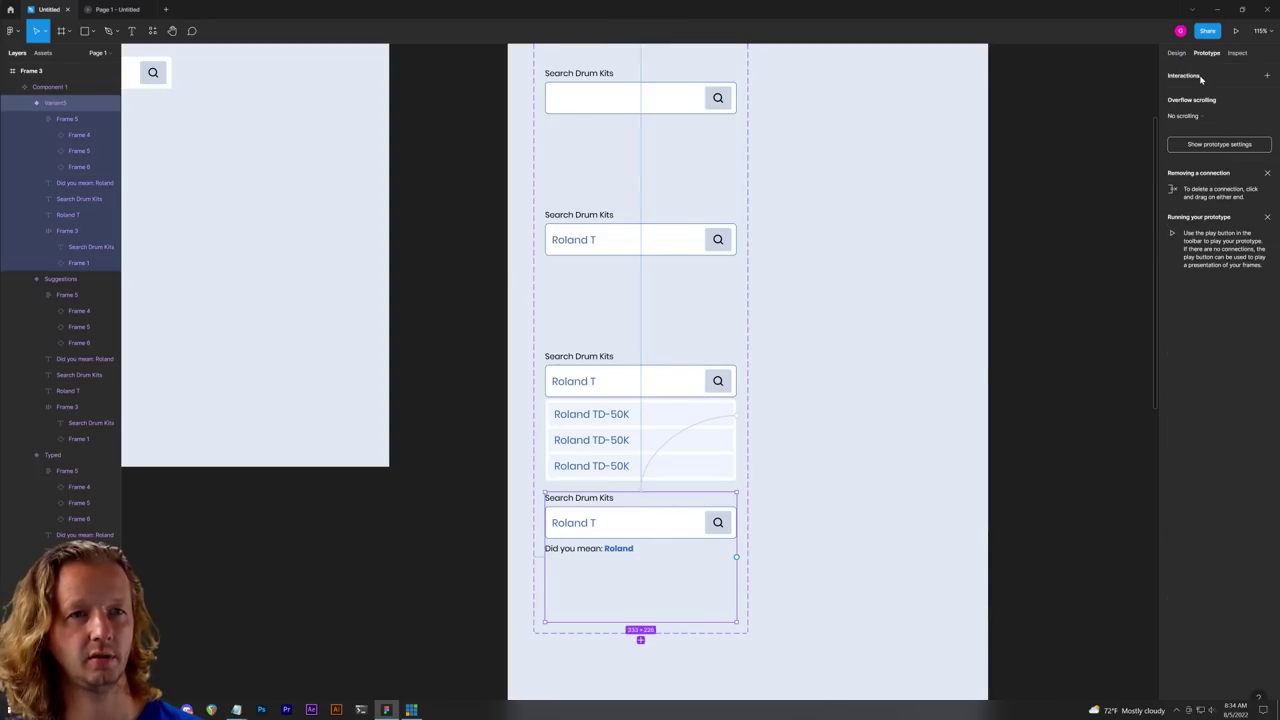
click(1176, 53)
click(1238, 242)
text(didyoumean)
key(Return)
click(677, 430)
click(677, 430)
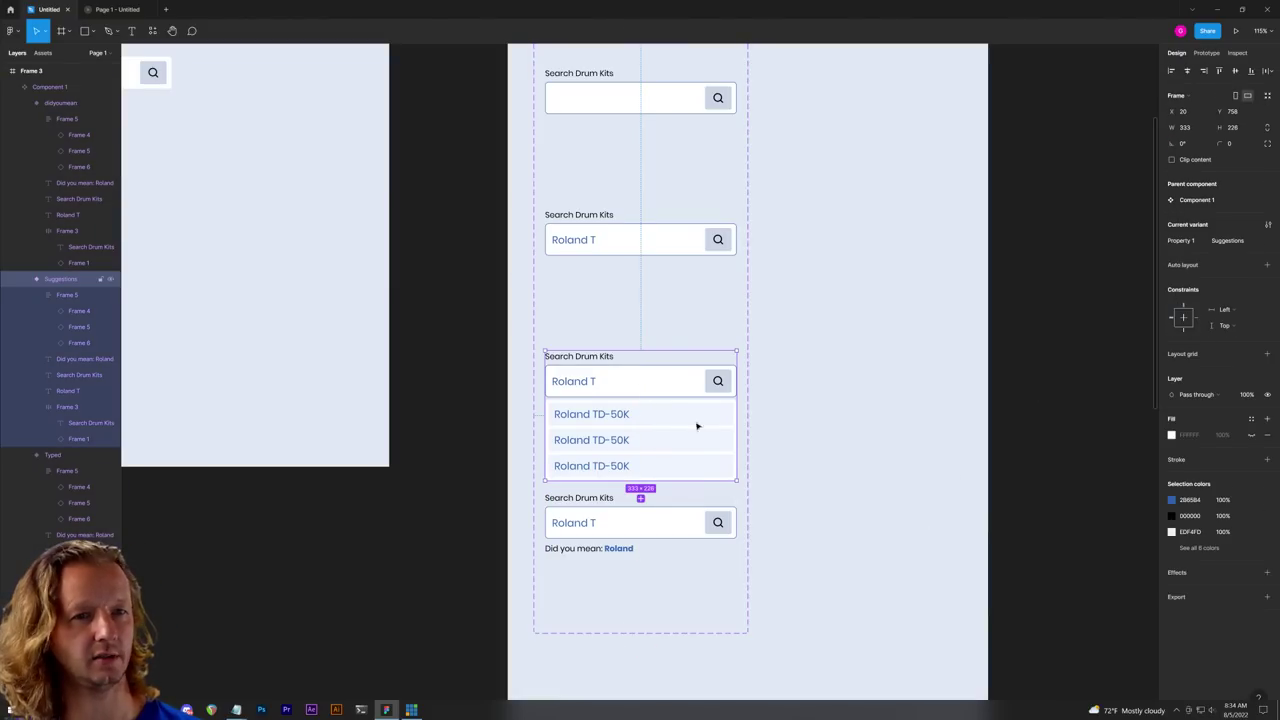
click(843, 374)
click(703, 455)
click(689, 449)
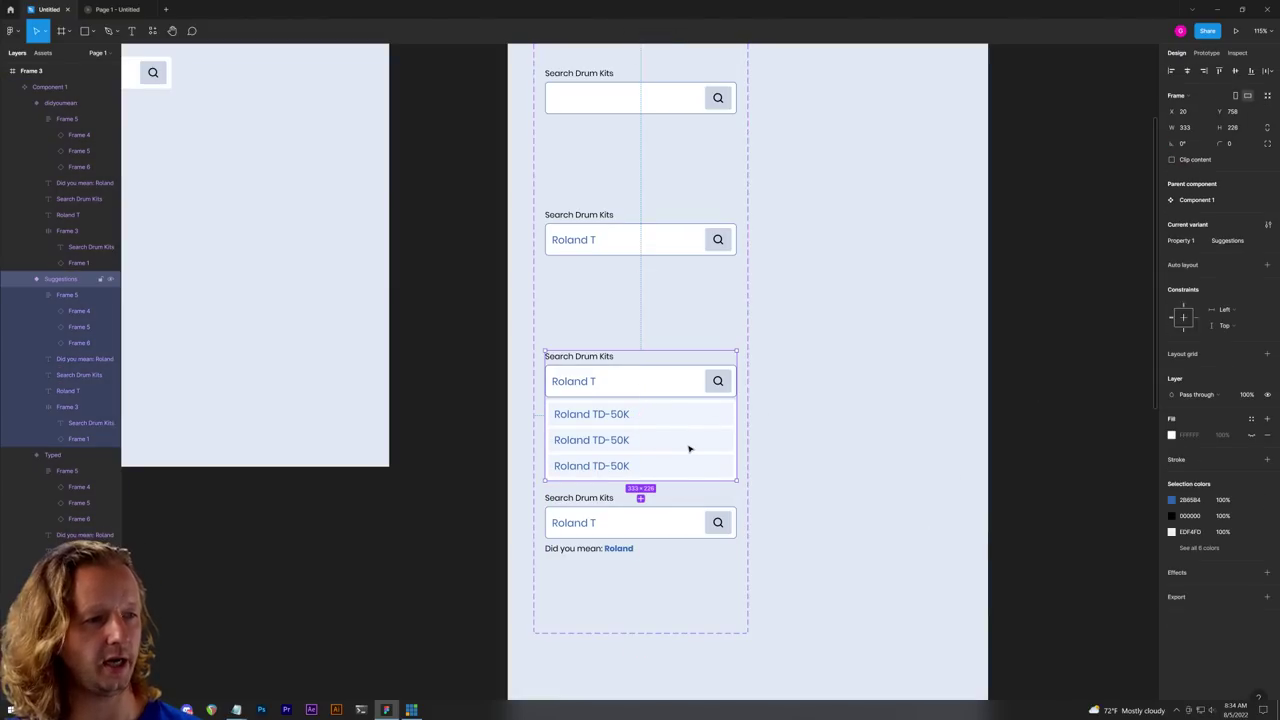
click(825, 420)
scroll(863, 242, down, 3)
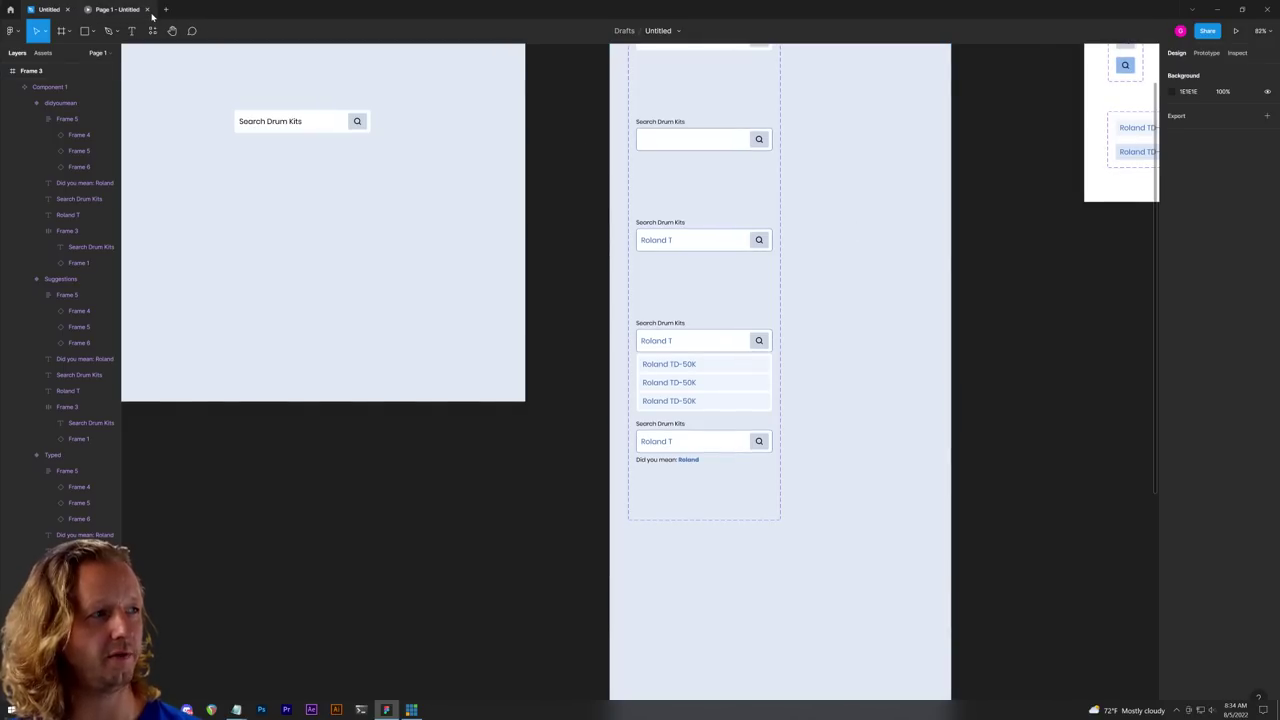
Step: Close the old prototype tab and move the search bar to the Desktop frame's top centre
click(146, 9)
drag(346, 220, 489, 291)
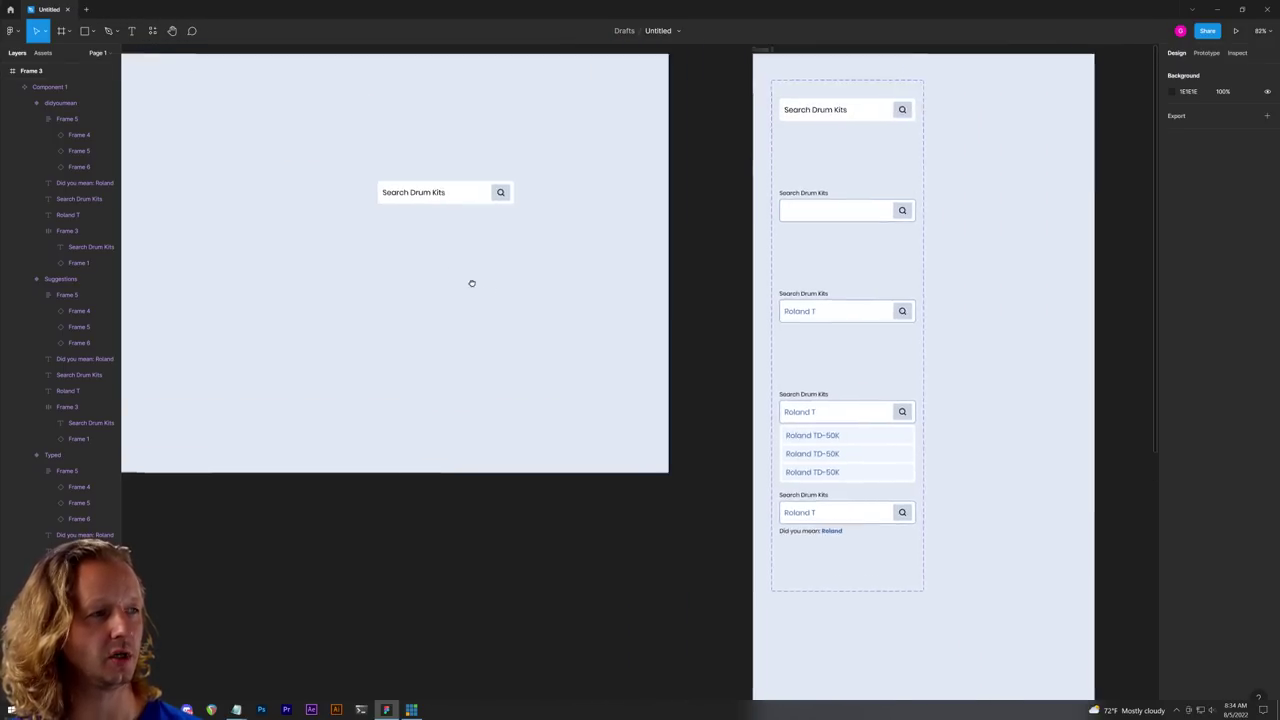
click(620, 297)
drag(652, 289, 647, 176)
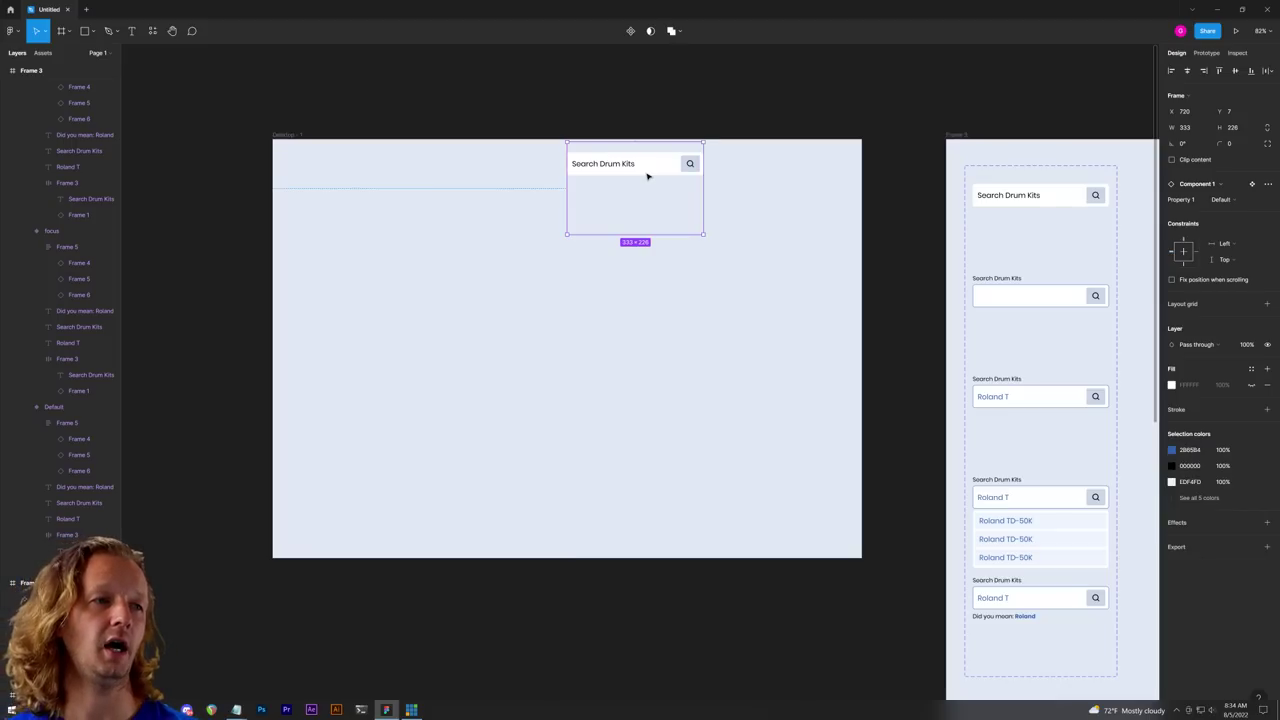
click(505, 196)
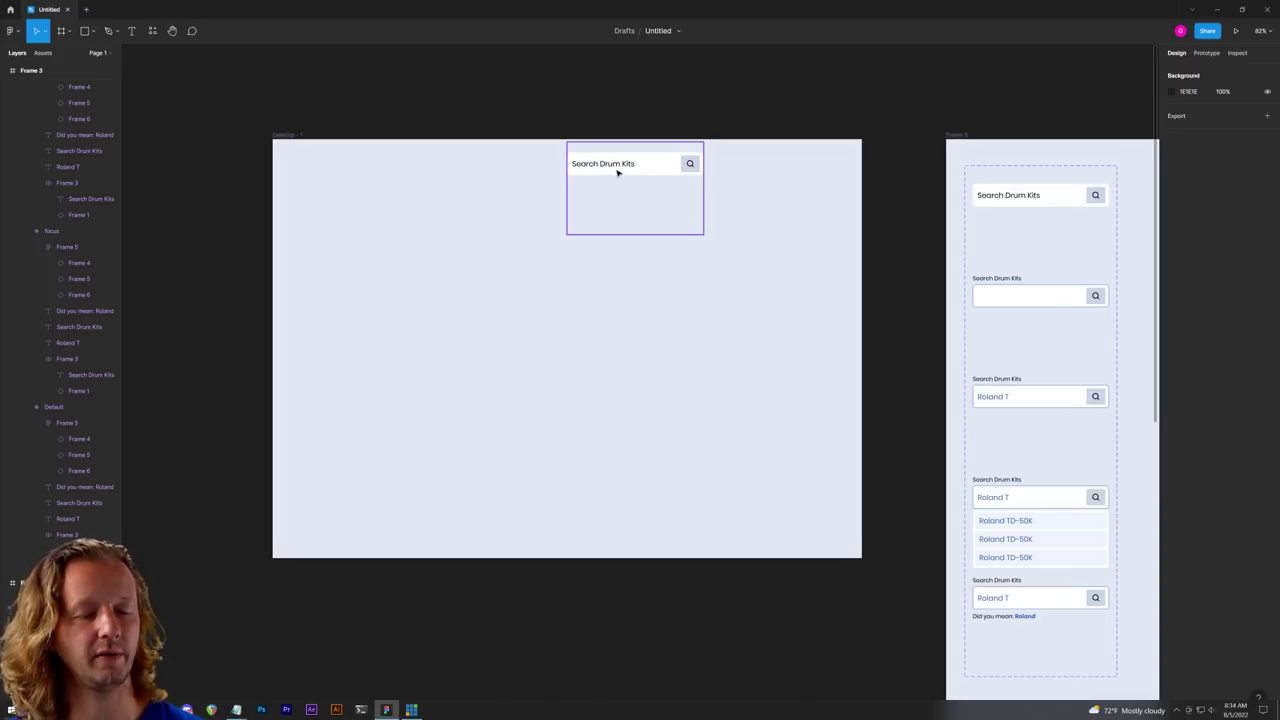
drag(617, 173, 558, 164)
Step: Add a 'SomeCompany' text in the frame at font size 22, Bold
click(486, 246)
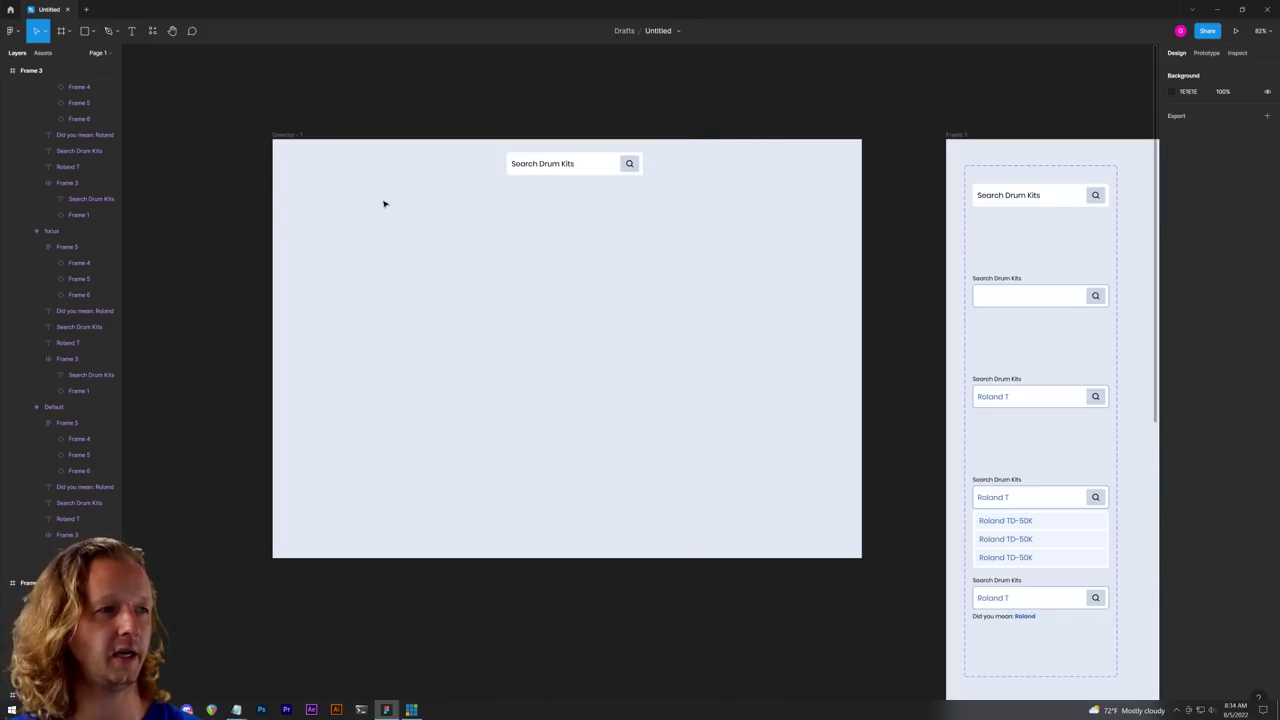
key(t)
click(356, 163)
text(SomeCompany)
key(Escape)
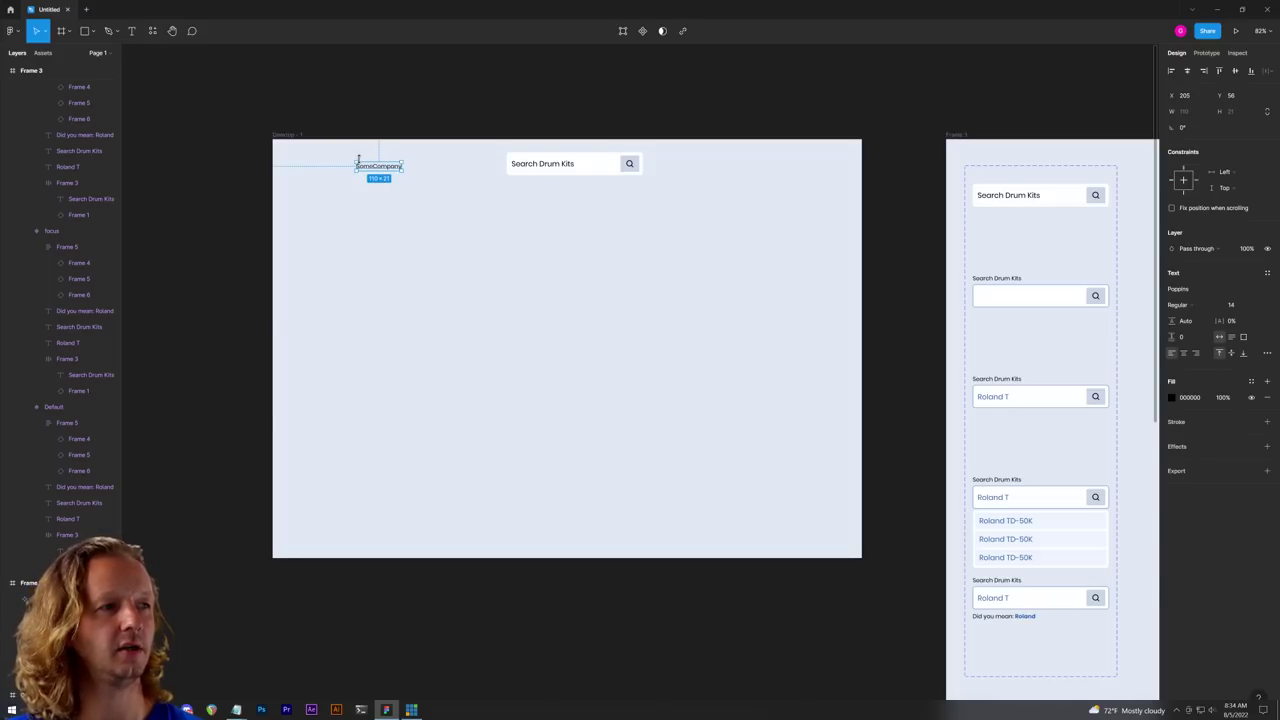
click(1238, 306)
text(22)
key(Return)
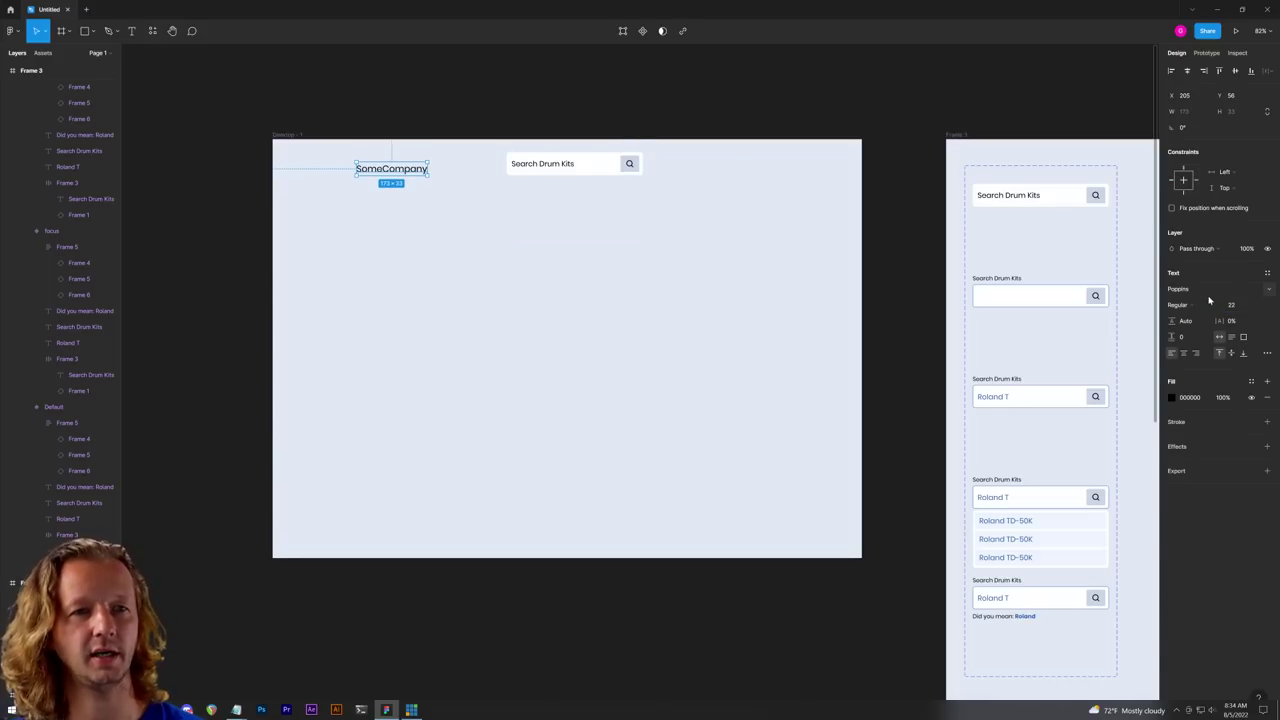
click(1200, 306)
click(1200, 341)
Step: Colour the word 'Company' blue
double_click(392, 169)
drag(382, 169, 430, 169)
click(1172, 397)
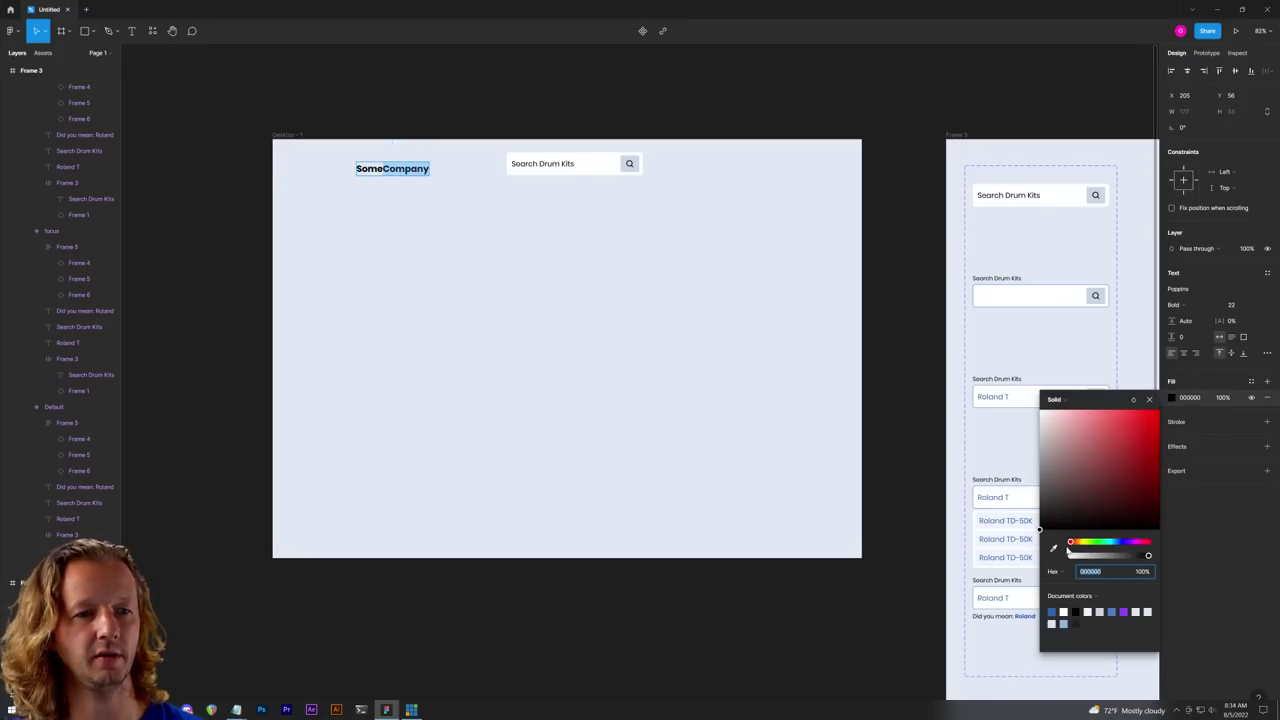
click(1053, 548)
click(751, 409)
drag(1051, 518, 1160, 424)
click(411, 203)
Step: Align the SomeCompany logo level with the search bar and recentre the search bar
mouse_move(392, 170)
mouse_down()
mouse_move(369, 163)
mouse_move(381, 180)
mouse_up()
scroll(314, 140, up, 3)
click(626, 234)
scroll(666, 251, down, 2)
drag(620, 193, 610, 192)
Step: Add a 'Home' text at size 18 beside the search bar
click(774, 269)
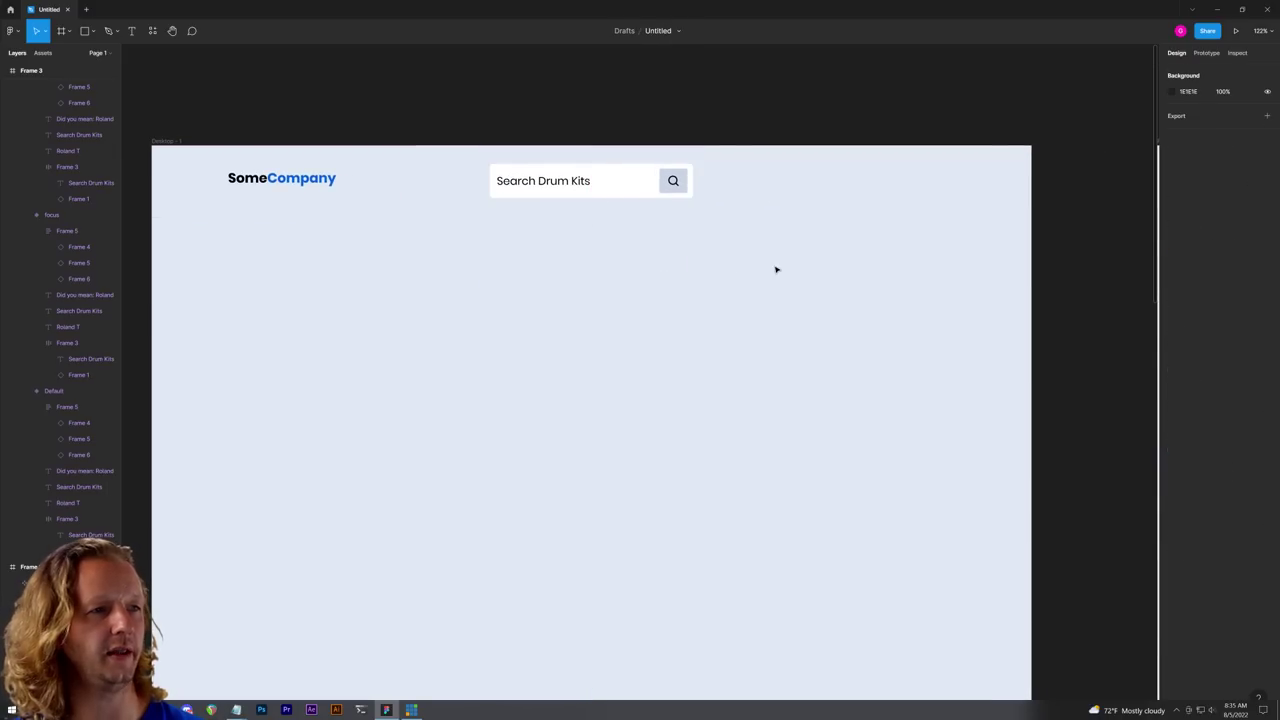
key(t)
click(760, 190)
text(Home)
key(Escape)
key(Escape)
click(785, 197)
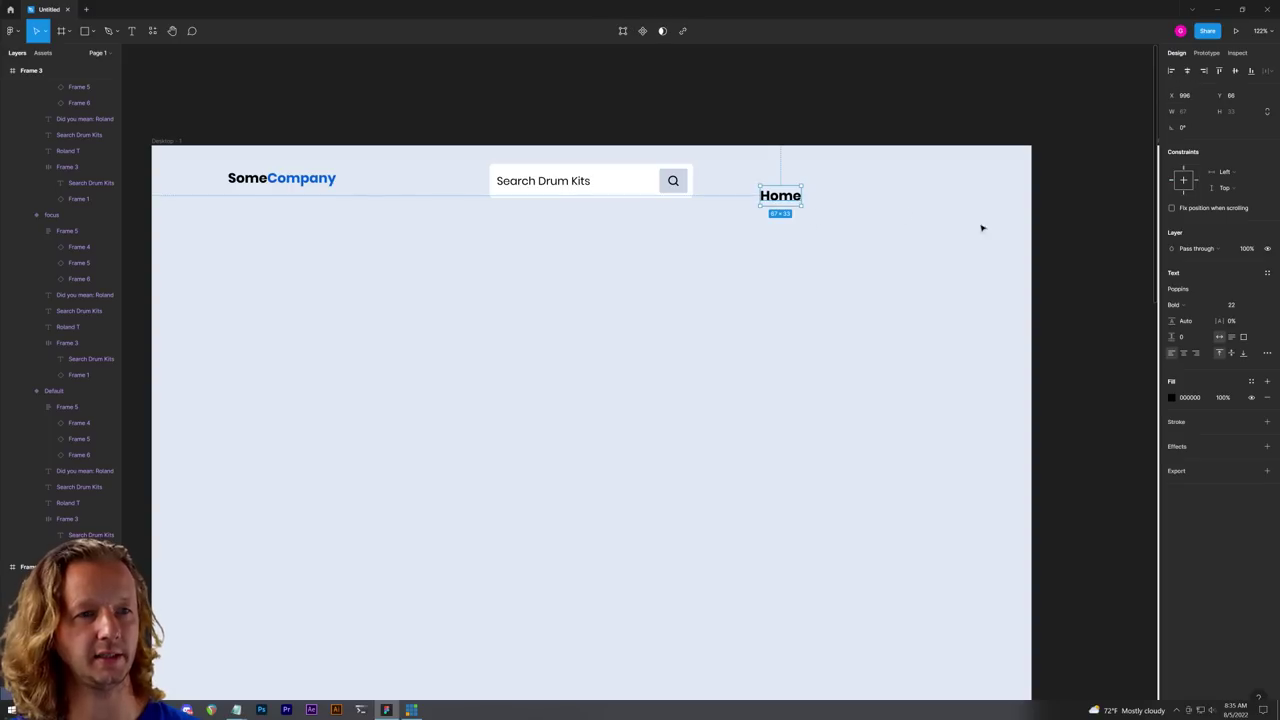
click(1238, 305)
text(18)
key(Return)
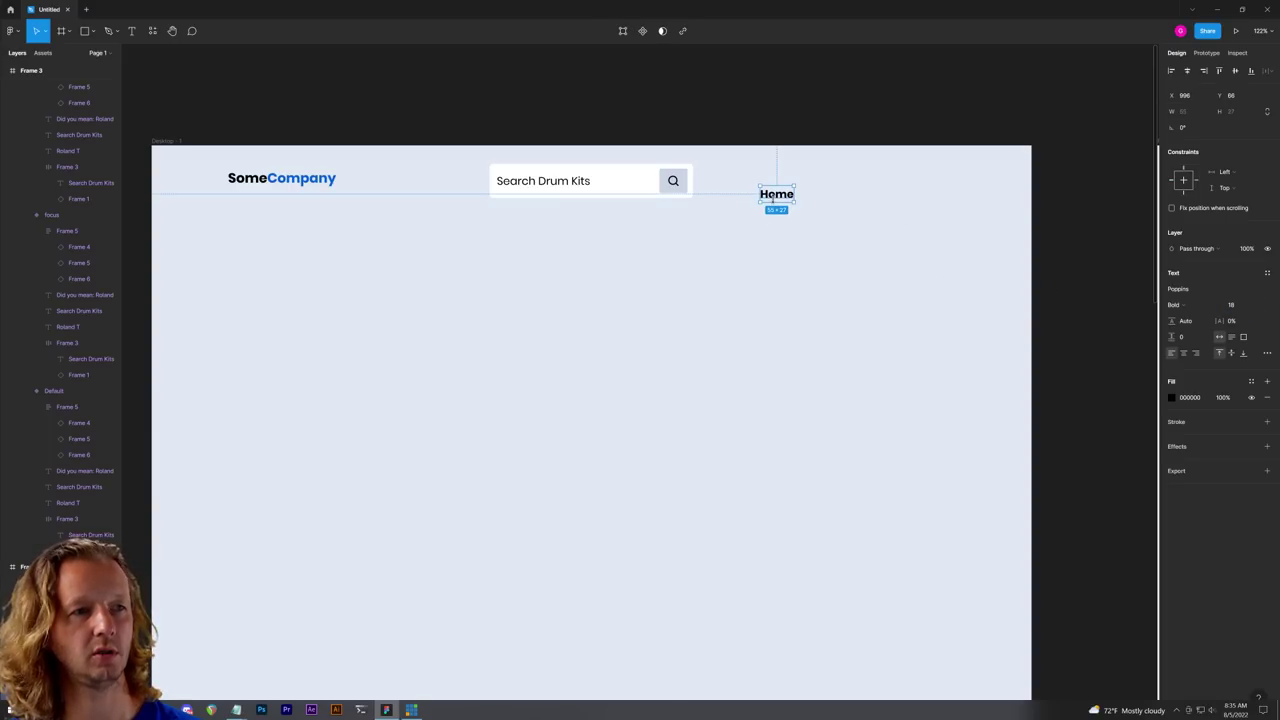
drag(768, 195, 814, 185)
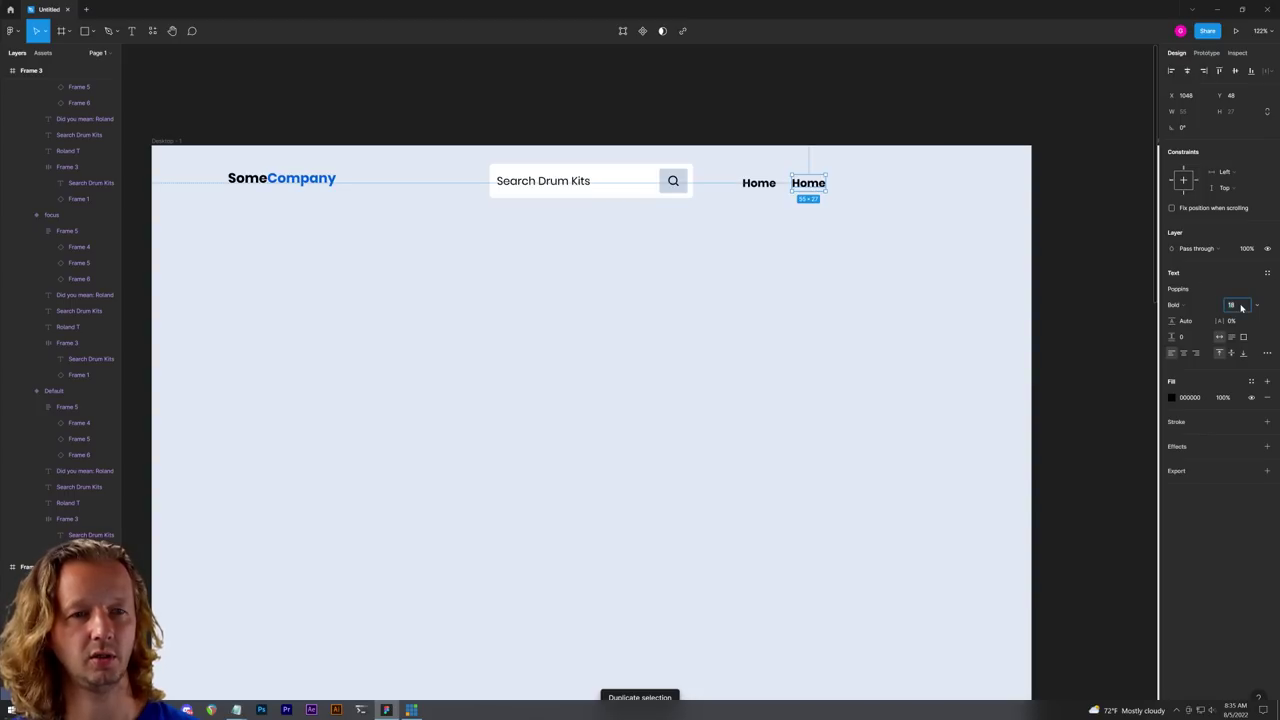
Step: Make the Home copy Regular weight and retype it as 'Drum Kits'
click(1176, 304)
click(1195, 266)
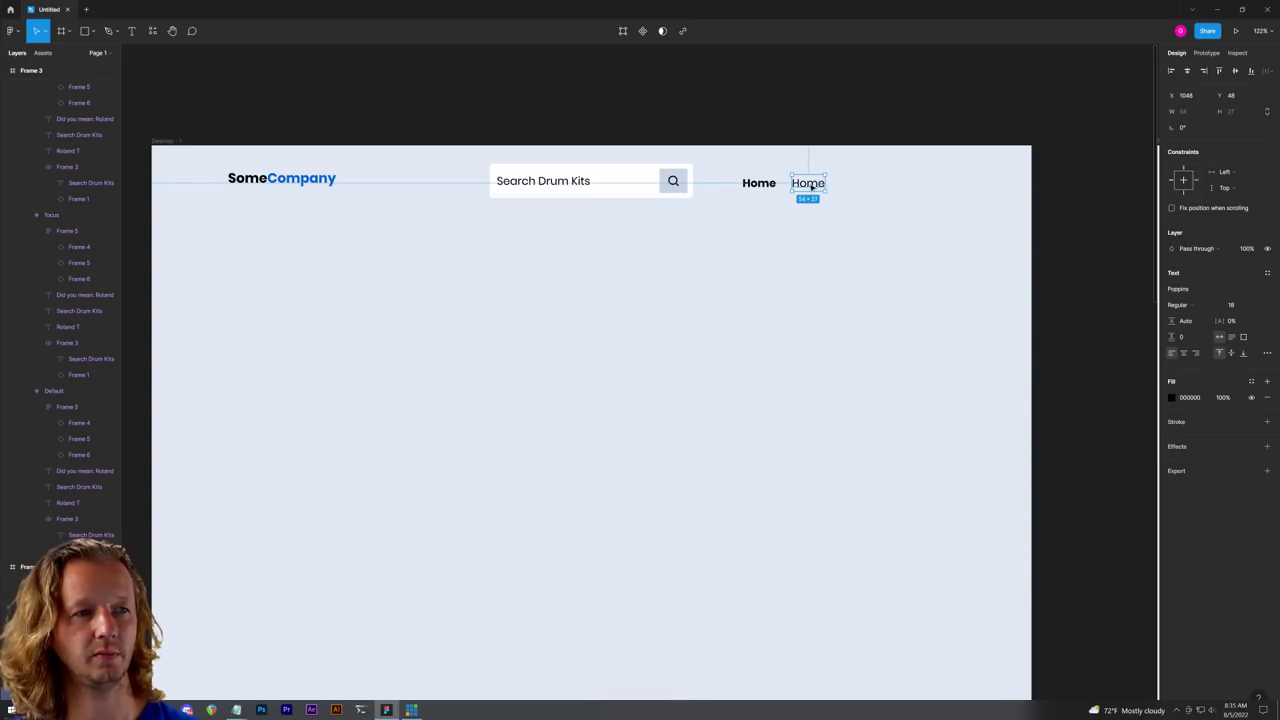
drag(811, 186, 816, 186)
double_click(816, 186)
text(Drum Kits)
key(Escape)
Step: Duplicate Drum Kits further right and retype it as 'Contact'
key(ctrl+d)
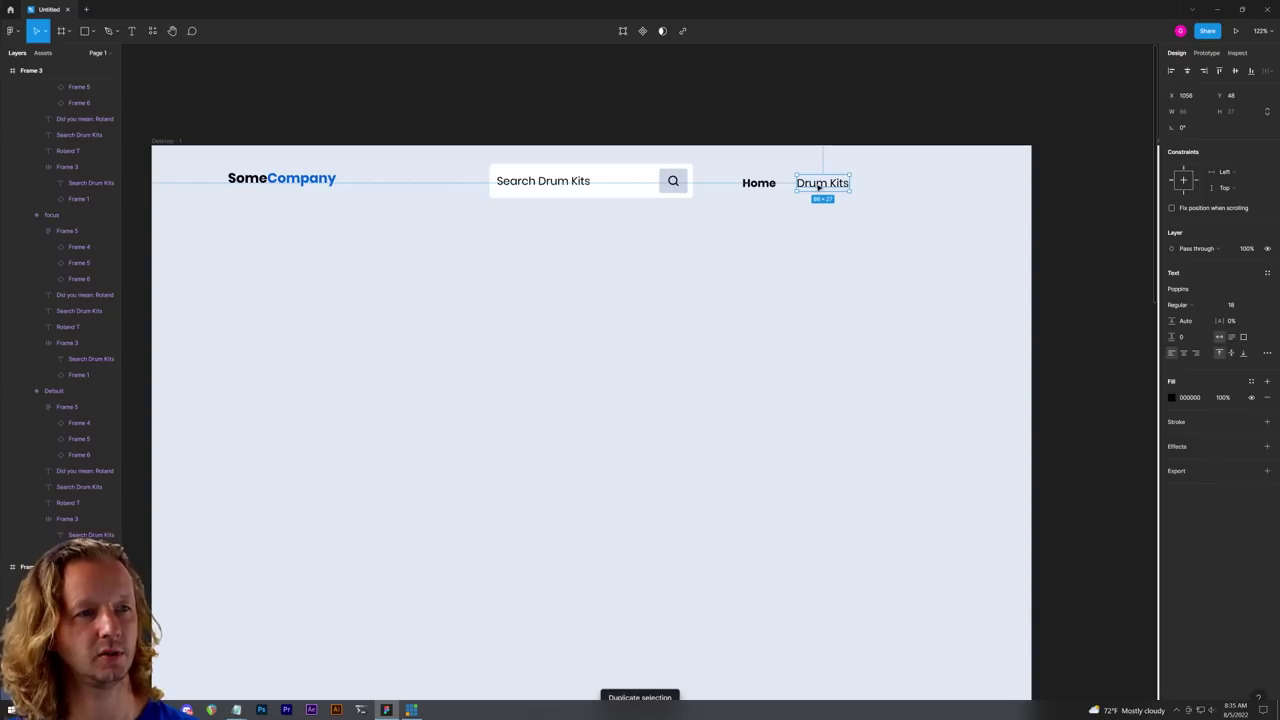
drag(816, 186, 902, 183)
double_click(902, 183)
text(Contact)
key(Escape)
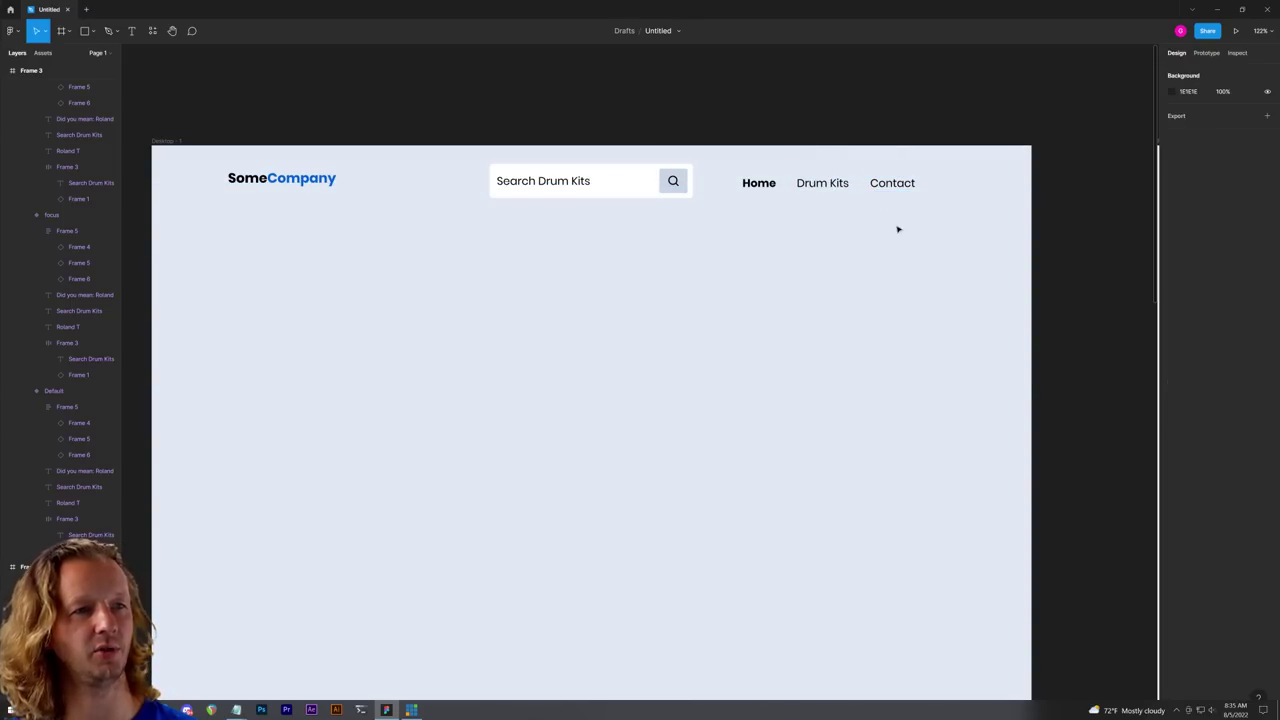
Step: Shift Home, Drum Kits and Contact together about 33 px right
drag(897, 212, 725, 179)
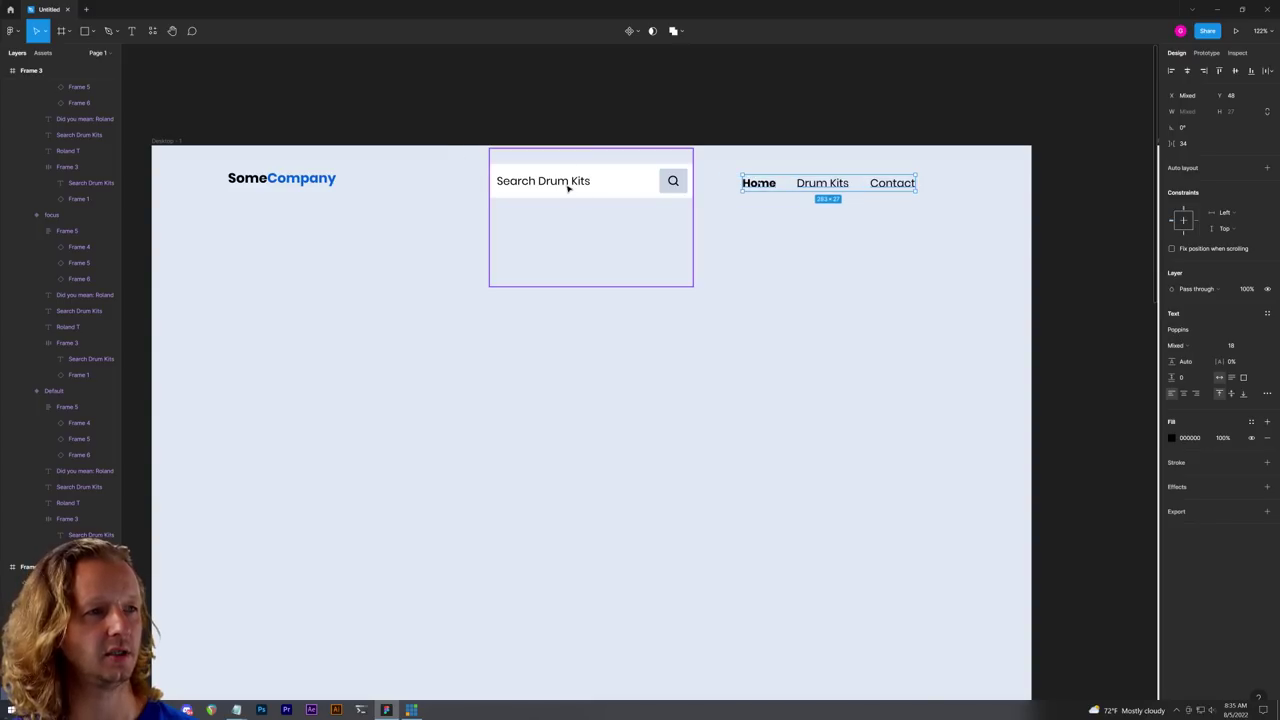
drag(881, 185, 914, 184)
key(Escape)
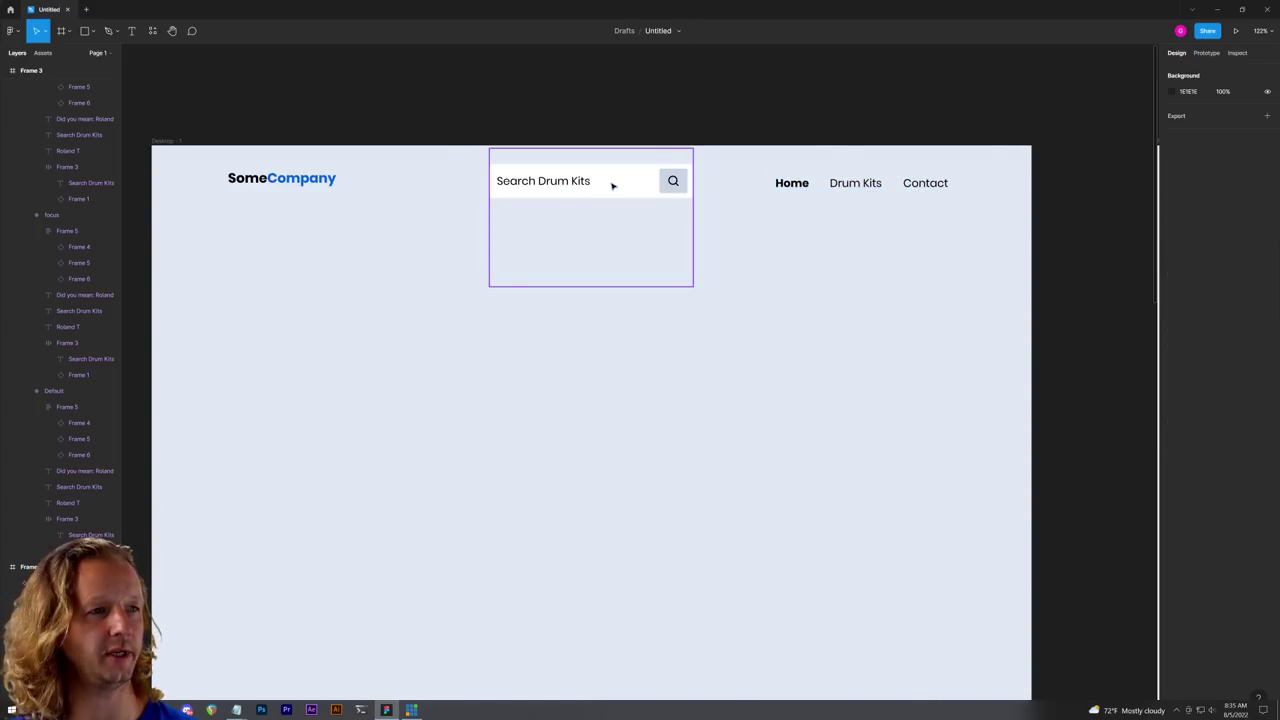
click(612, 185)
key(Escape)
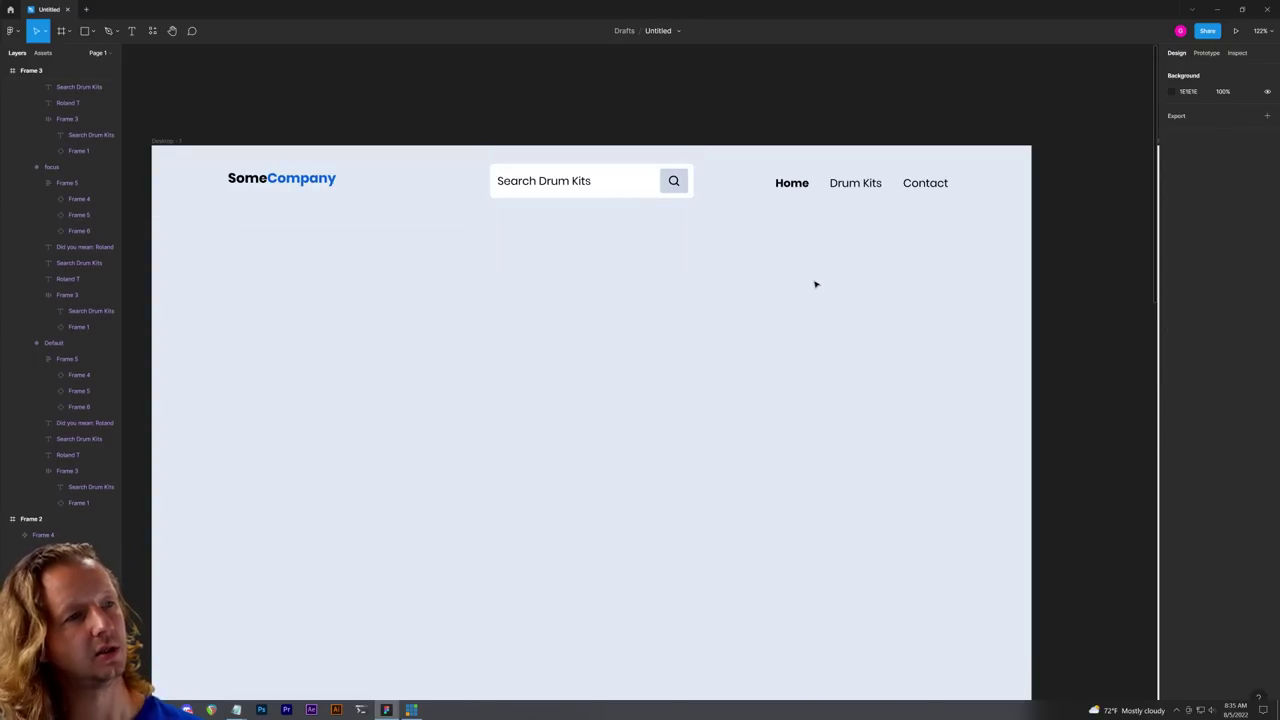
scroll(815, 284, down, 5)
scroll(740, 257, right, 2)
Step: Nudge the search bar into position within the header
click(653, 223)
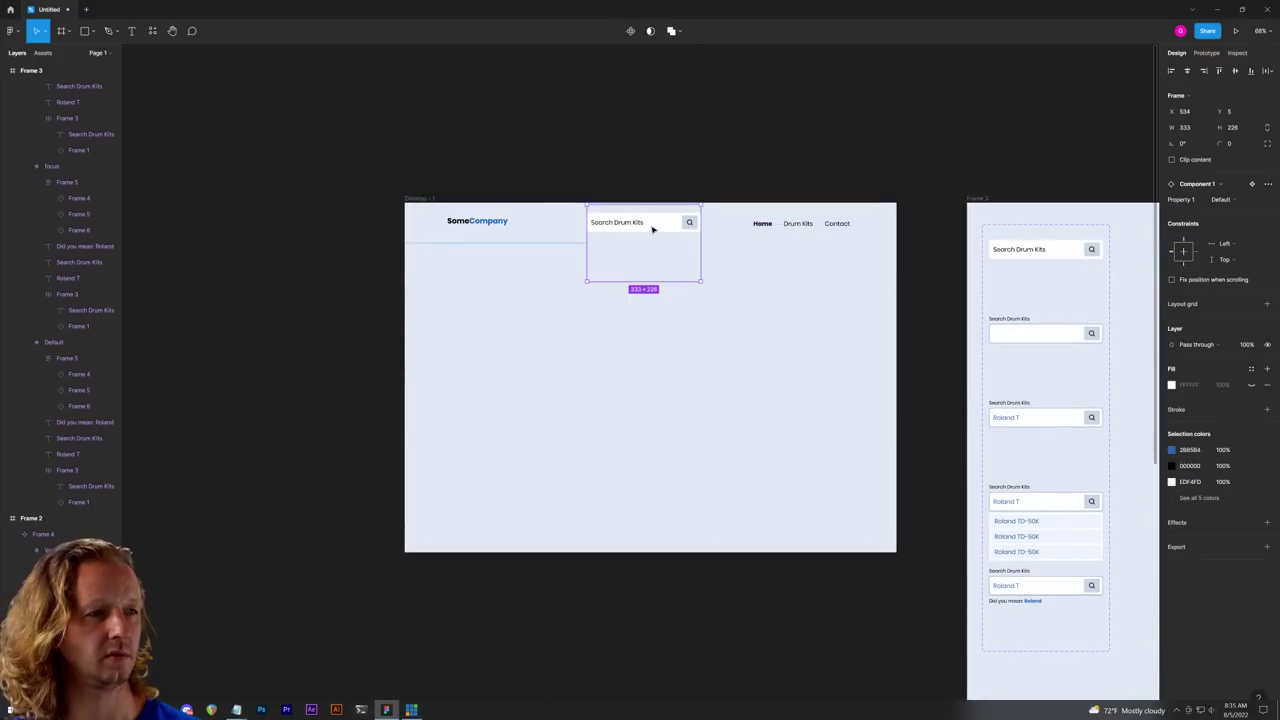
key(Escape)
scroll(745, 332, right, 2)
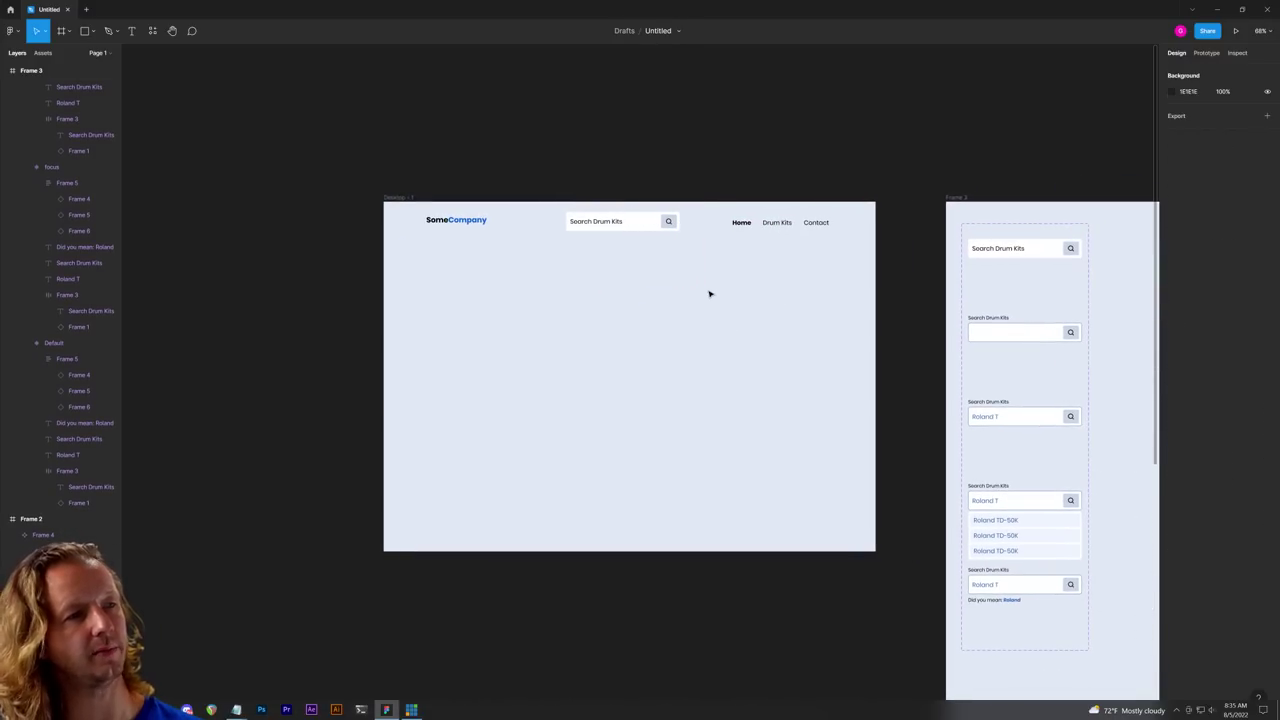
scroll(709, 292, up, 5)
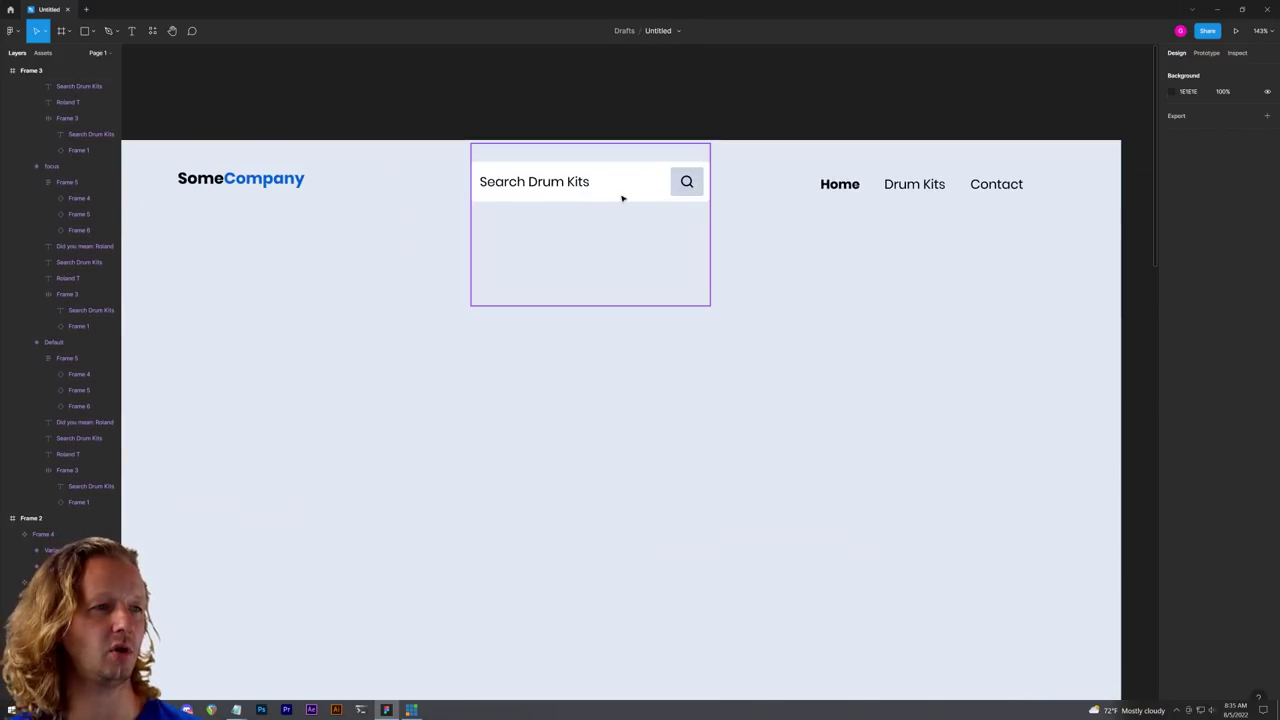
mouse_move(605, 197)
mouse_down()
mouse_move(460, 200)
mouse_move(714, 194)
mouse_move(603, 203)
mouse_up()
click(817, 277)
Step: Select the Desktop frame and present it as a prototype
scroll(830, 280, down, 3)
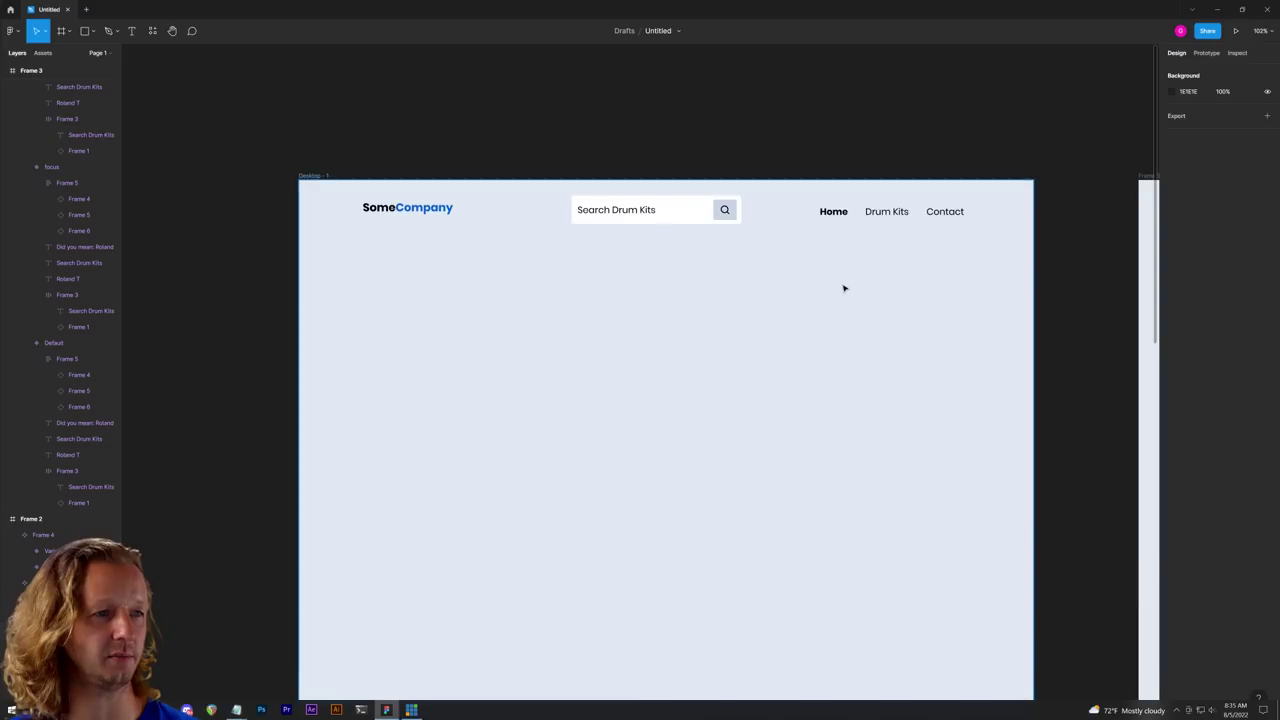
drag(843, 286, 788, 263)
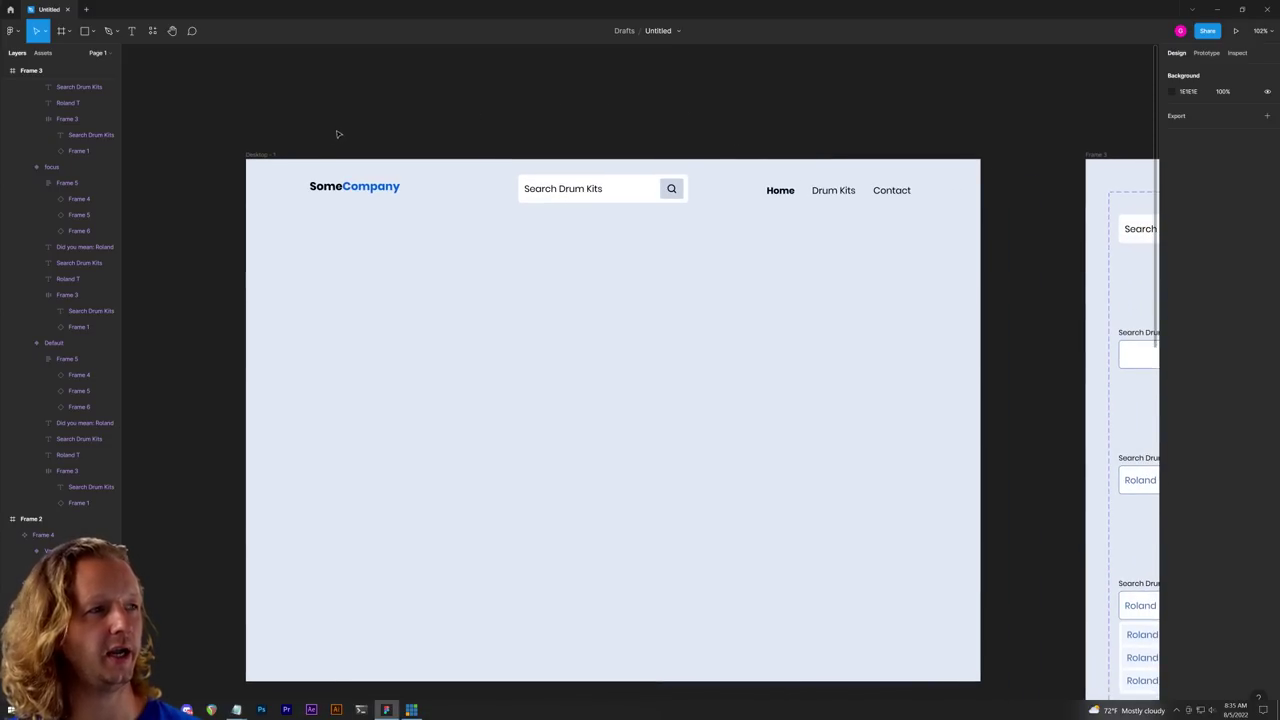
click(276, 156)
click(1235, 31)
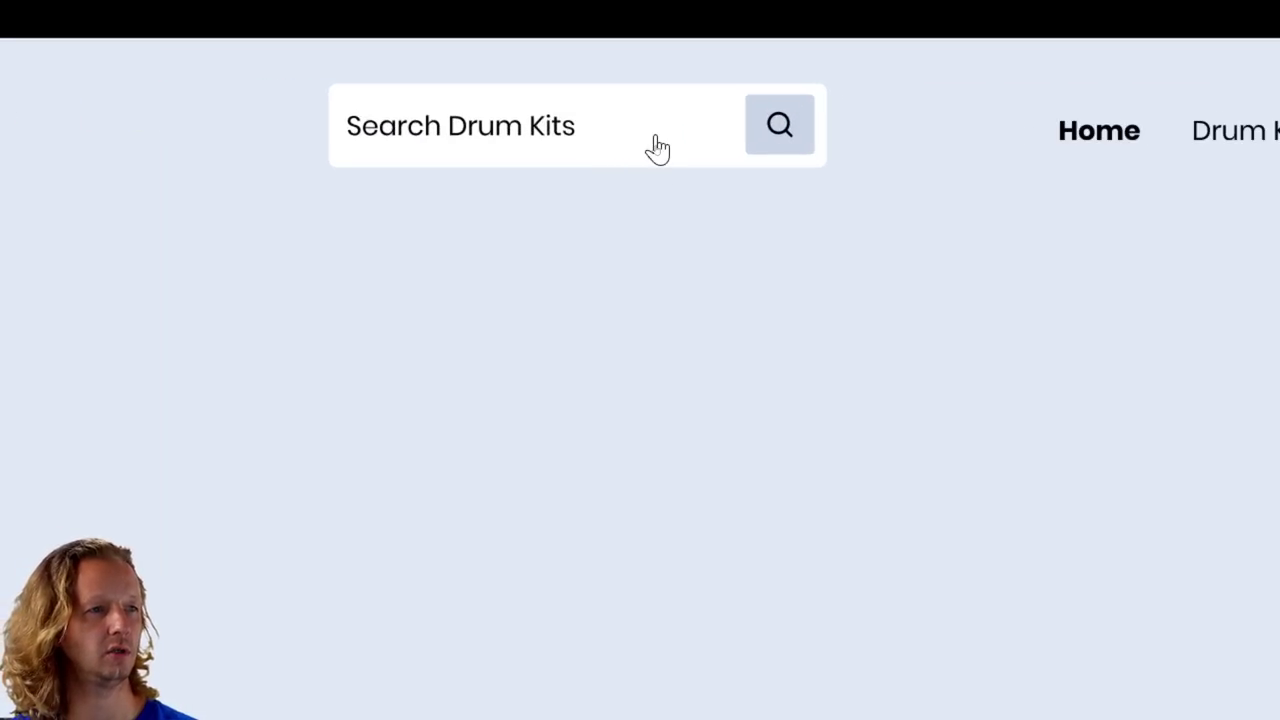
Step: Click through Focus and typed Roland T suggestions to the 'Did you mean: Roland' state
click(654, 146)
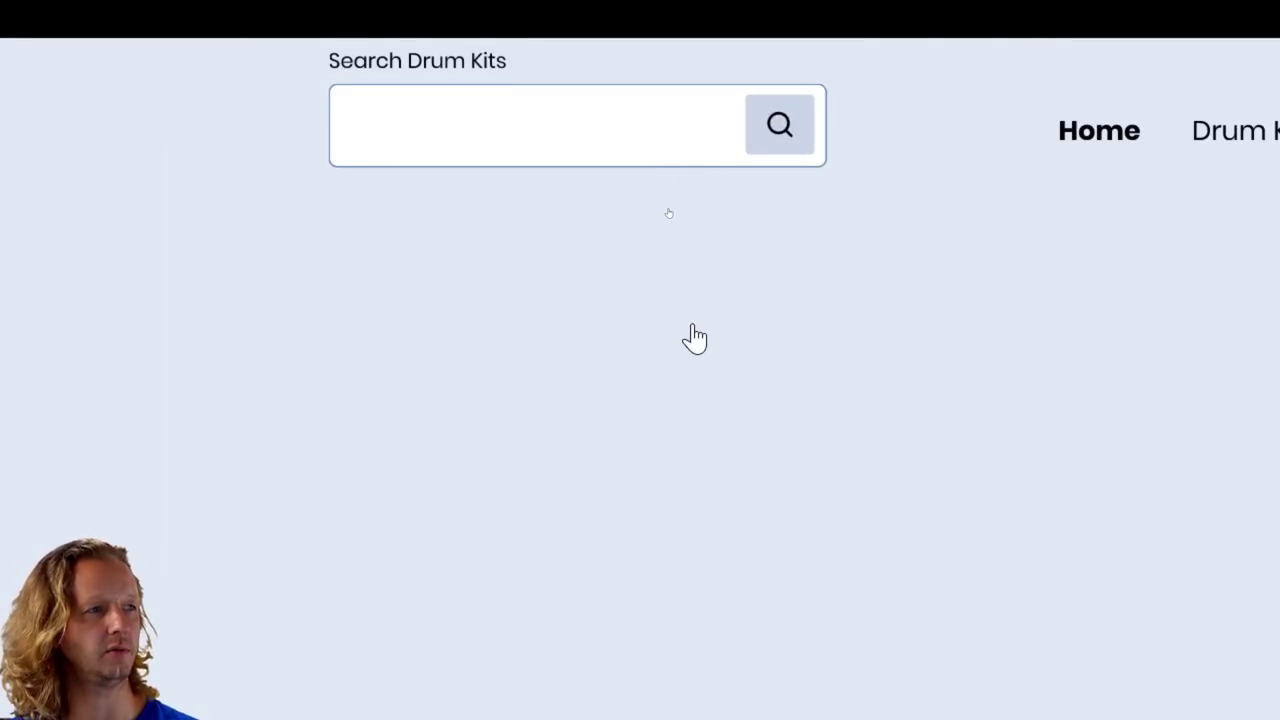
click(690, 124)
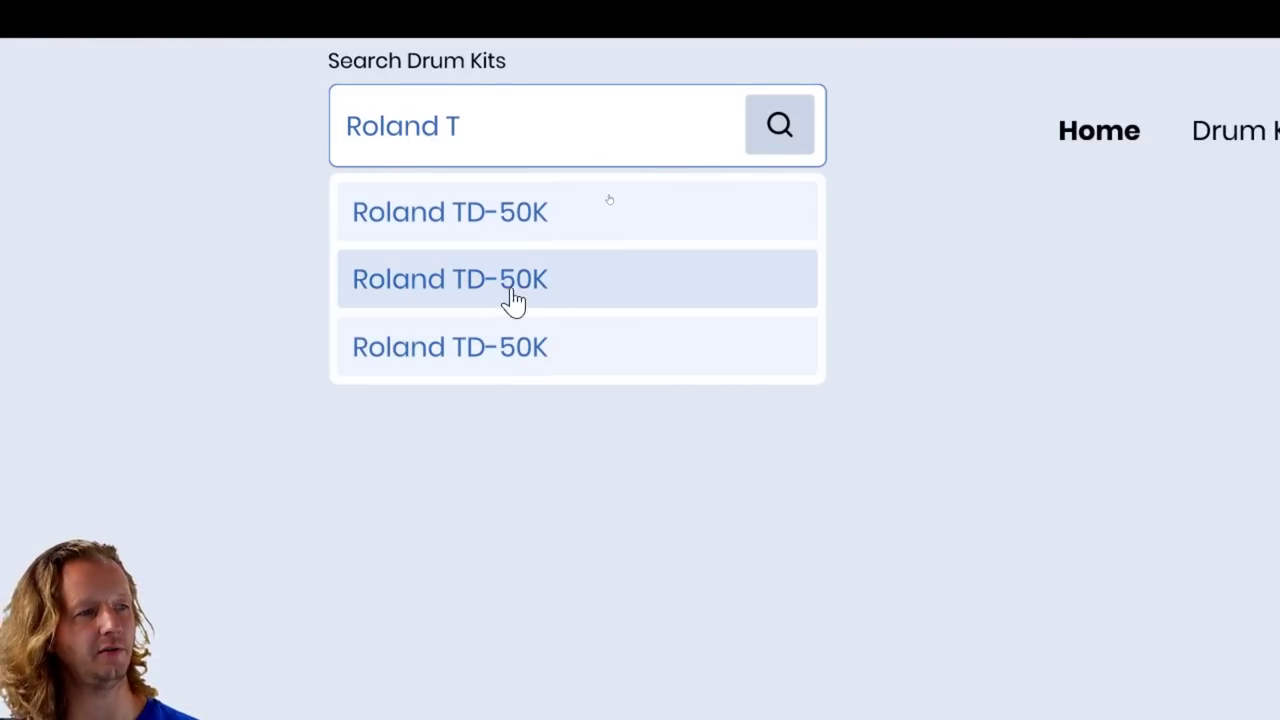
click(779, 150)
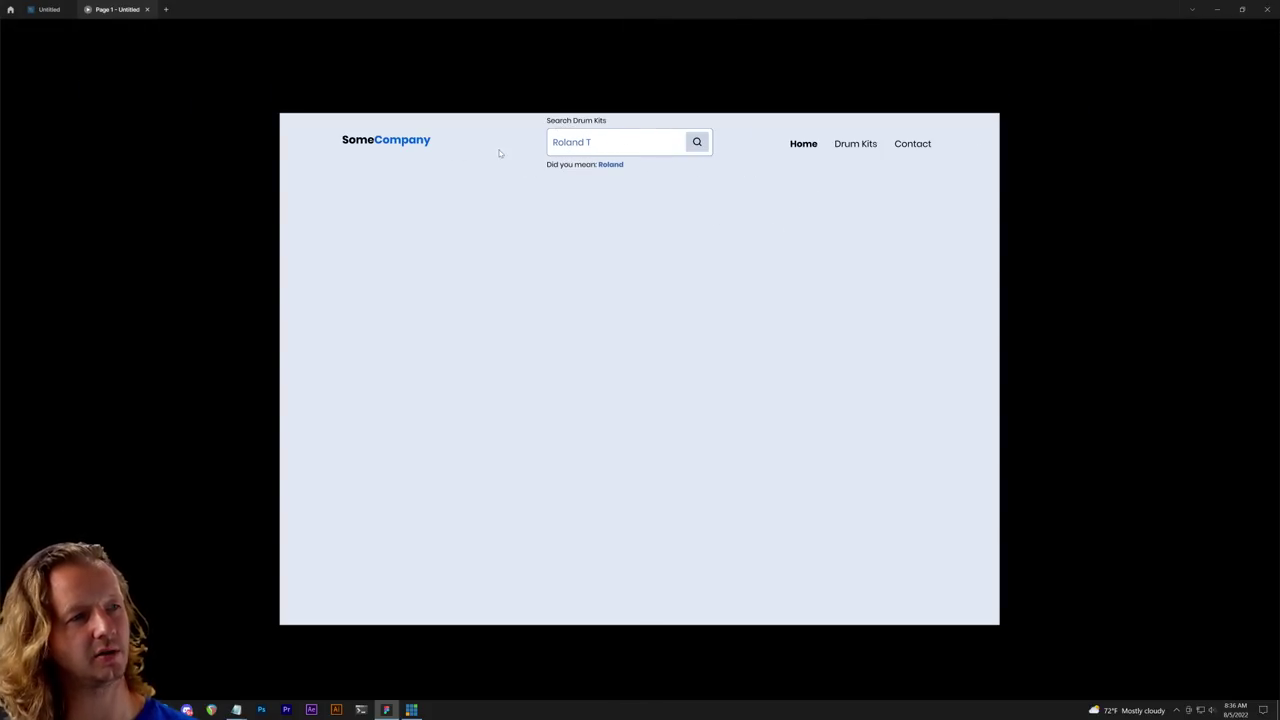
Step: In the editor, link the didyoumean variant on click back to the Default variant
click(54, 14)
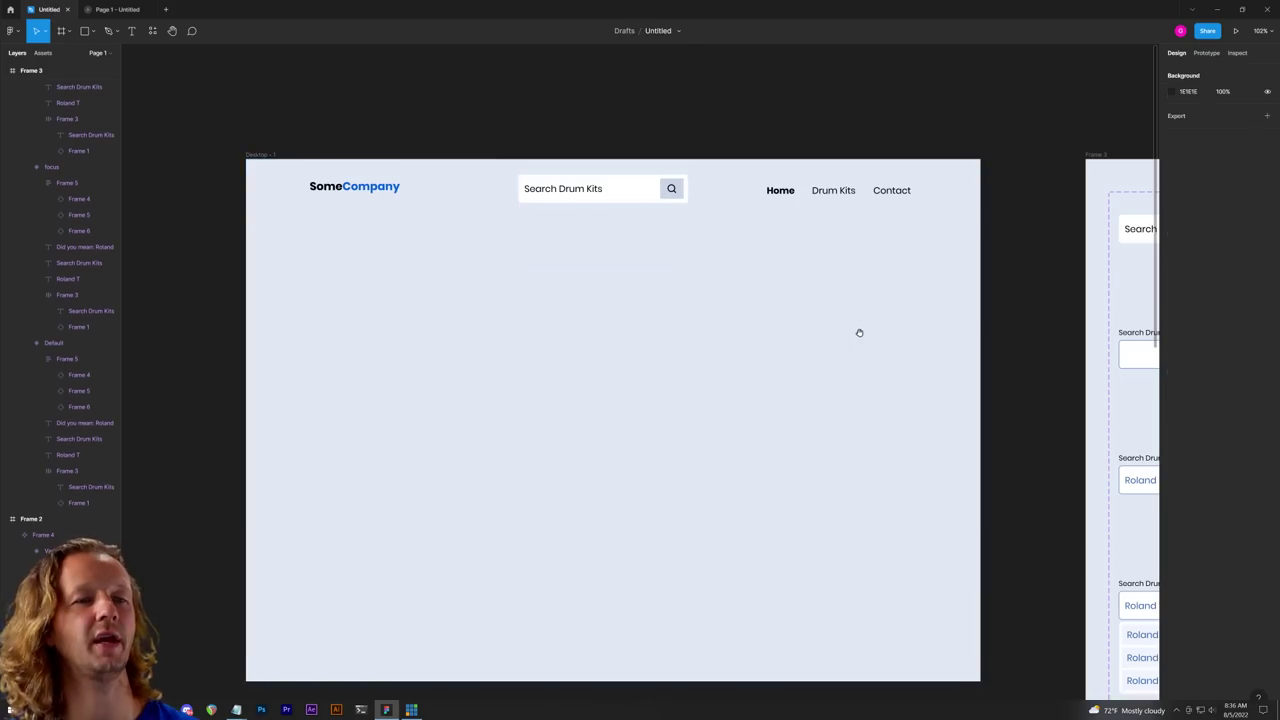
scroll(438, 252, up, 3)
scroll(438, 252, down, 1)
scroll(438, 252, right, 1)
click(628, 551)
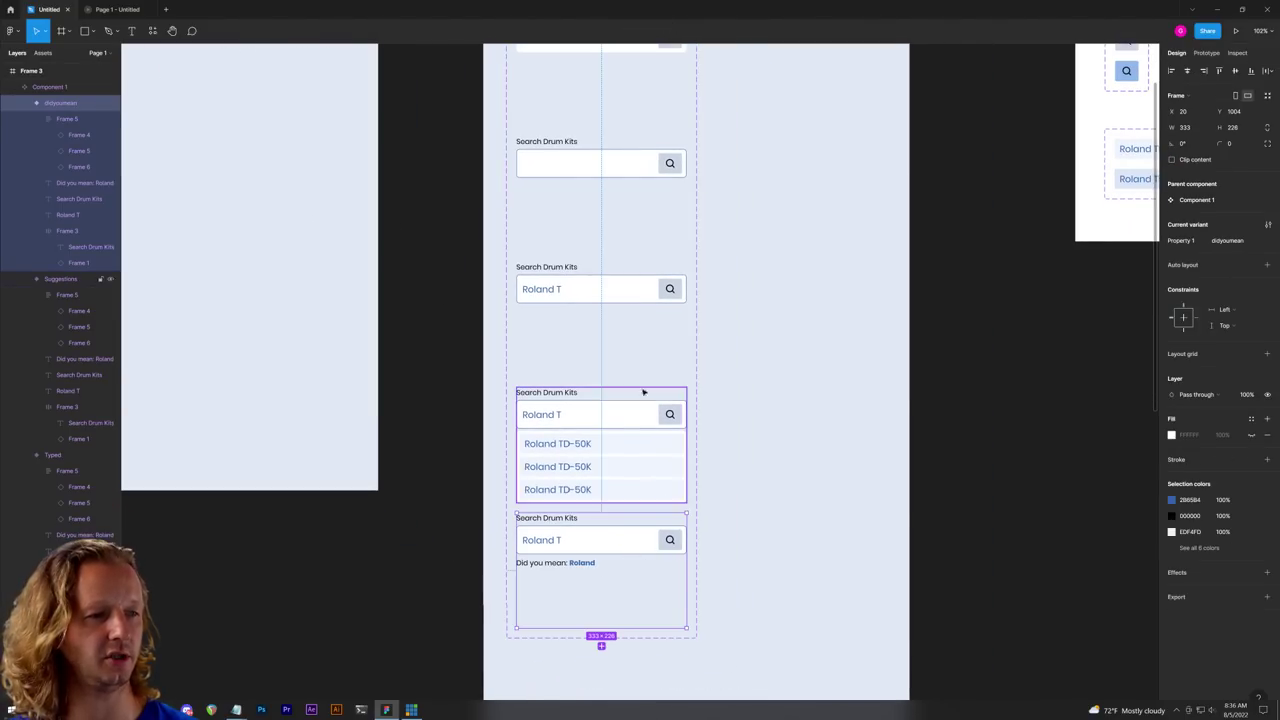
click(1206, 52)
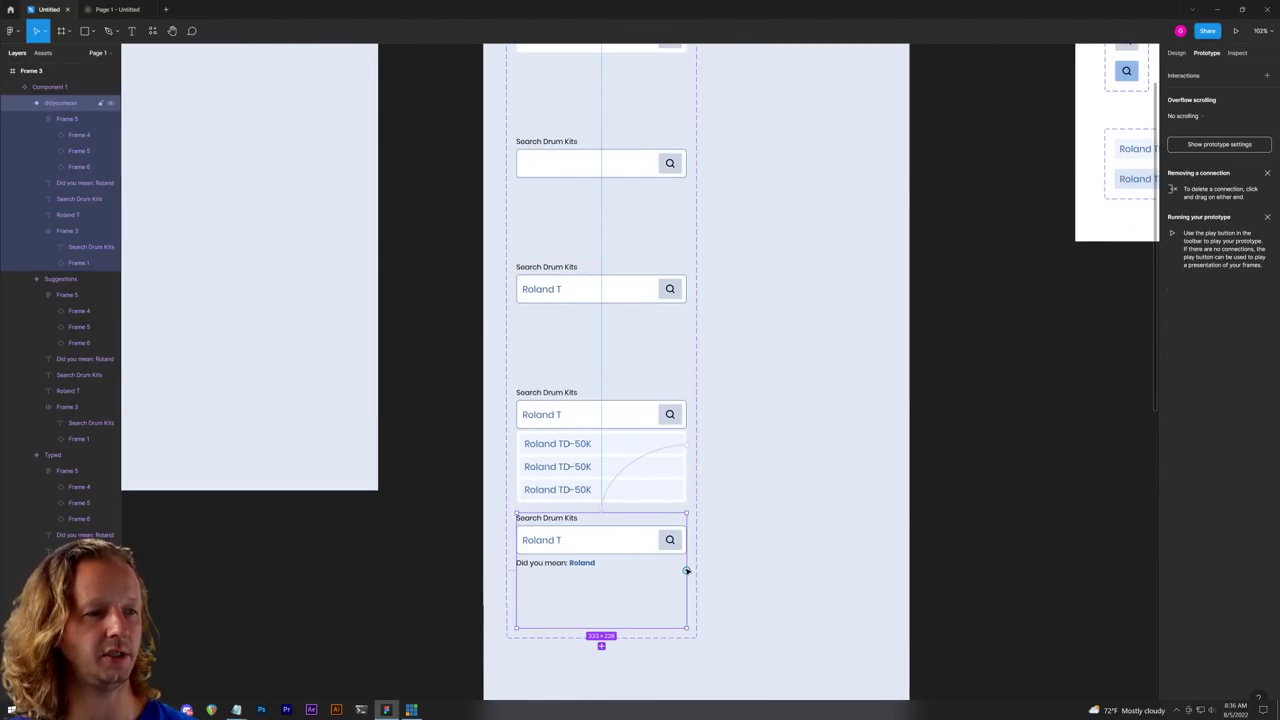
drag(686, 569, 620, 82)
scroll(725, 110, up, 3)
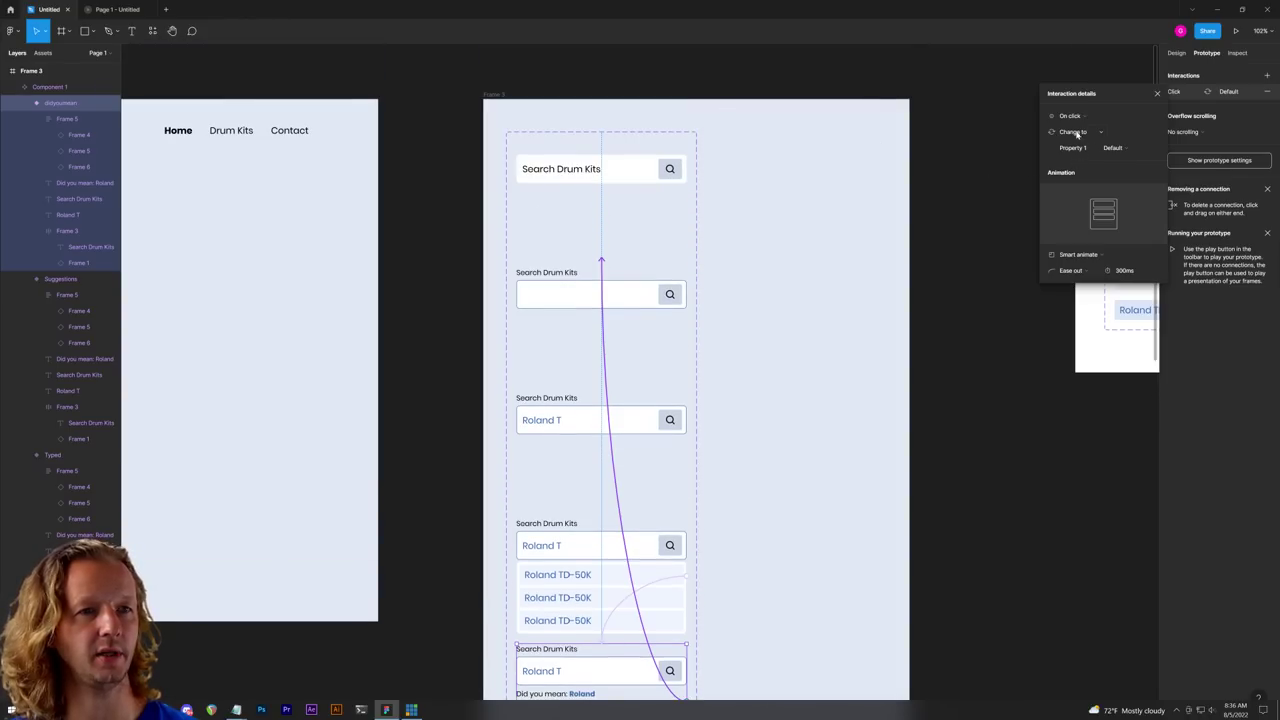
Step: In the prototype, cycle from Did-you-mean back to Default, then through Focus to Did-you-mean again
click(117, 9)
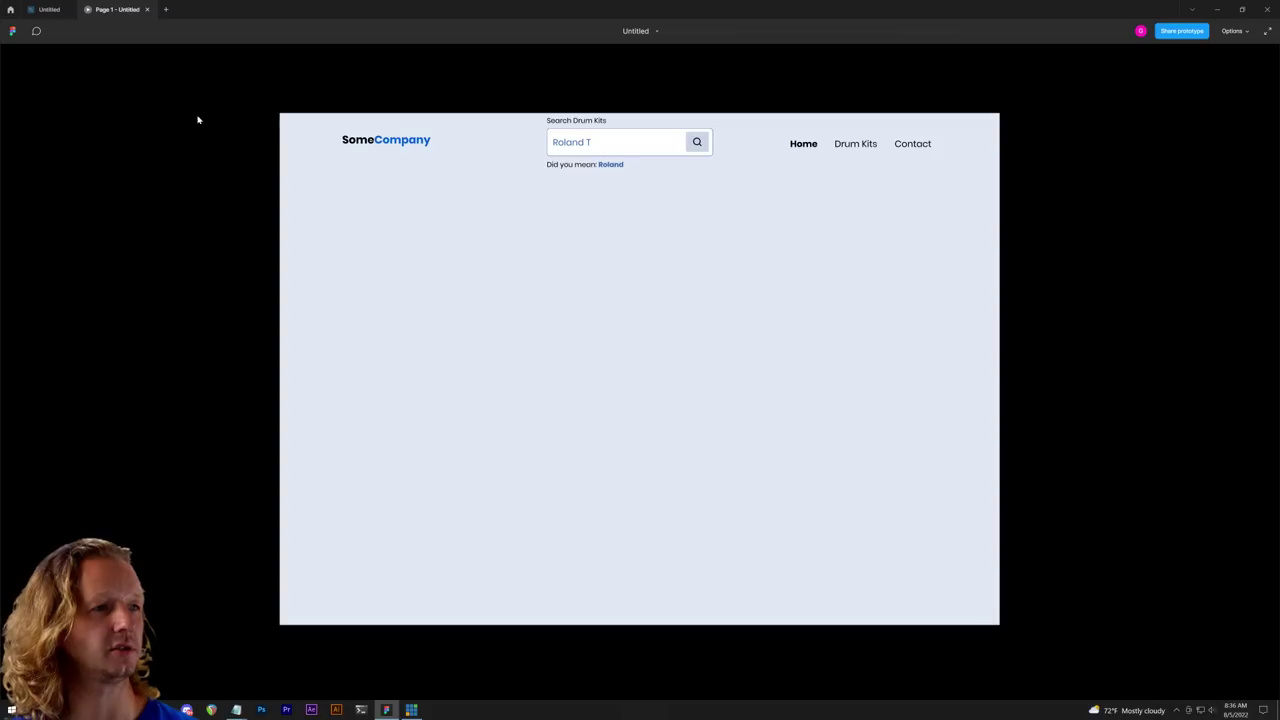
click(612, 152)
click(668, 153)
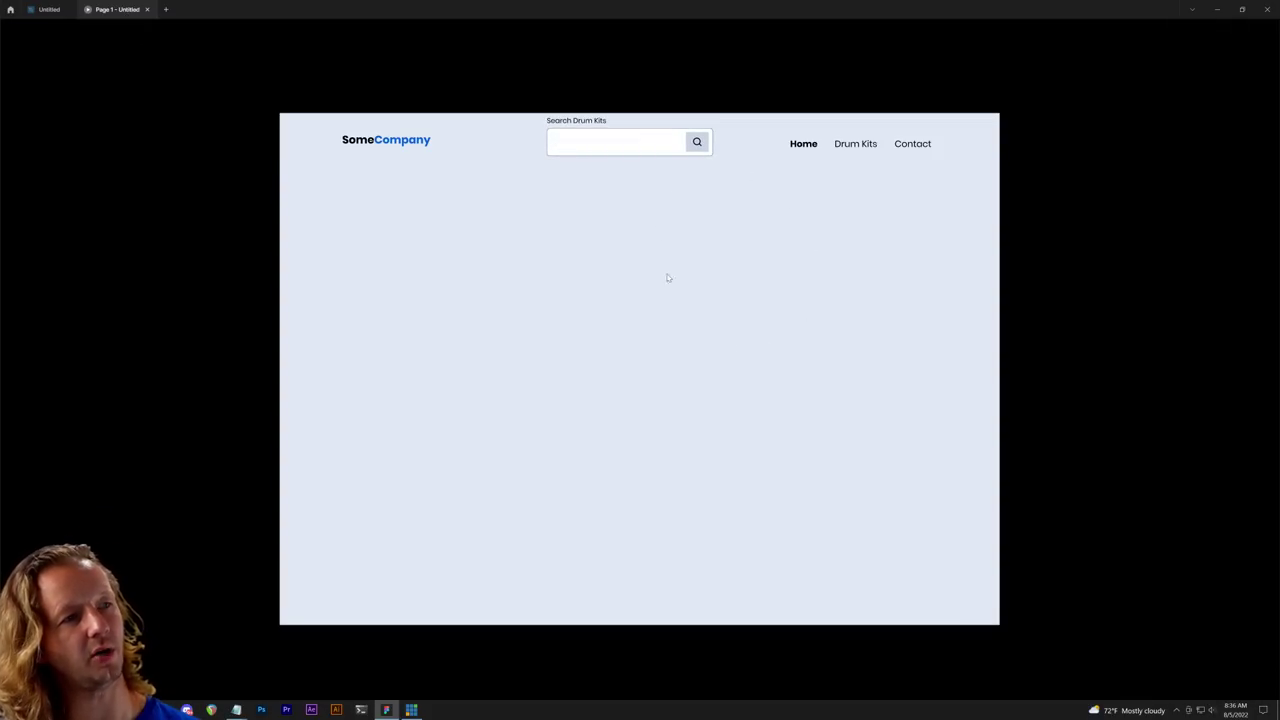
click(686, 146)
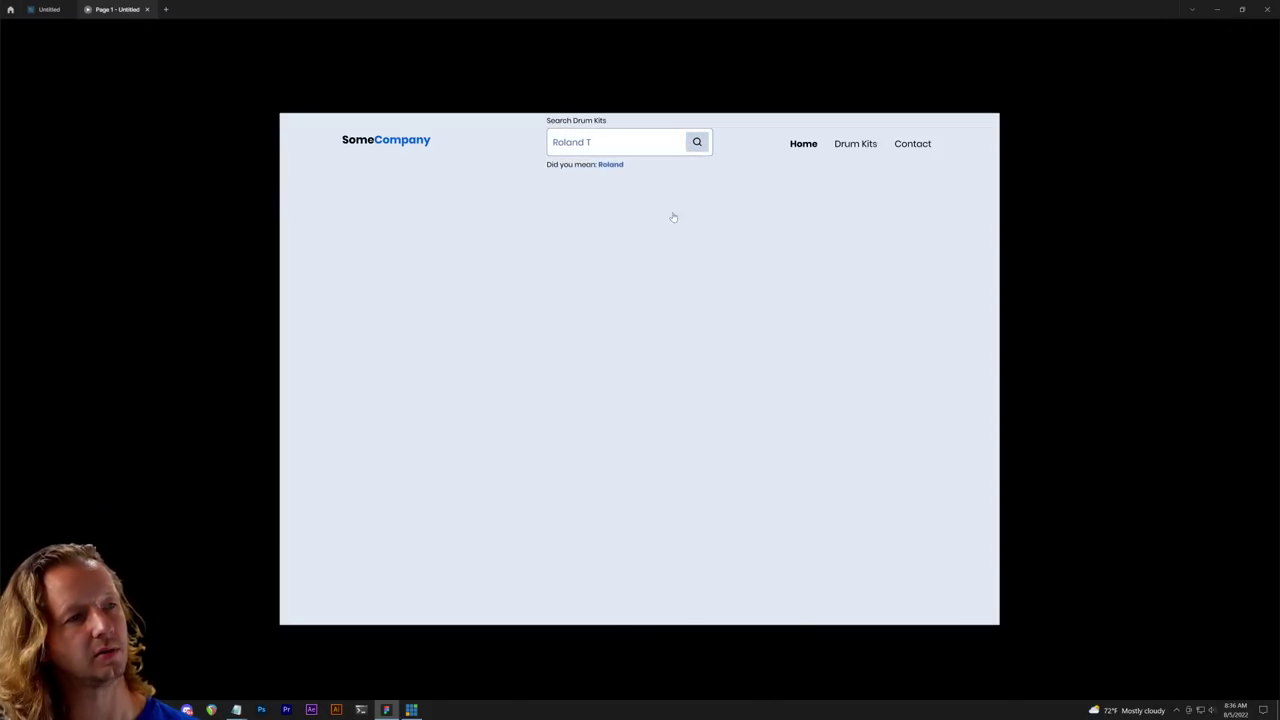